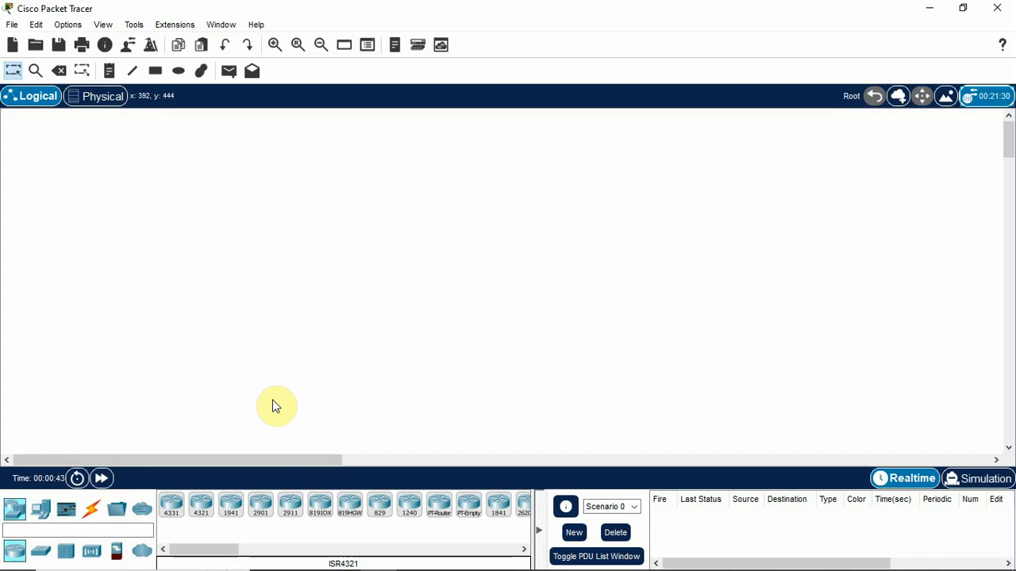
- Place two 2911 routers side by side in the middle of the empty logical workspace
left_click(290, 506)
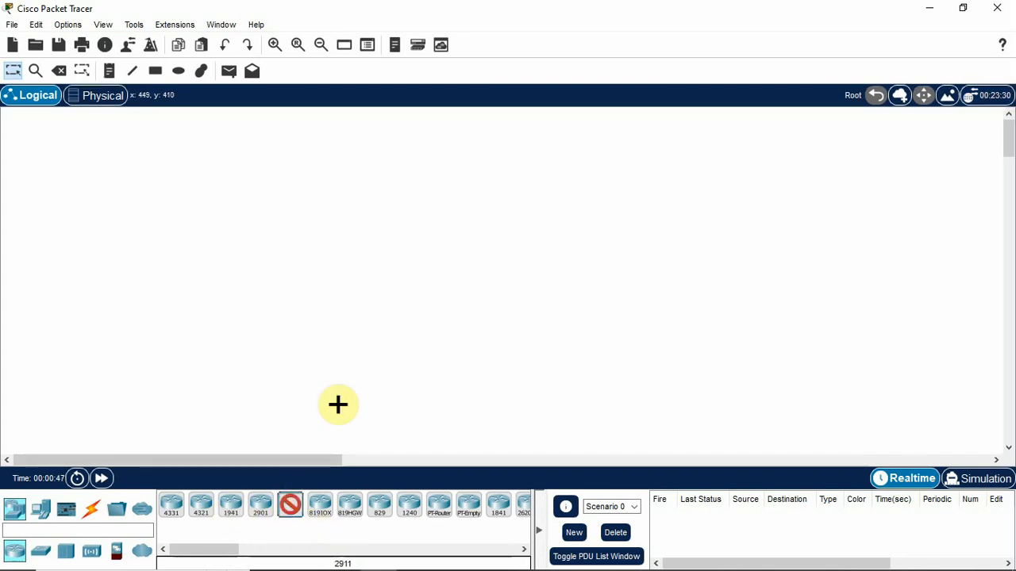
left_click(381, 321)
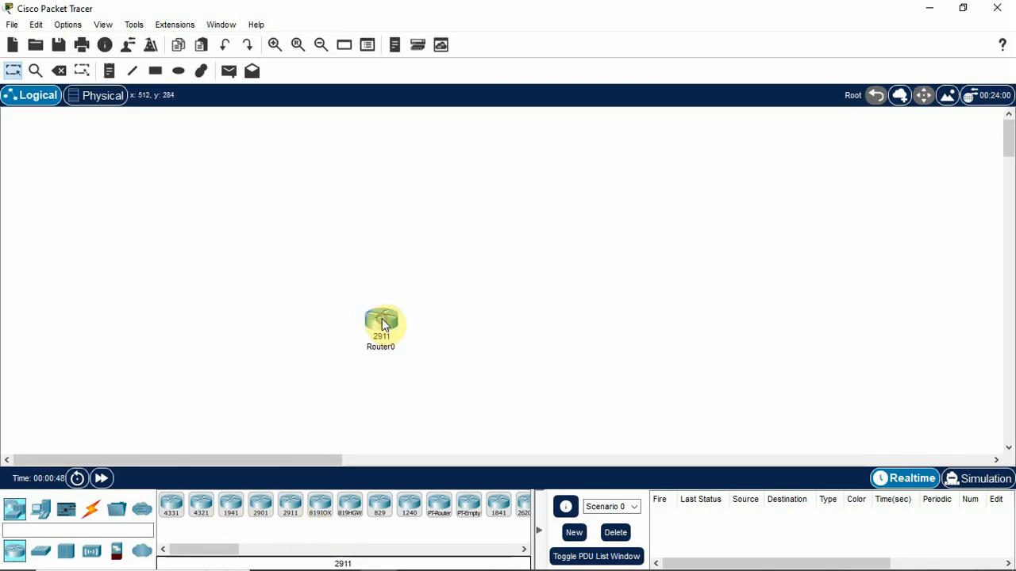
left_click(290, 505)
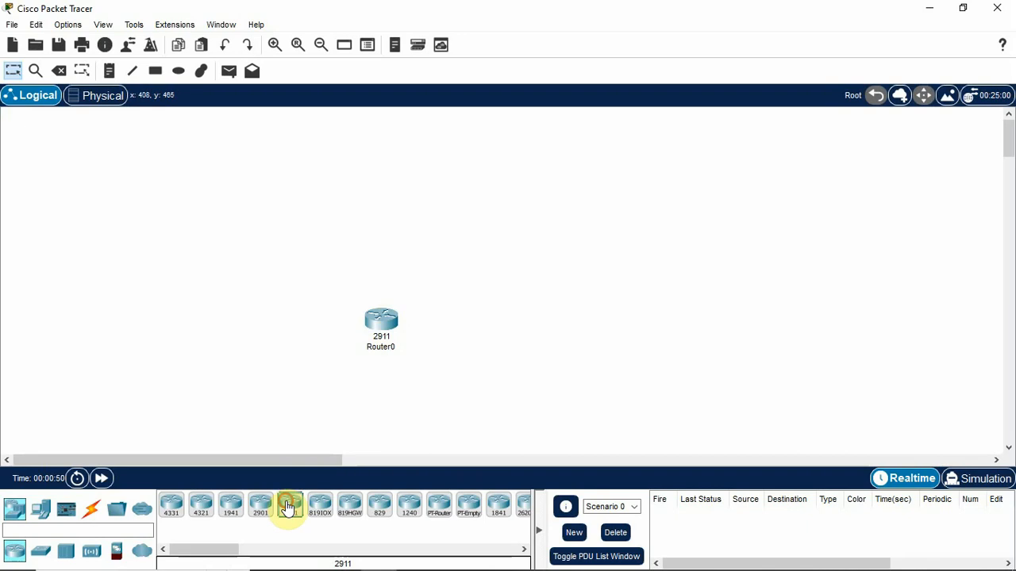
left_click(629, 325)
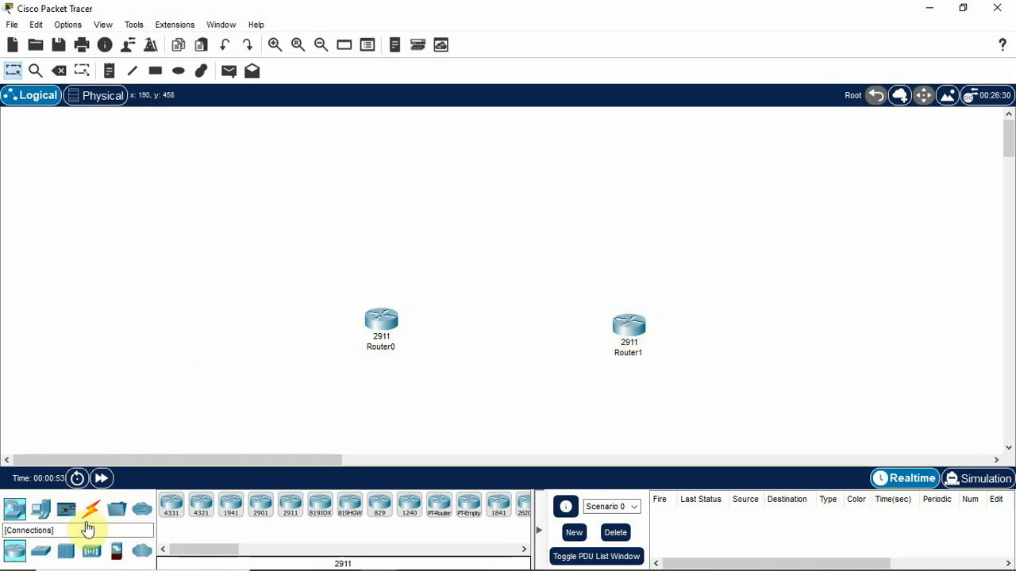
- Connect Router0 GigabitEthernet0/0 to Router1 GigabitEthernet0/0 with a copper cross-over cable, and nudge Router1 level with Router0
left_click(91, 514)
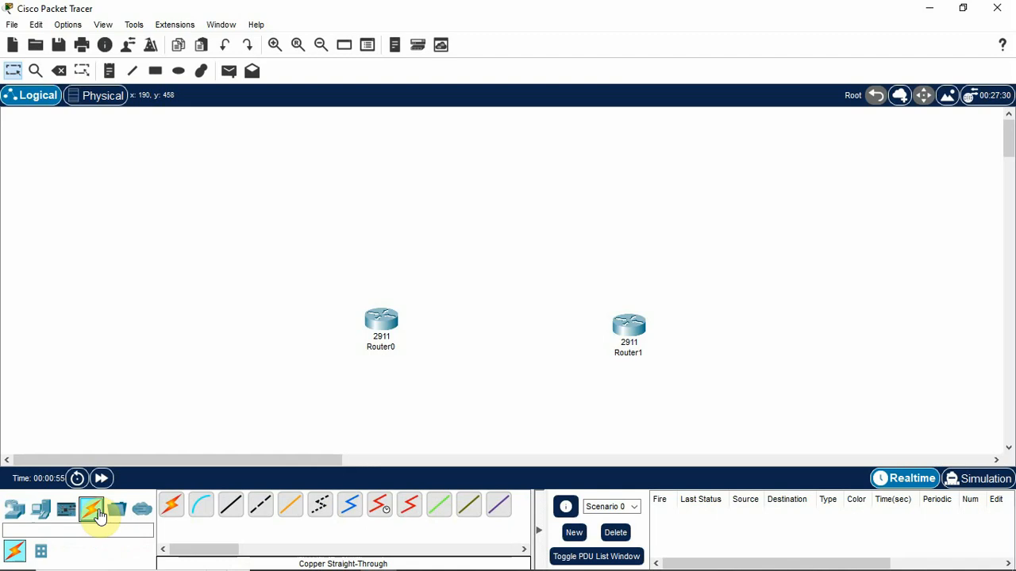
left_click(260, 504)
left_click(382, 318)
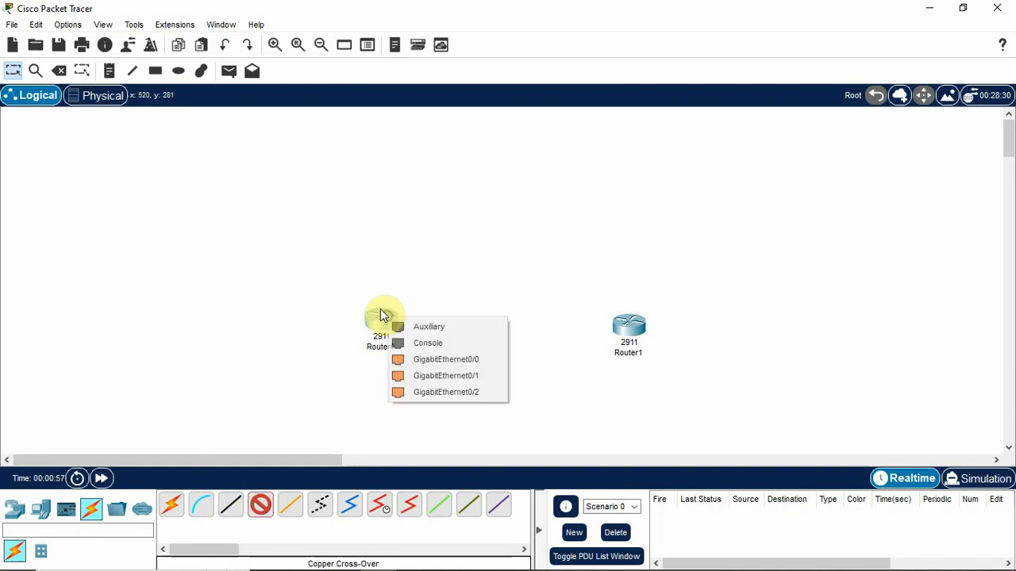
left_click(425, 361)
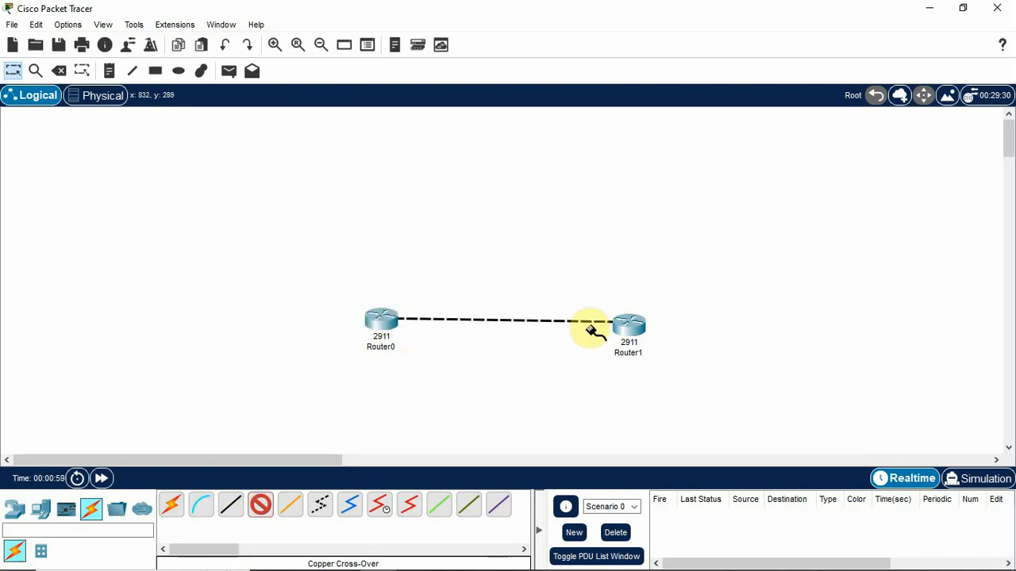
left_click(623, 328)
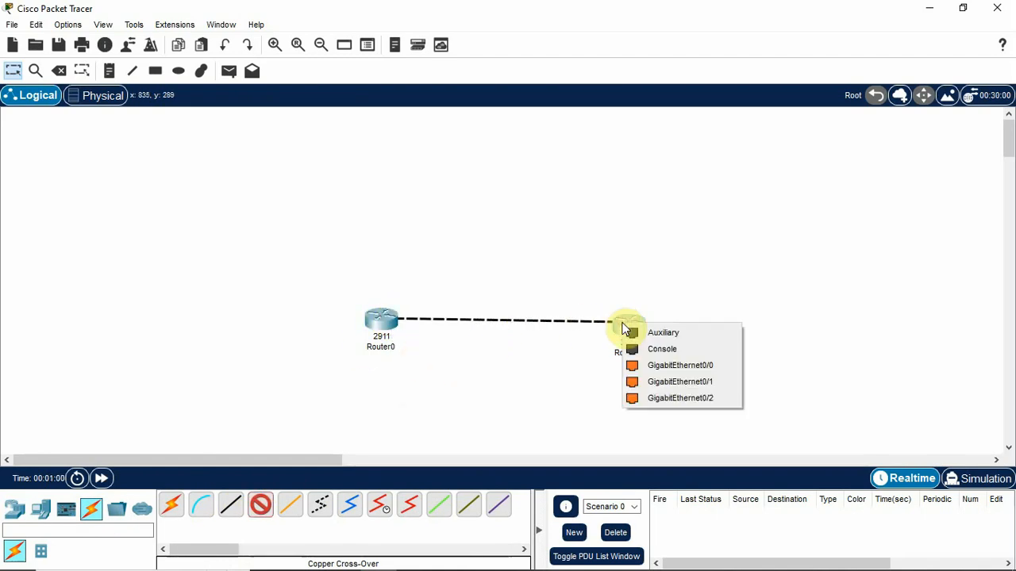
left_click(659, 365)
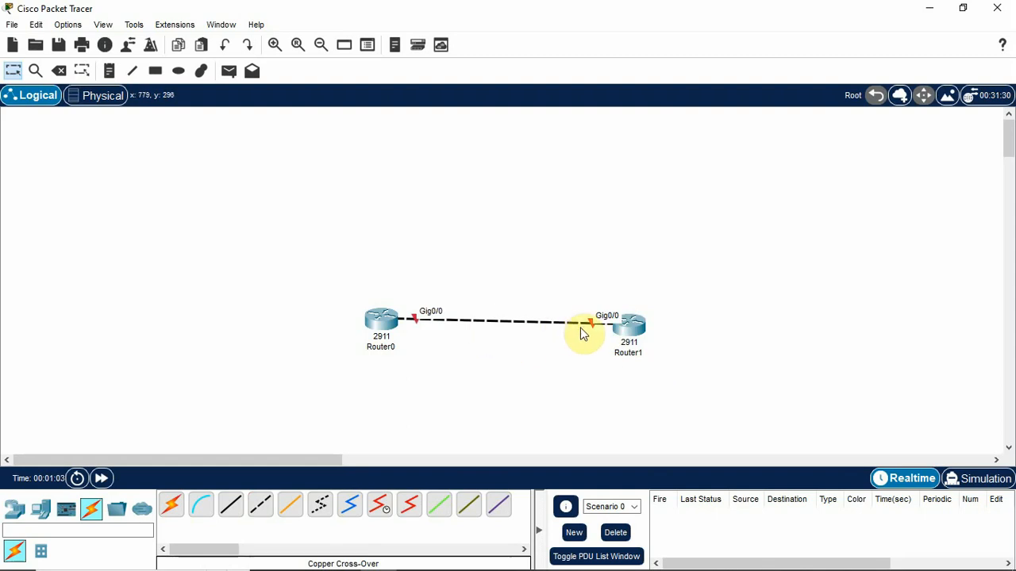
left_click_drag(629, 330, 634, 330)
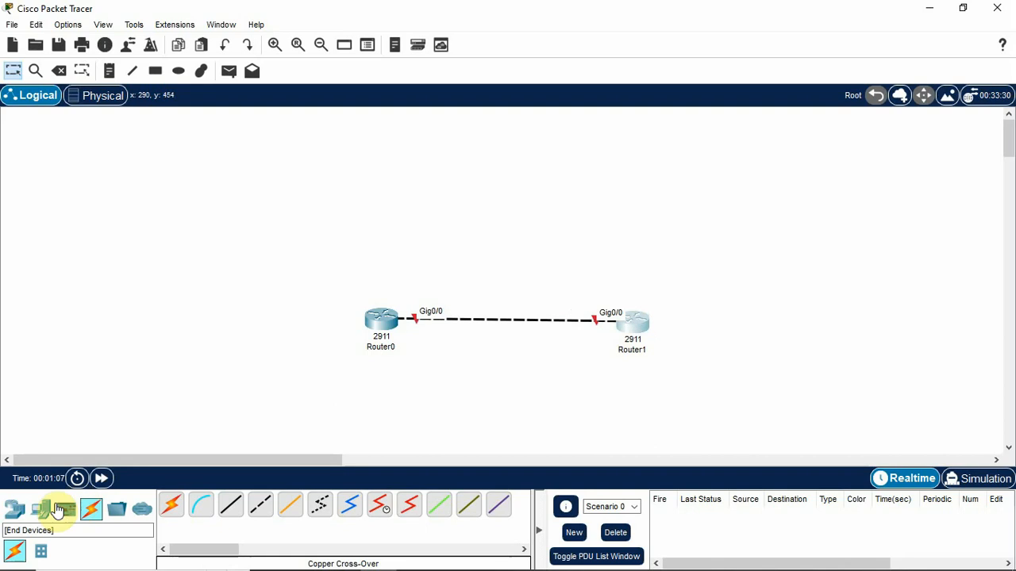
- Place two 2960 switches, one above and left of Router0 and one below and right of Router1
left_click(15, 508)
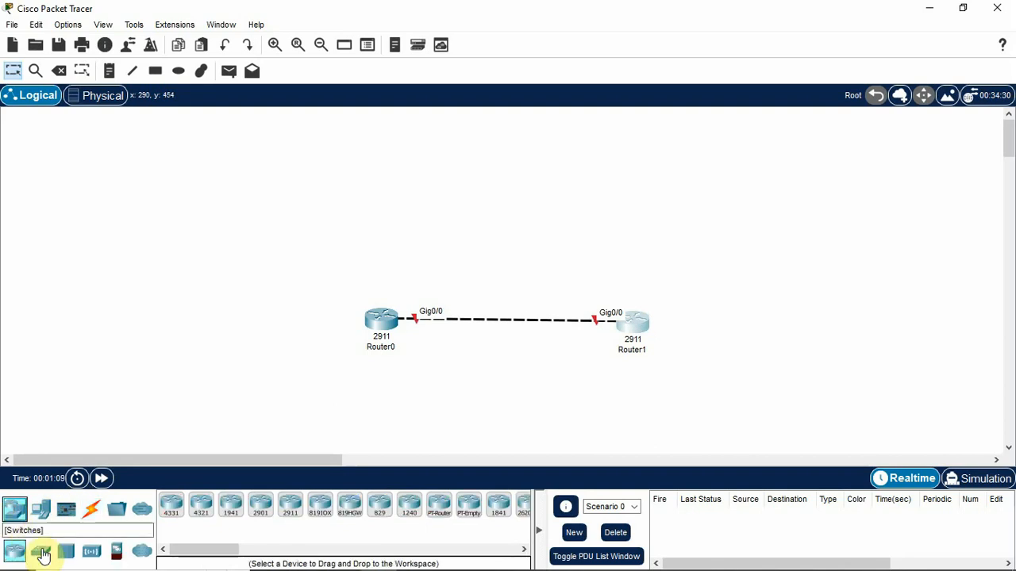
left_click(43, 555)
left_click(173, 505)
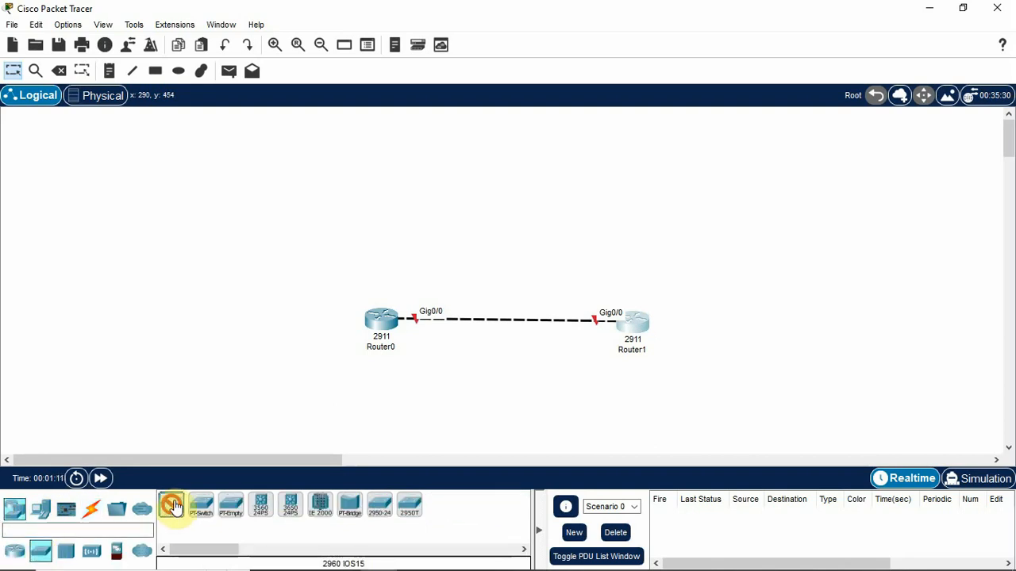
left_click(260, 214)
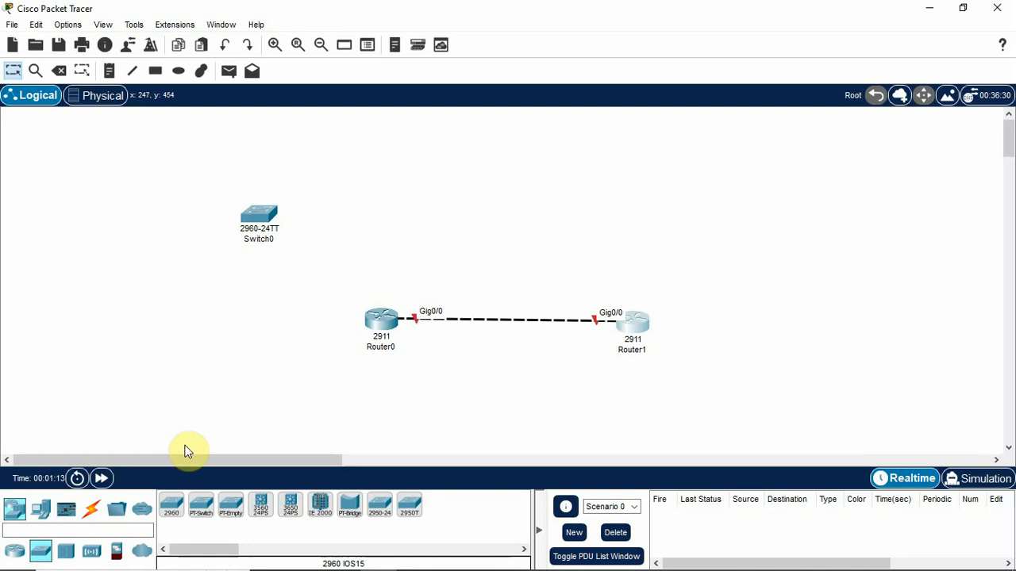
left_click(170, 508)
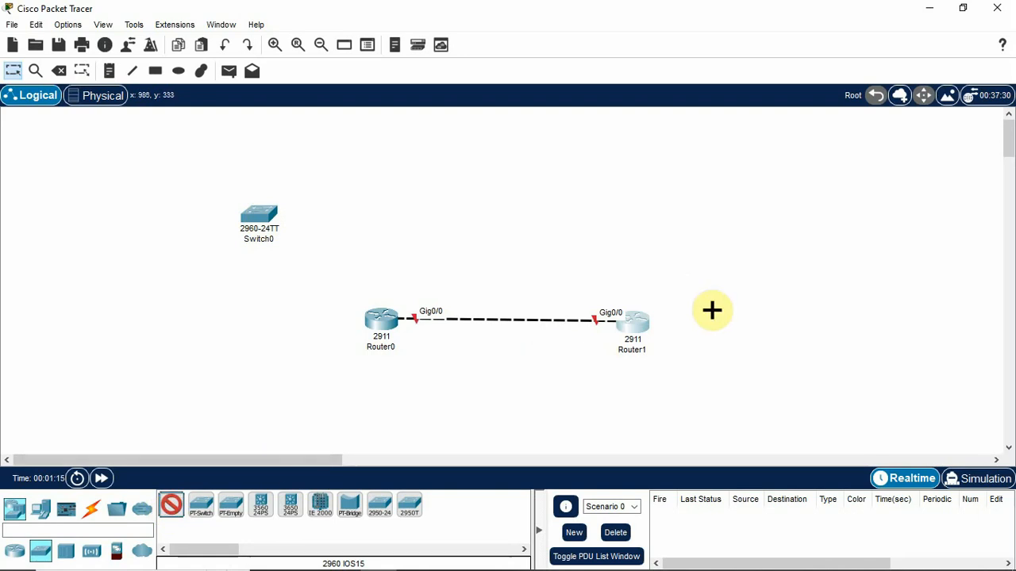
left_click(744, 403)
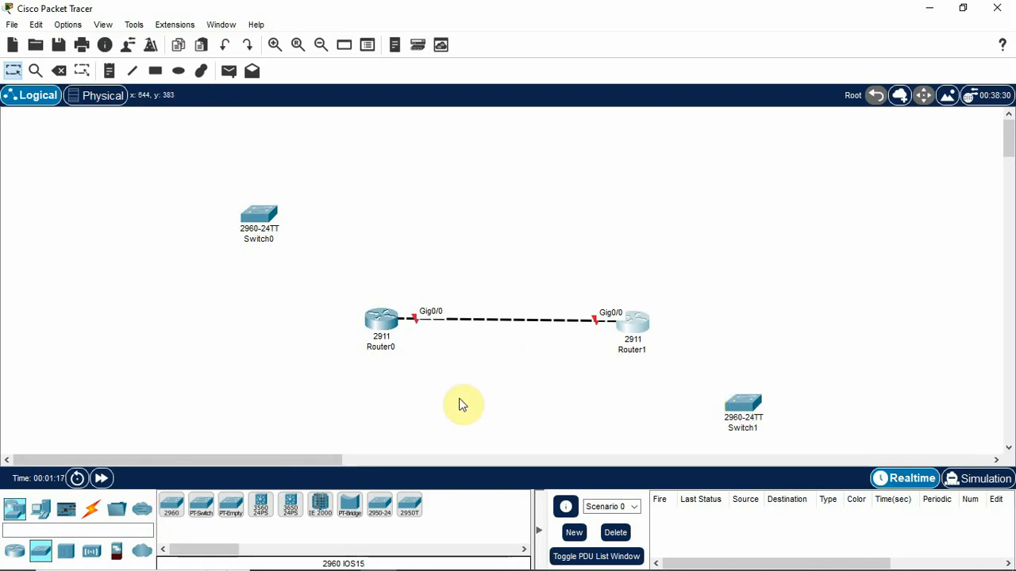
- Add two PCs, one above and left of Switch0 and one below and right of Switch1
left_click(37, 515)
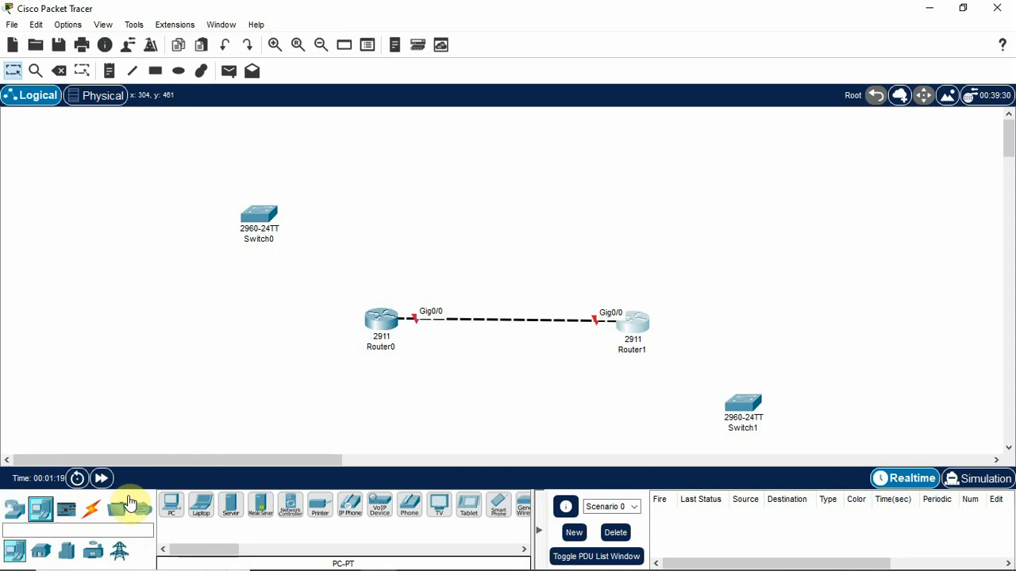
left_click(177, 506)
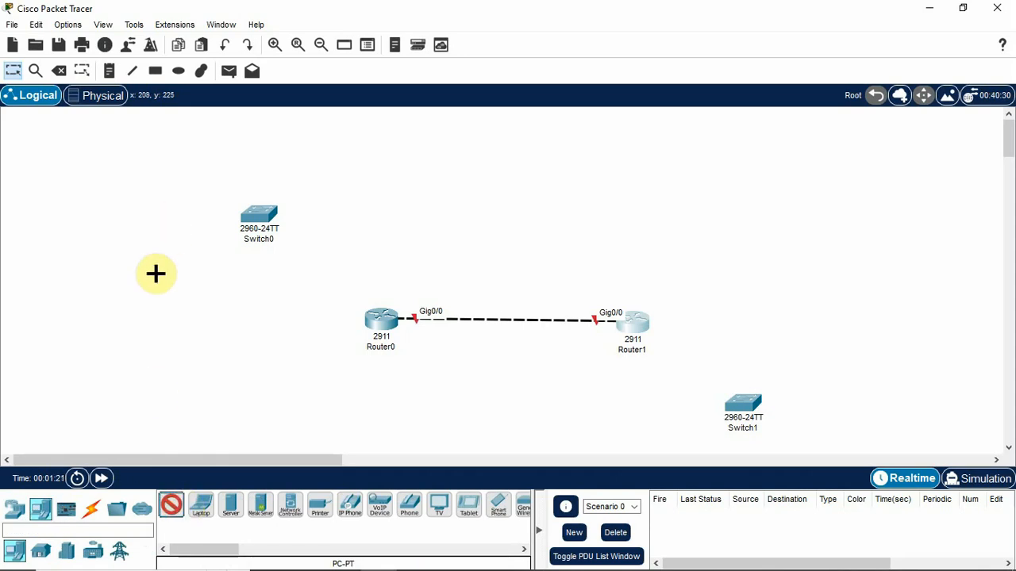
left_click(79, 156)
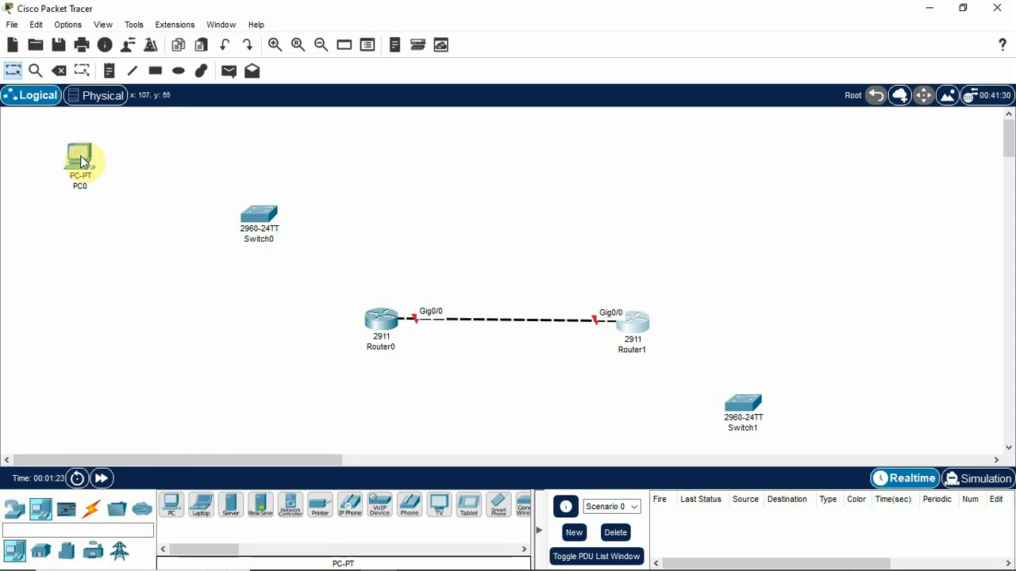
left_click(171, 505)
left_click(917, 433)
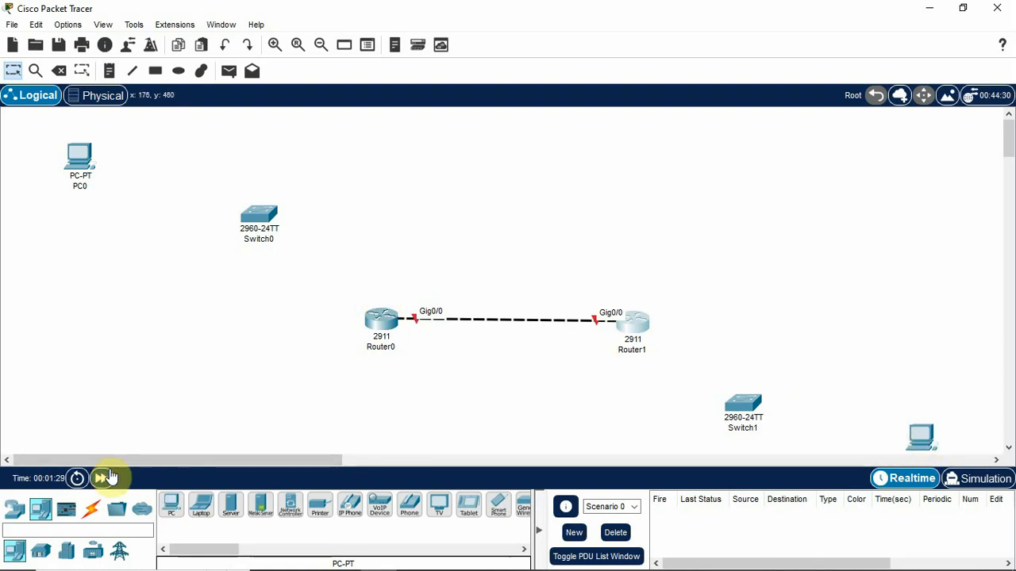
- Connect PC0 FastEthernet0 to Switch0 FastEthernet0/1 with a copper straight-through cable
left_click(91, 510)
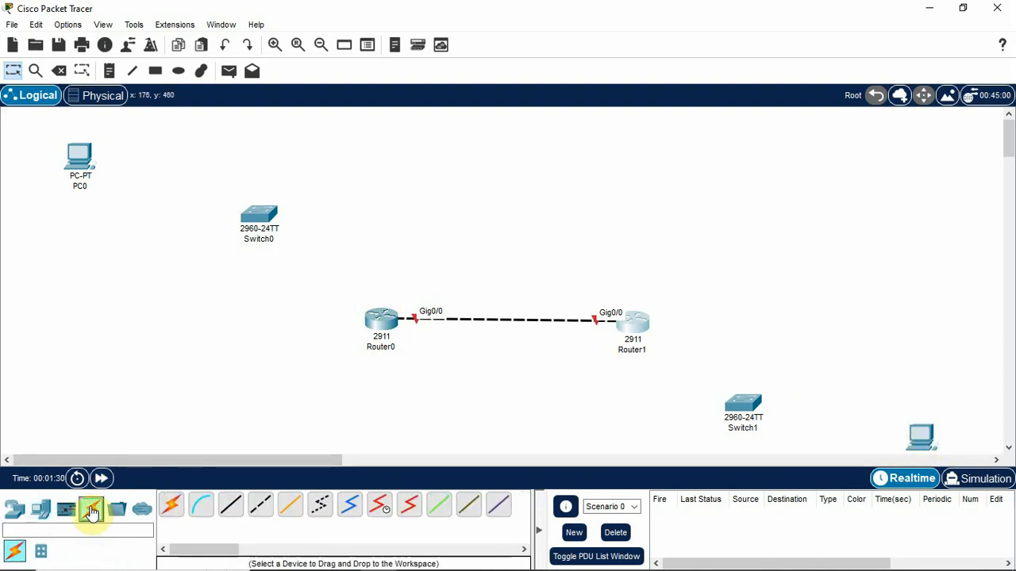
left_click(230, 506)
left_click(82, 155)
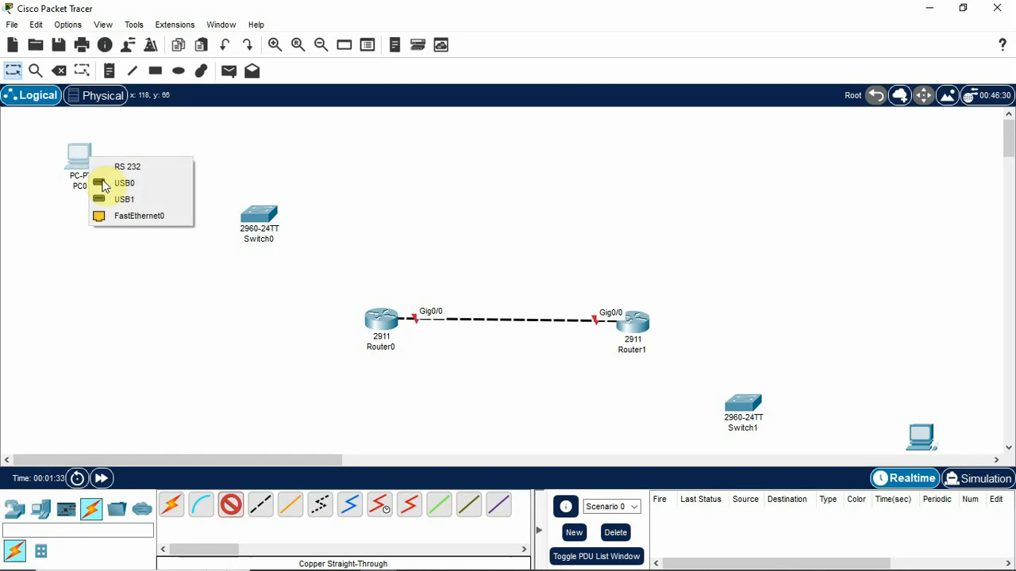
left_click(127, 216)
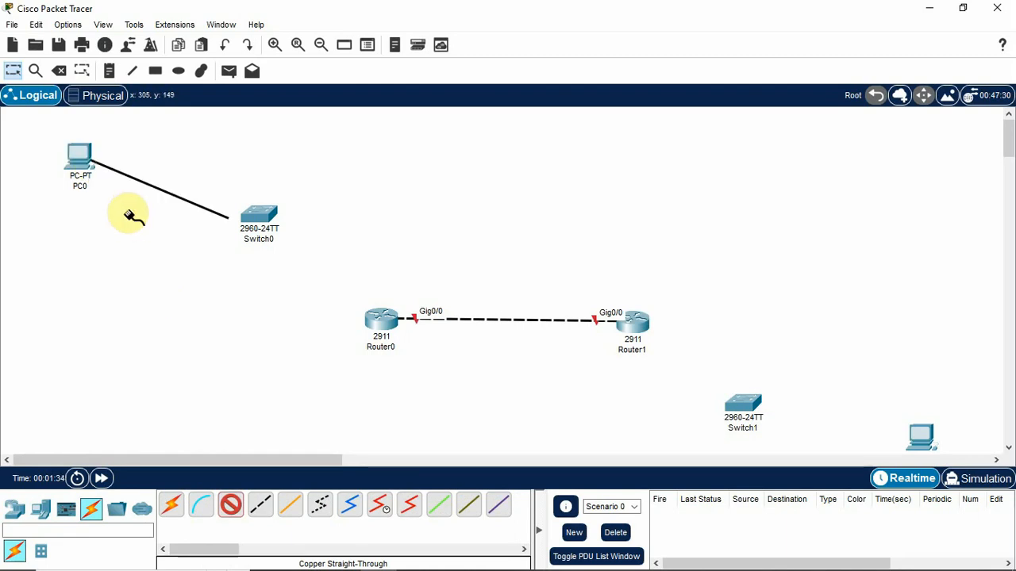
left_click(260, 216)
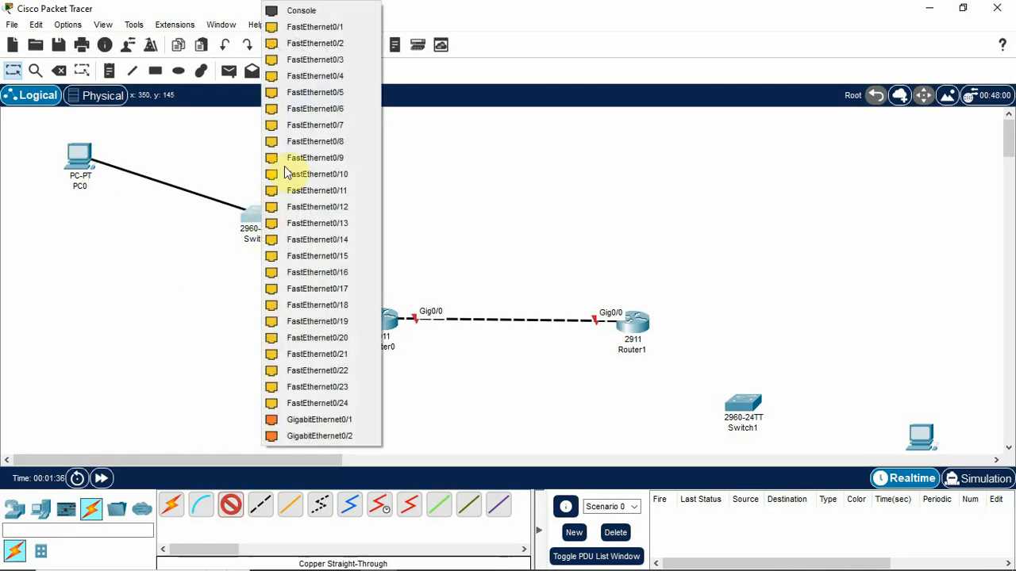
left_click(333, 29)
- Connect FastEthernet0 of the PC beside Switch1 to Switch1 FastEthernet0/1 with a copper straight-through cable
left_click(230, 505)
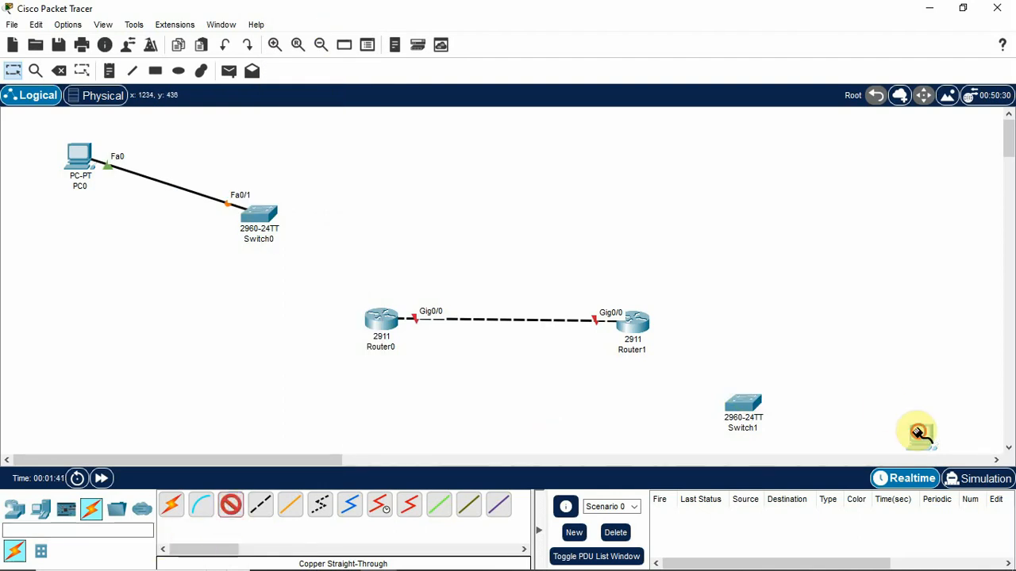
left_click(921, 437)
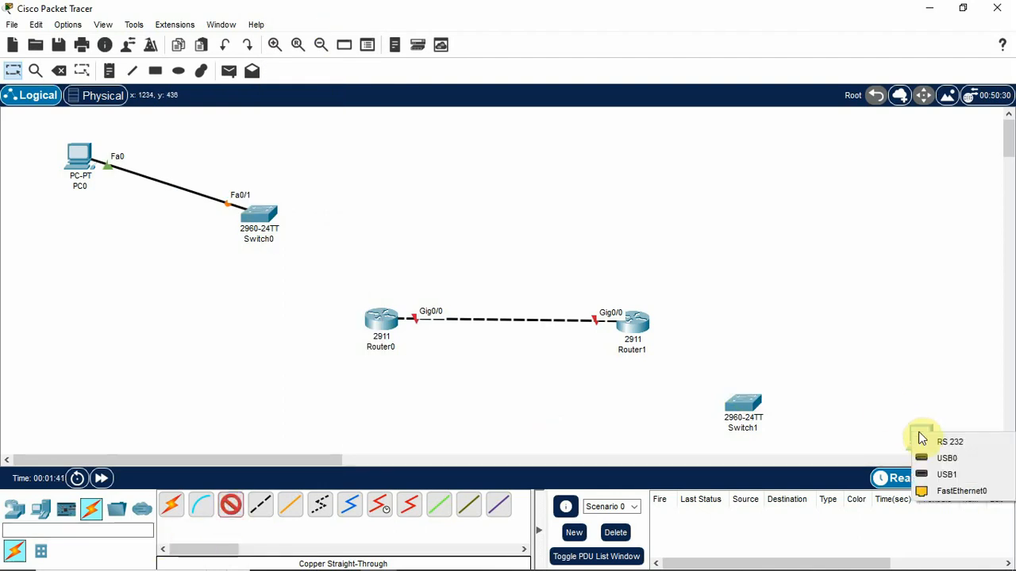
left_click(956, 491)
left_click(745, 407)
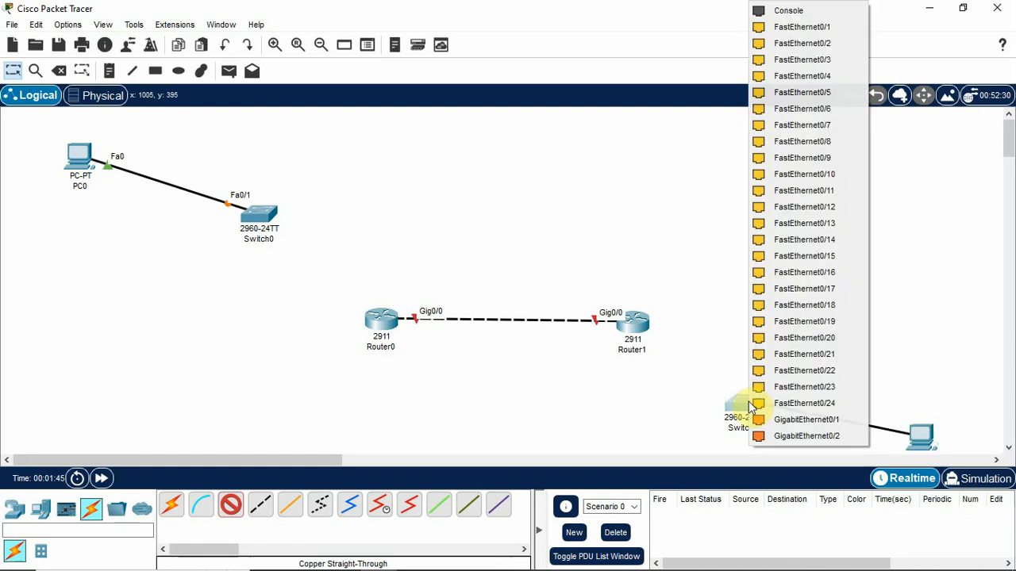
left_click(819, 29)
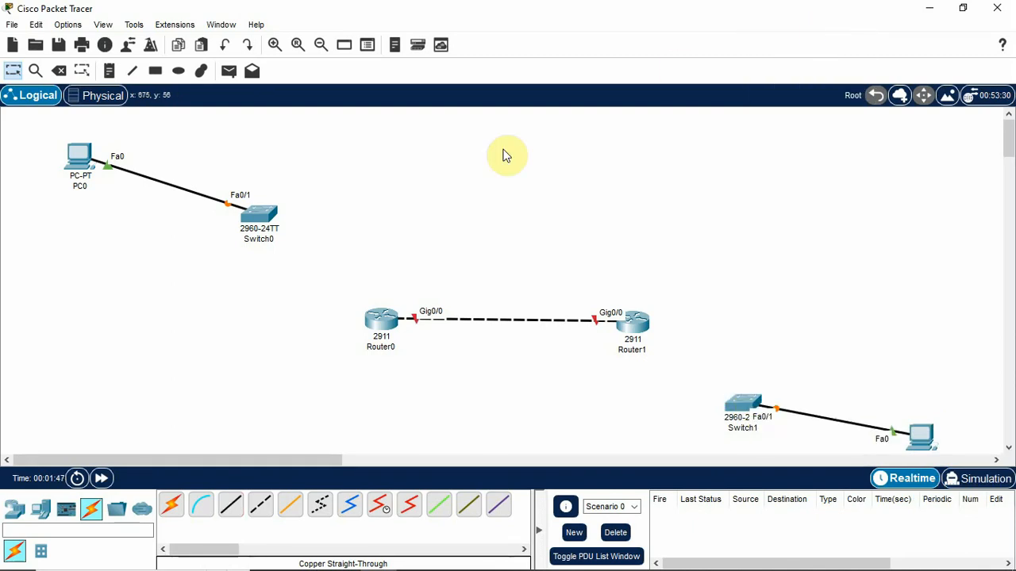
- Connect Switch0 GigabitEthernet0/1 to Router0 GigabitEthernet0/1 with a copper straight-through cable
left_click(233, 504)
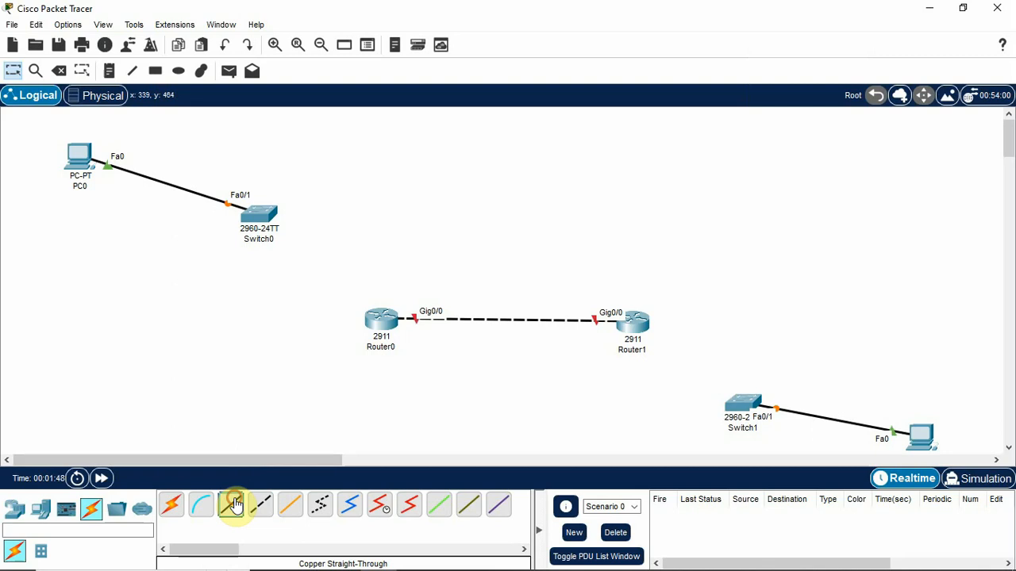
left_click(258, 212)
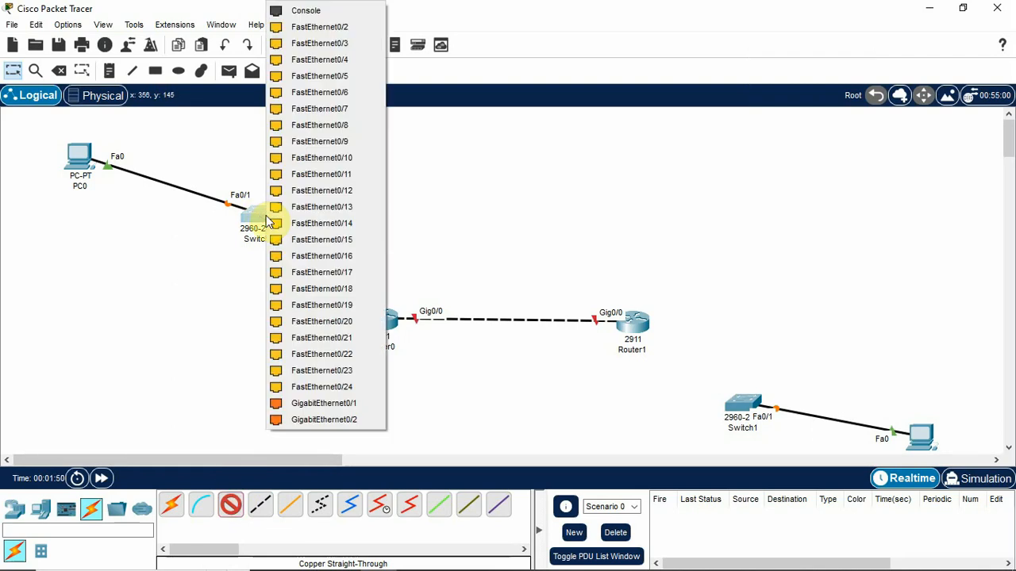
left_click(345, 403)
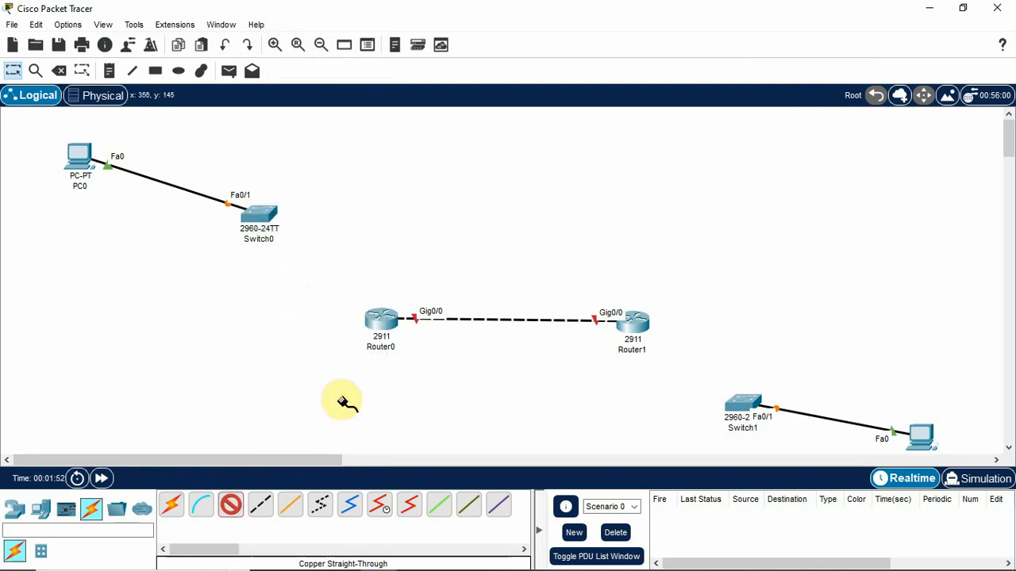
left_click(380, 322)
left_click(433, 369)
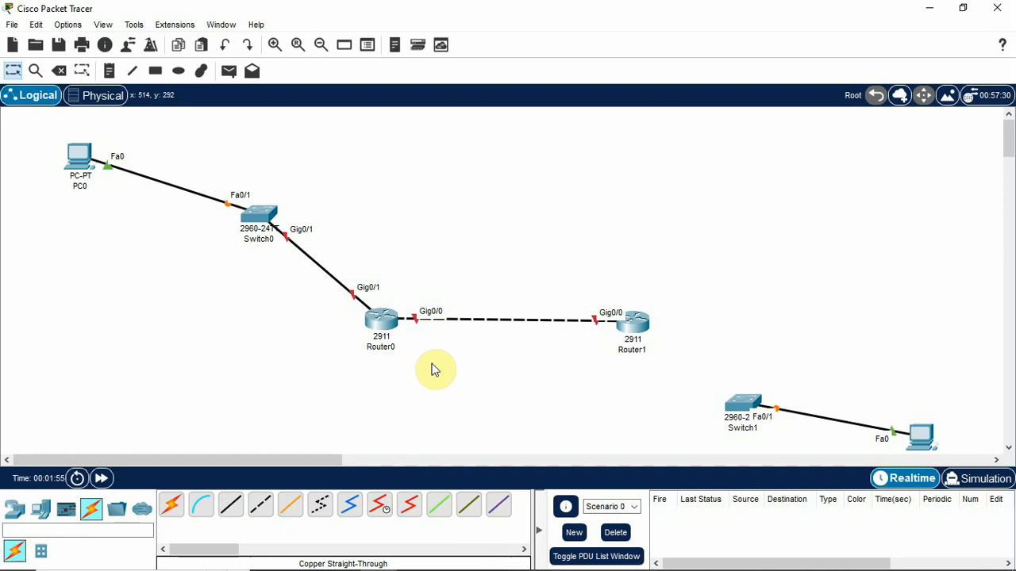
- Connect Switch1 GigabitEthernet0/1 to Router1 GigabitEthernet0/1 with a copper straight-through cable
left_click(231, 506)
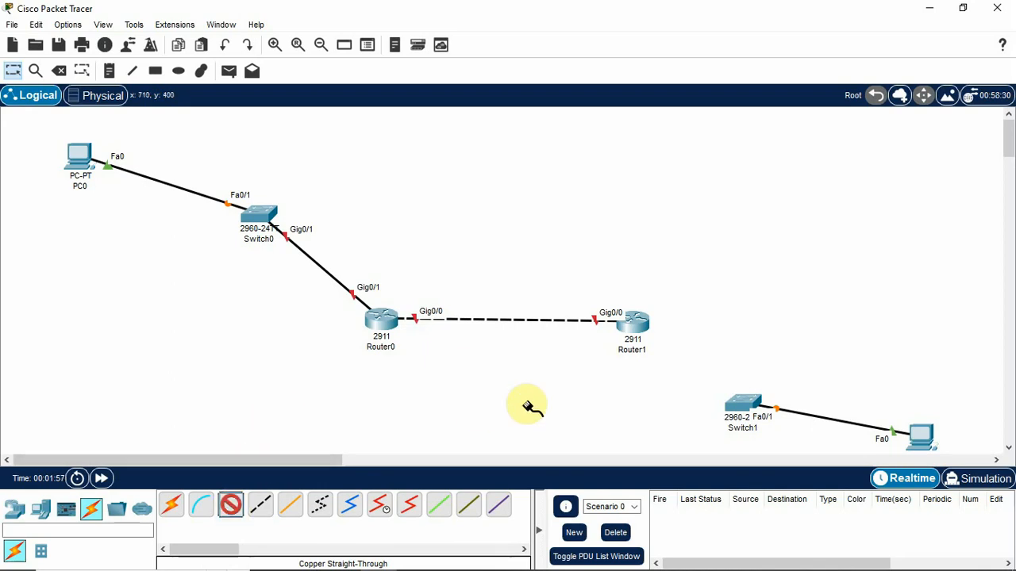
left_click(743, 405)
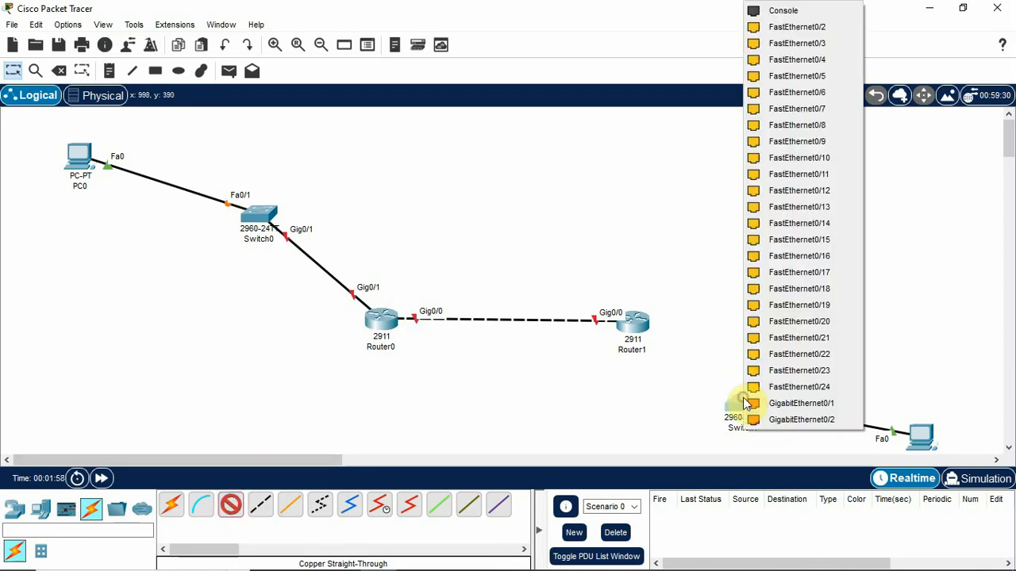
left_click(798, 403)
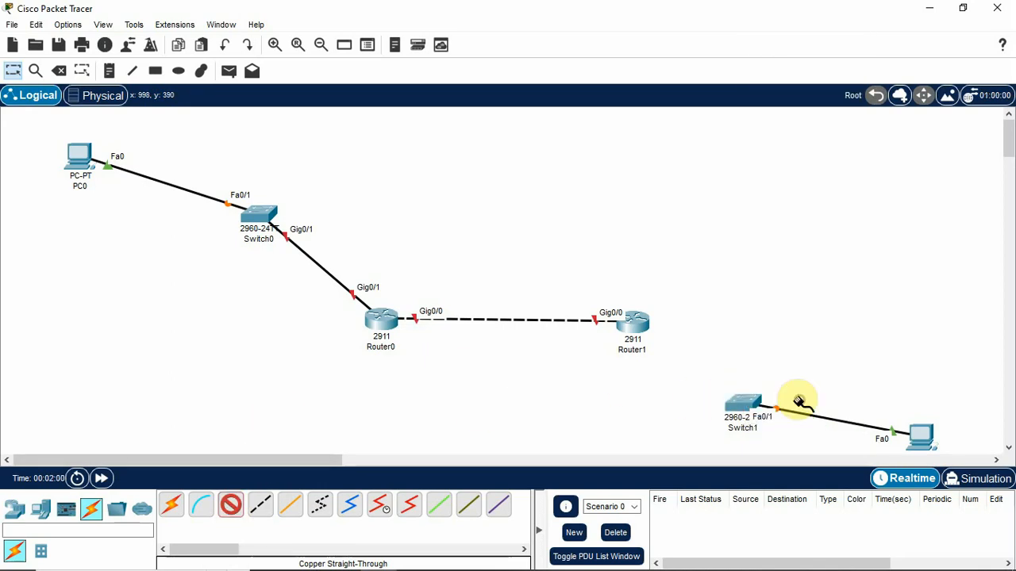
left_click(637, 321)
left_click(691, 366)
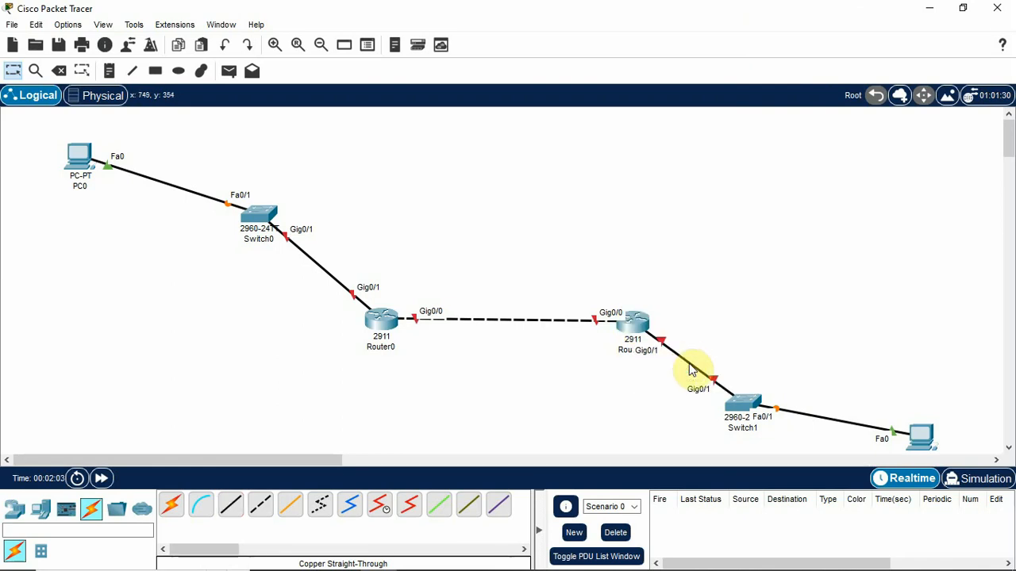
- Move Router1 slightly towards Router0 and add the note 192.168.3.0 255.255.255.0 above the link between the two routers
left_click_drag(635, 325, 626, 323)
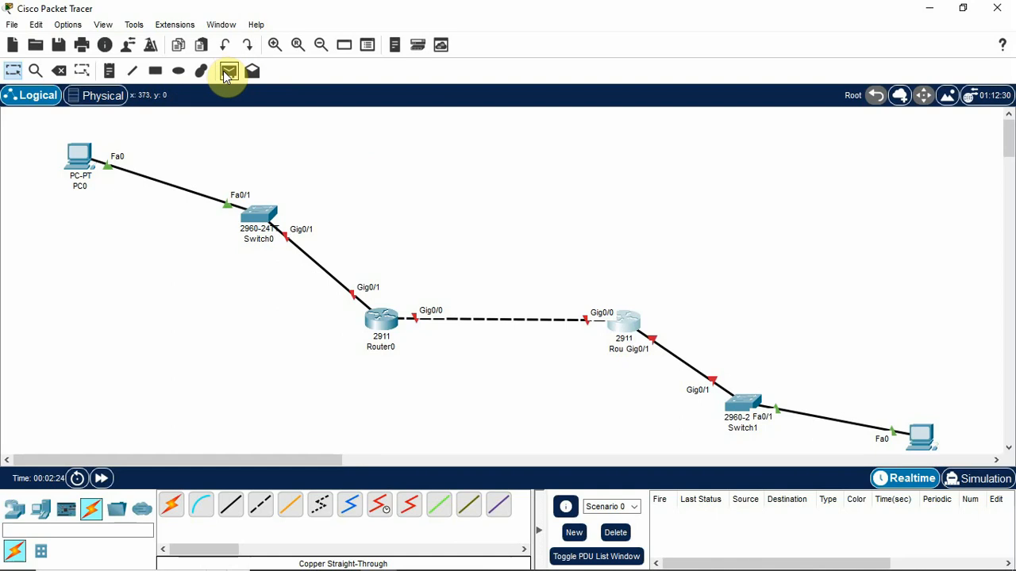
left_click(108, 70)
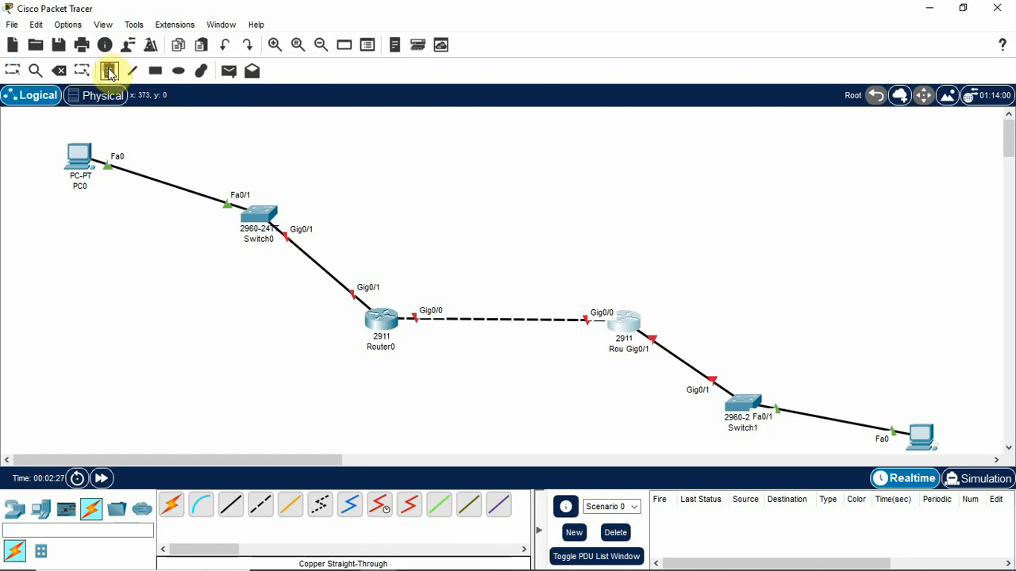
left_click(439, 268)
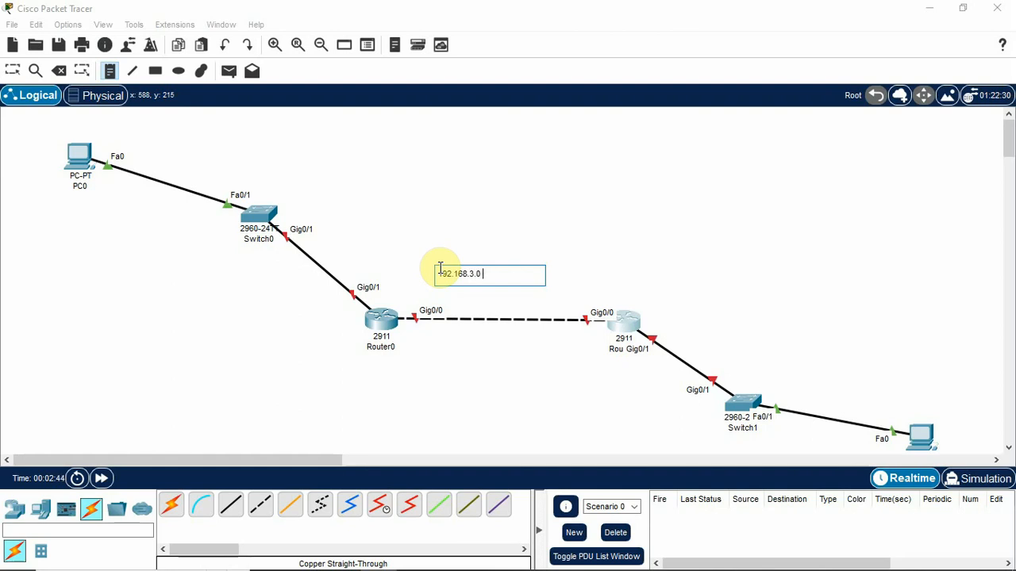
type("255.255")
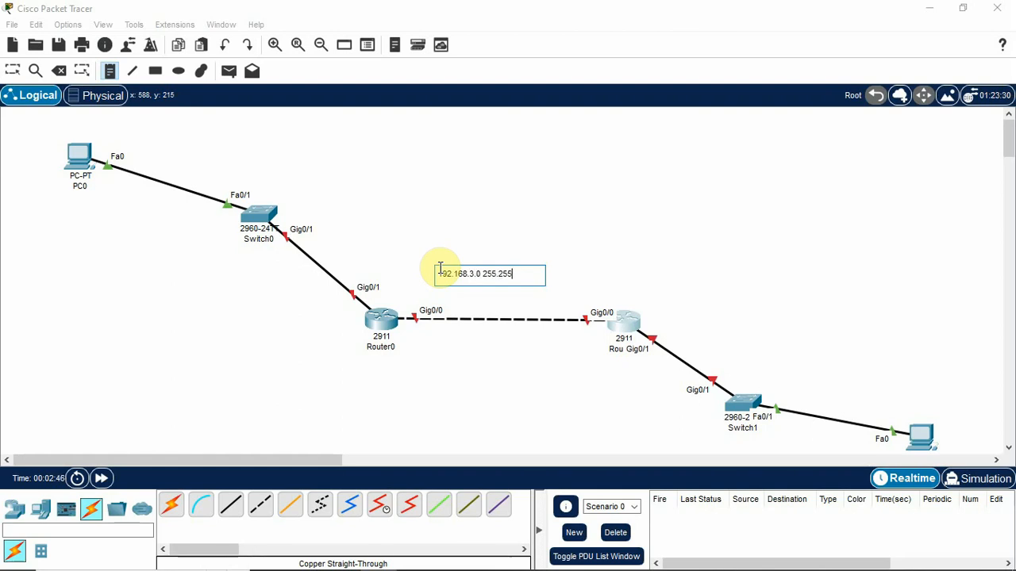
type(".255.0")
key("Return")
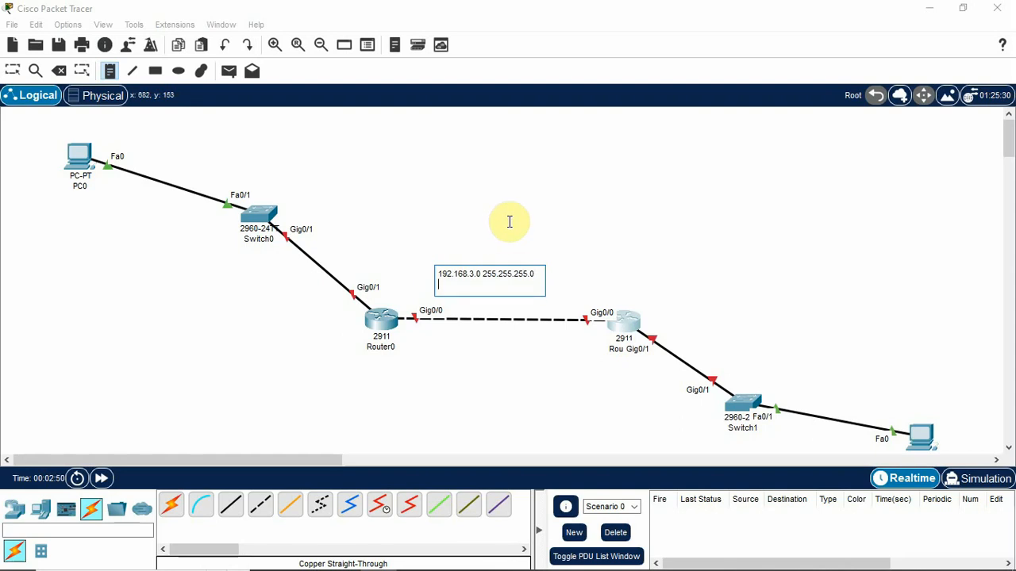
left_click(507, 223)
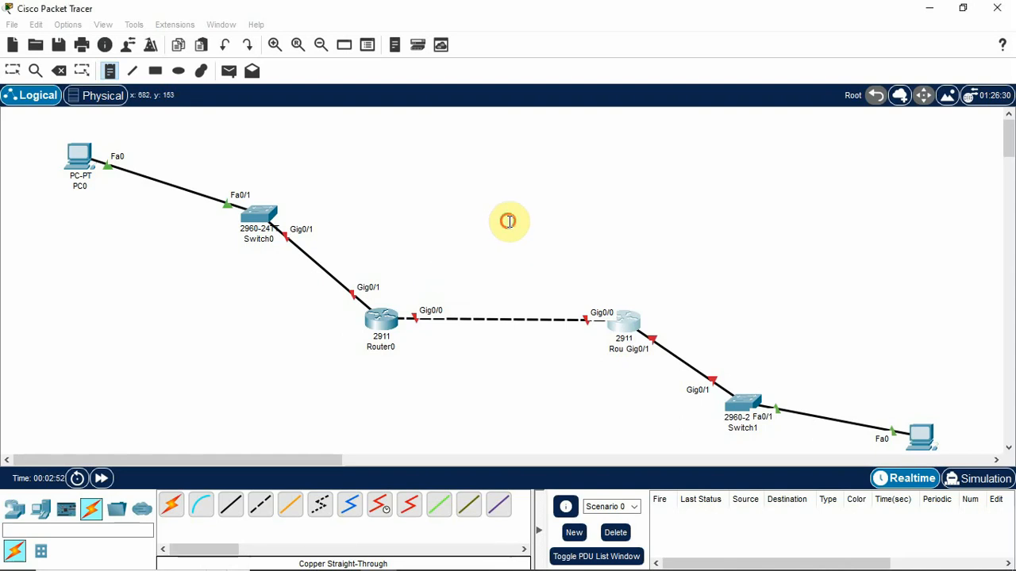
key("Escape")
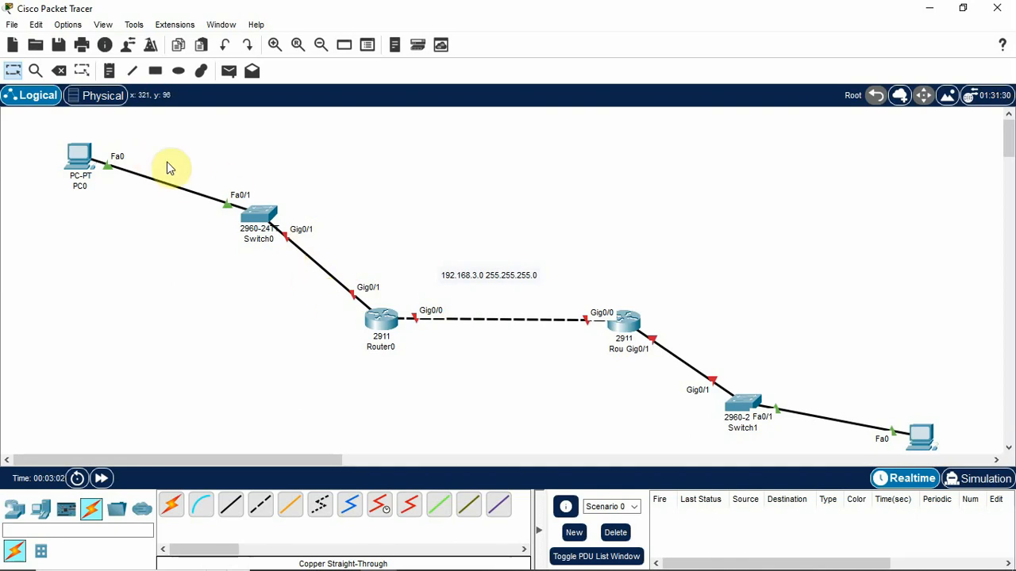
- Add the note 192.168.1.0 255.255.255.0 above the link between PC0 and Switch0
left_click(156, 73)
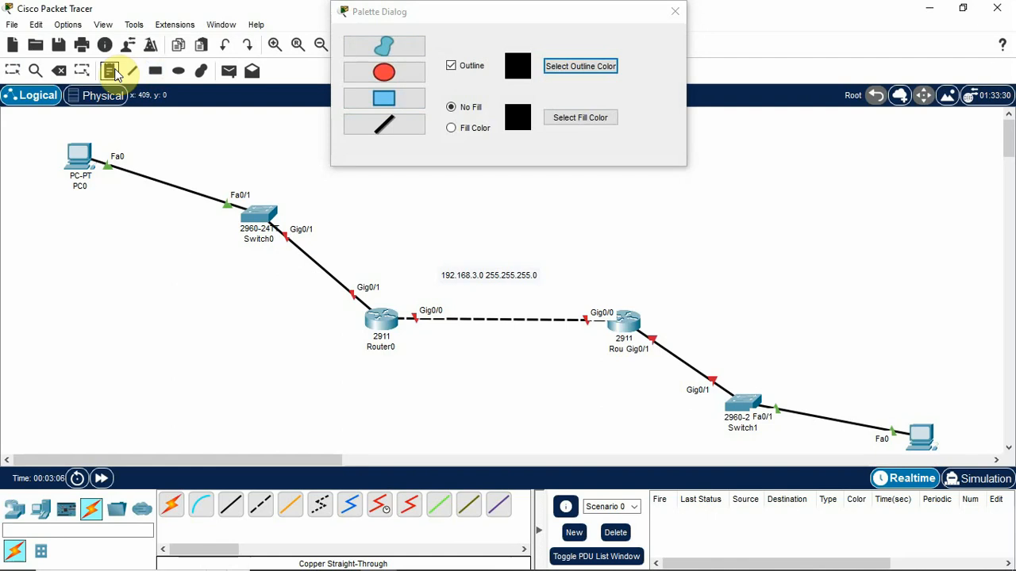
left_click(675, 11)
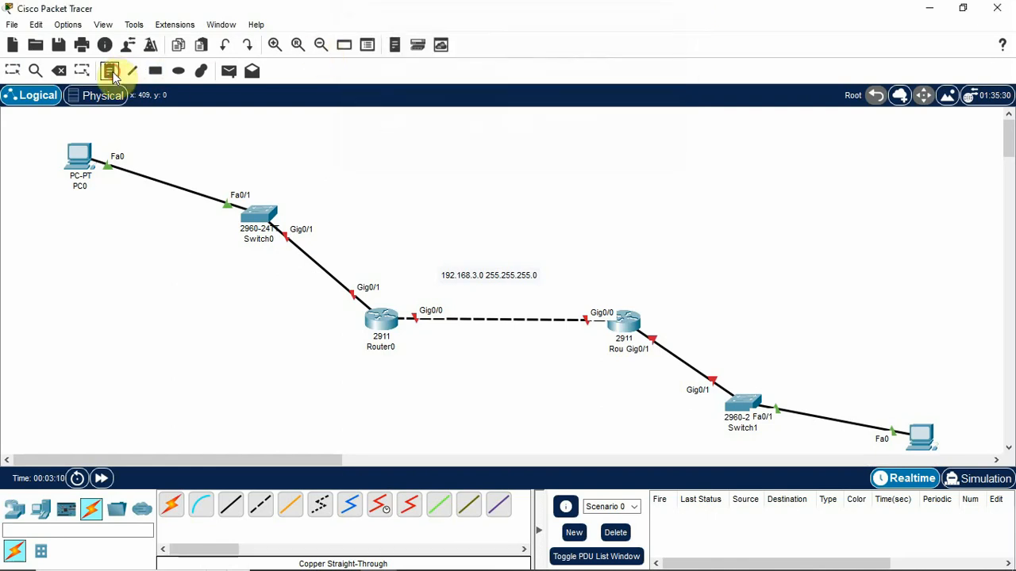
left_click(198, 154)
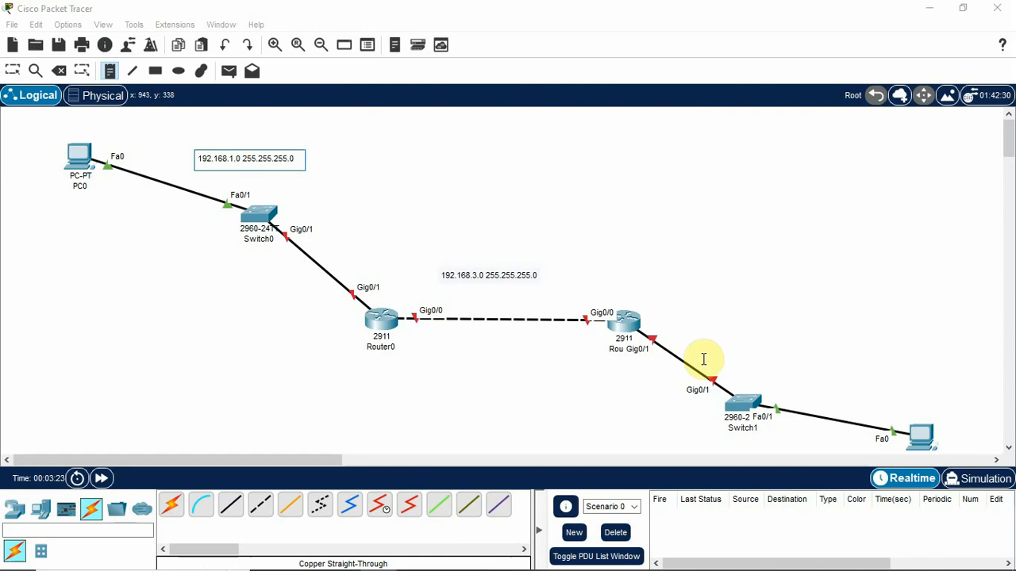
- Add the note 192.168.2.0 255.255.255.0 above the link between Switch1 and its PC
left_click(782, 354)
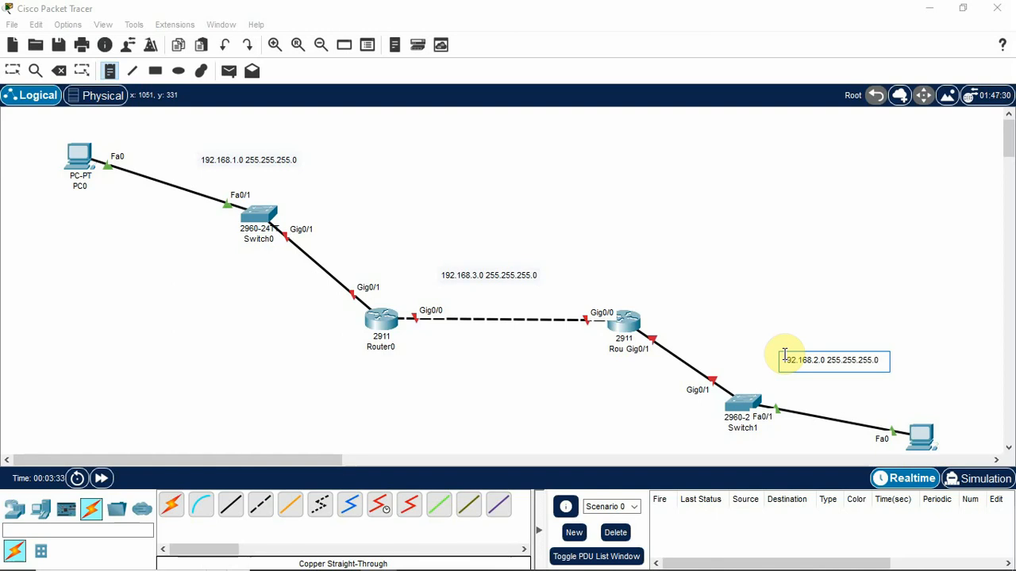
left_click(811, 327)
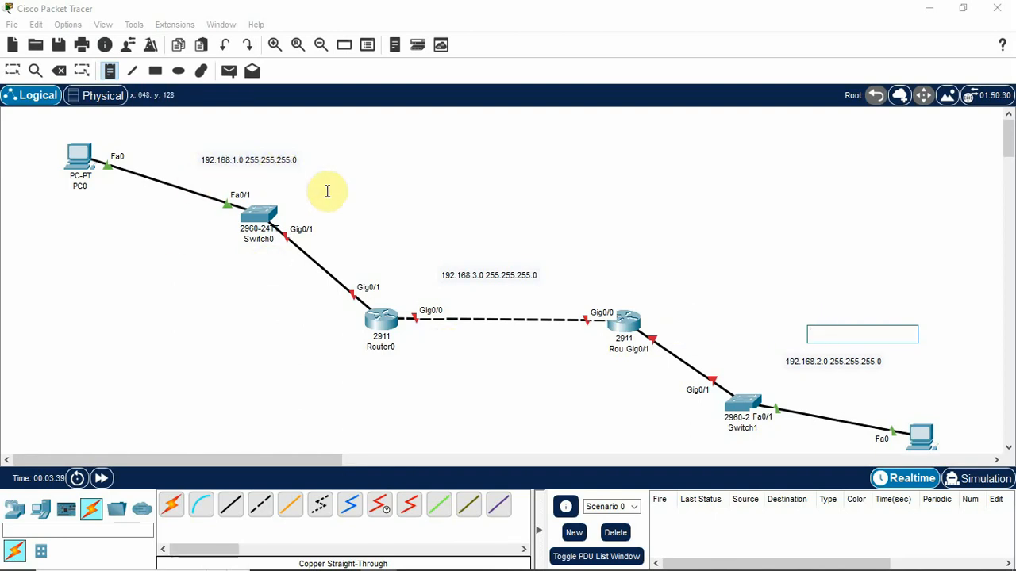
key("Escape")
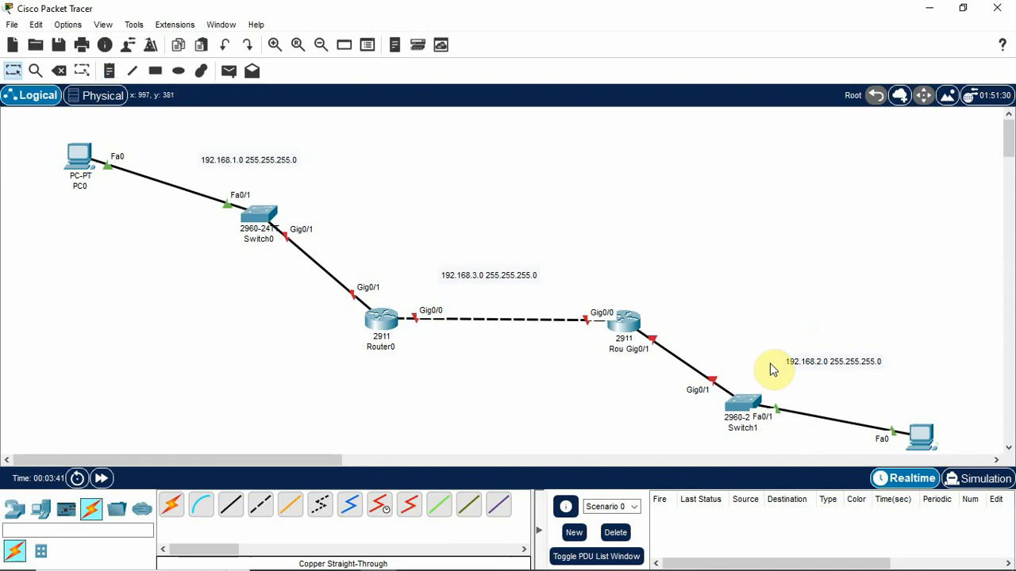
mouse_move(735, 402)
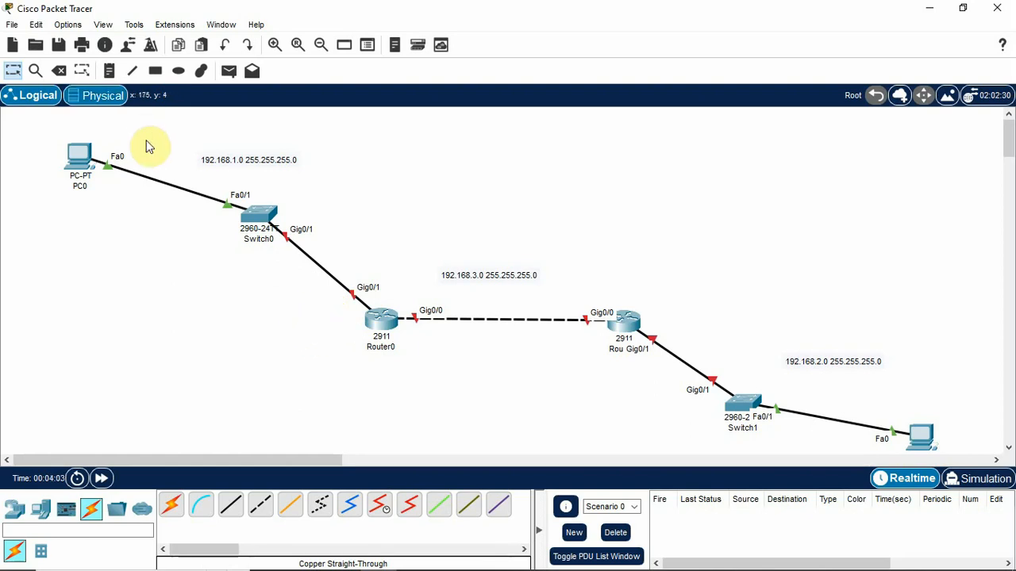
- Add the note .254 beside Router0 and the note 2.254 beside Router1
left_click(110, 71)
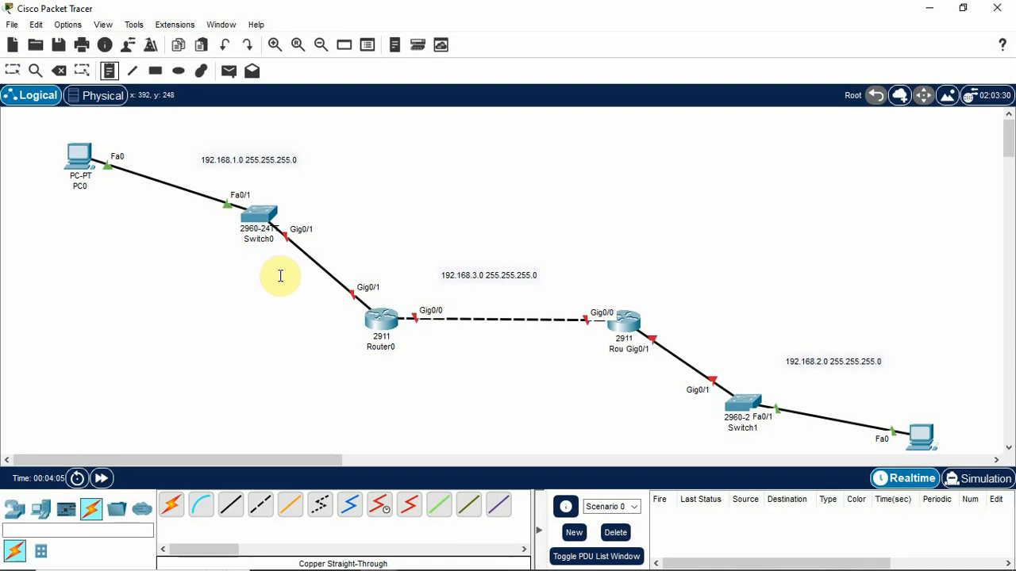
left_click(321, 314)
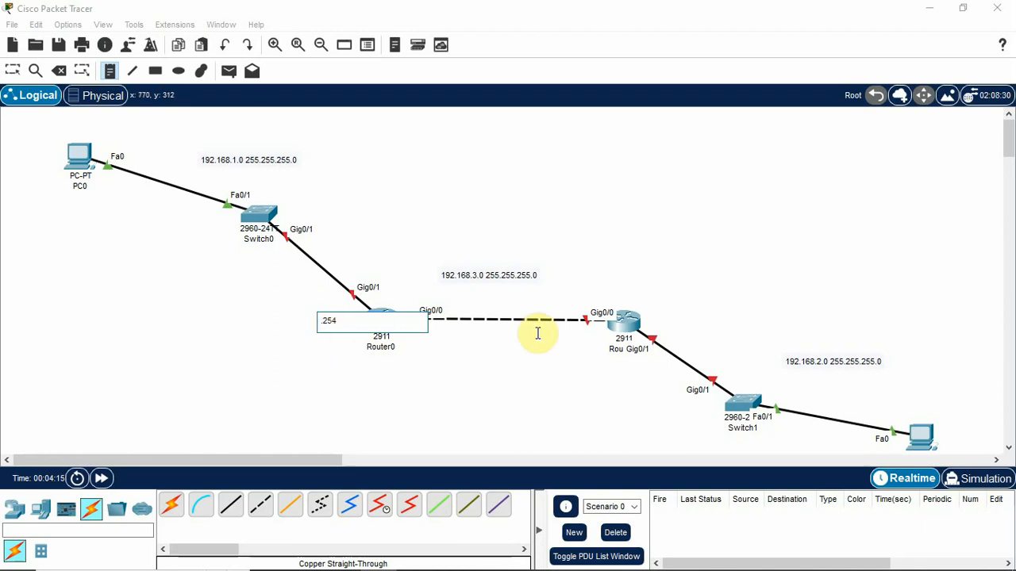
left_click(664, 317)
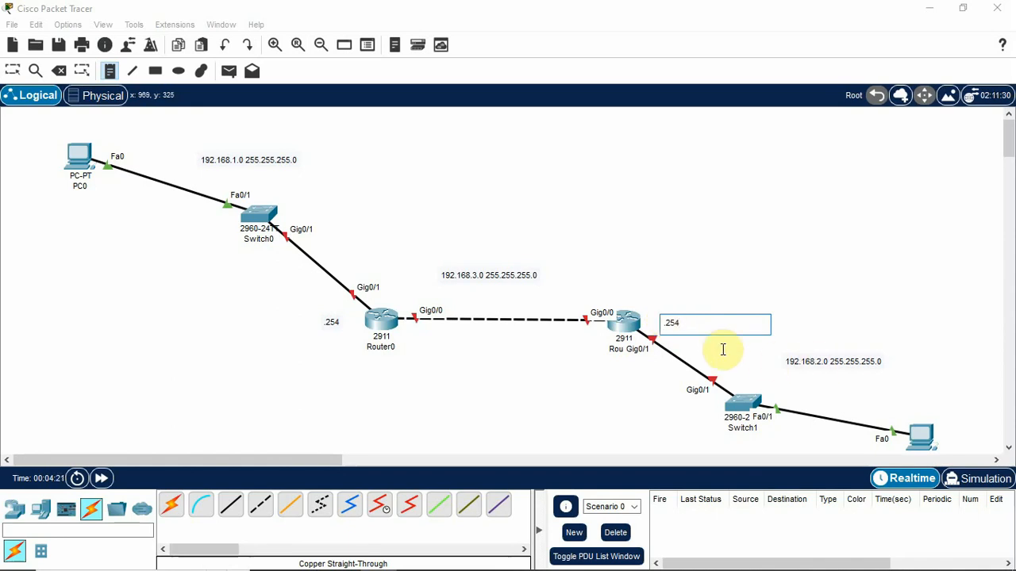
key("BackSpace")
key("BackSpace")
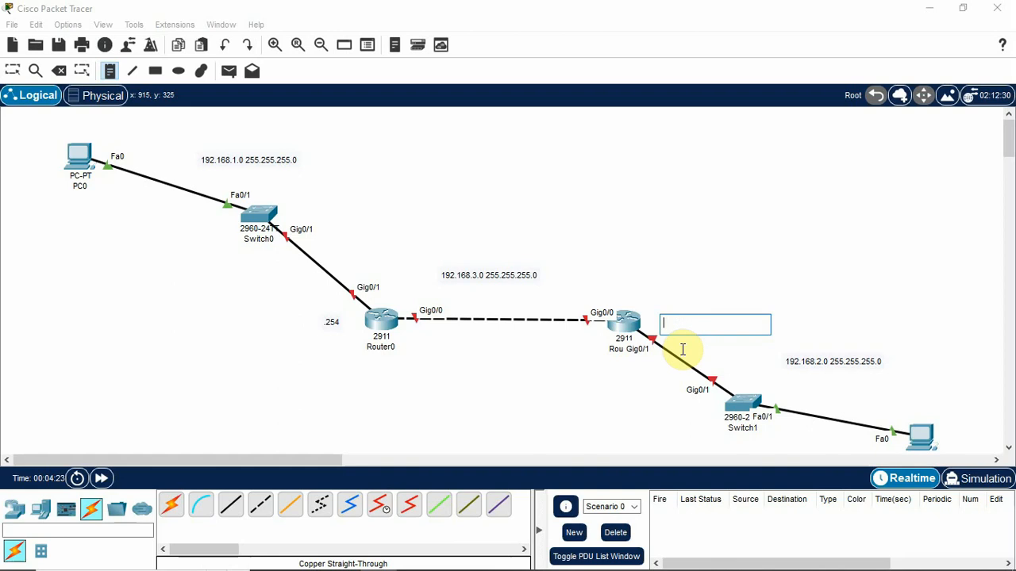
type("2.254")
left_click(698, 282)
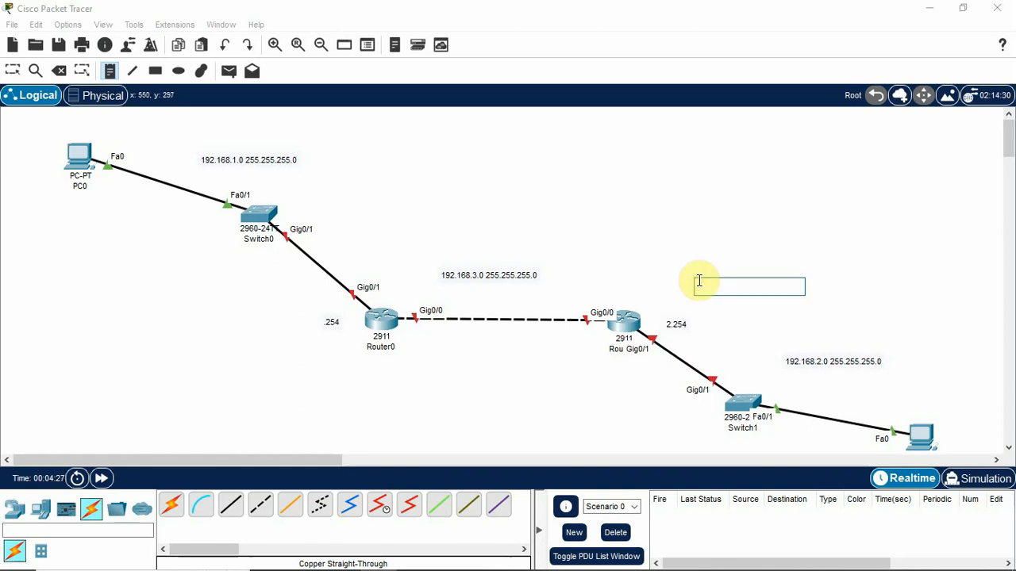
- Add the note 1.254 beside Router0, just below the .254 note
left_click(313, 340)
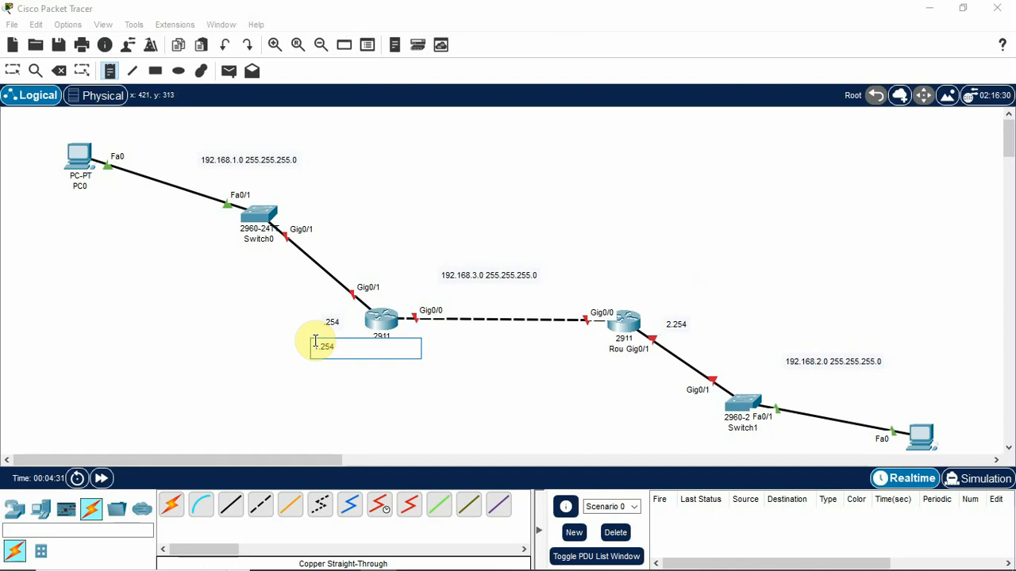
left_click(278, 366)
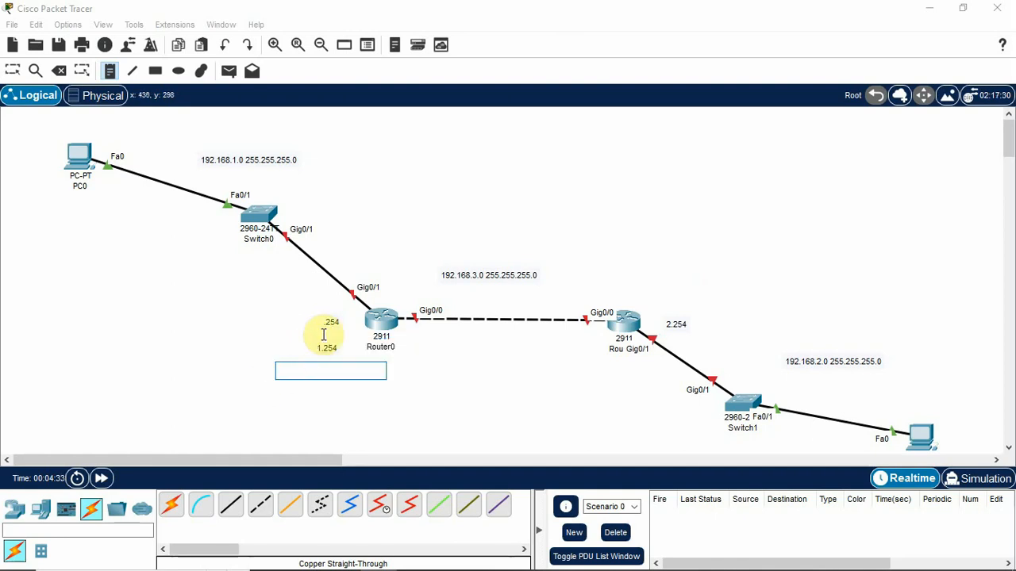
key("Escape")
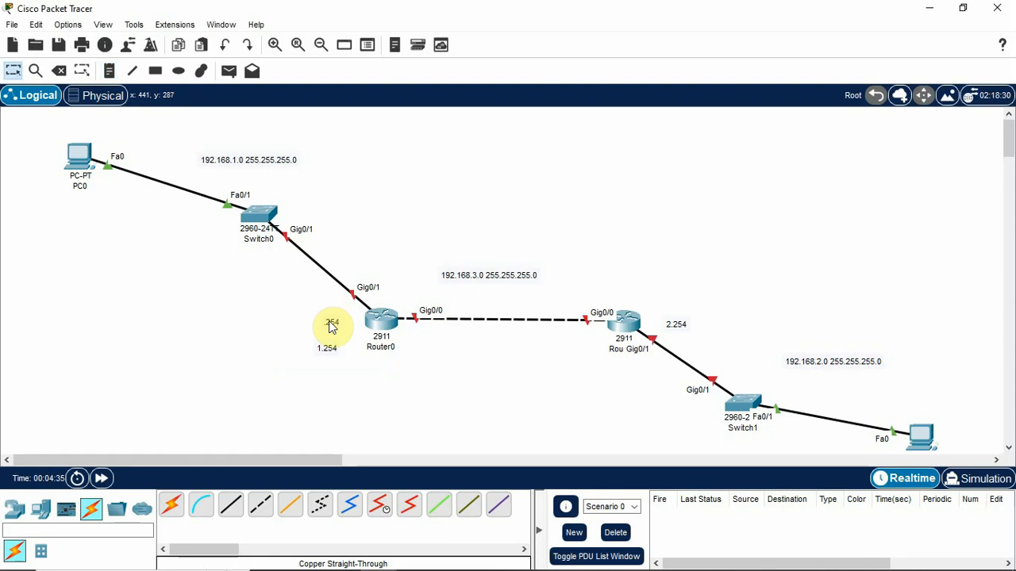
- Remove the .254 note beside Router0 and move the 1.254 note up next to the router
double_click(332, 325)
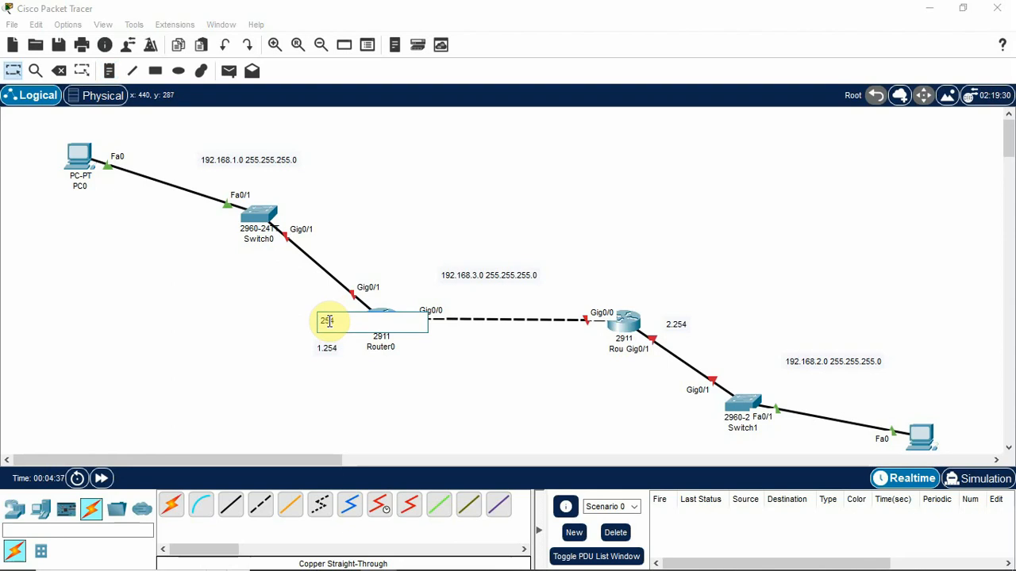
left_click(273, 296)
scroll(295, 341, "right", 4)
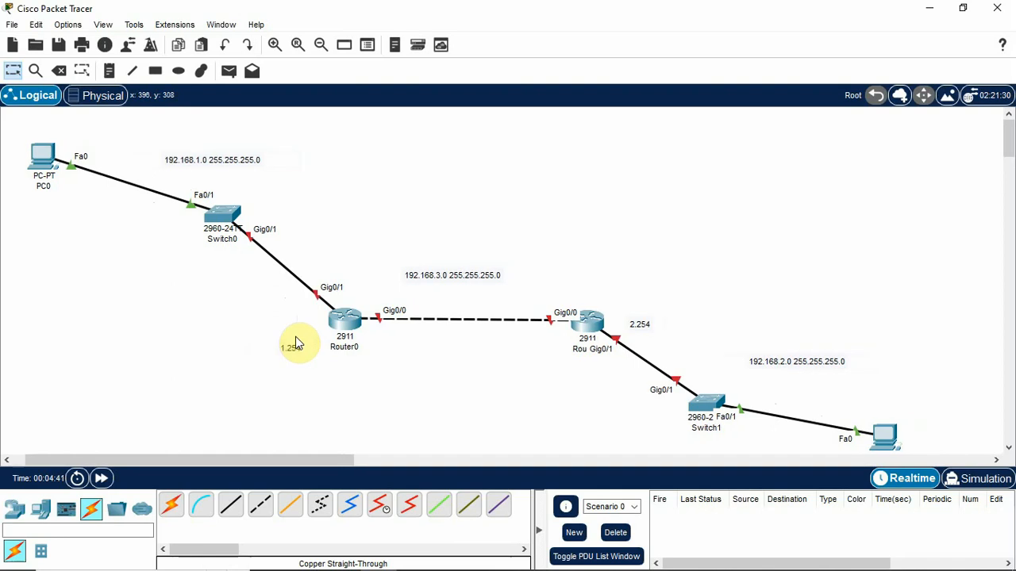
scroll(296, 341, "left", 4)
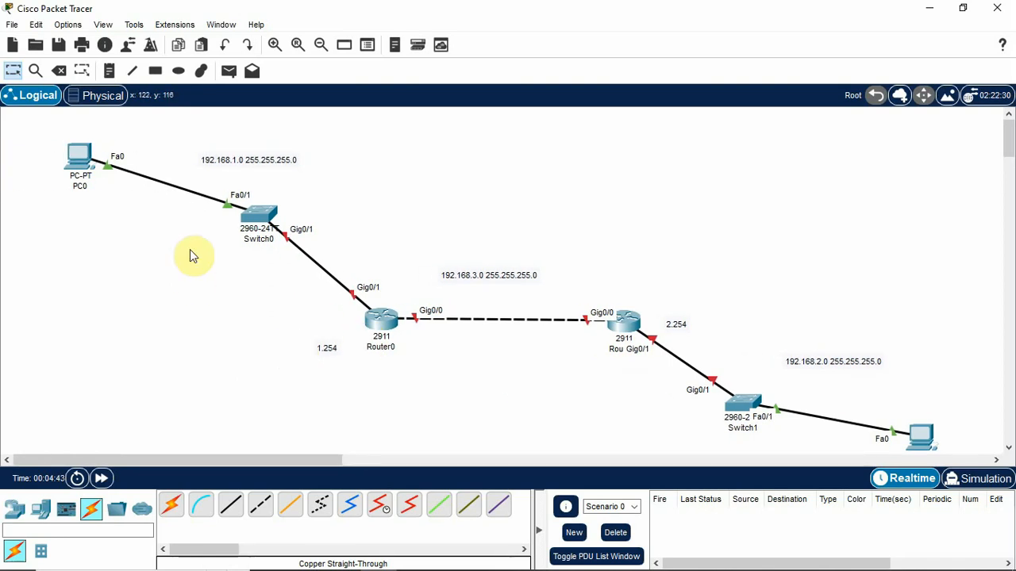
left_click_drag(298, 323, 351, 317)
left_click(326, 346)
left_click(327, 357)
- Add the note 1.1 below PC0 and the note 2.1 above the PC connected to Switch1
left_click(109, 71)
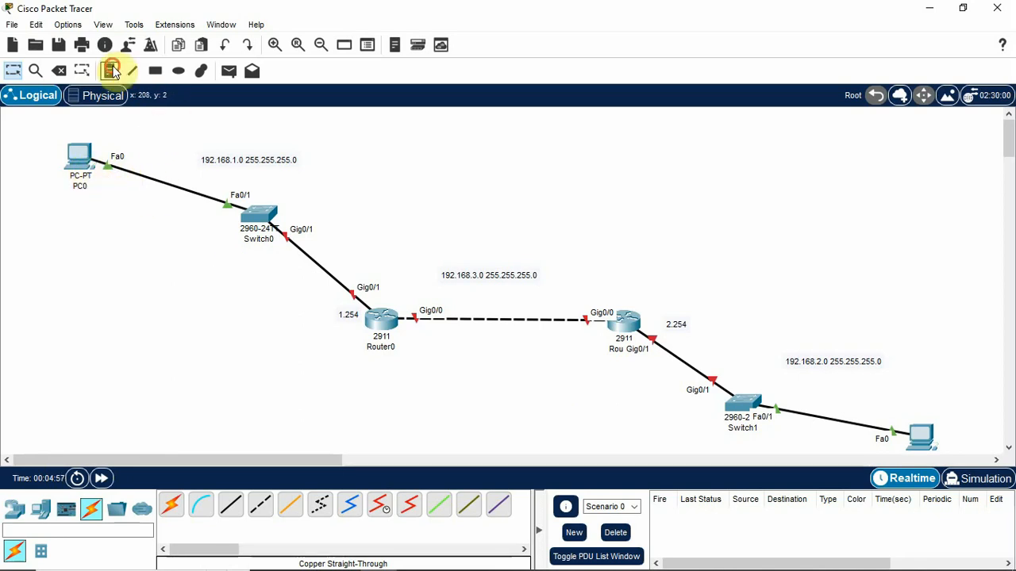
left_click(100, 197)
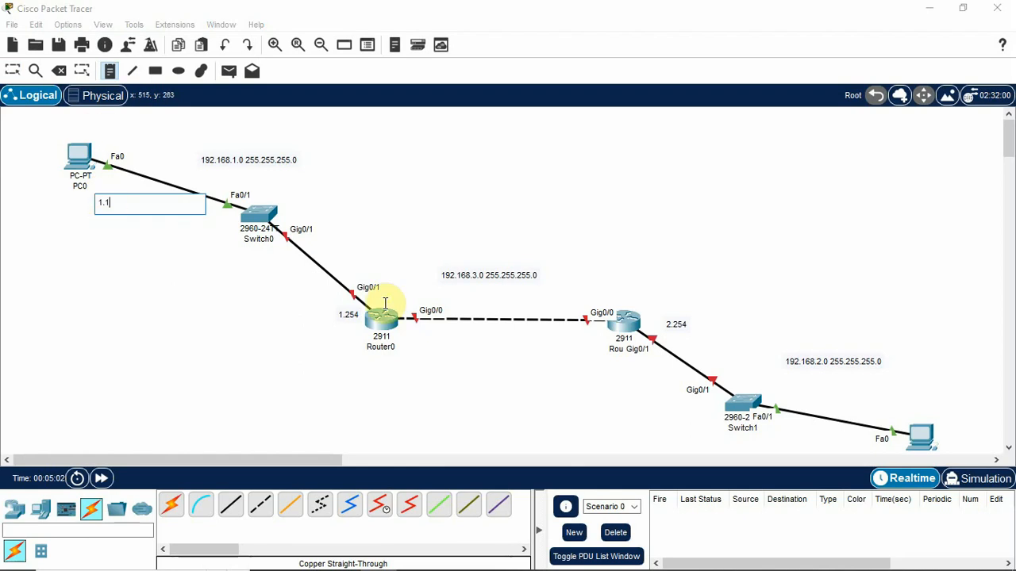
left_click(893, 408)
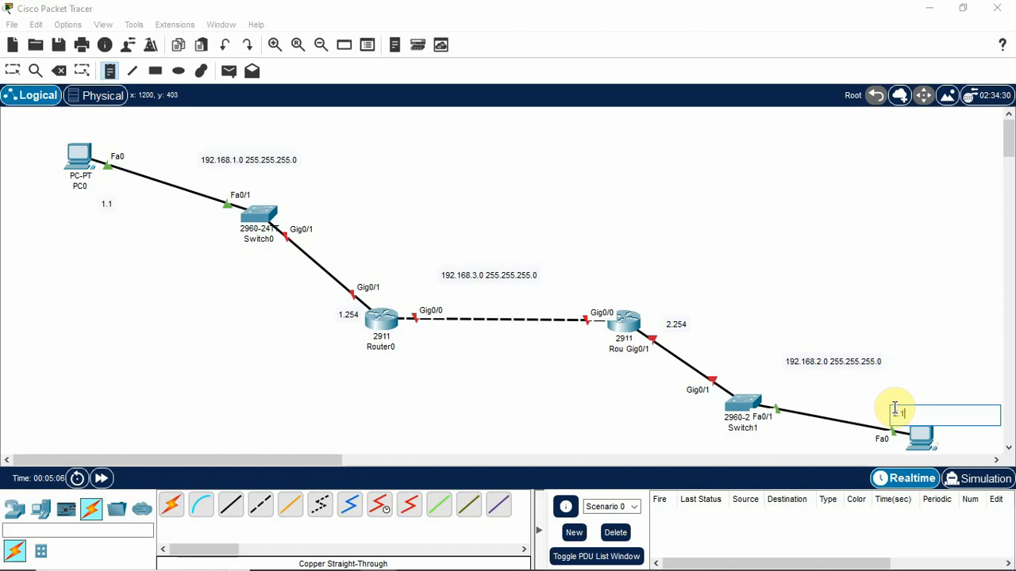
left_click(907, 370)
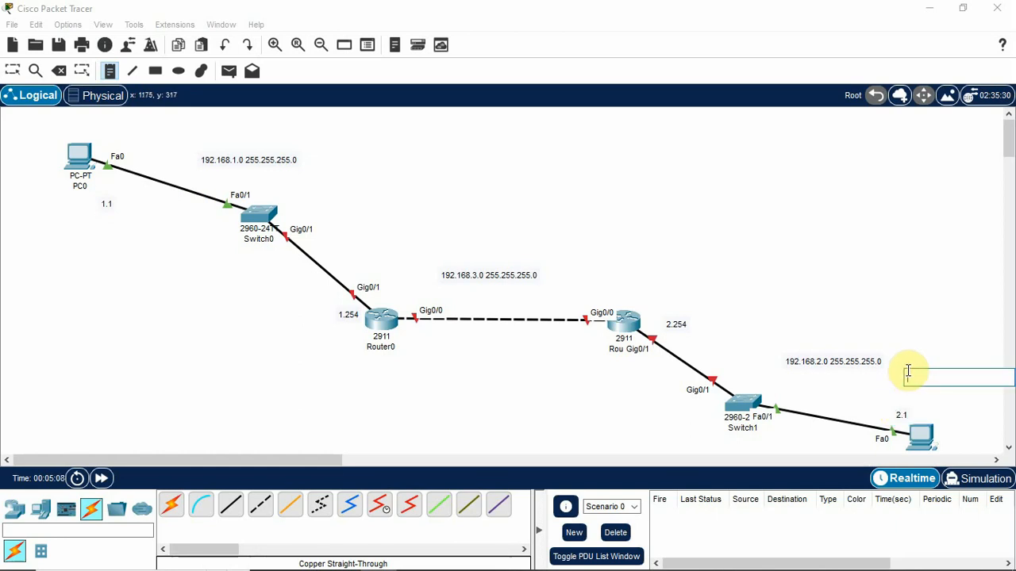
key("Escape")
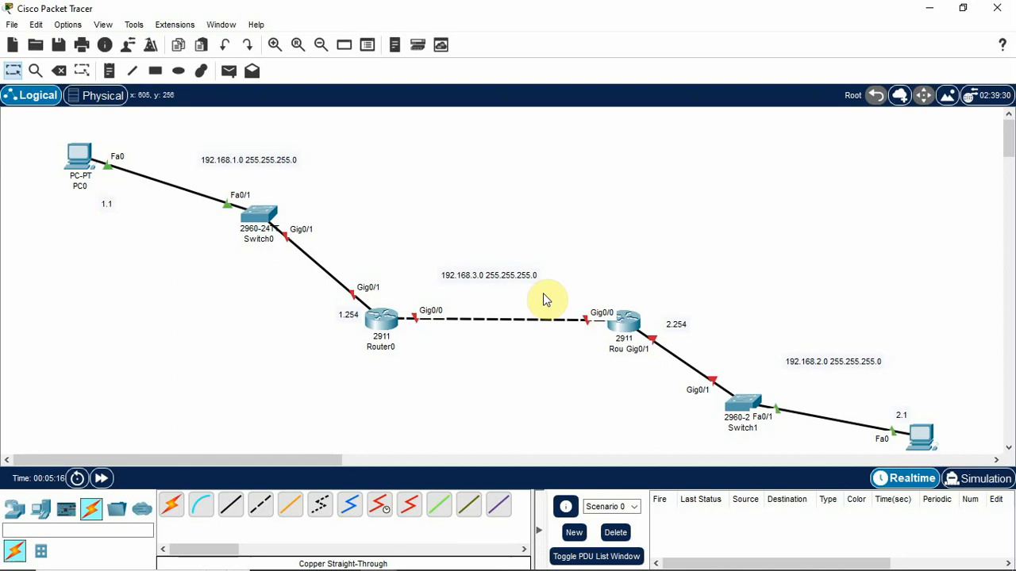
- Add the note 3.1 below Router0's Gig0/0 link end and the note 3.2 below Router1's Gig0/0 link end
scroll(413, 316, "down", 1)
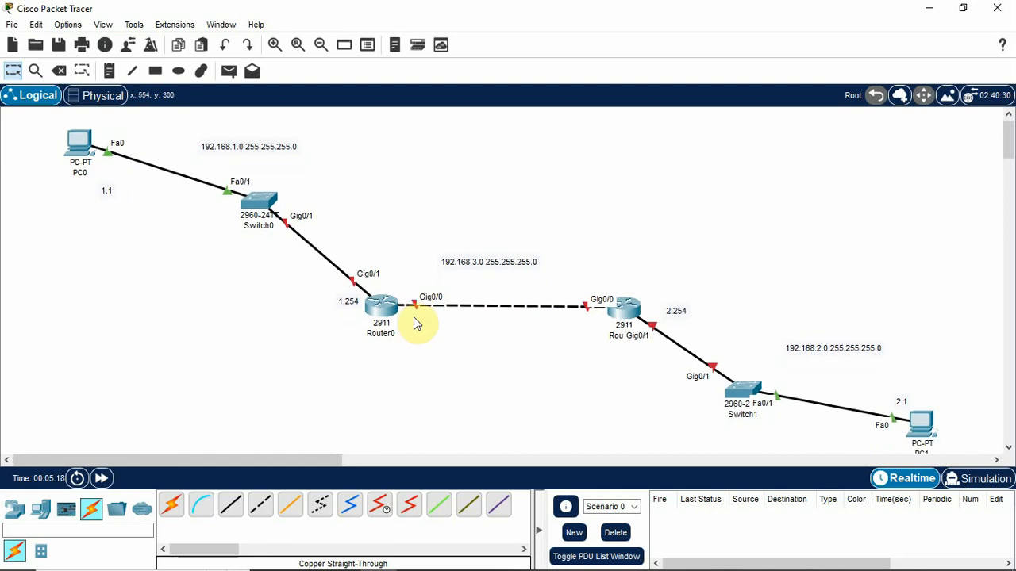
left_click(411, 317)
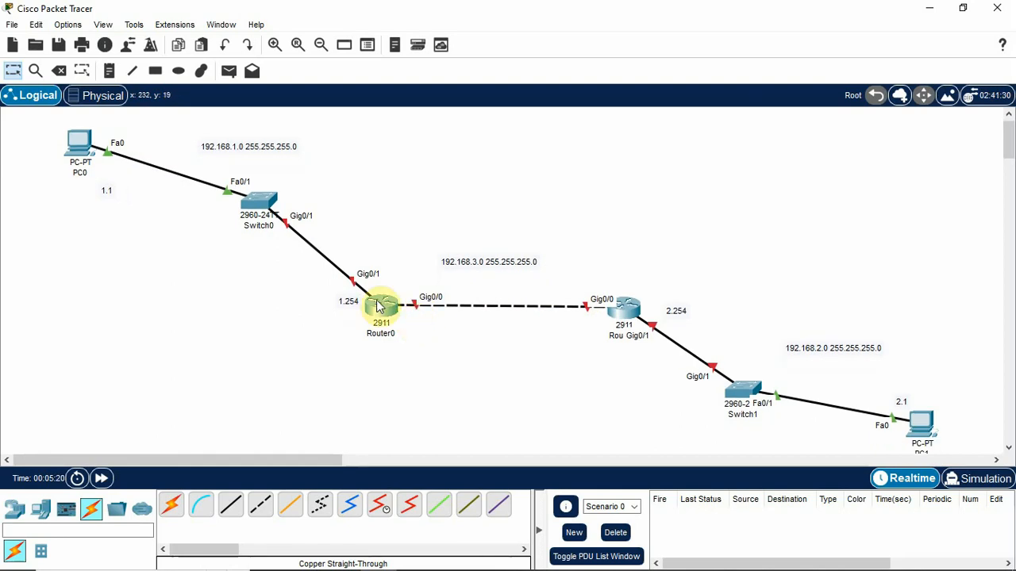
left_click(108, 73)
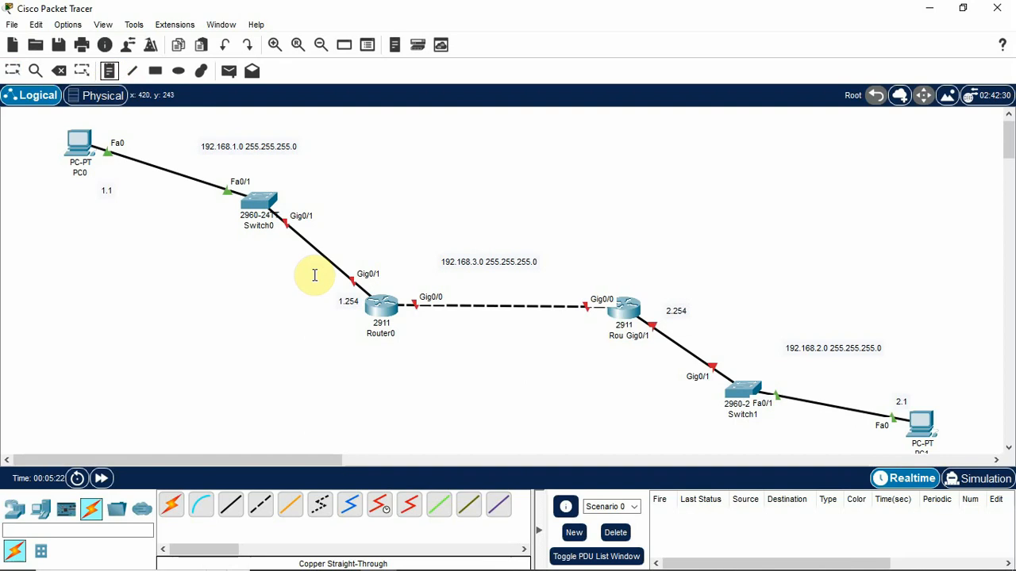
left_click(408, 322)
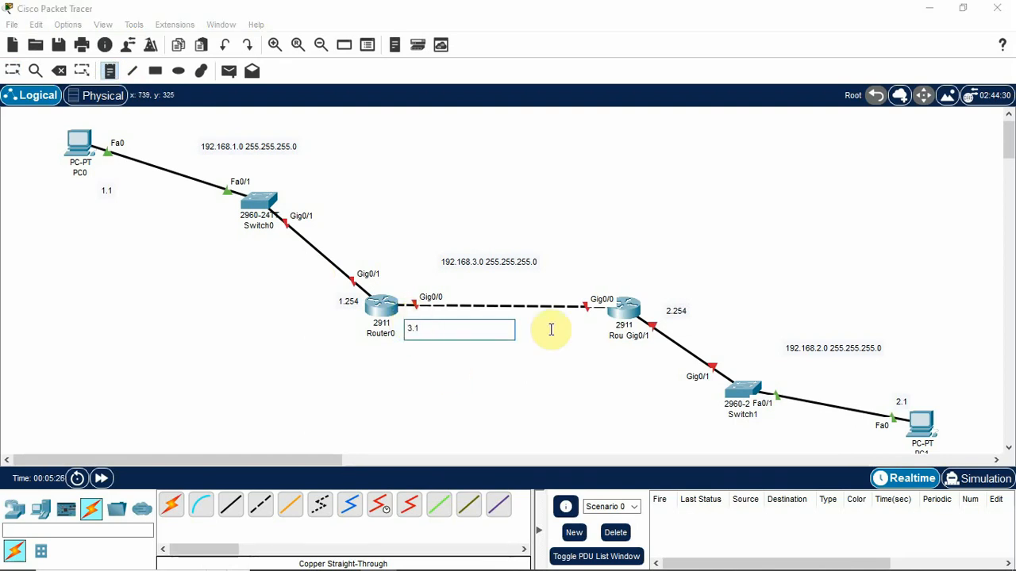
left_click(575, 325)
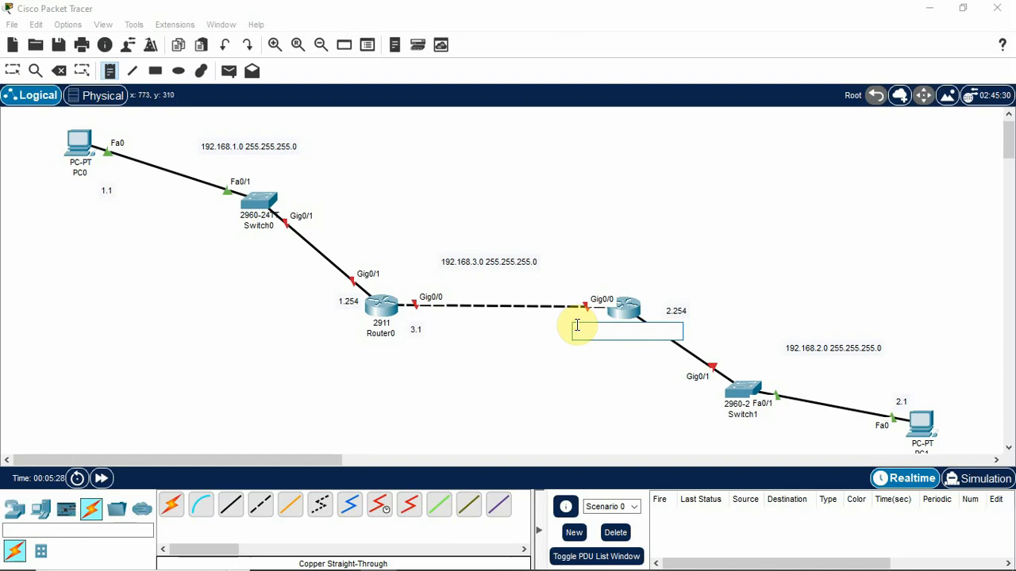
type("3.2")
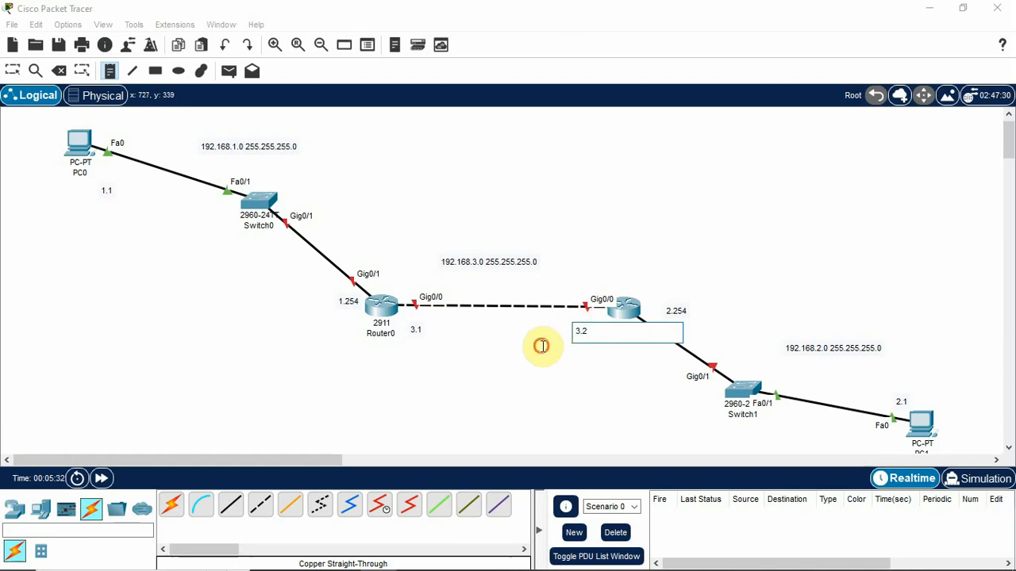
key("Escape")
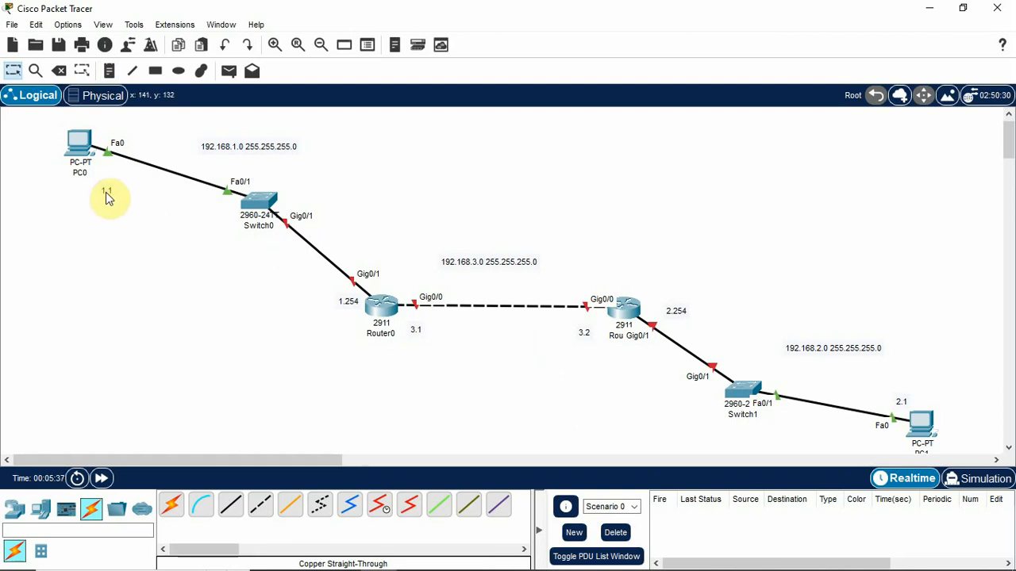
- Assign PC0 the static IPv4 address 192.168.1.1 with subnet mask 255.255.255.0
left_click(79, 145)
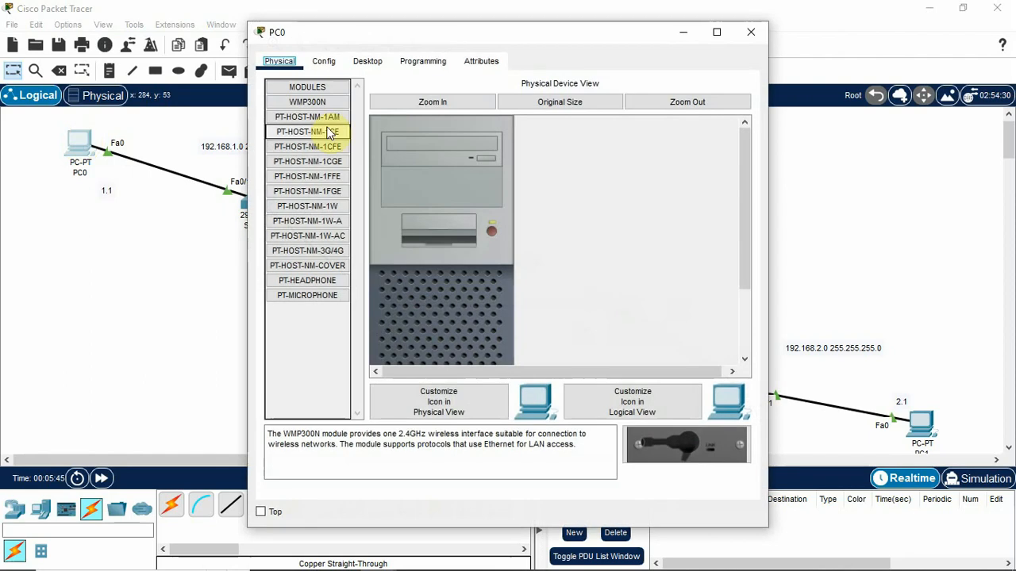
left_click(373, 62)
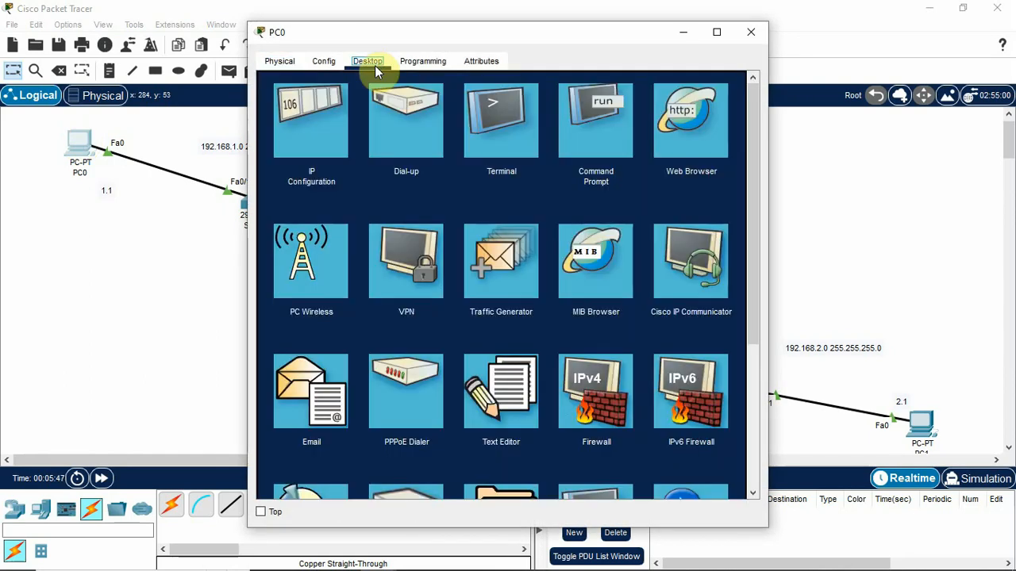
left_click(332, 126)
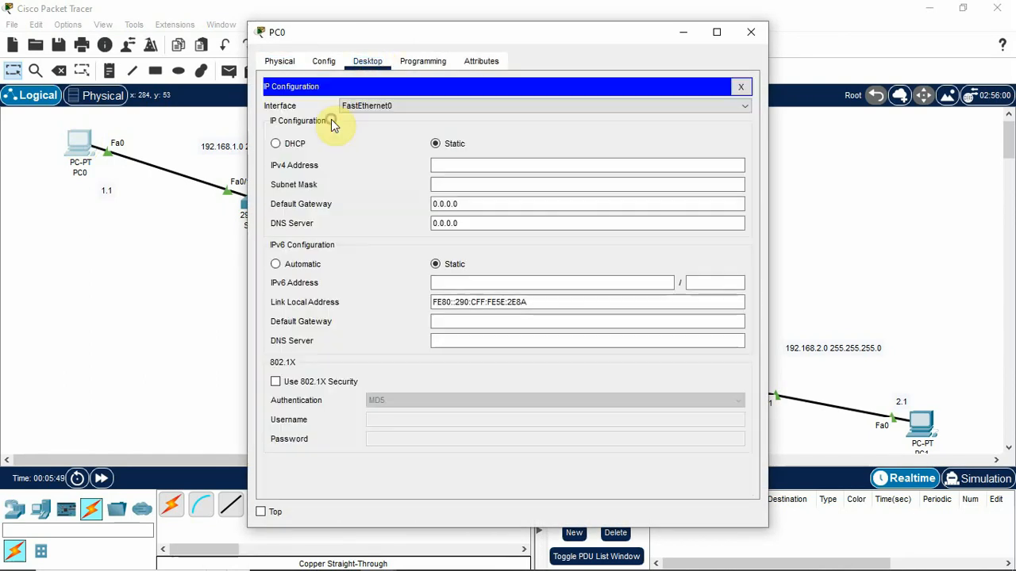
left_click_drag(410, 37, 627, 24)
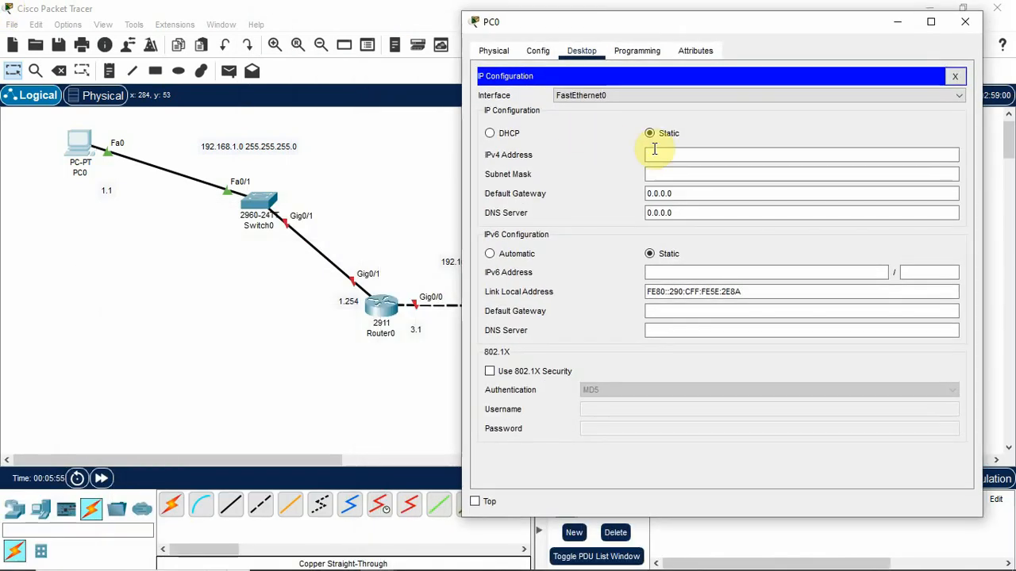
left_click(658, 153)
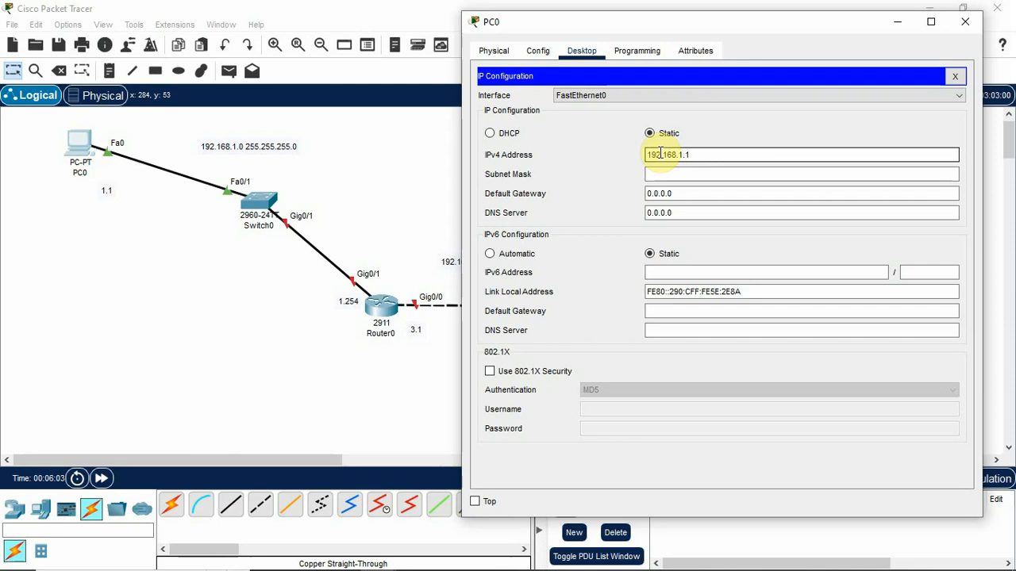
left_click(681, 174)
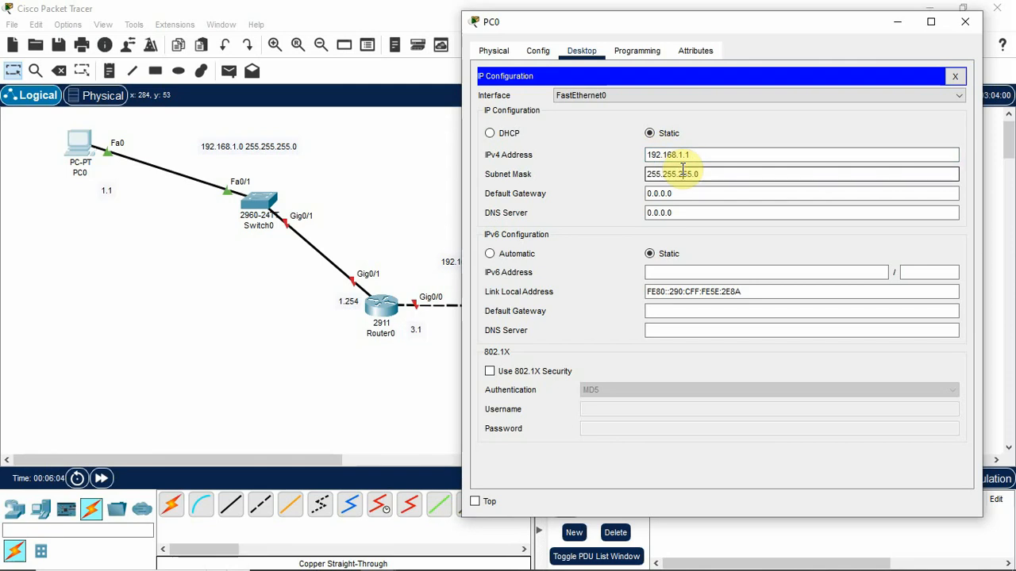
- Set PC0's IPv4 default gateway to 192.168.1.254 and close its configuration window
left_click(716, 193)
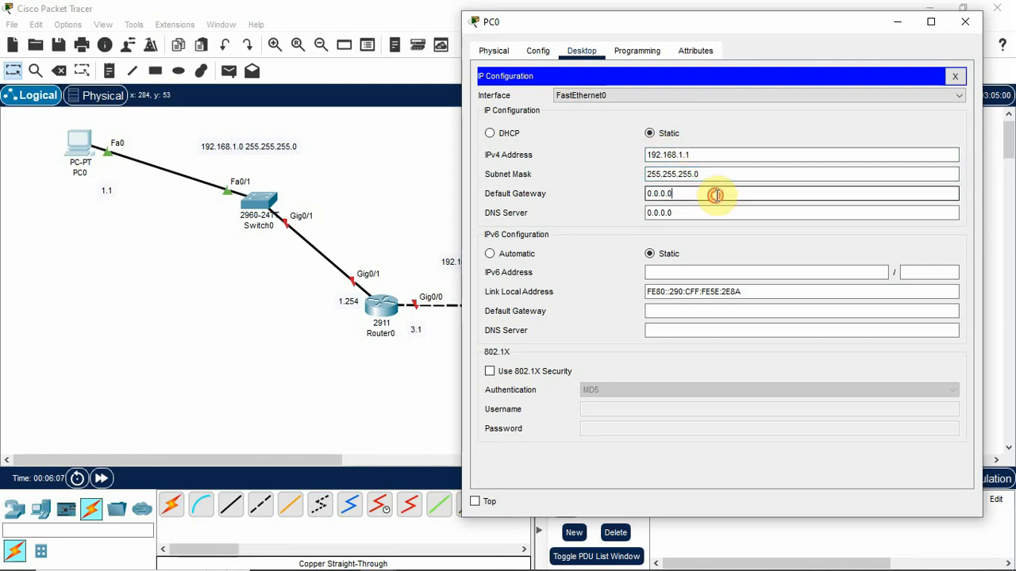
key("BackSpace")
key("BackSpace")
key("BackSpace")
key("BackSpace")
key("BackSpace")
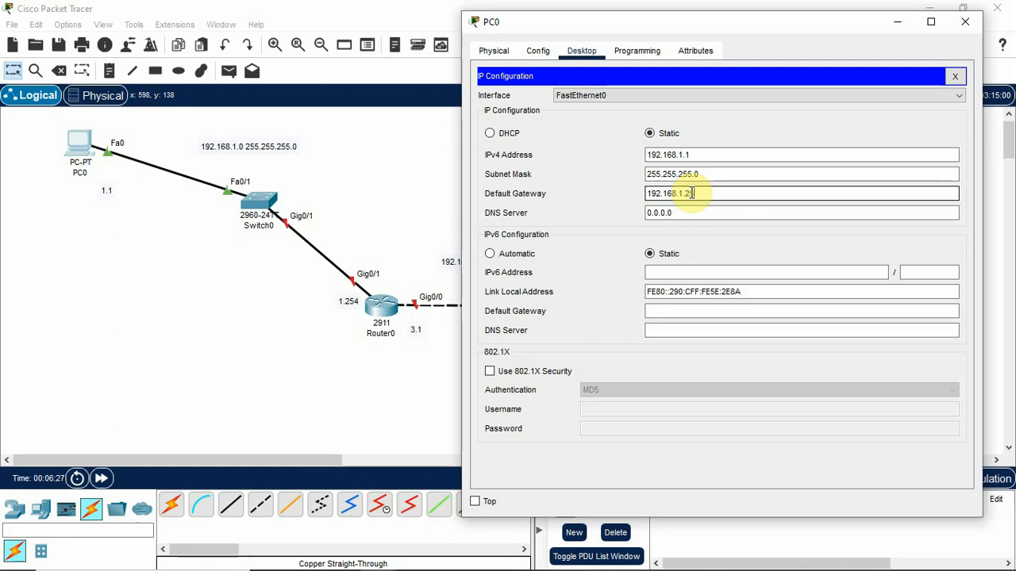
left_click(700, 212)
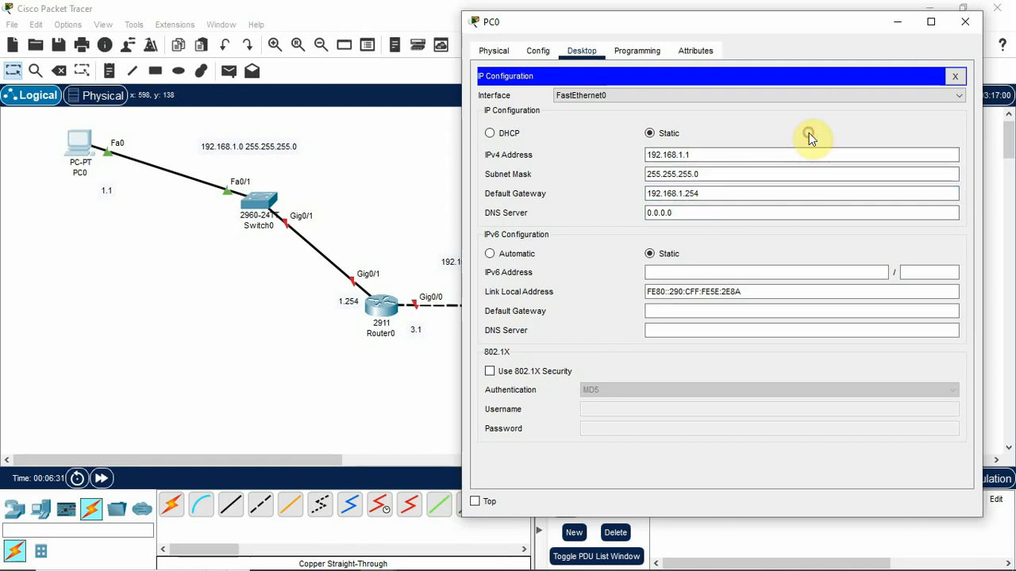
left_click(965, 23)
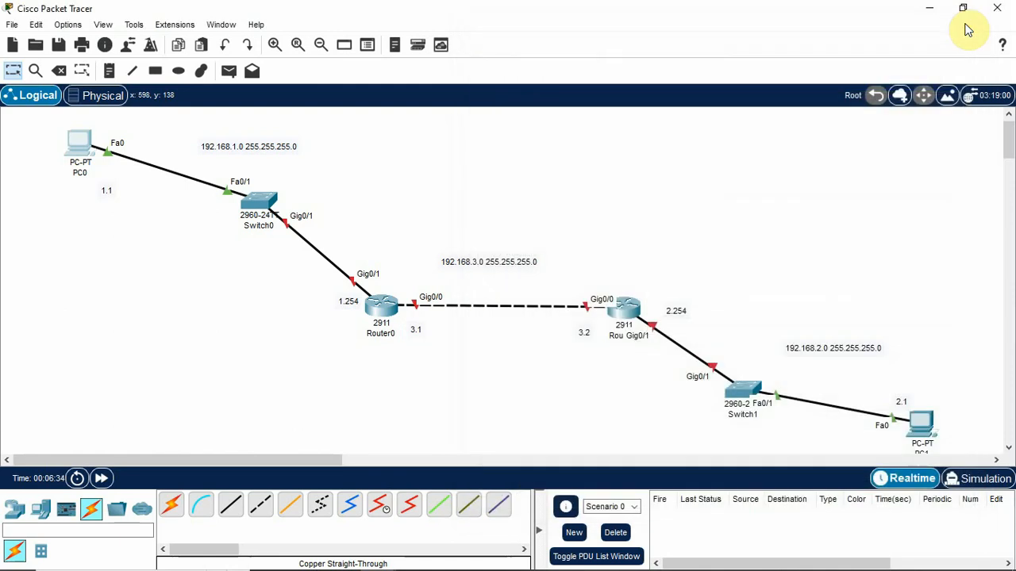
- Assign PC1 the static IPv4 address 192.168.2.1 with subnet mask 255.255.255.0
left_click(923, 425)
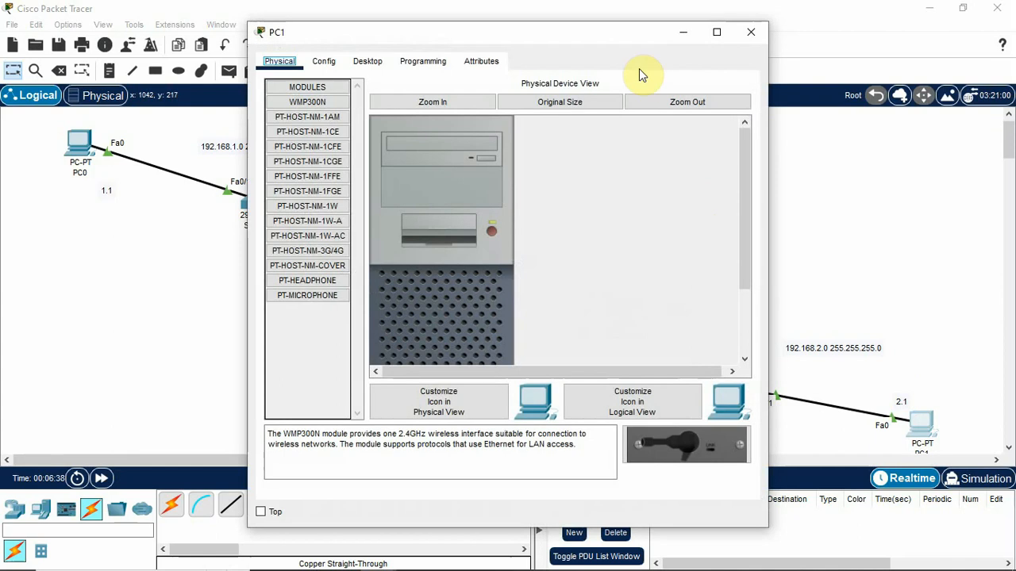
left_click_drag(618, 37, 416, 43)
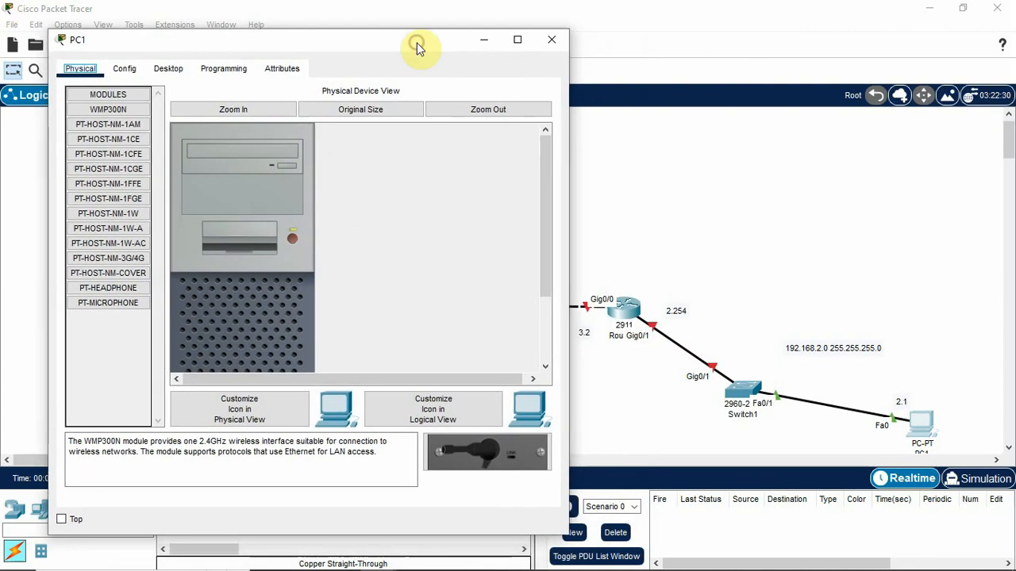
left_click(164, 67)
left_click(125, 129)
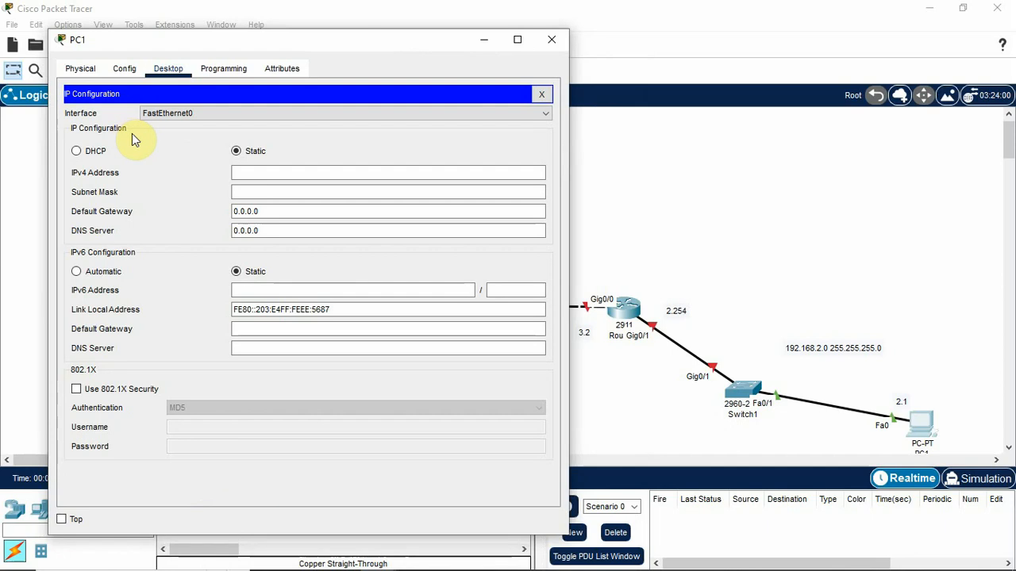
left_click(242, 173)
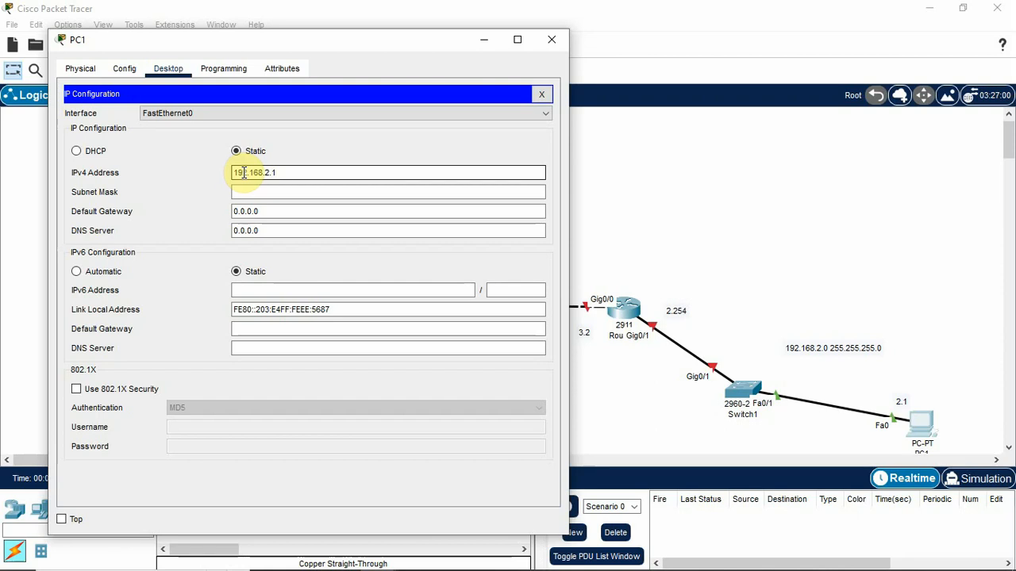
key("Tab")
- Set PC1's IPv4 default gateway to 192.168.2.254 and close its configuration window
key("Tab")
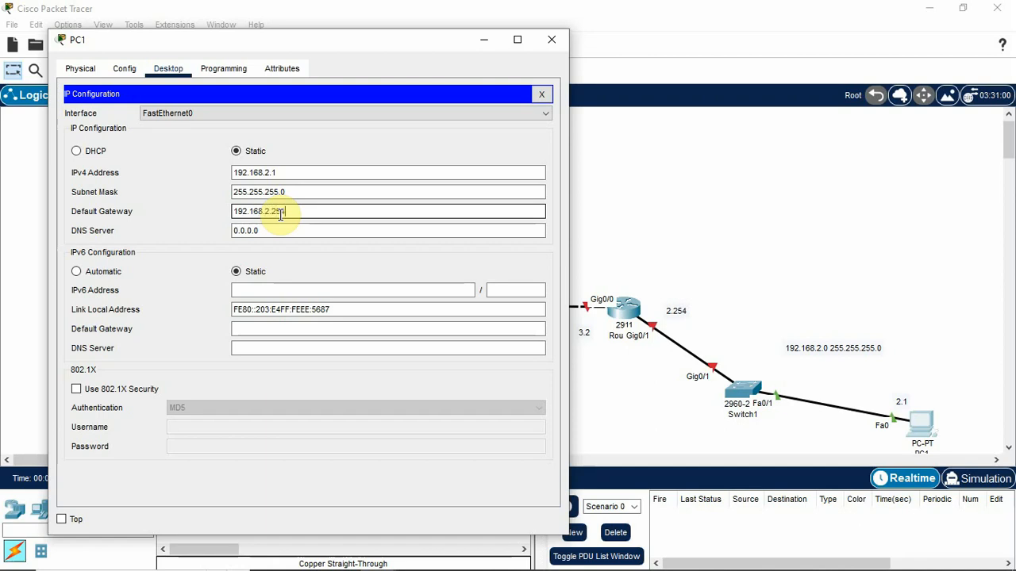
type("4")
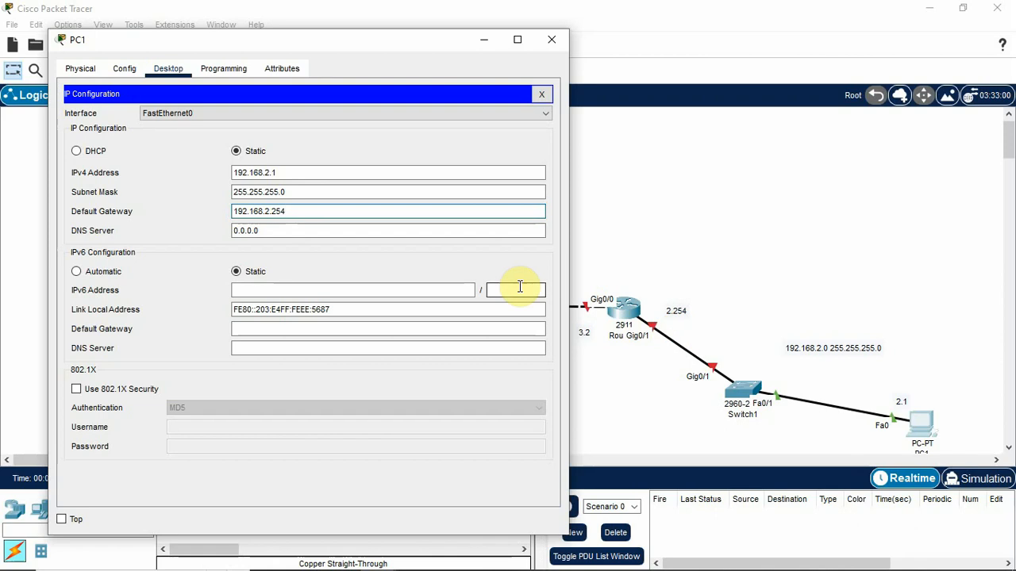
left_click(513, 235)
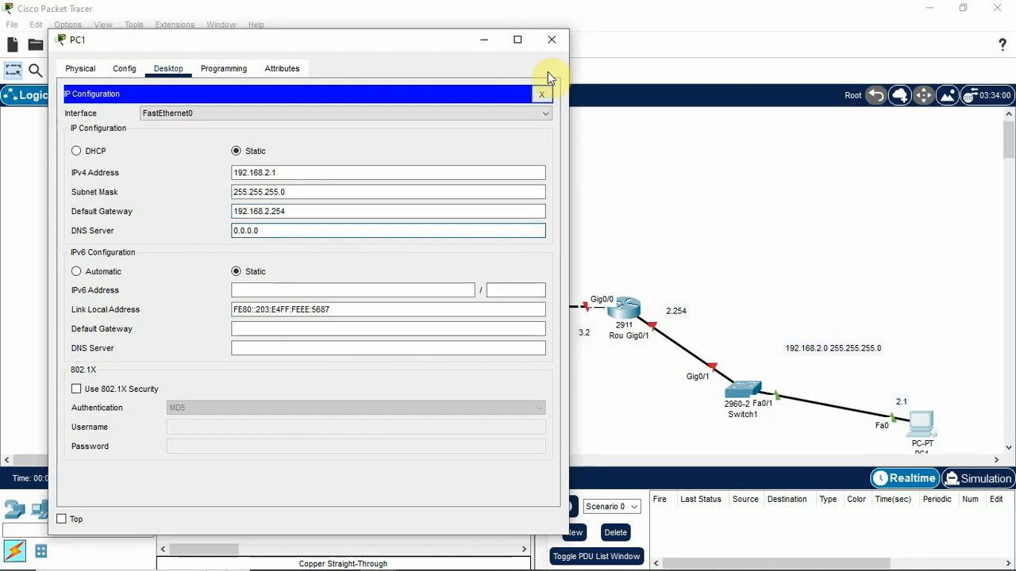
left_click(555, 43)
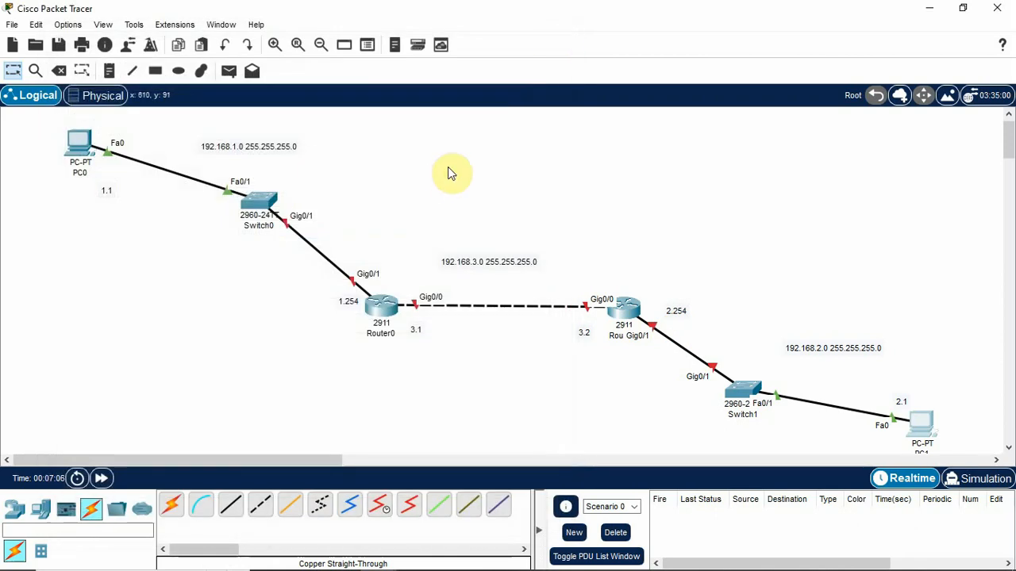
- Configure Router0's GigabitEthernet0/1 with IPv4 address 192.168.1.254 and subnet mask 255.255.255.0, and switch the port on
mouse_move(388, 309)
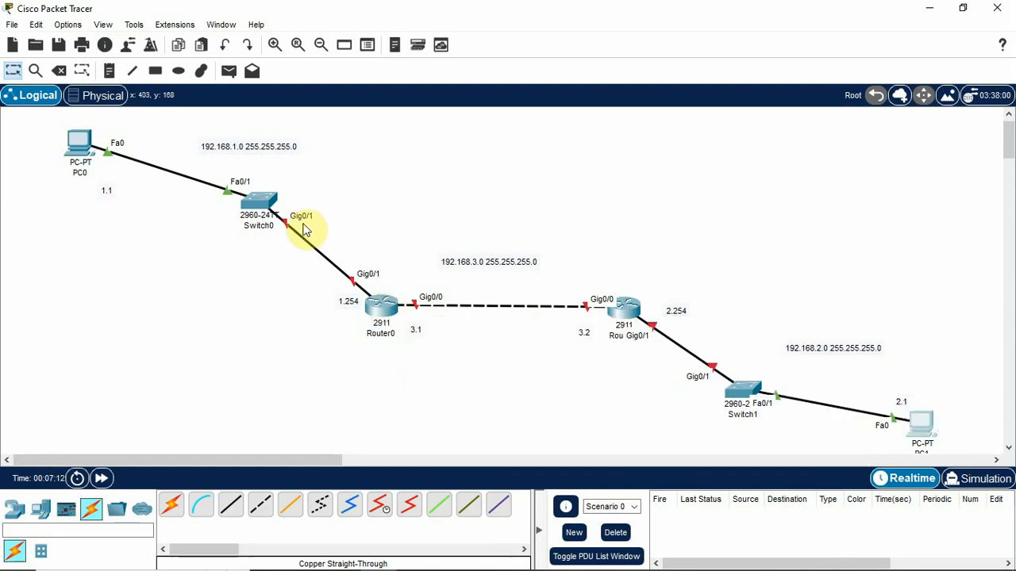
left_click(384, 308)
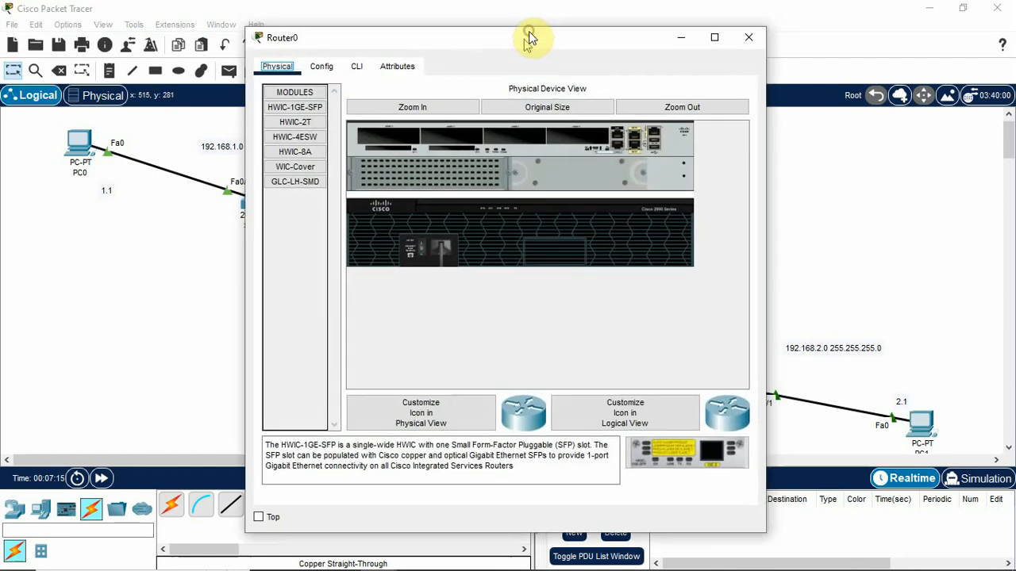
left_click_drag(529, 34, 304, 359)
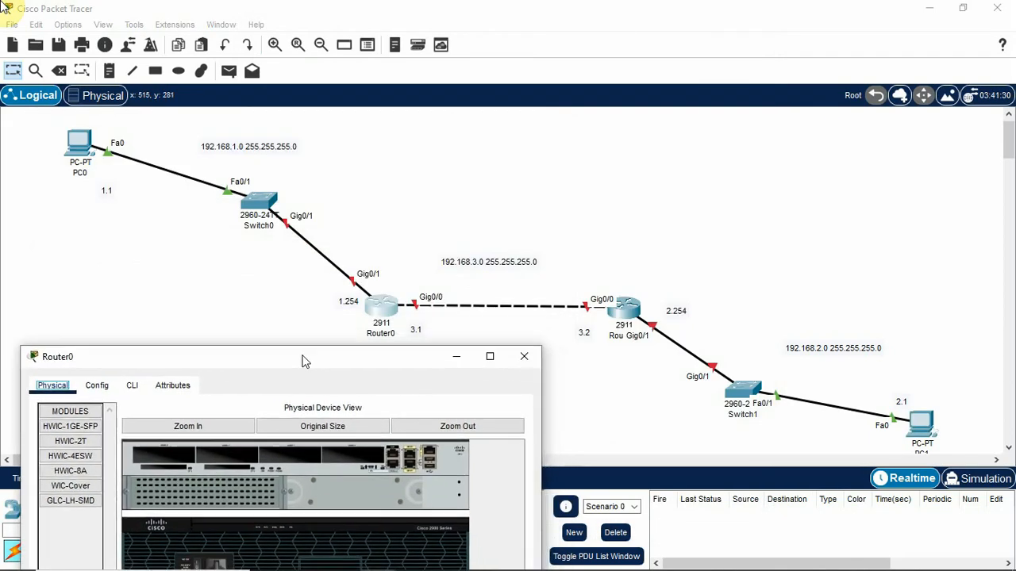
left_click(94, 384)
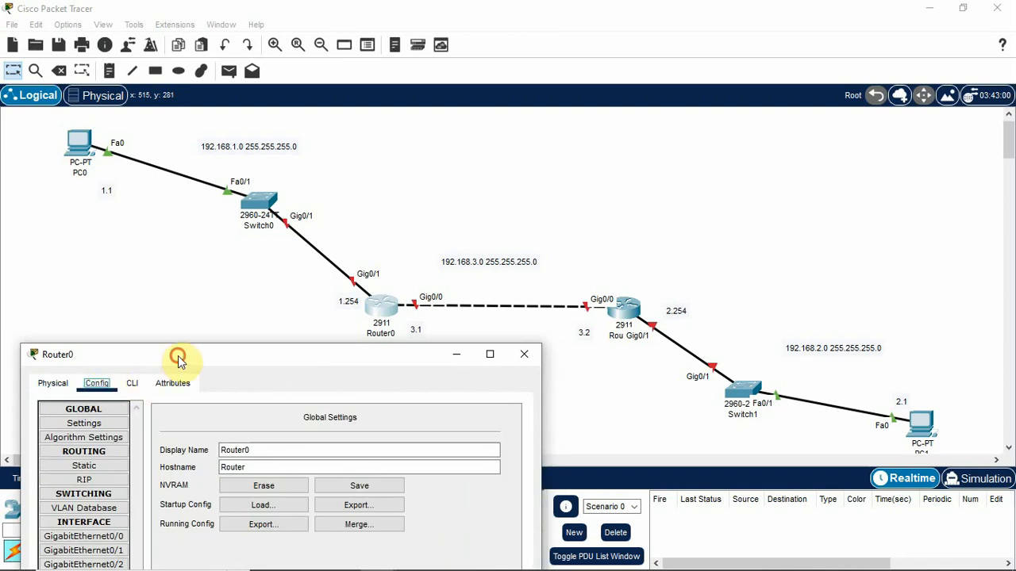
mouse_move(179, 361)
left_mouse_down()
mouse_move(182, 294)
mouse_move(178, 356)
left_mouse_up()
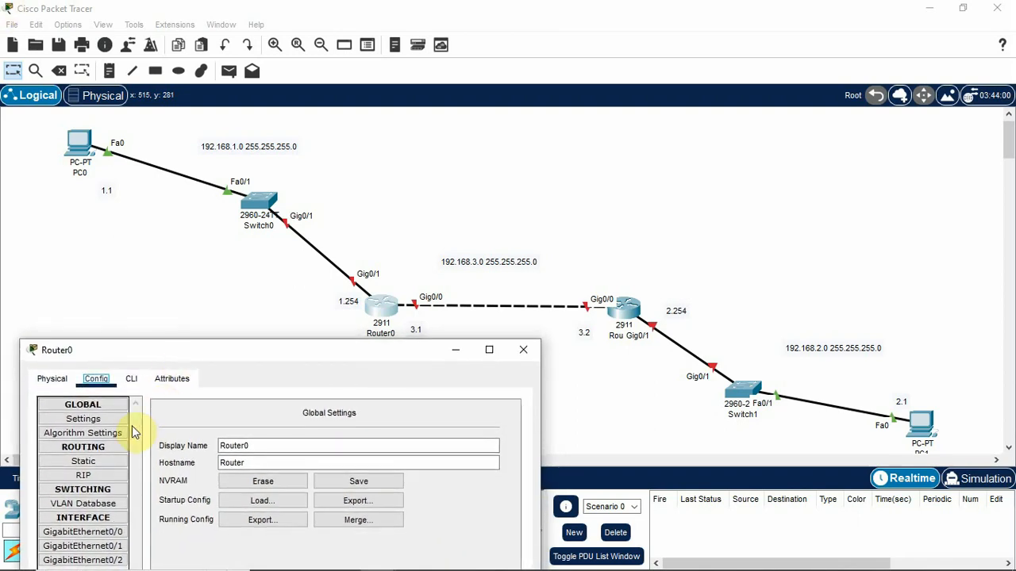
left_click(103, 546)
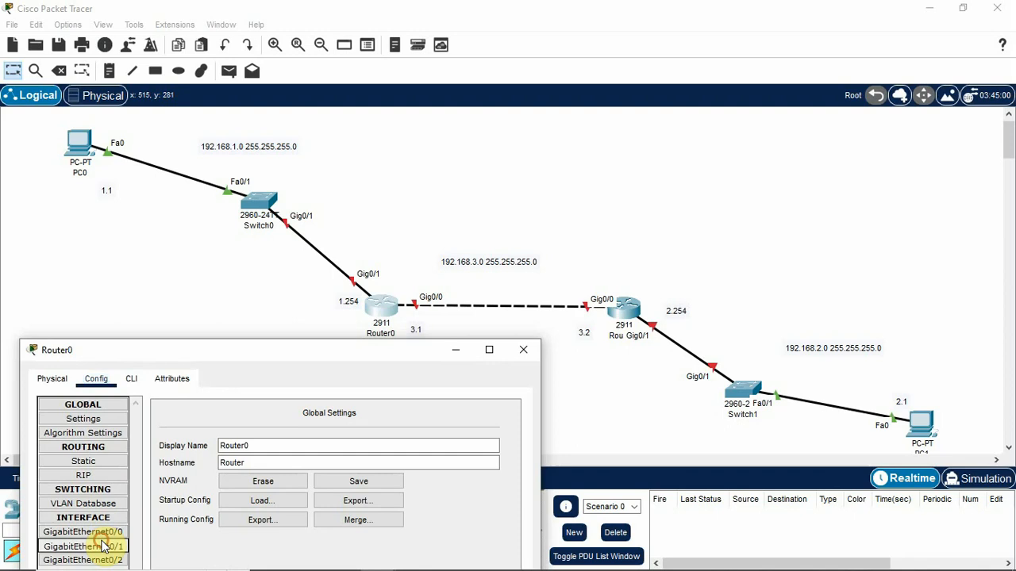
left_click(351, 501)
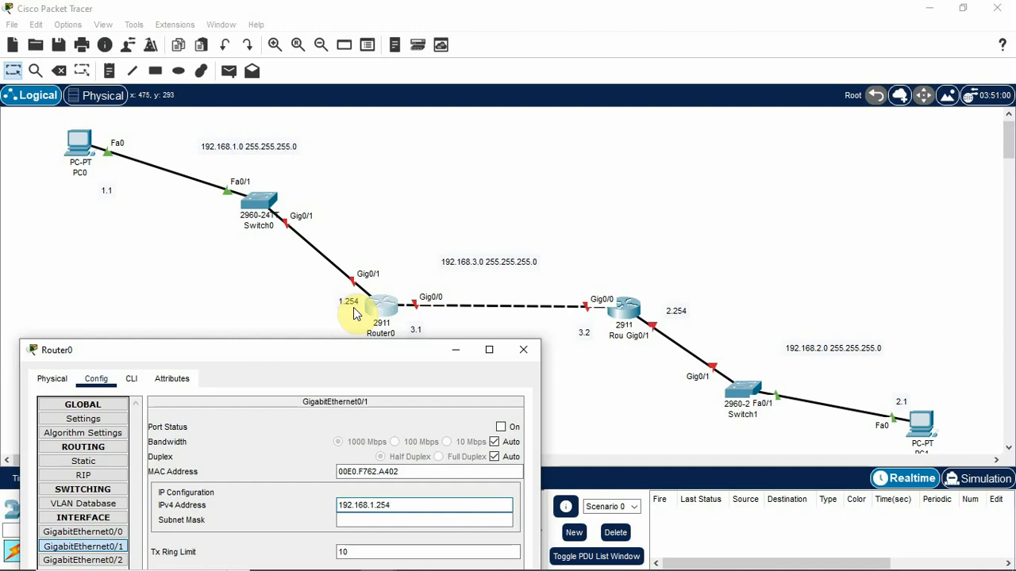
left_click(396, 519)
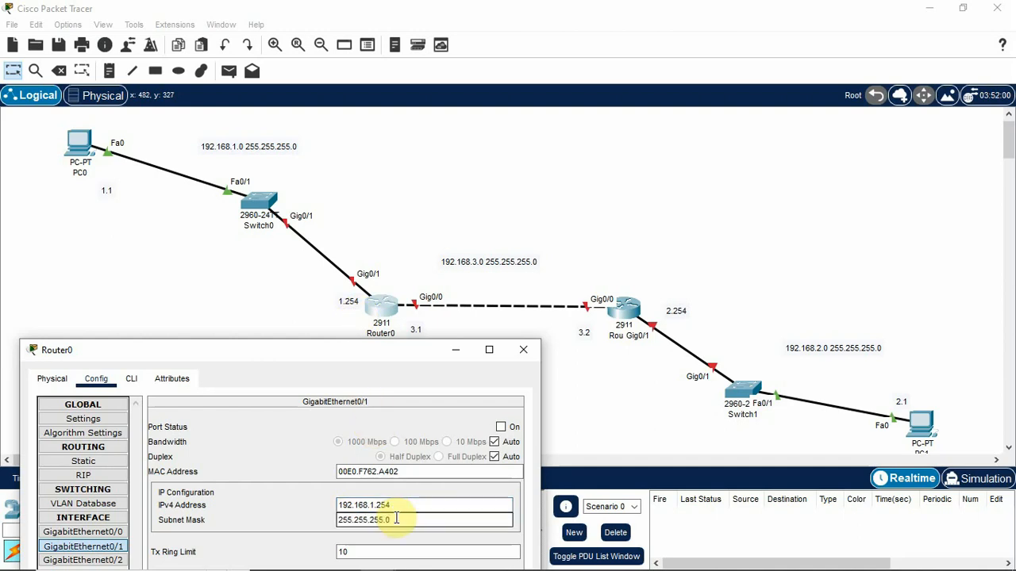
left_click(500, 428)
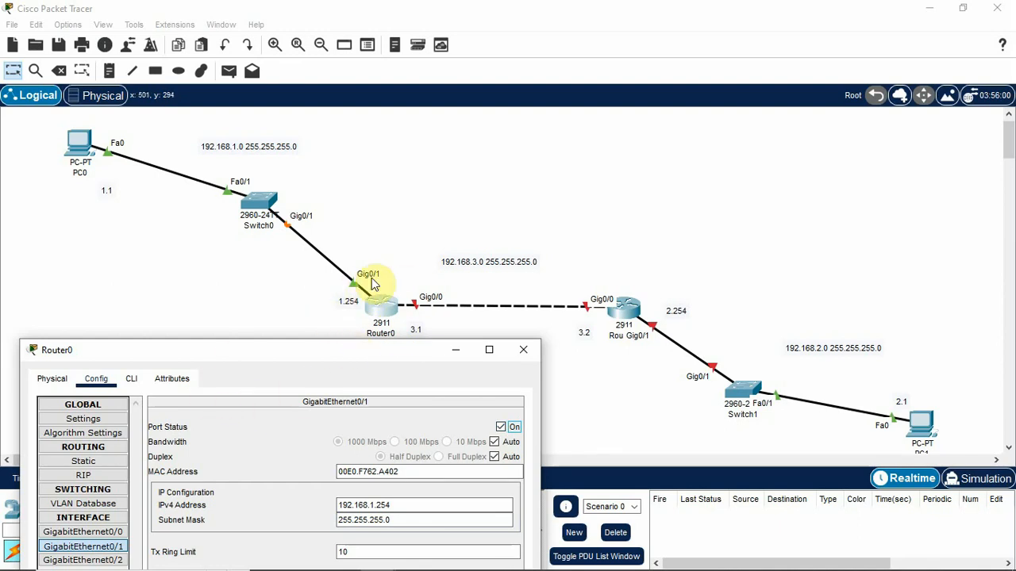
- Configure Router0's GigabitEthernet0/0 with IPv4 address 192.168.3.1 and subnet mask 255.255.255.0, and switch the port on
left_click(124, 531)
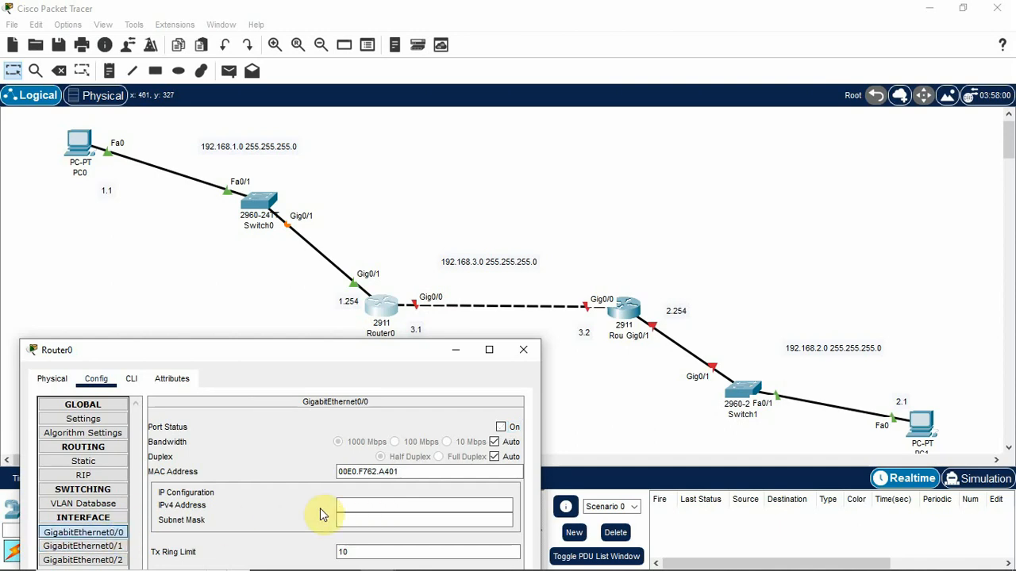
left_click(354, 503)
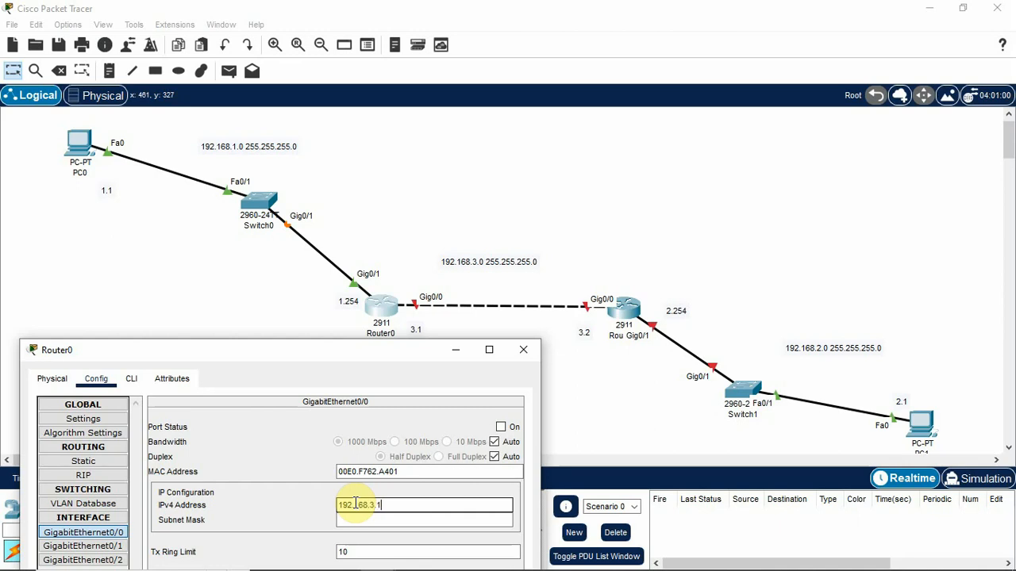
left_click(369, 520)
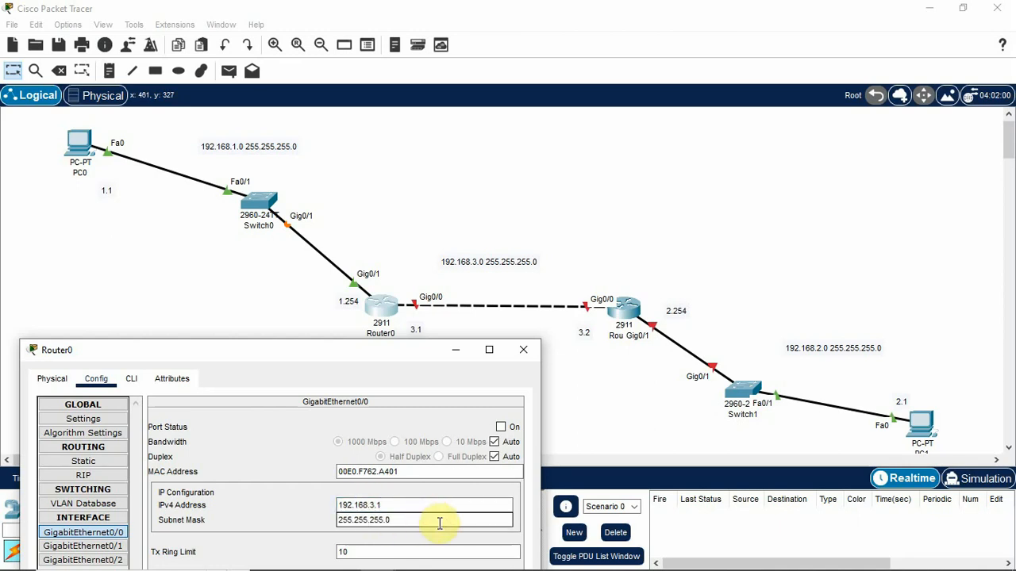
left_click(502, 429)
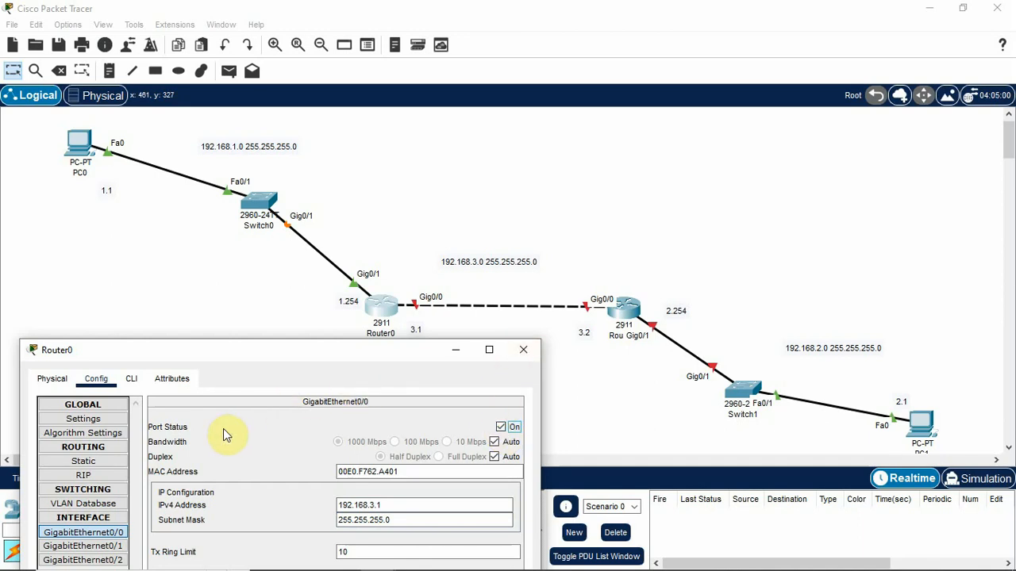
- Add a static route on Router0 to network 192.168.2.0, mask 255.255.255.0, via next hop 192.168.3.2, and close its configuration window
left_click(112, 463)
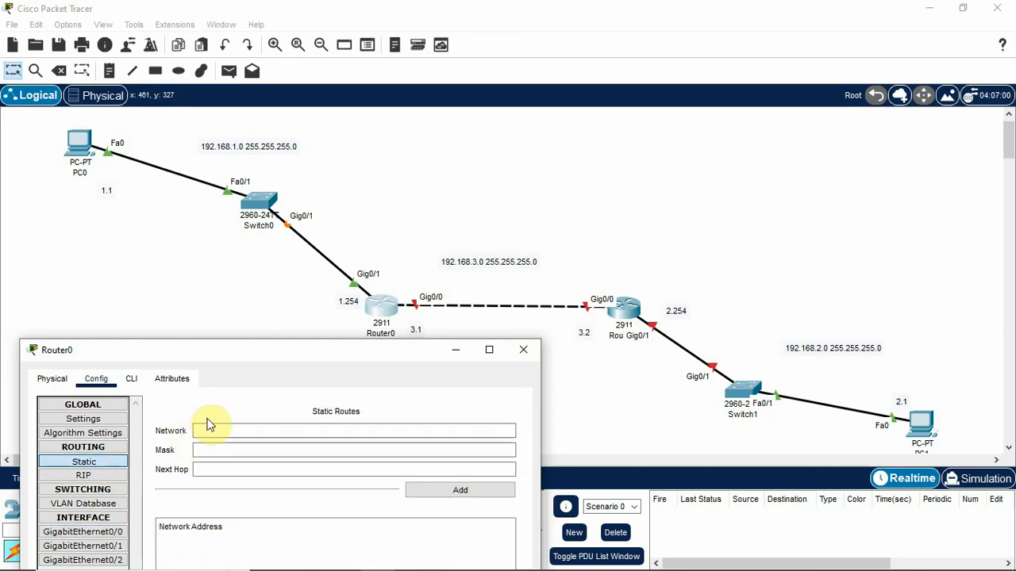
left_click(219, 430)
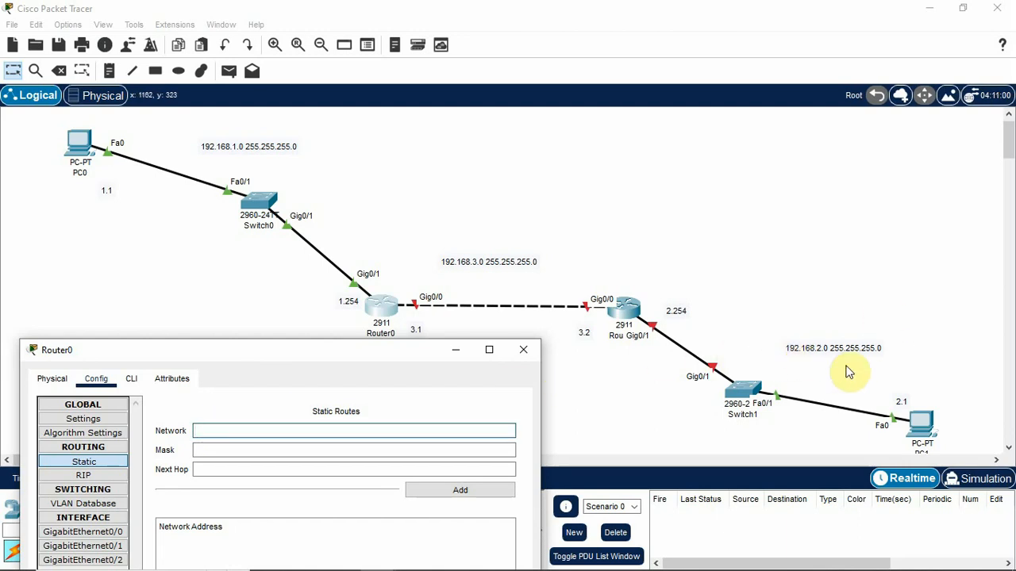
type("192.168.")
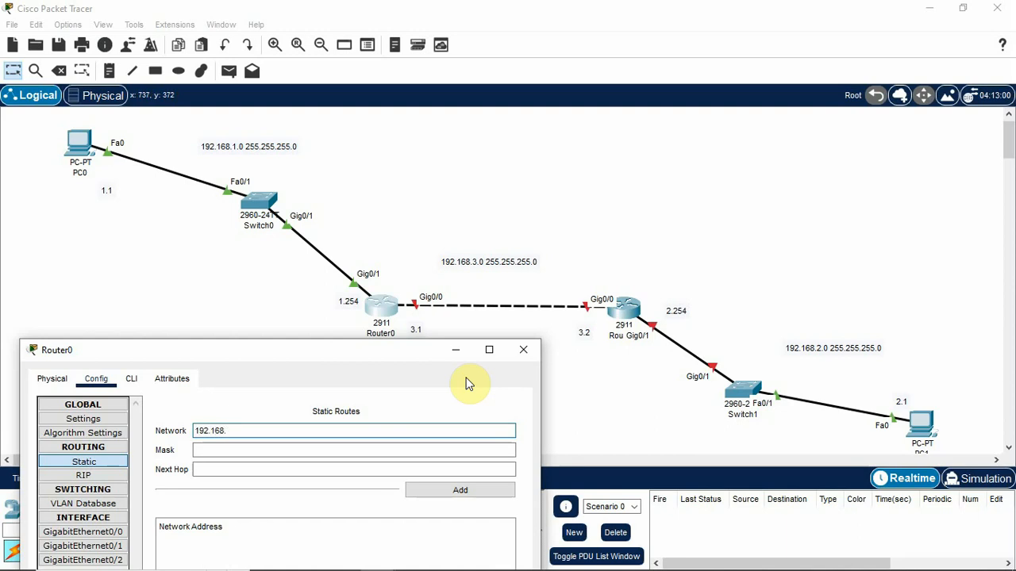
type("2.0")
key("Tab")
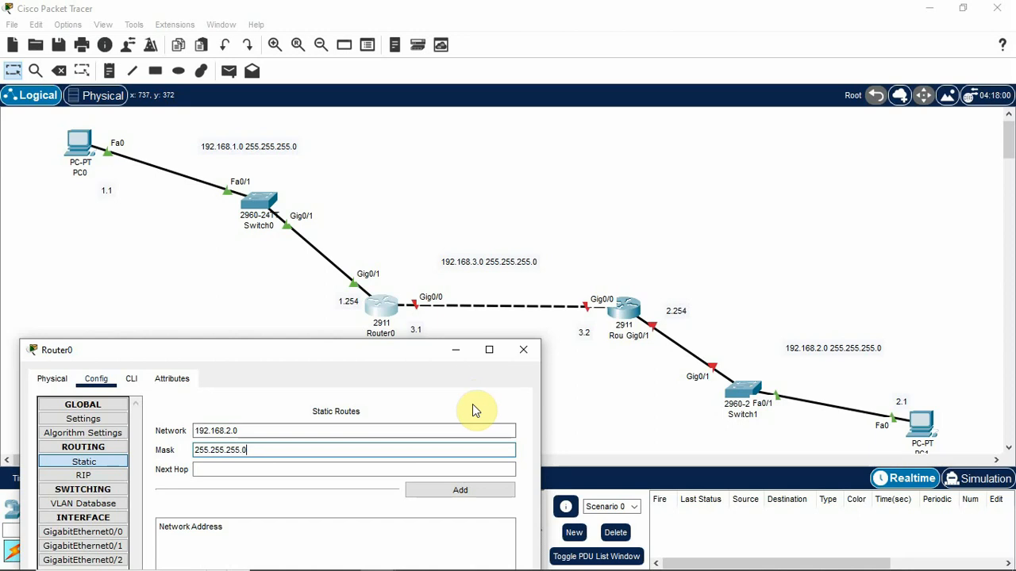
left_click(356, 472)
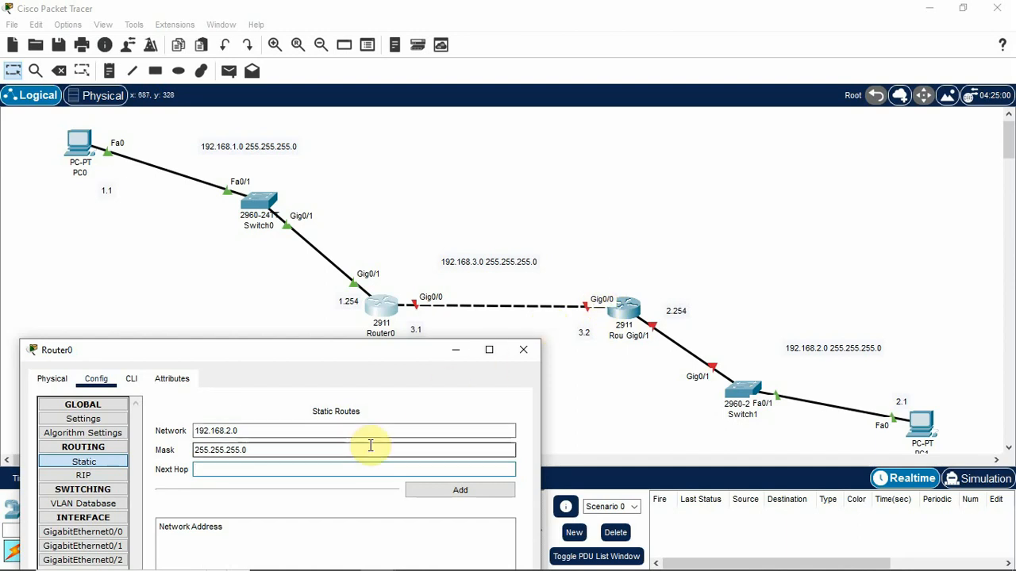
type("192.168.3.2")
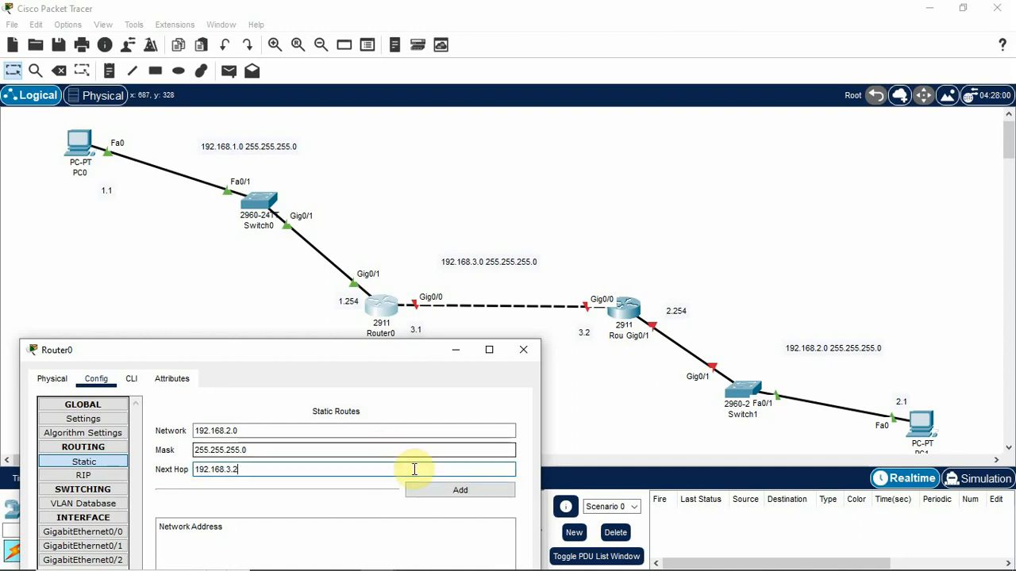
left_click(455, 498)
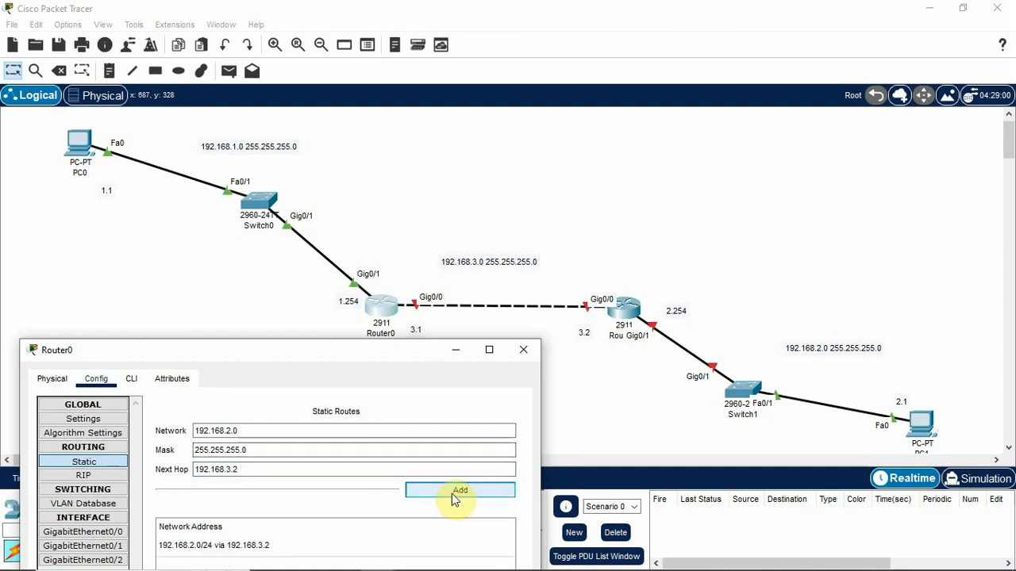
left_click_drag(397, 357, 404, 68)
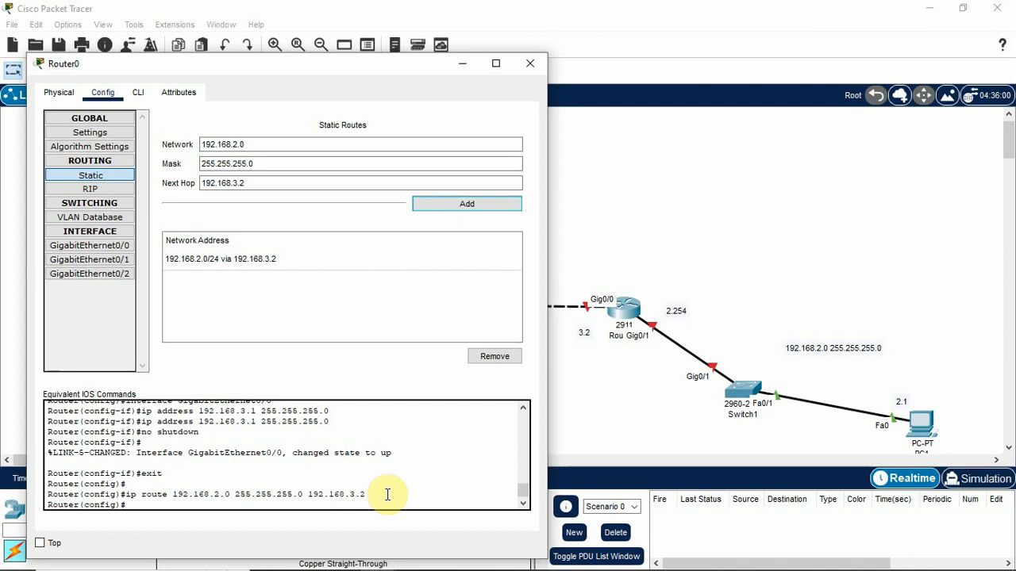
left_click(530, 65)
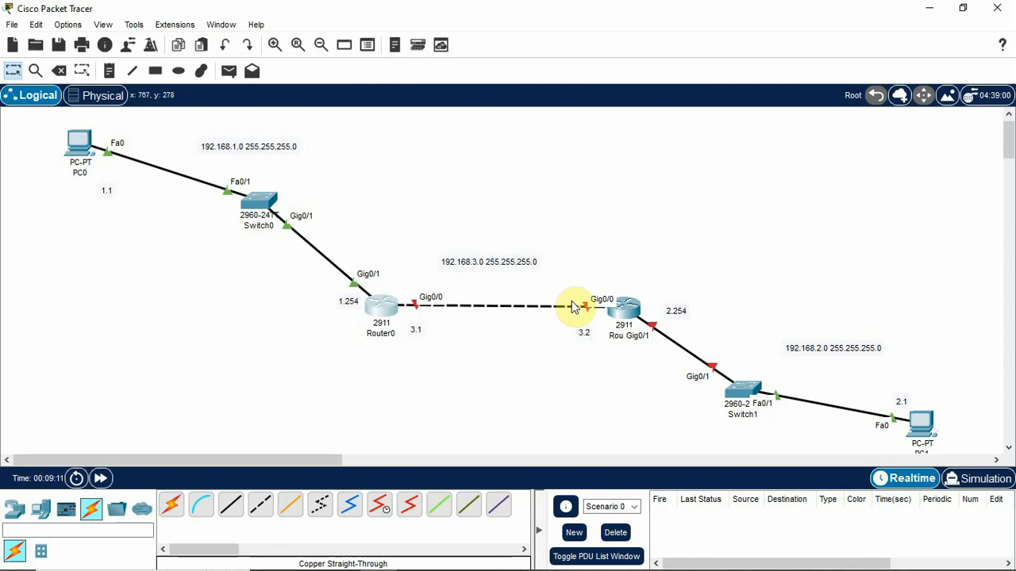
- Configure Router1's GigabitEthernet0/0 with IPv4 address 192.168.3.2 and subnet mask 255.255.255.0, and switch the port on
left_click(624, 308)
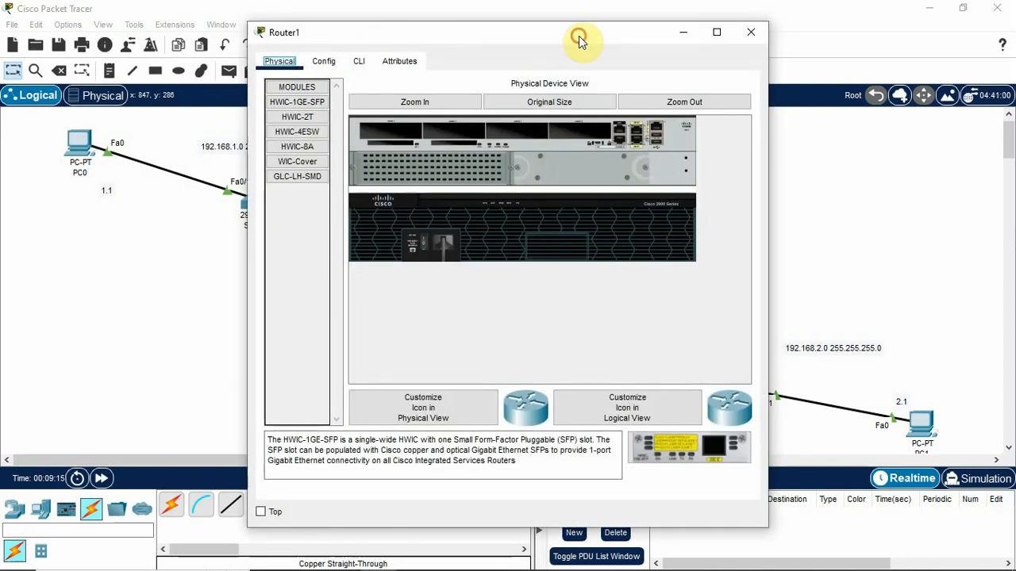
left_click_drag(578, 40, 347, 73)
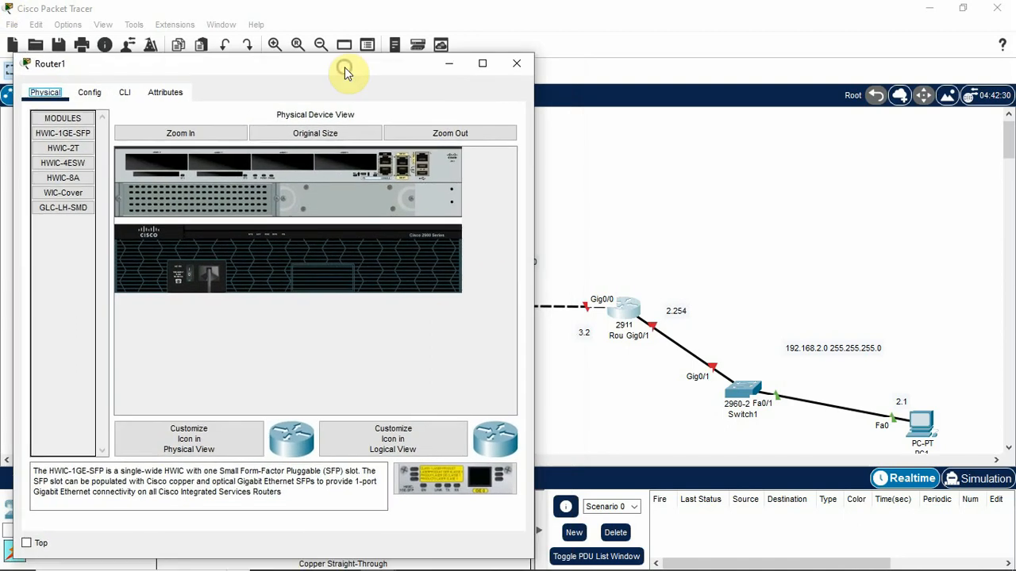
left_click(91, 92)
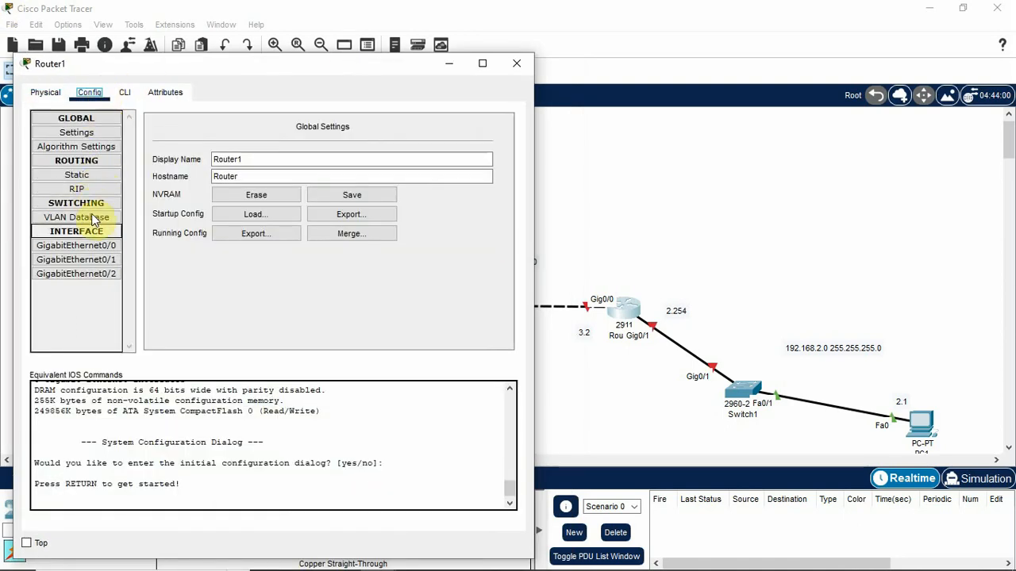
left_click(101, 247)
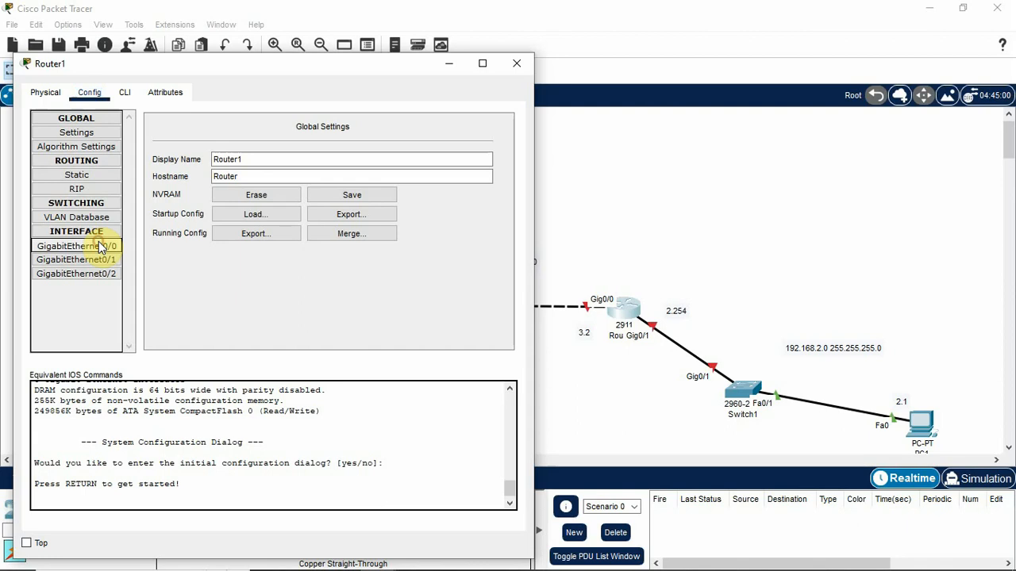
left_click(333, 218)
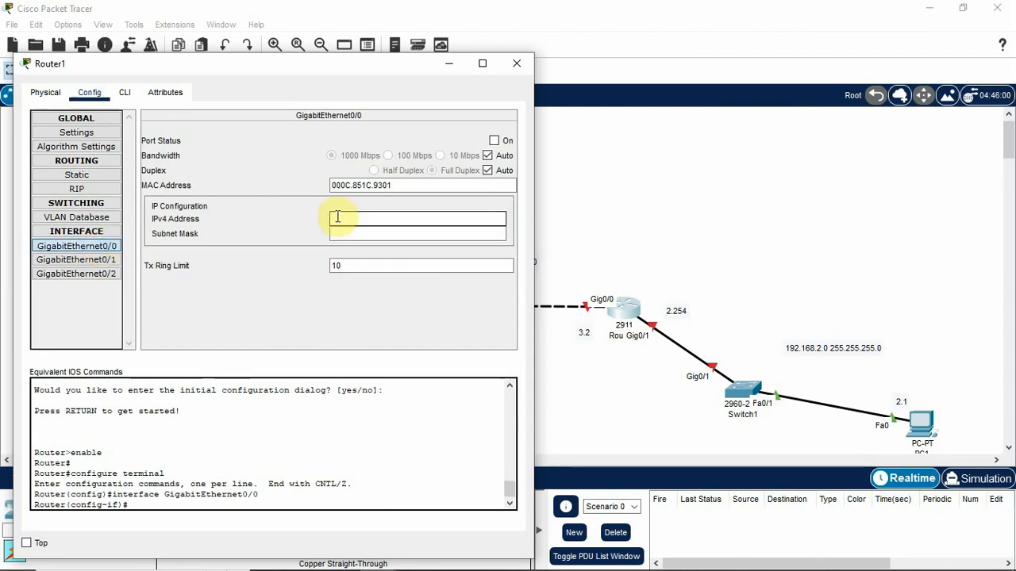
type("192.1")
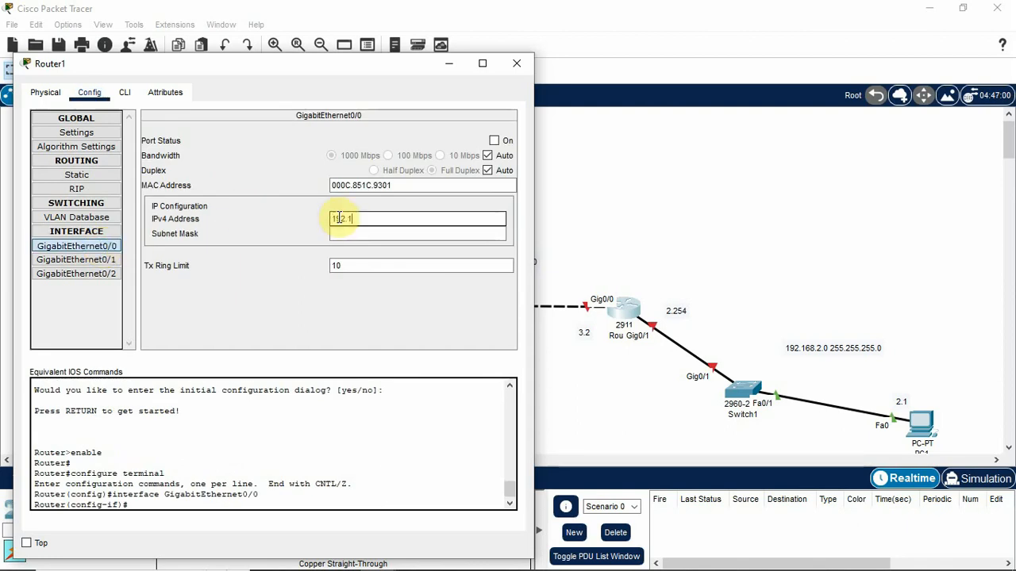
type("68.3.")
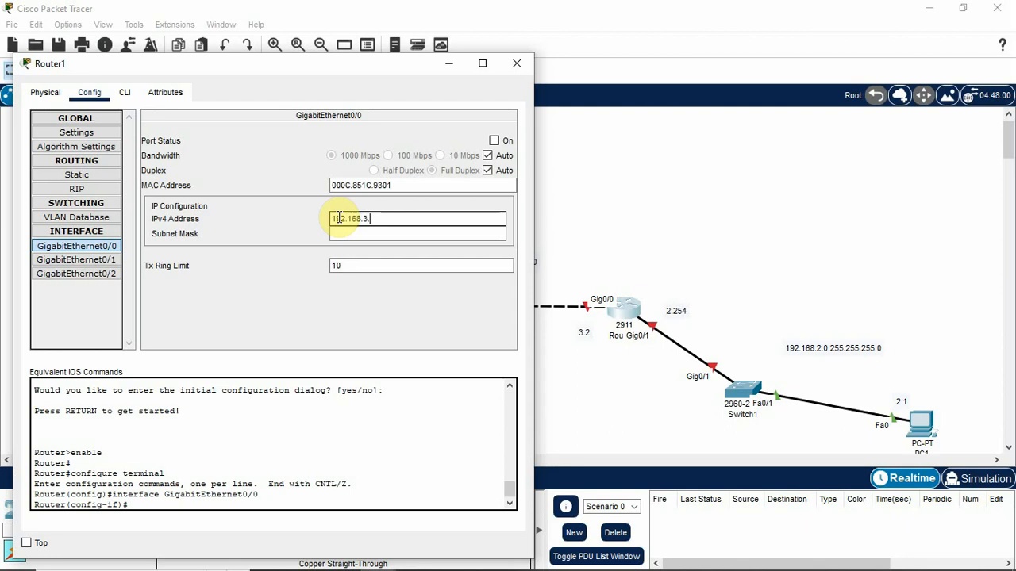
type("2")
left_click(343, 233)
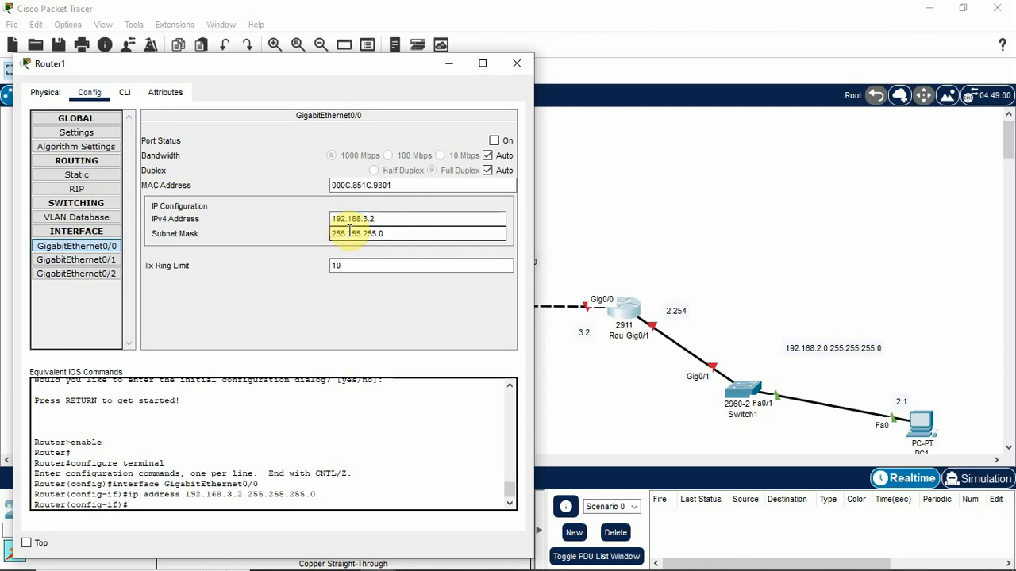
left_click(493, 140)
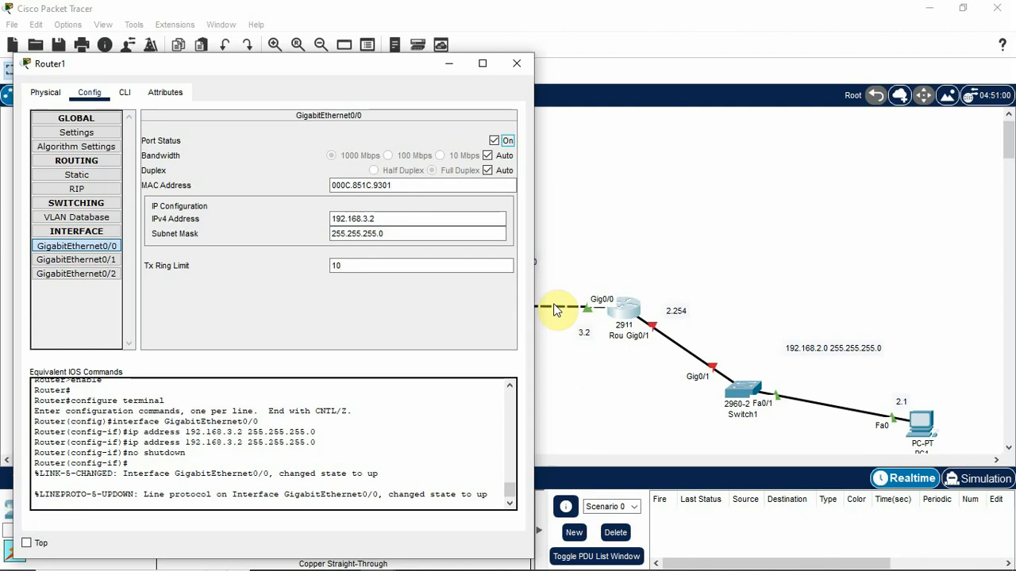
- Configure Router1's GigabitEthernet0/1 with IPv4 address 192.168.2.254 and subnet mask 255.255.255.0, and switch the port on
left_click(112, 260)
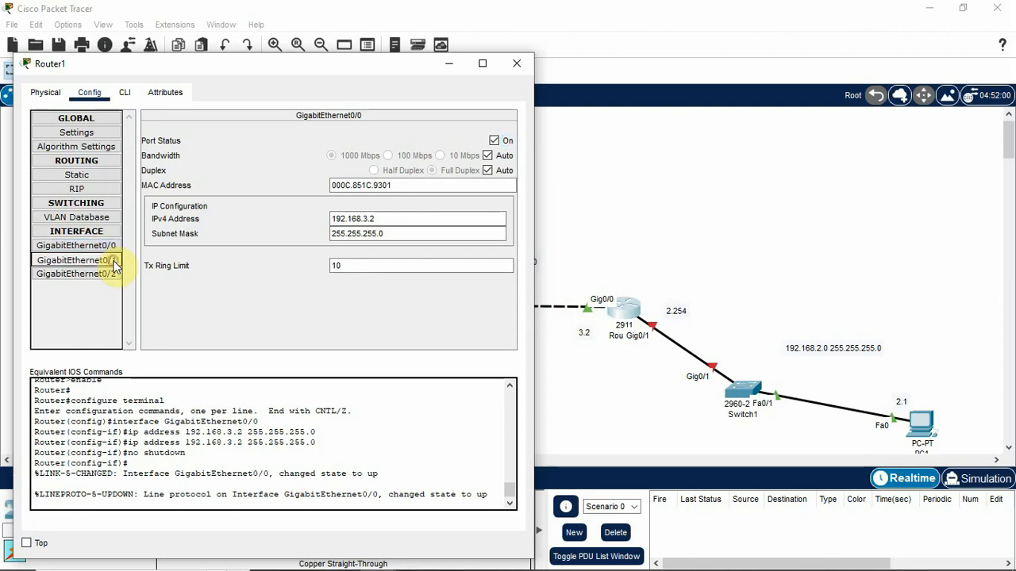
left_click(358, 218)
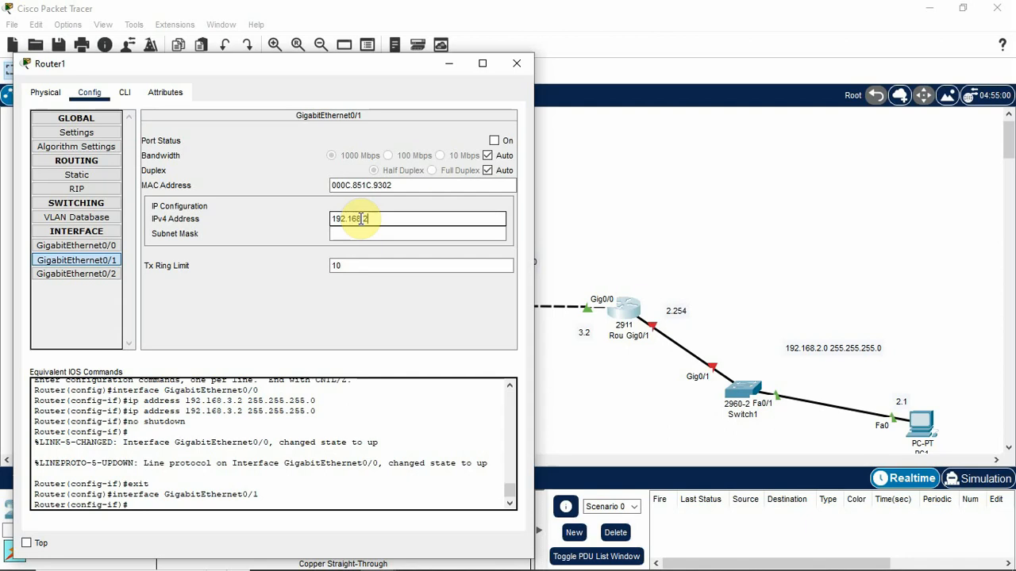
type("192.168.2.254")
left_click(379, 234)
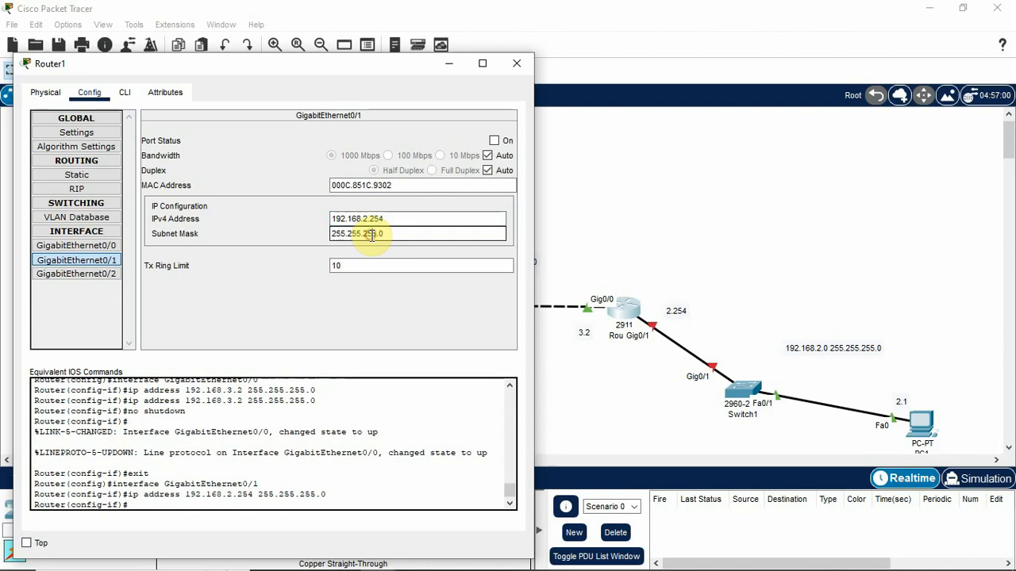
left_click(494, 141)
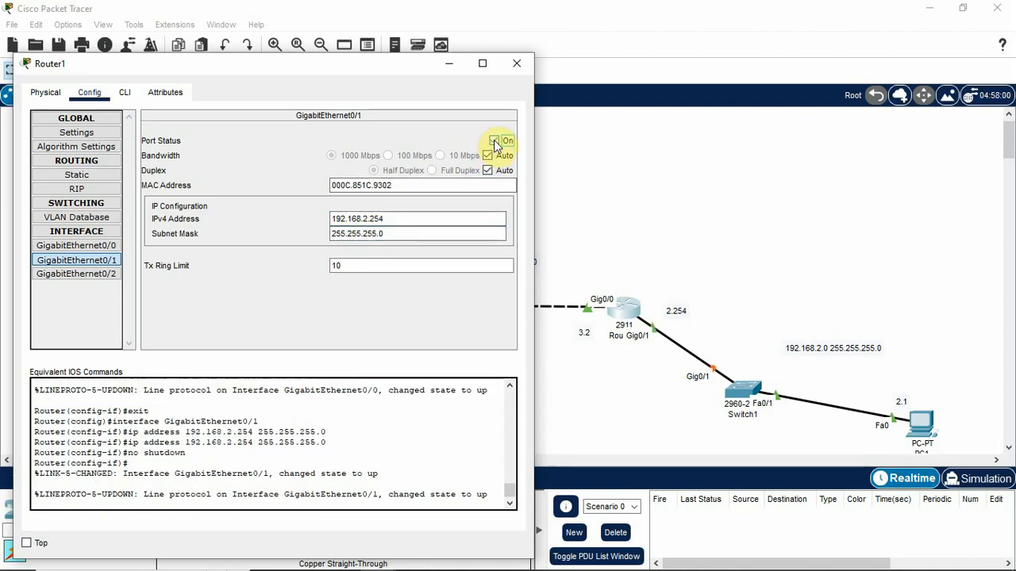
- Begin a static route on Router1 with 192.168.1.0 as the destination network
left_click(116, 178)
left_click(256, 143)
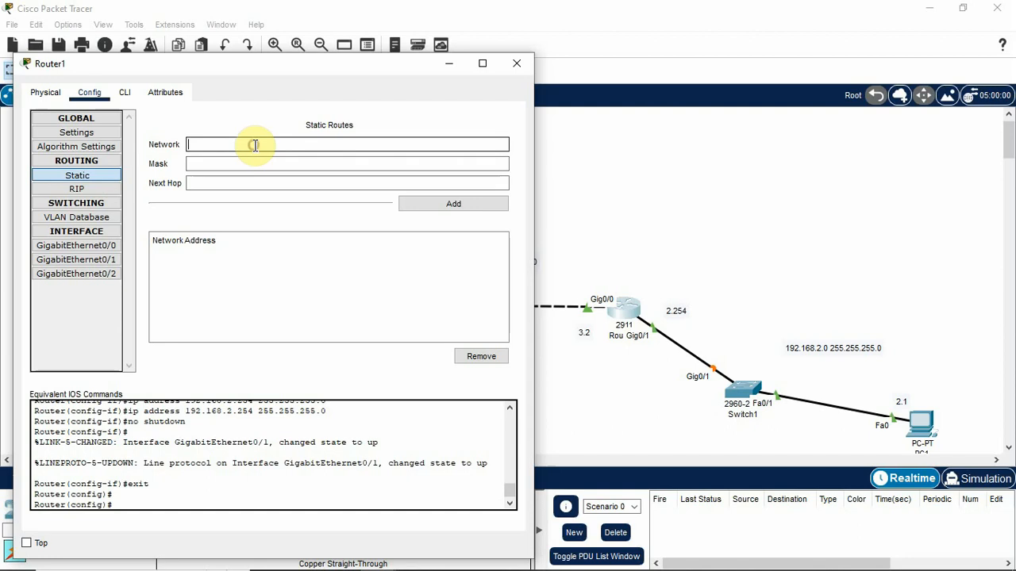
left_click_drag(328, 63, 393, 271)
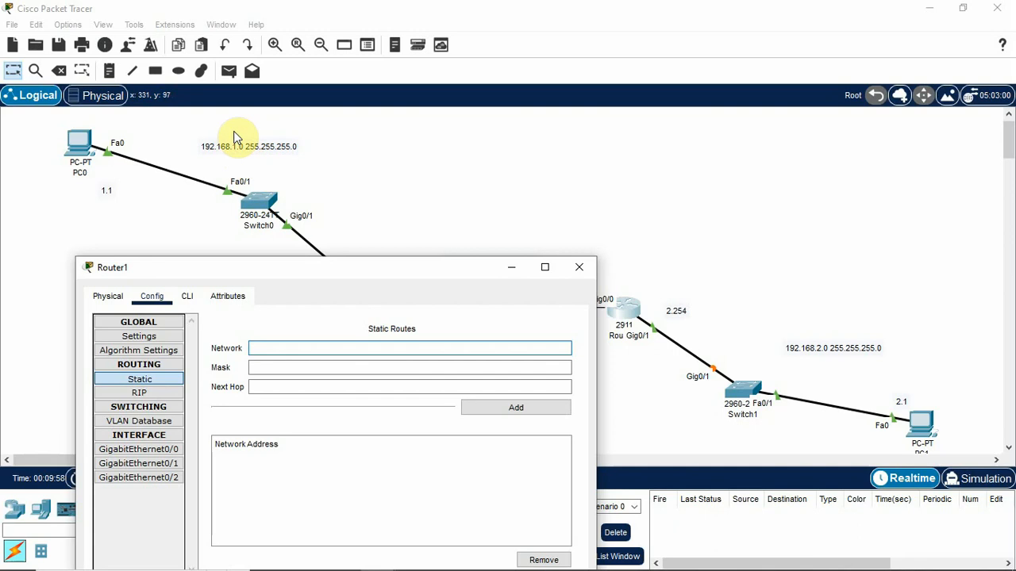
type("1")
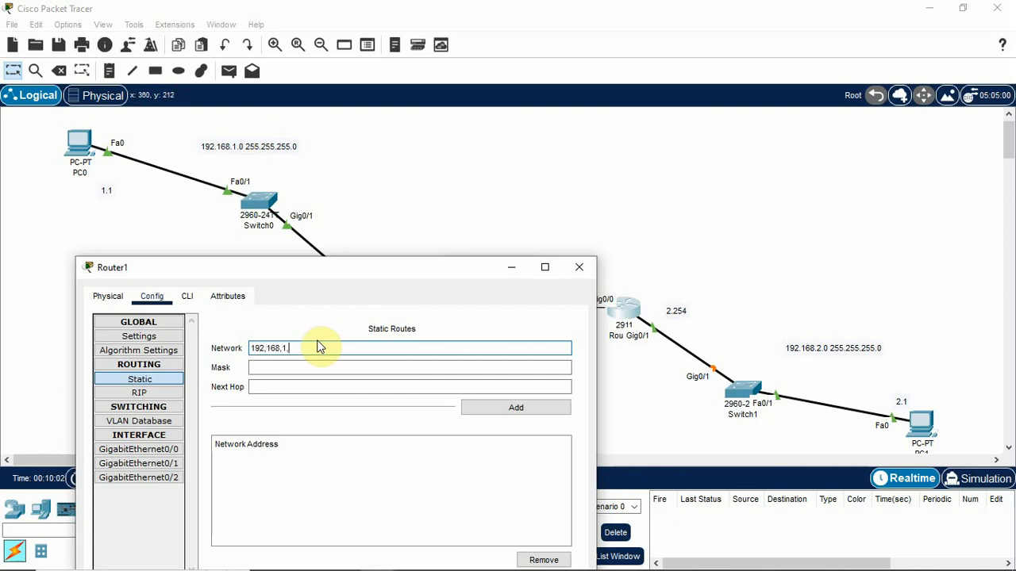
type("92,168,")
key("BackSpace")
key("BackSpace")
key("BackSpace")
key("BackSpace")
key("BackSpace")
key("BackSpace")
key("BackSpace")
key("BackSpace")
type("192.168.")
key("Tab")
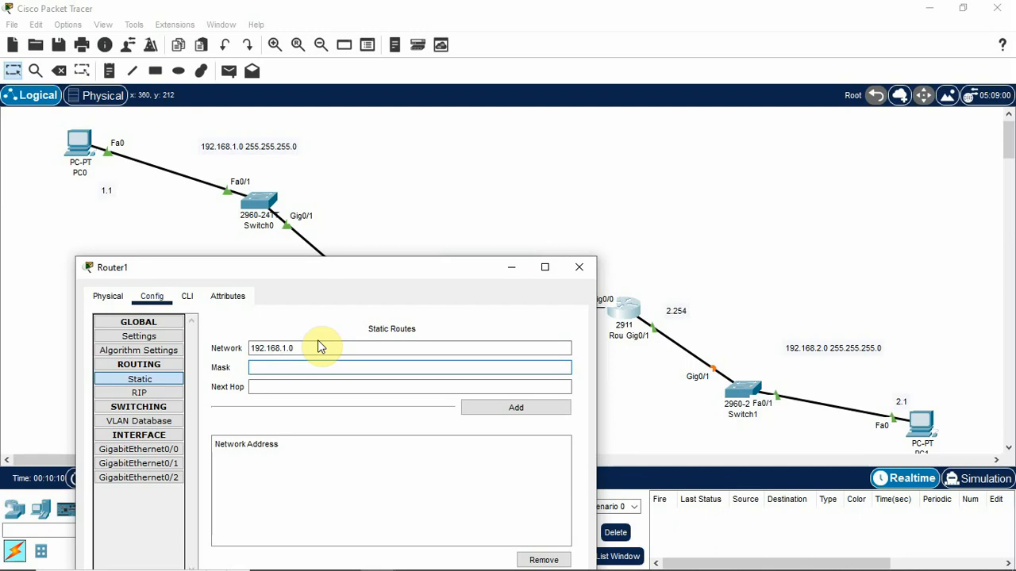
- Enter 255.255.255.0 as the subnet mask of Router1's static route to 192.168.1.0
type("255.2555")
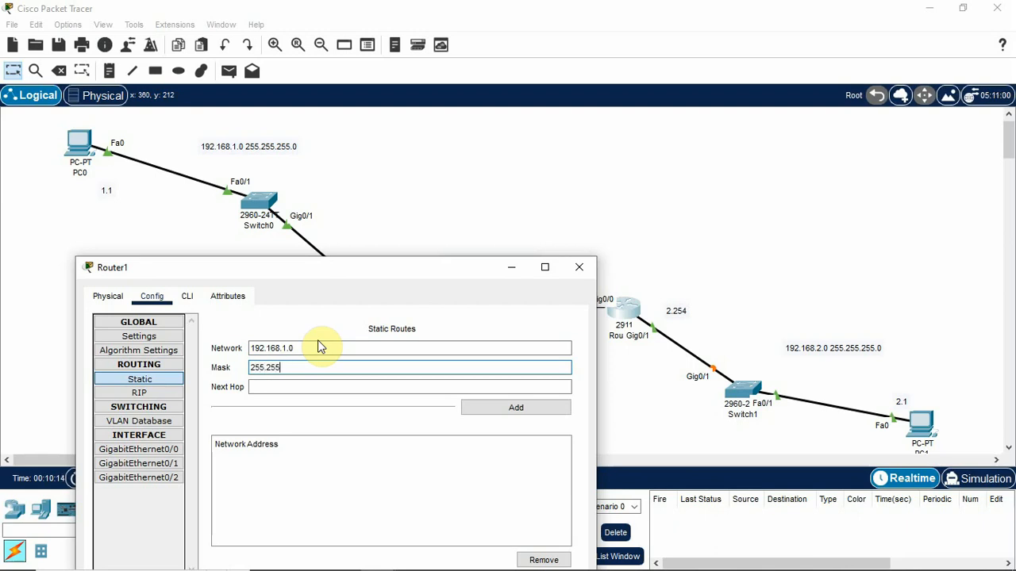
key("BackSpace")
type(".")
key("BackSpace")
type(",2")
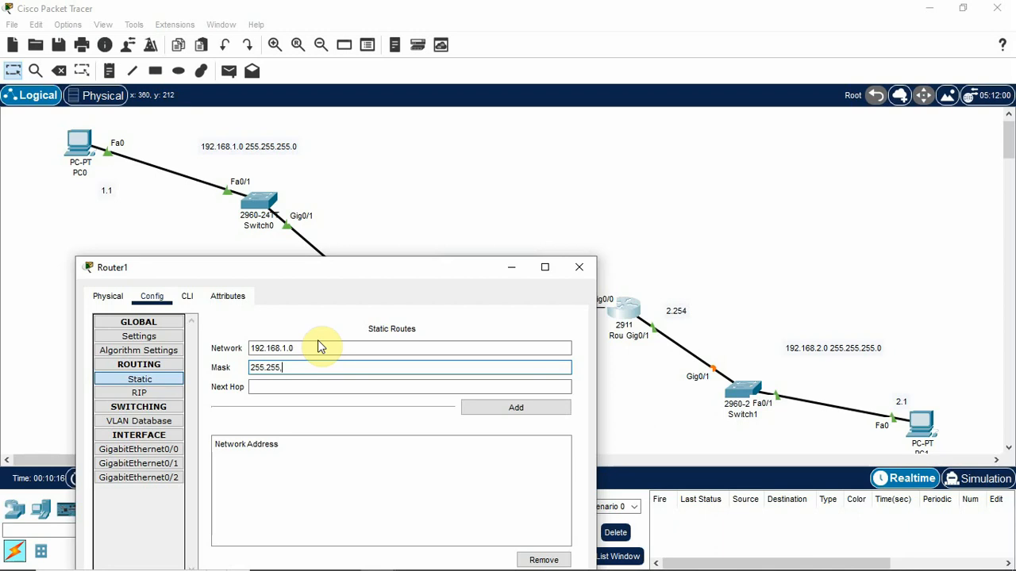
key("BackSpace")
key("BackSpace")
type(".25")
- Set the route's next hop to 192.168.3.1, add the route to Router1, and close the router's configuration window
left_click(321, 387)
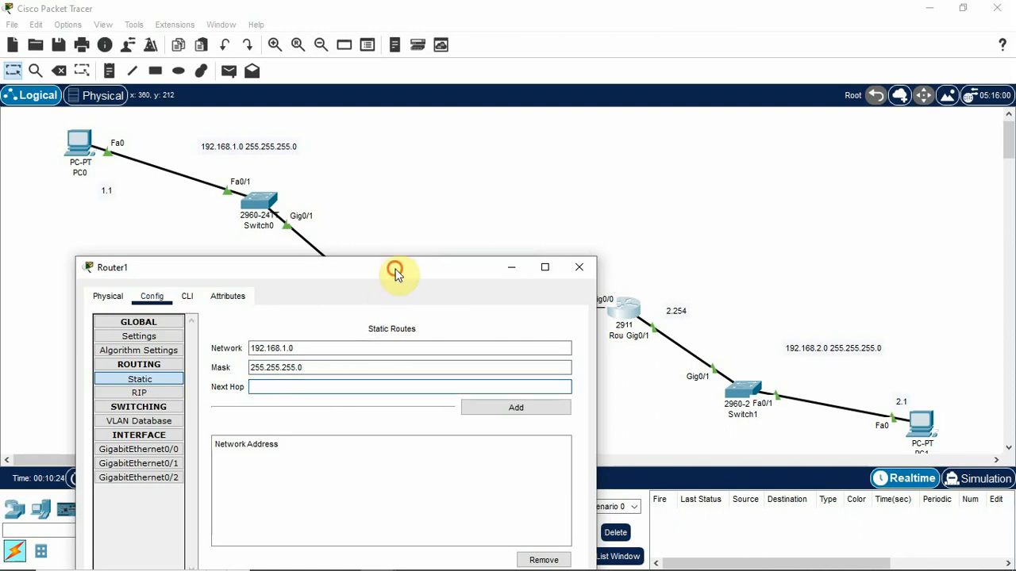
left_click_drag(396, 270, 381, 350)
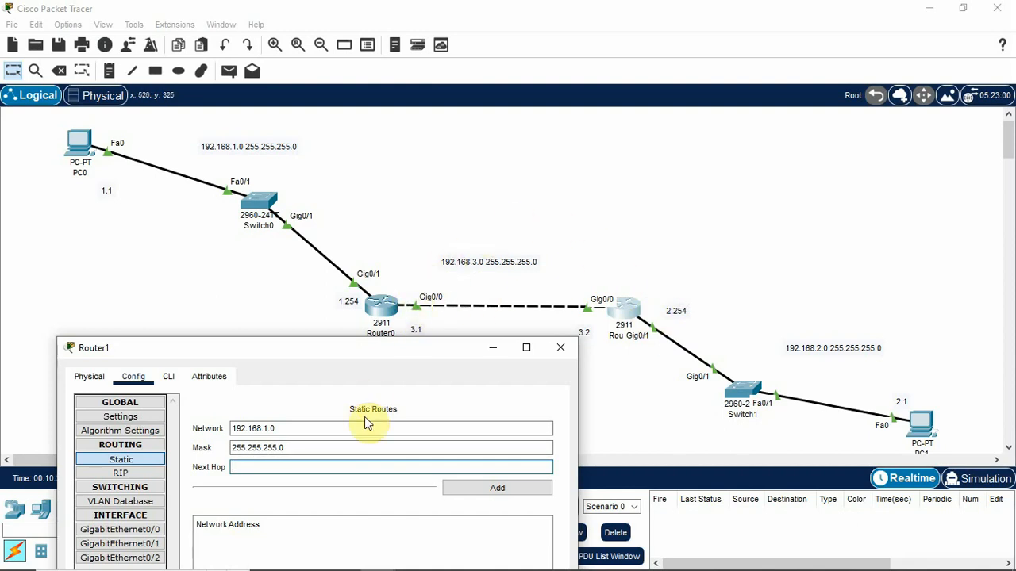
type("192.168.3.1")
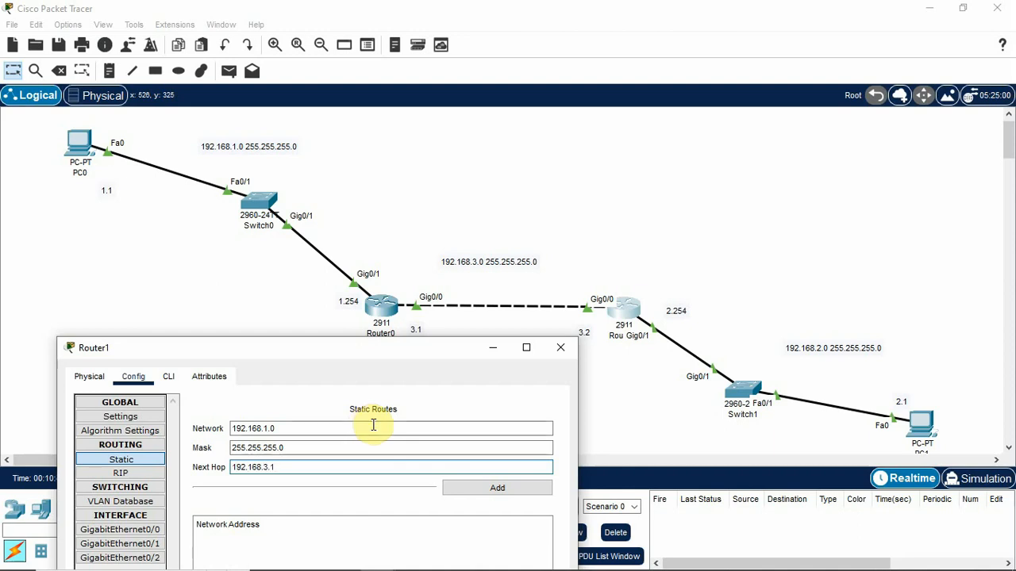
left_click(484, 486)
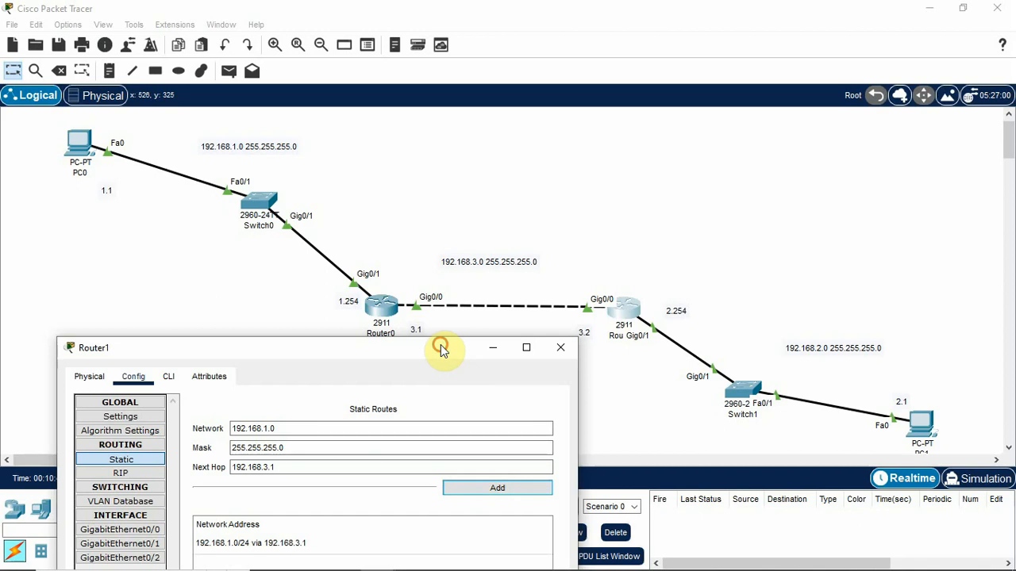
left_click_drag(439, 349, 421, 70)
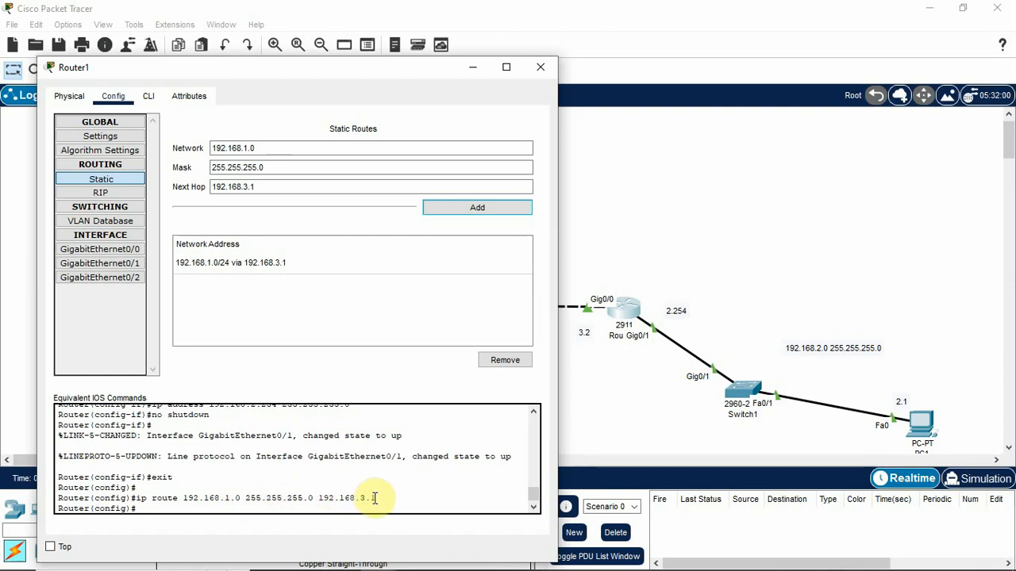
left_click(536, 67)
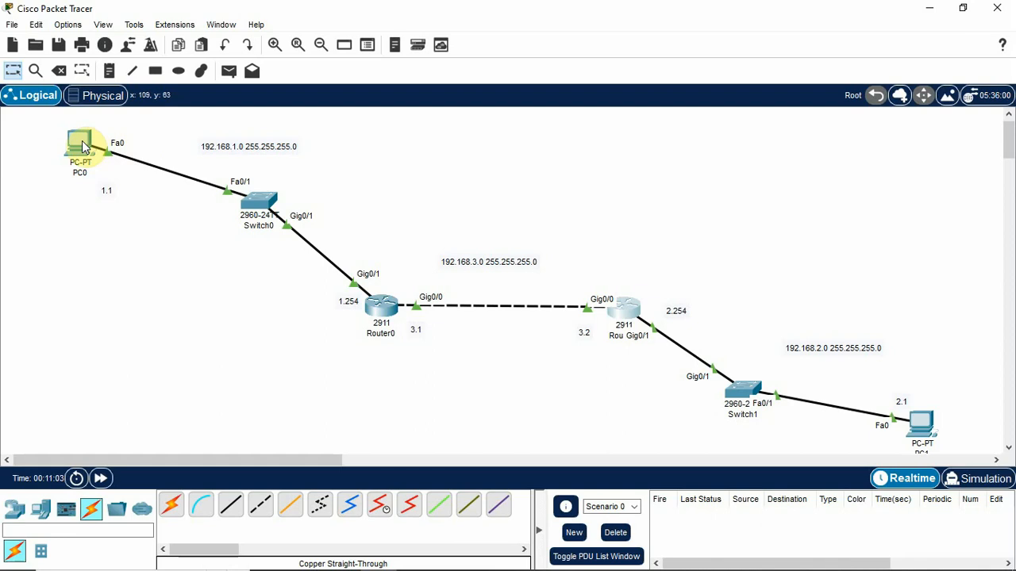
- Ping 192.168.2.1 twice from PC0's command prompt, and close the PC0 window
mouse_move(83, 146)
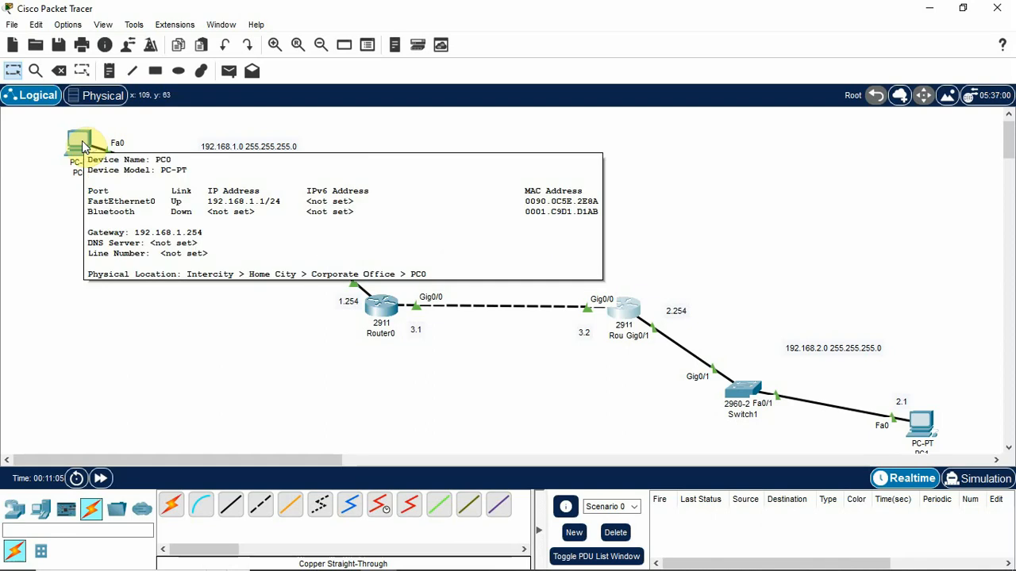
left_click(83, 146)
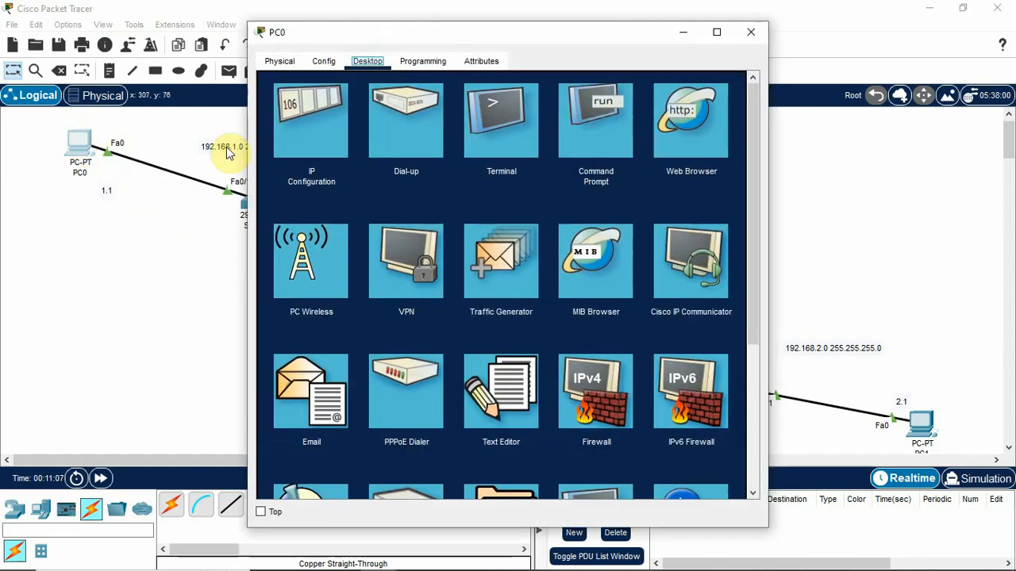
left_click_drag(415, 40, 182, 46)
left_click(354, 123)
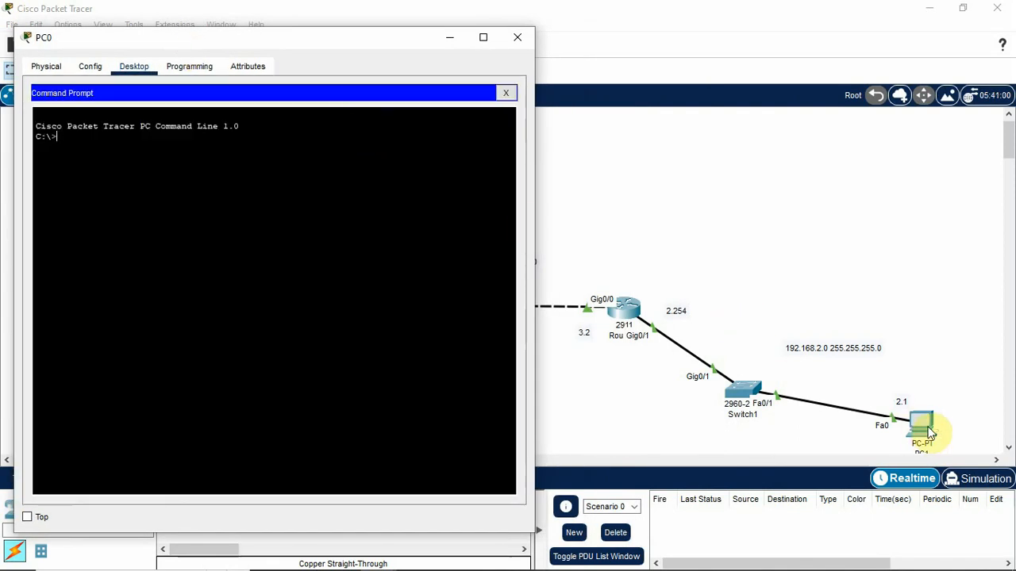
type("pi")
key("Return")
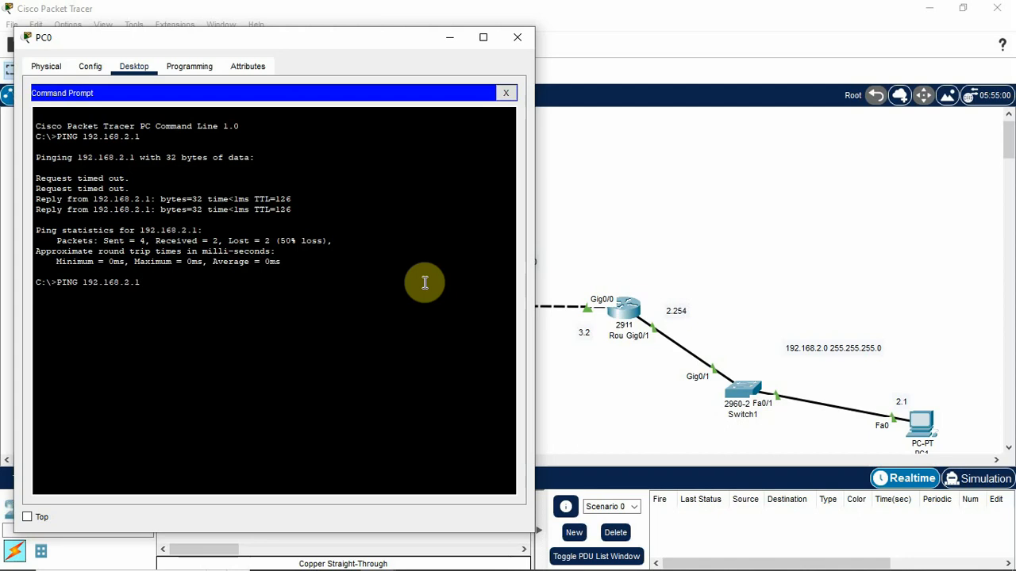
key("Return")
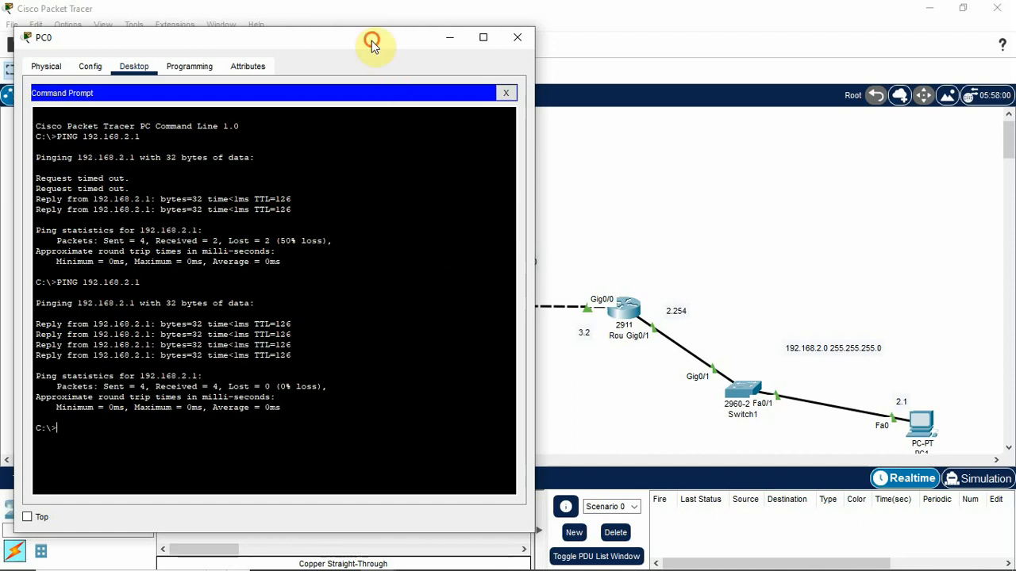
left_click_drag(372, 40, 376, 307)
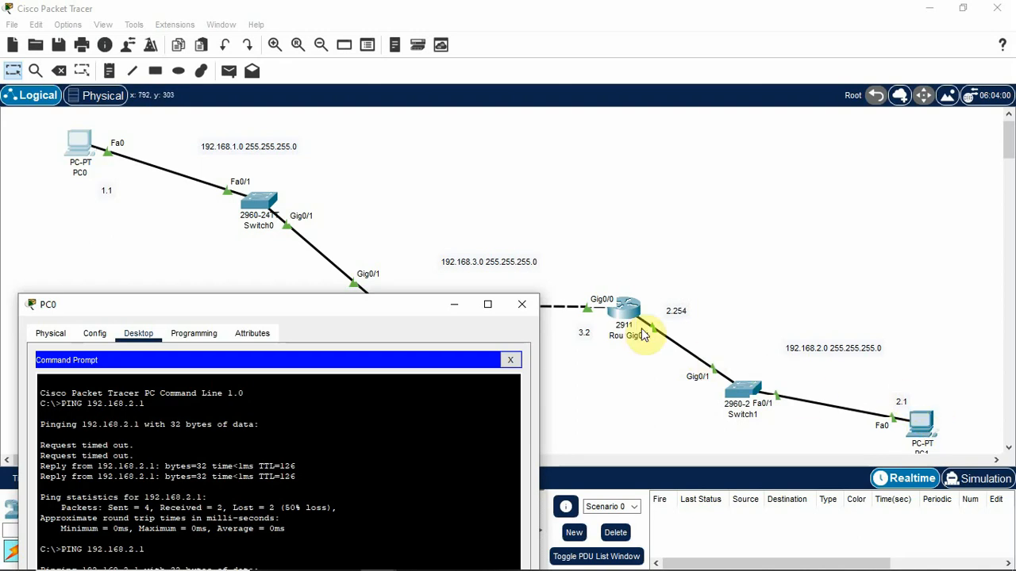
left_click(524, 305)
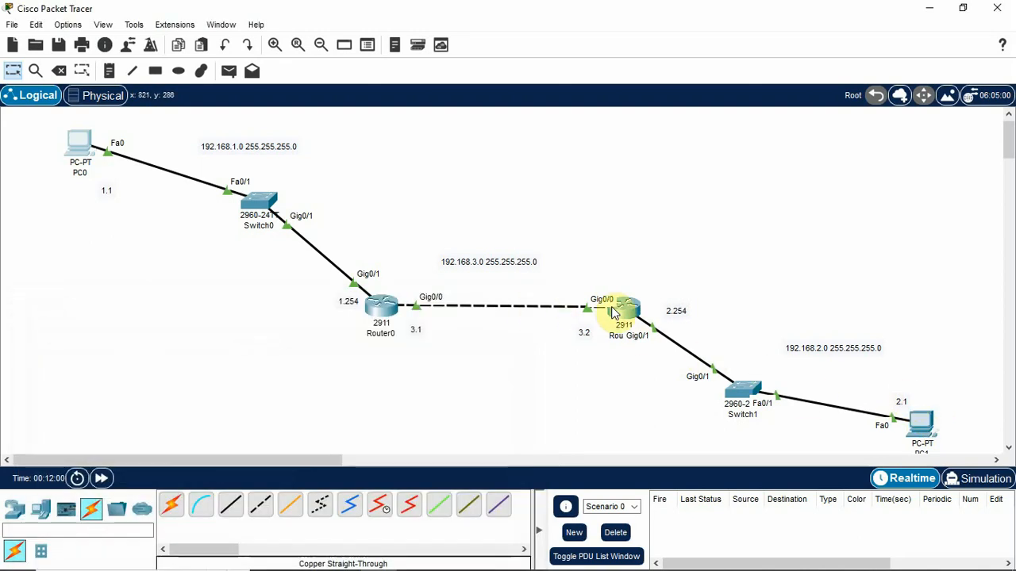
- Ping 192.168.1.1 from PC1's command prompt, and close the PC1 window
left_click(923, 428)
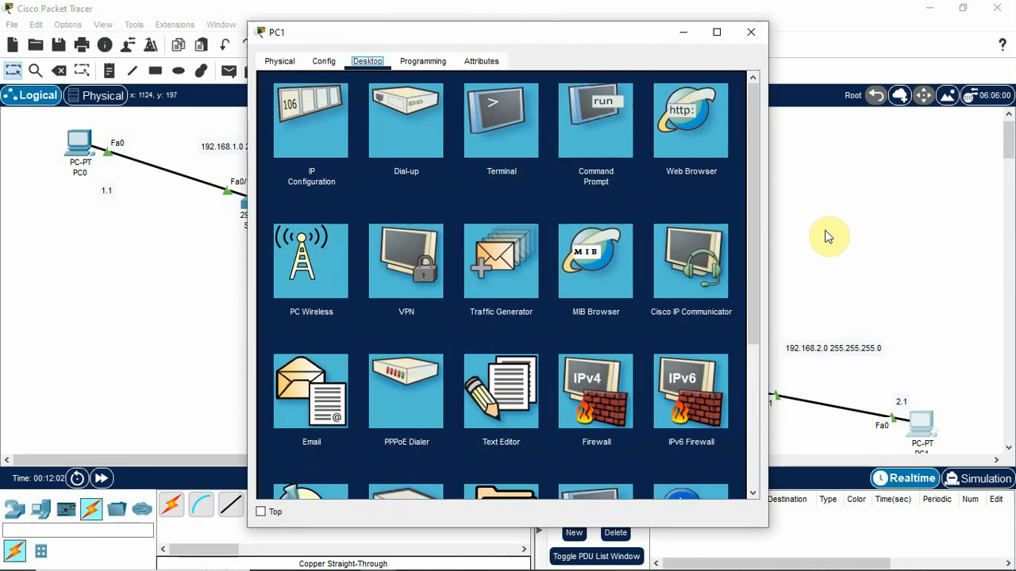
left_click(607, 133)
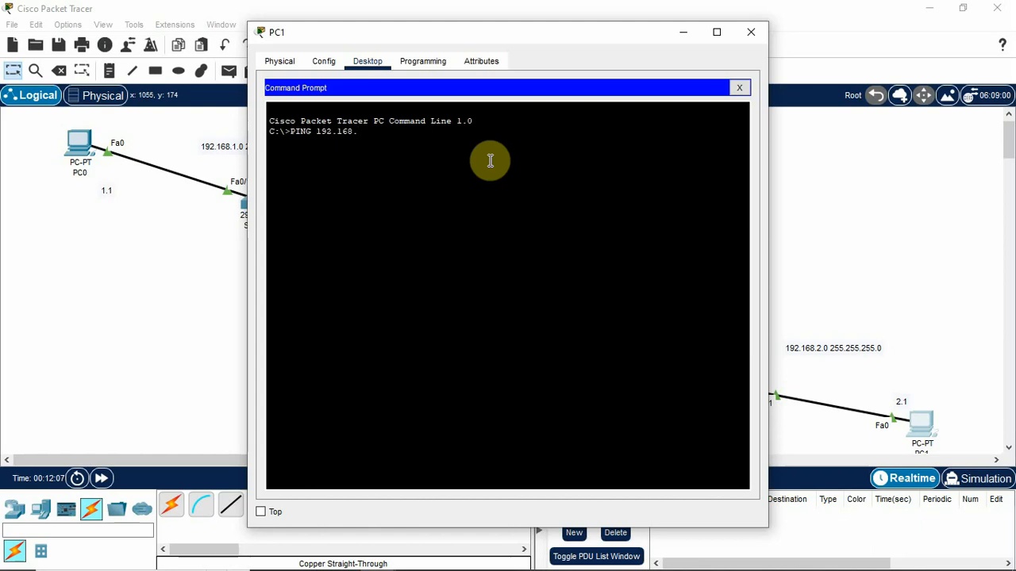
type("PING 192.168.1.1")
key("Return")
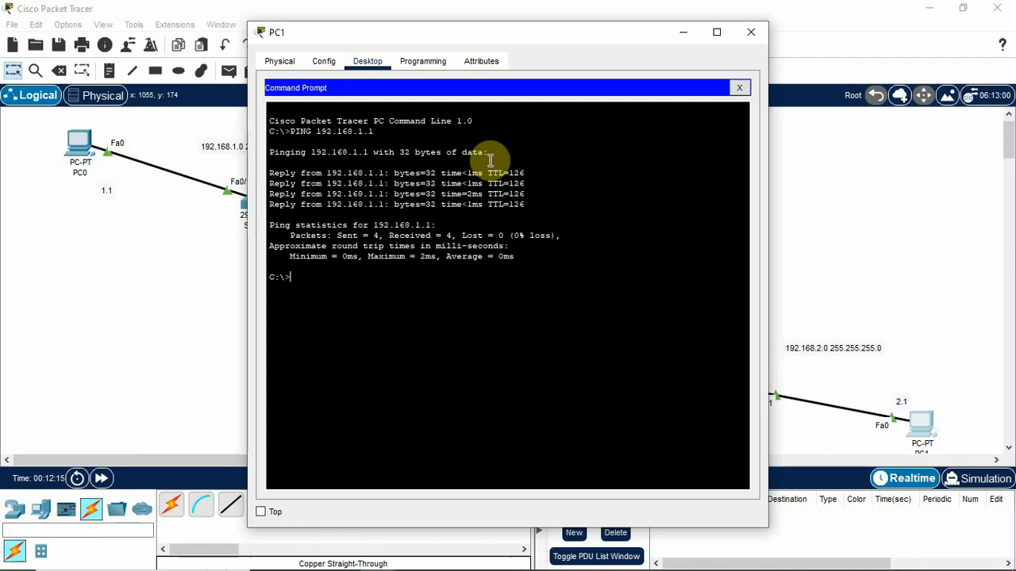
left_click(751, 33)
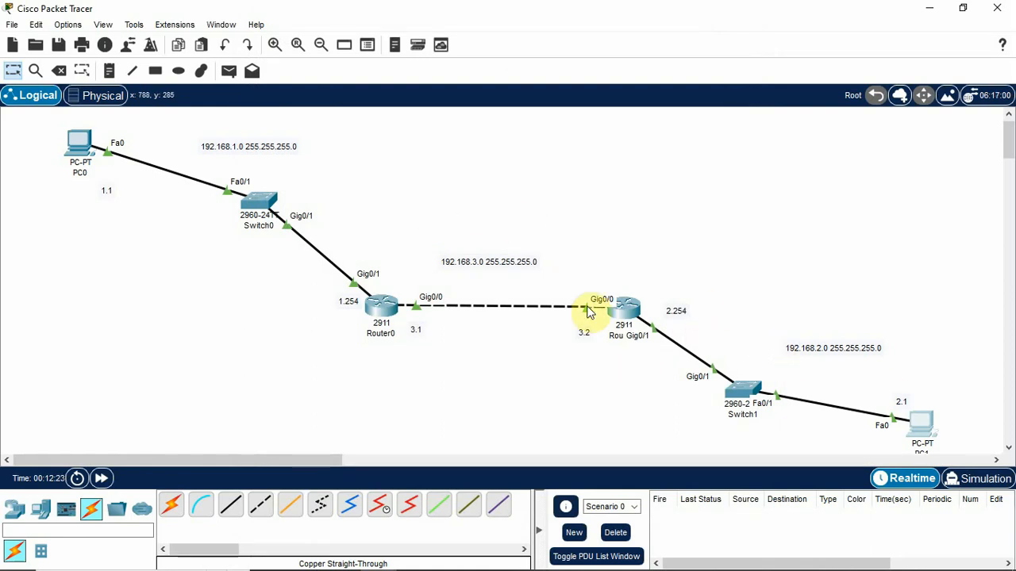
- Add another PC to the workspace, above PC1 on the 192.168.2.0 side
left_click(37, 512)
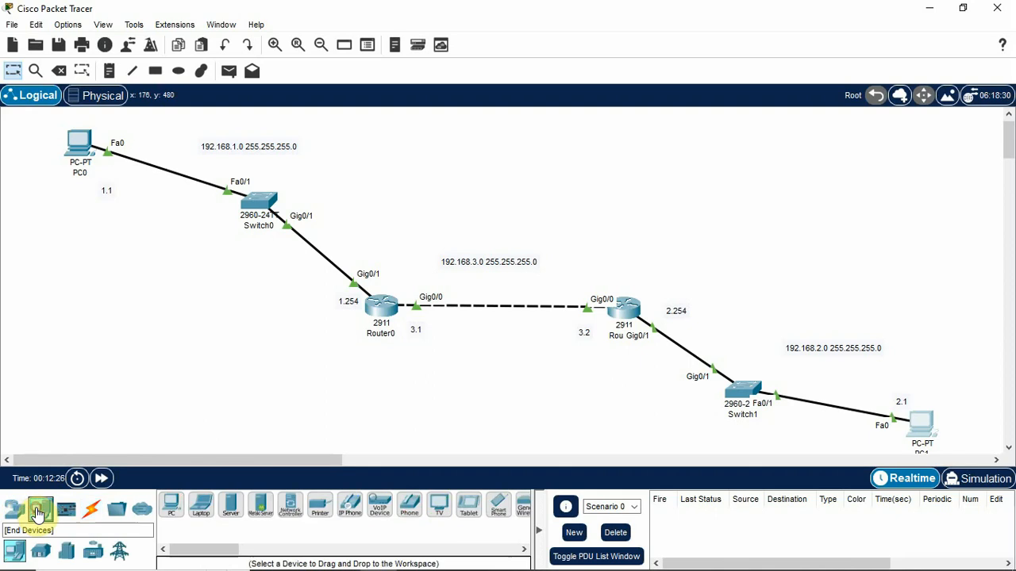
left_click(172, 506)
left_click(919, 232)
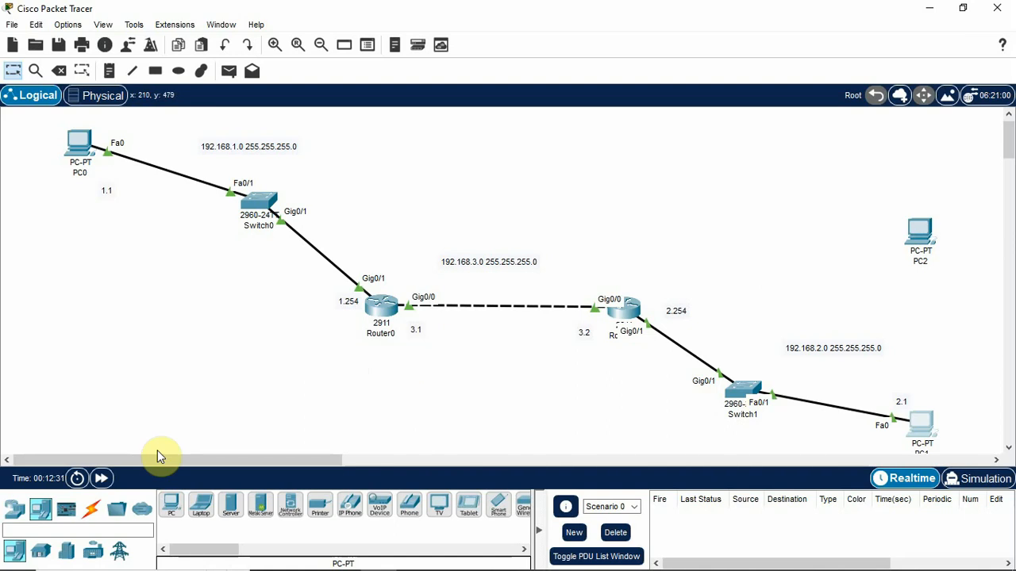
- Connect Switch1's FastEthernet0/2 to PC2's FastEthernet0 with a copper straight-through cable
left_click(91, 511)
left_click(231, 506)
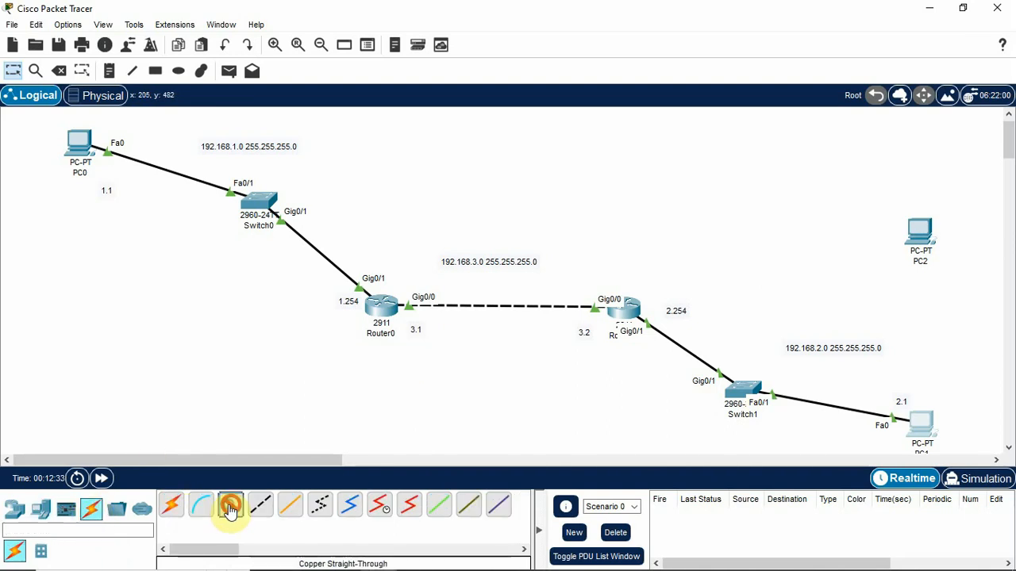
left_click(762, 381)
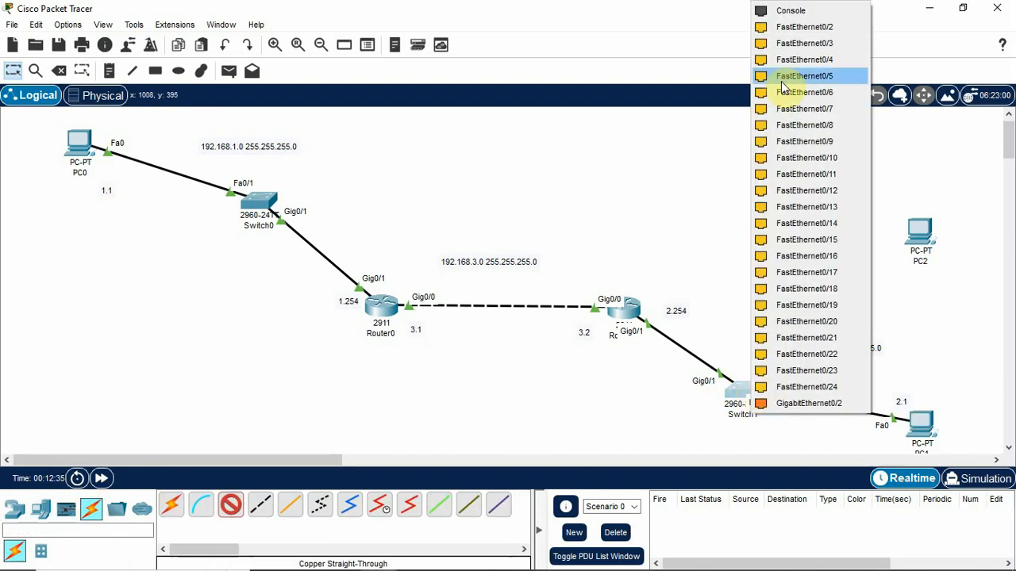
left_click(805, 34)
left_click(919, 225)
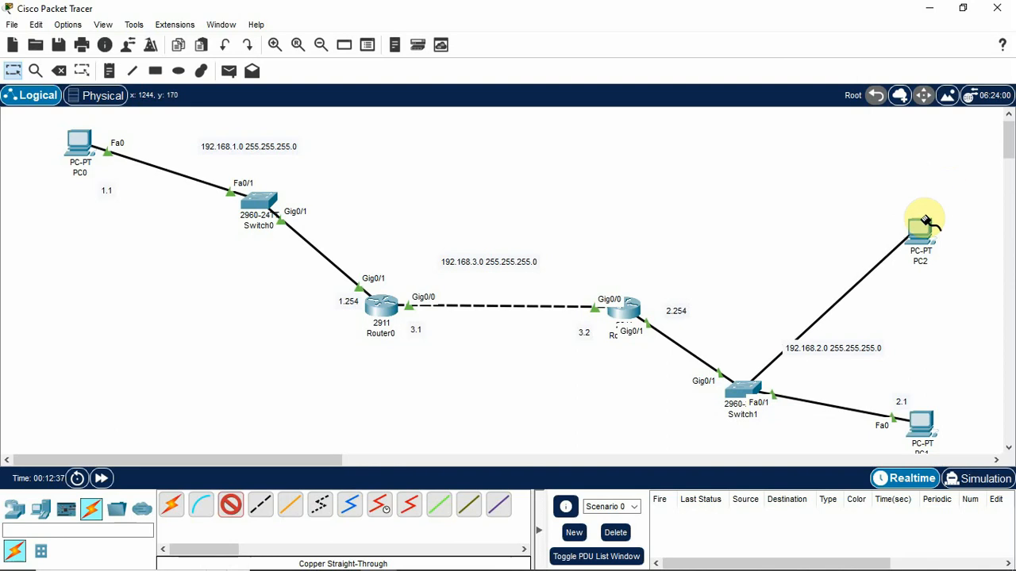
left_click(945, 287)
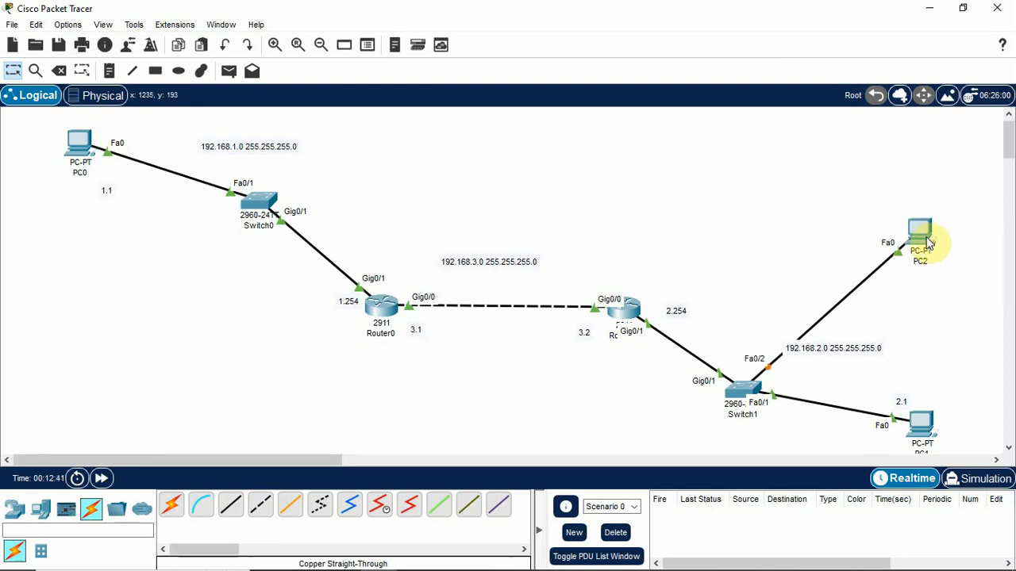
- Place a text note reading 2.2 just below PC2
left_click(111, 71)
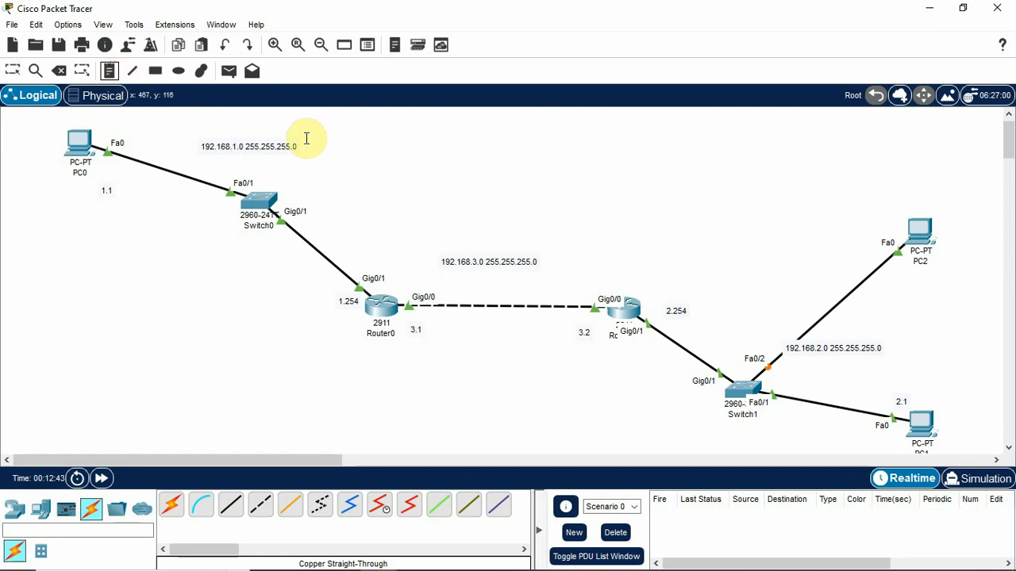
left_click(894, 274)
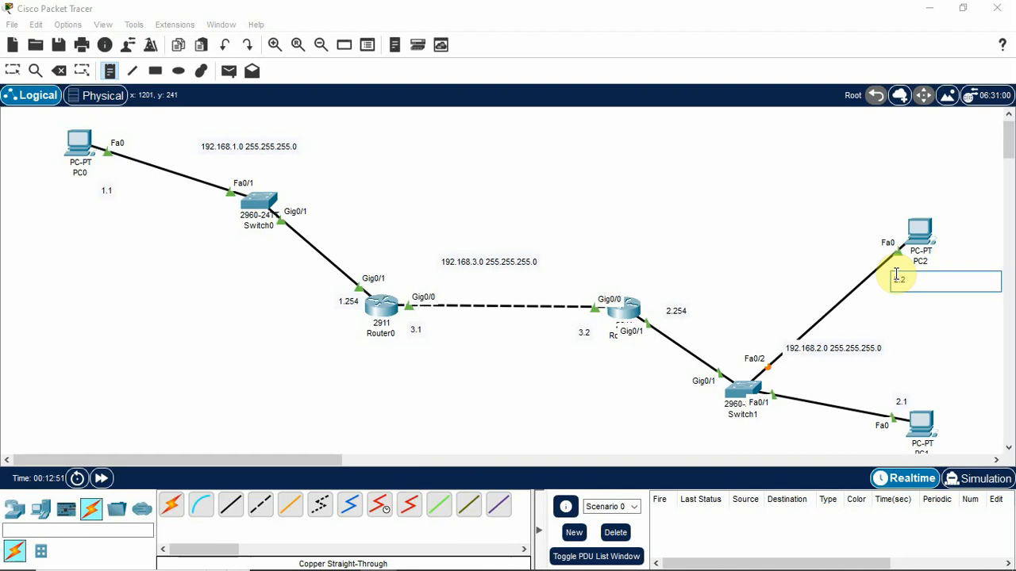
left_click(934, 317)
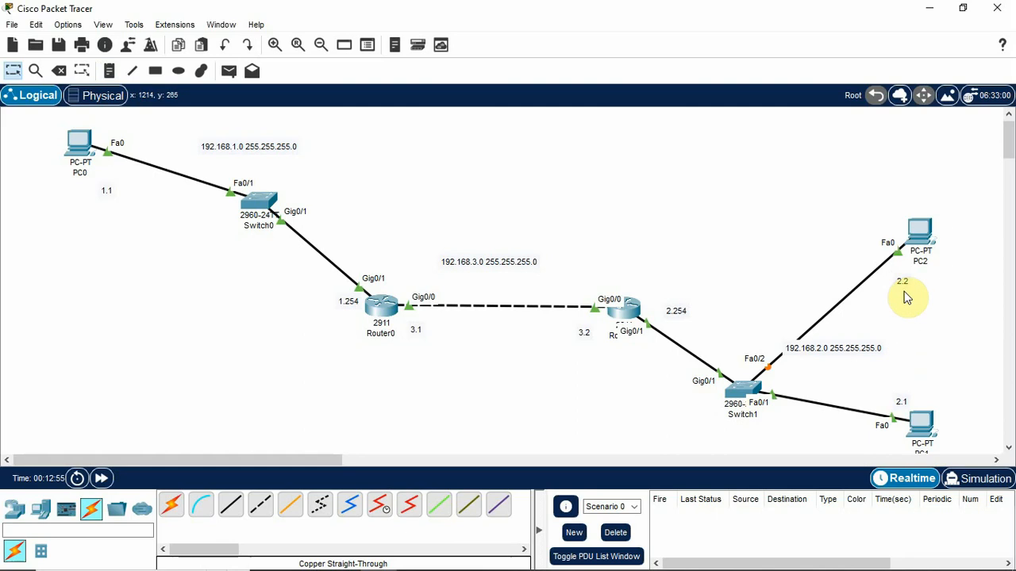
- Give PC2 the static IPv4 address 192.168.2.2 with subnet mask 255.255.255.0
double_click(922, 232)
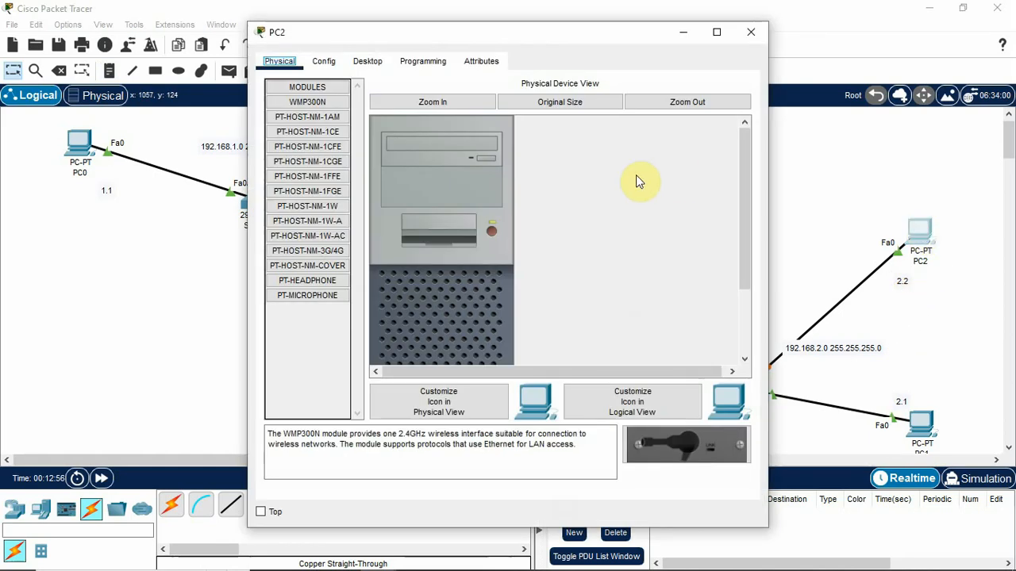
left_click(367, 62)
left_click(320, 123)
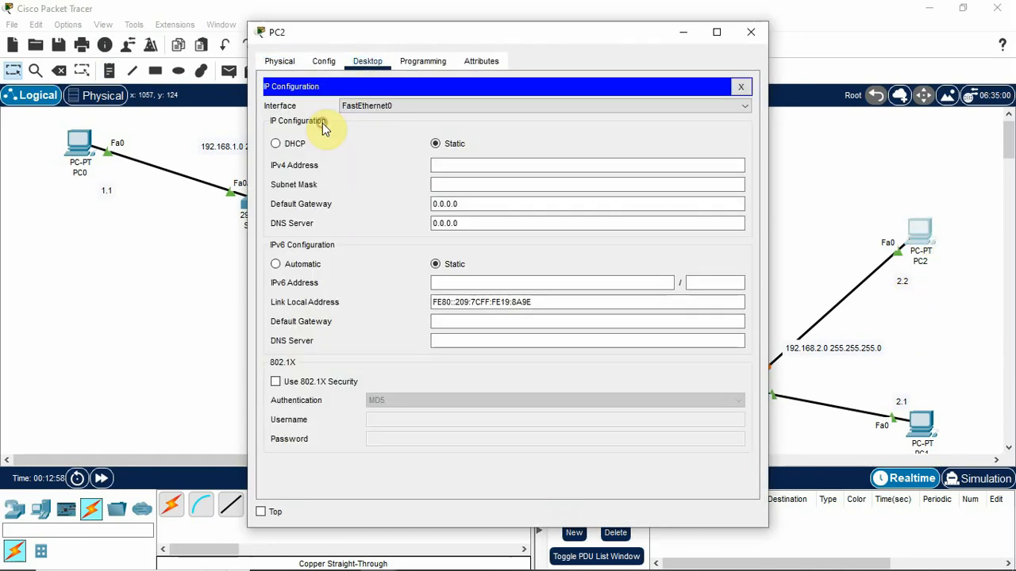
left_click(453, 166)
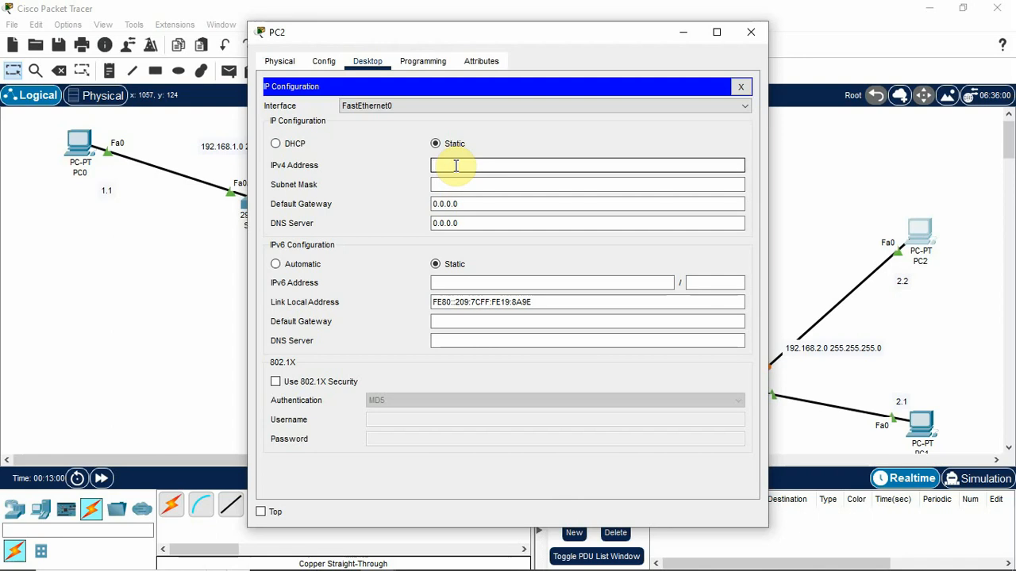
type("192.168.2.2")
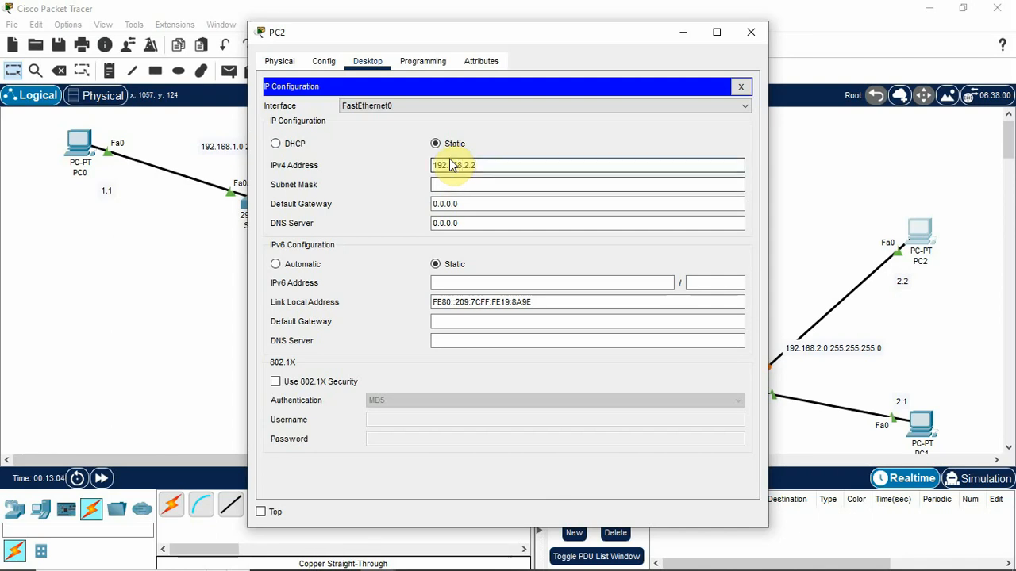
left_click(469, 185)
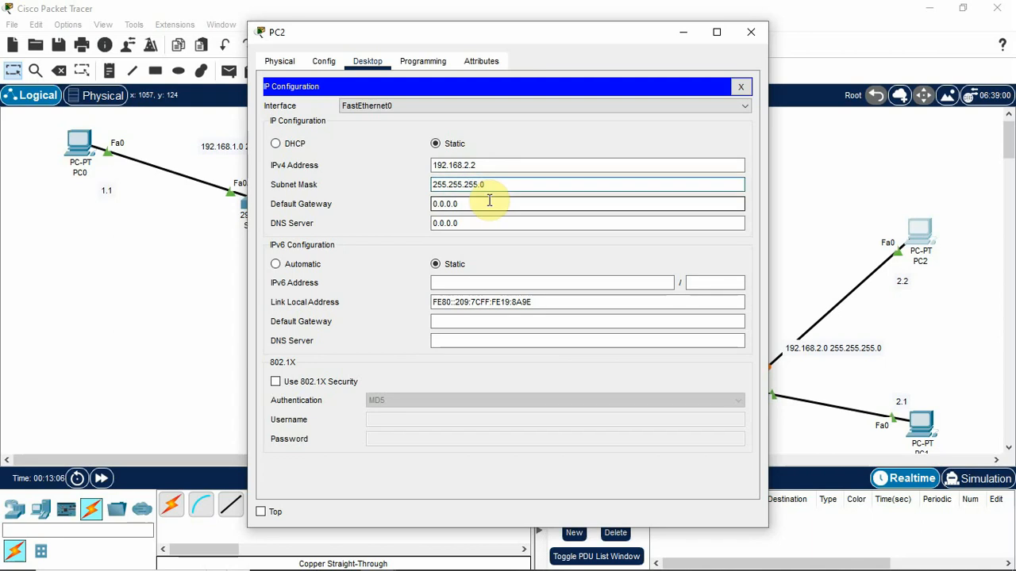
- Set PC2's default gateway to 192.168.2.254 and close its window
double_click(487, 204)
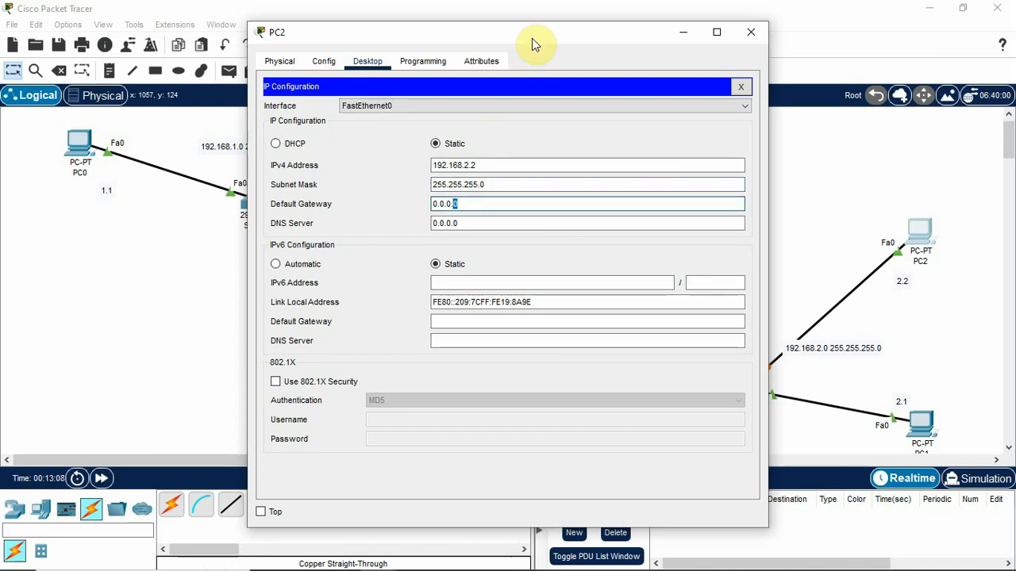
left_click_drag(532, 38, 676, 397)
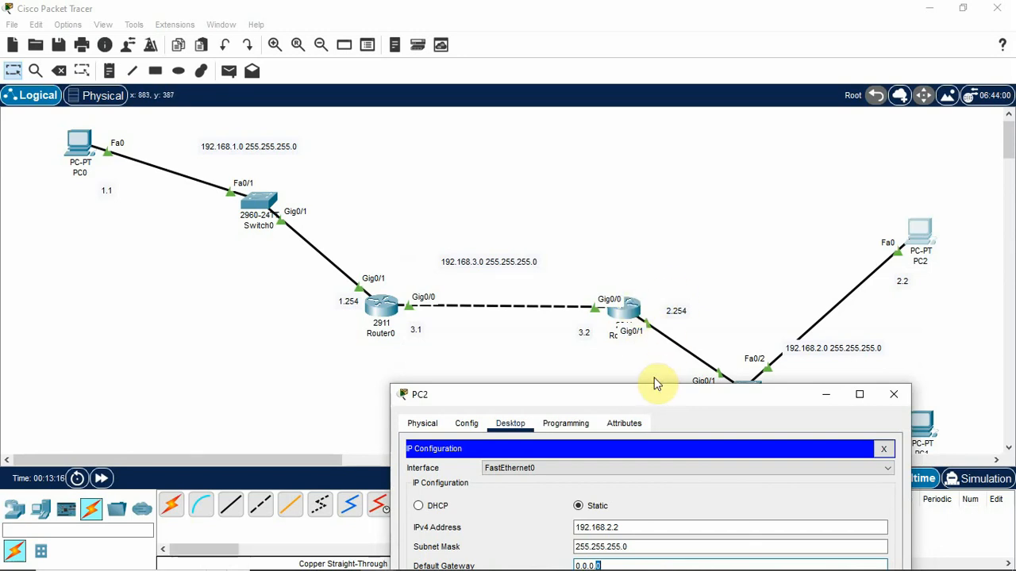
left_click_drag(655, 387, 320, 113)
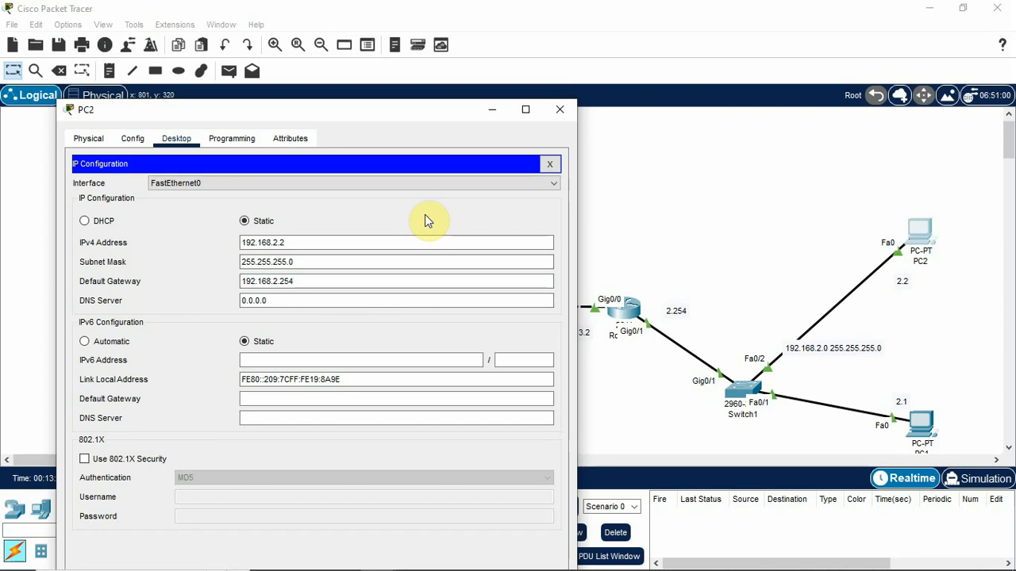
left_click(565, 110)
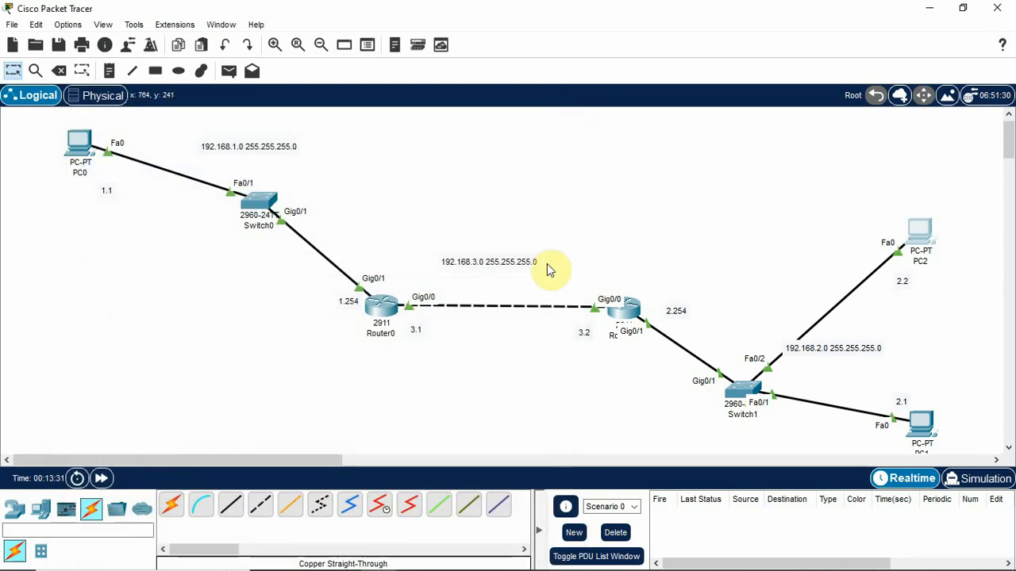
- Ping 192.168.2.1 and 192.168.1.1 from PC2's command prompt, and close the PC2 window
left_click(920, 232)
left_click(599, 118)
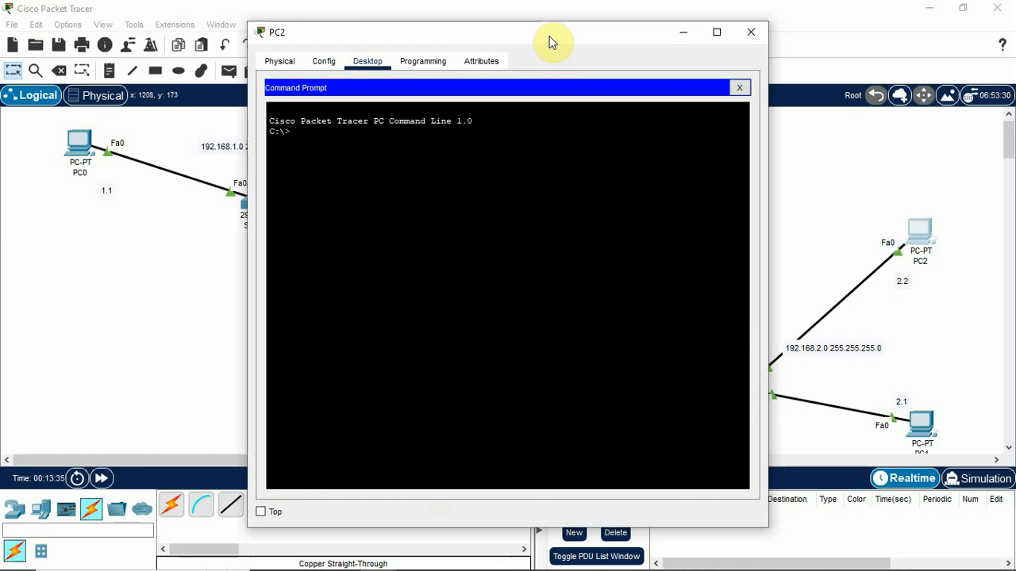
left_click_drag(552, 42, 314, 266)
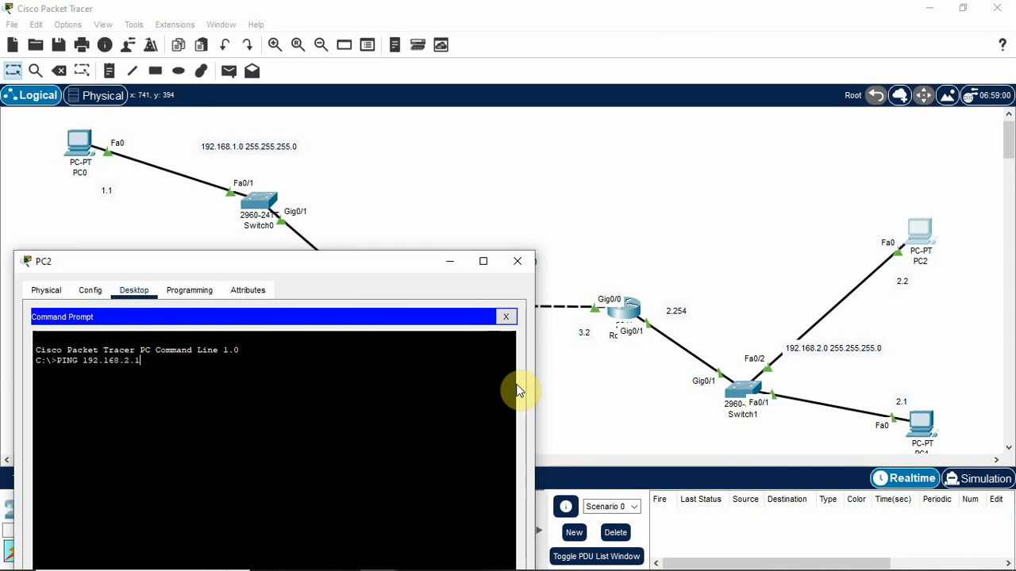
key("Return")
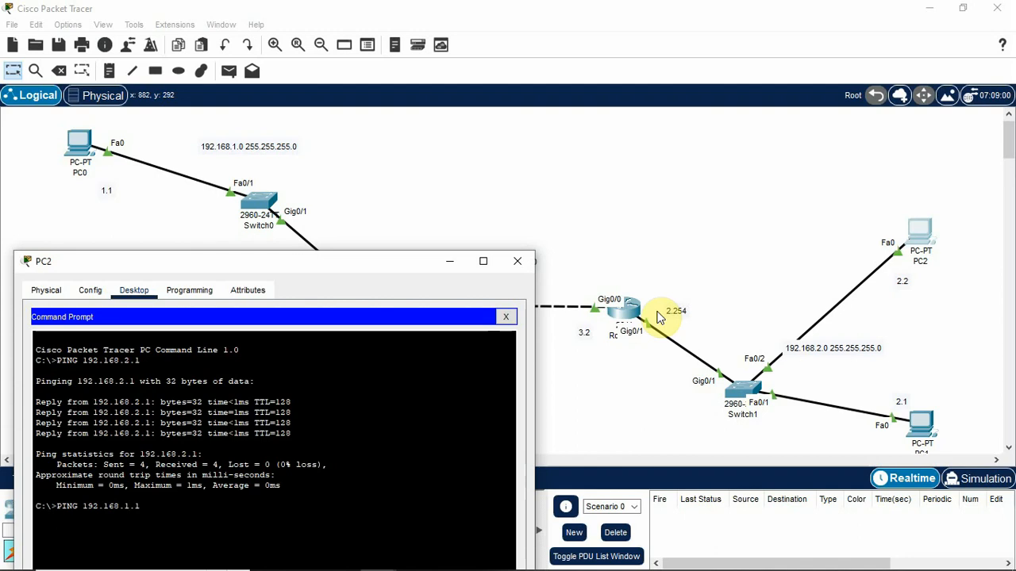
key("Return")
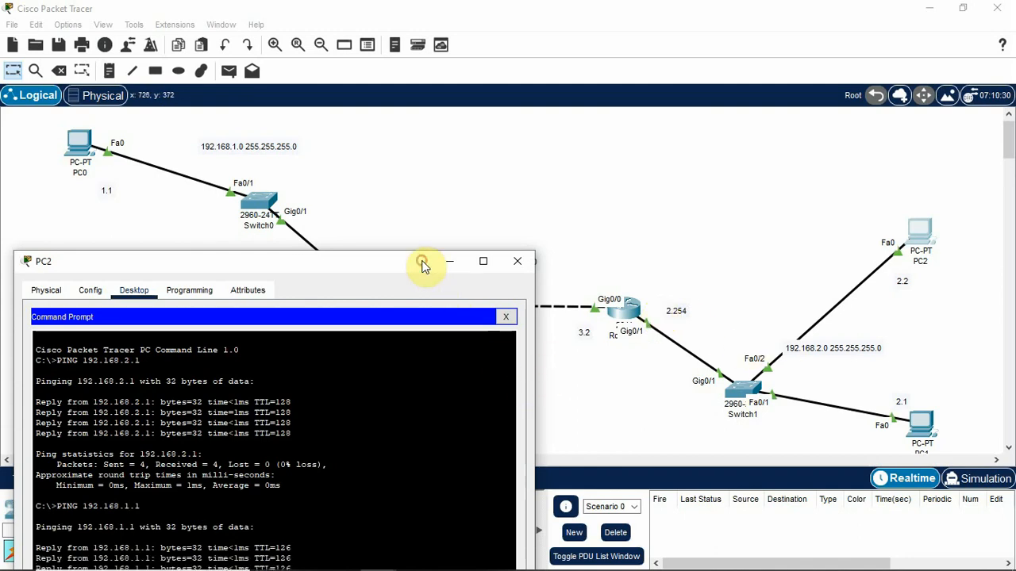
left_click_drag(423, 265, 479, 340)
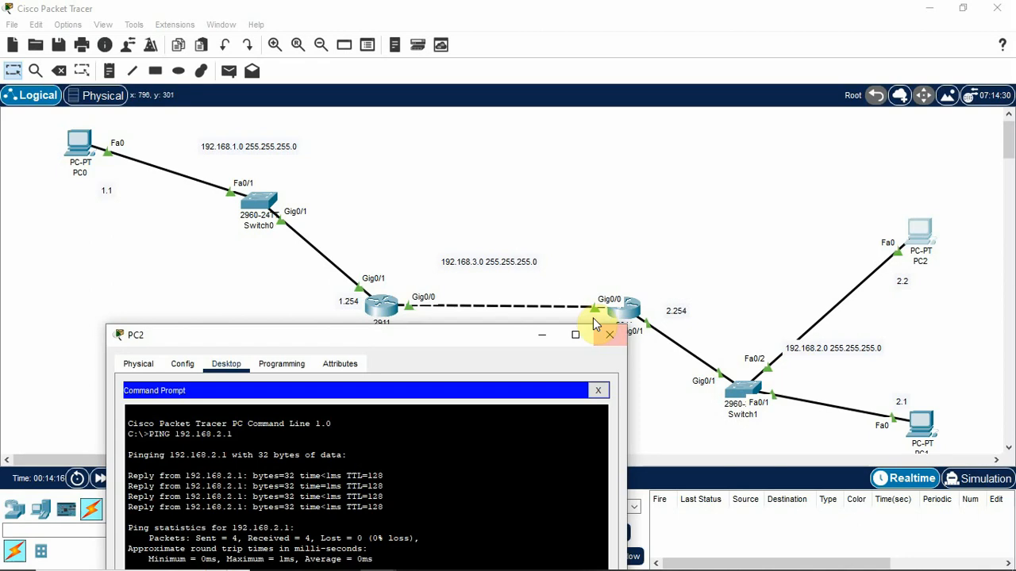
left_click(608, 335)
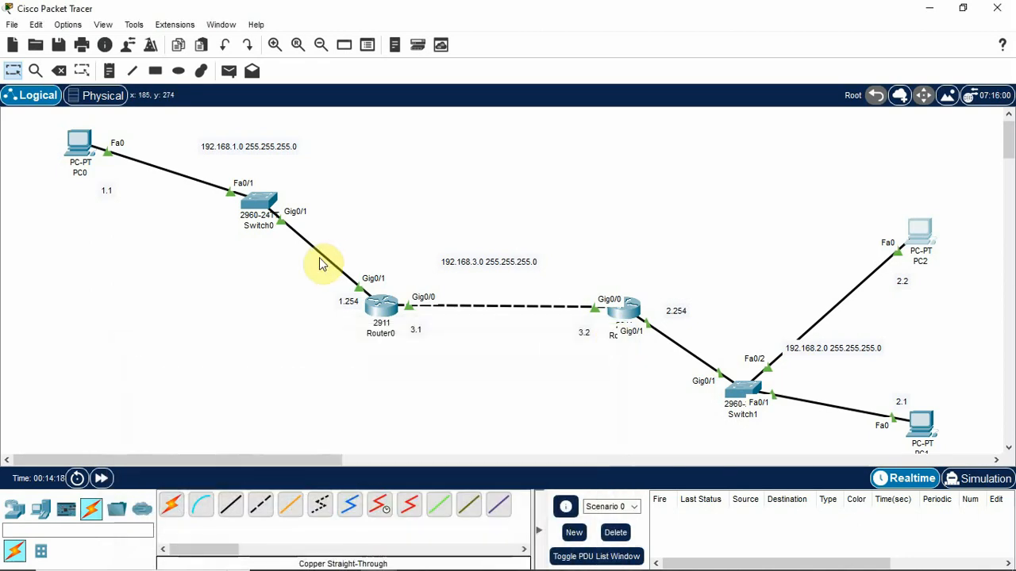
- Add a laptop to the workspace below PC0 on the 192.168.1.0 side
left_click(138, 299)
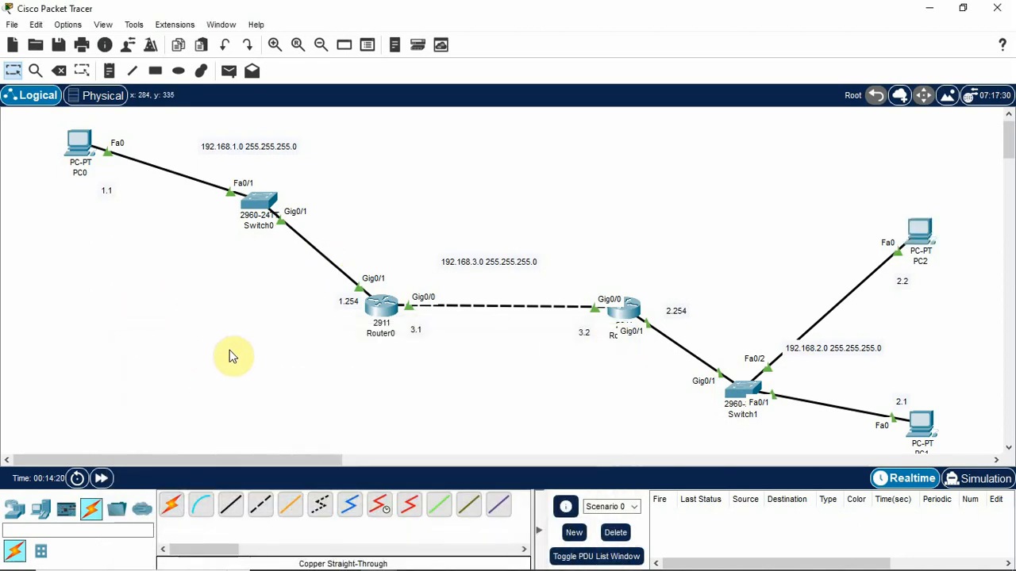
left_click(41, 513)
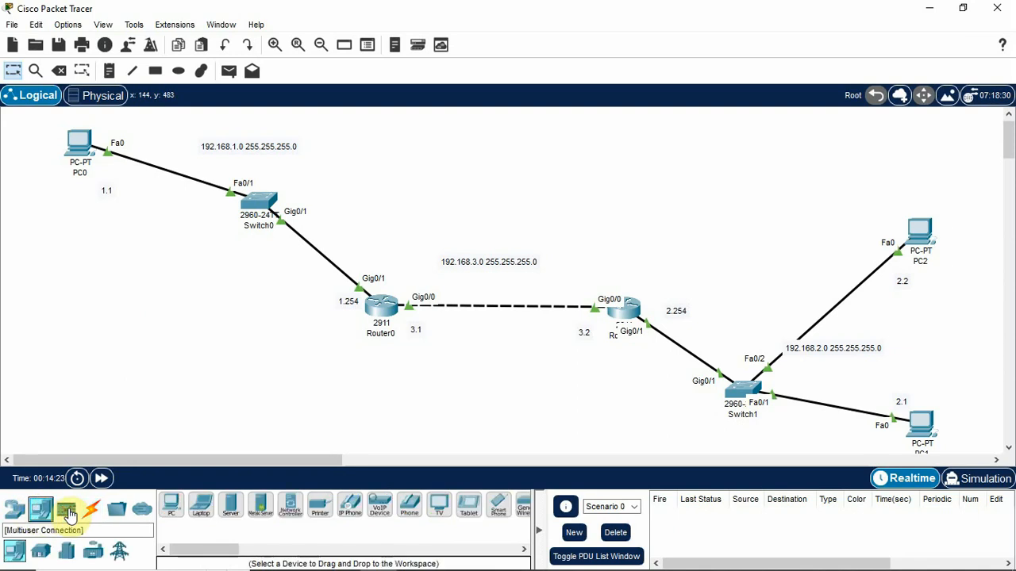
left_click(201, 504)
left_click(66, 321)
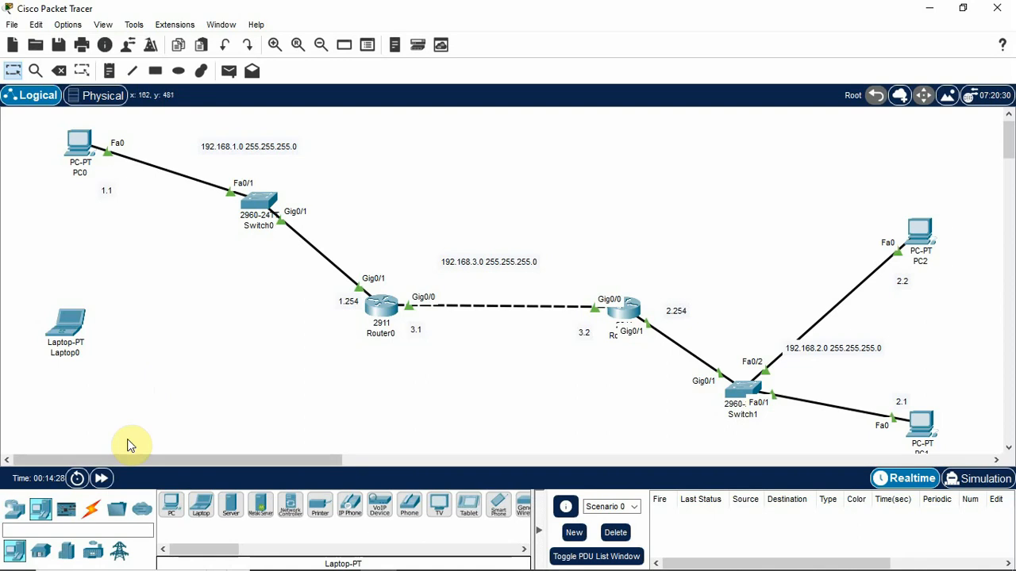
- Connect Laptop0's FastEthernet0 to Switch0's FastEthernet0/2 with a copper straight-through cable
left_click(116, 509)
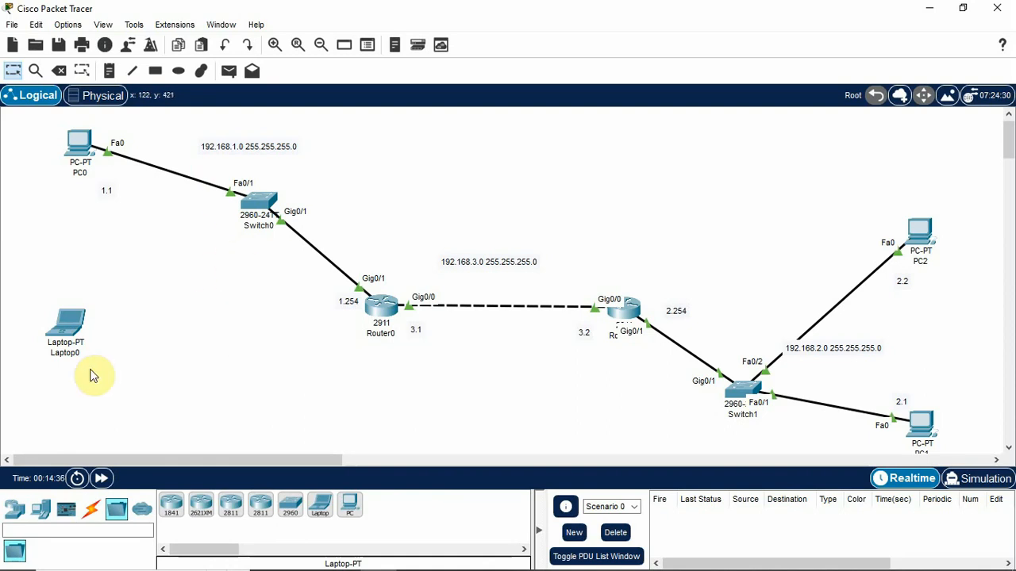
left_click(91, 511)
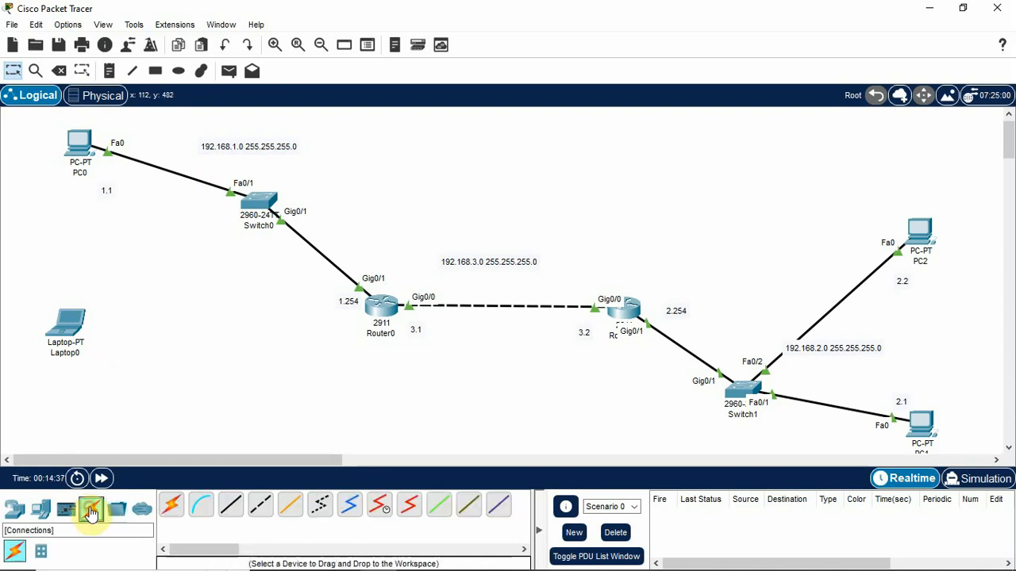
left_click(230, 505)
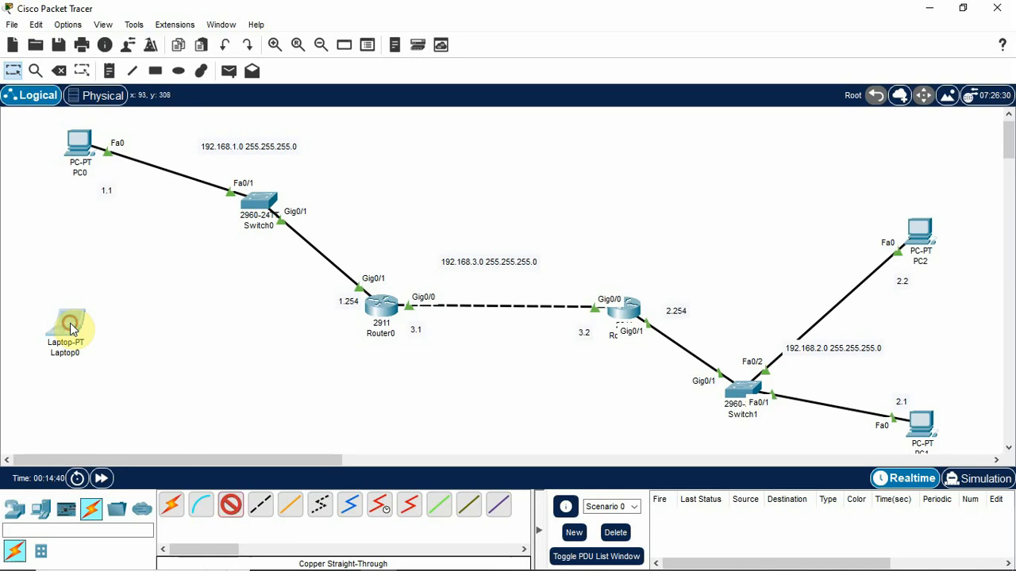
left_click(79, 343)
left_click(143, 389)
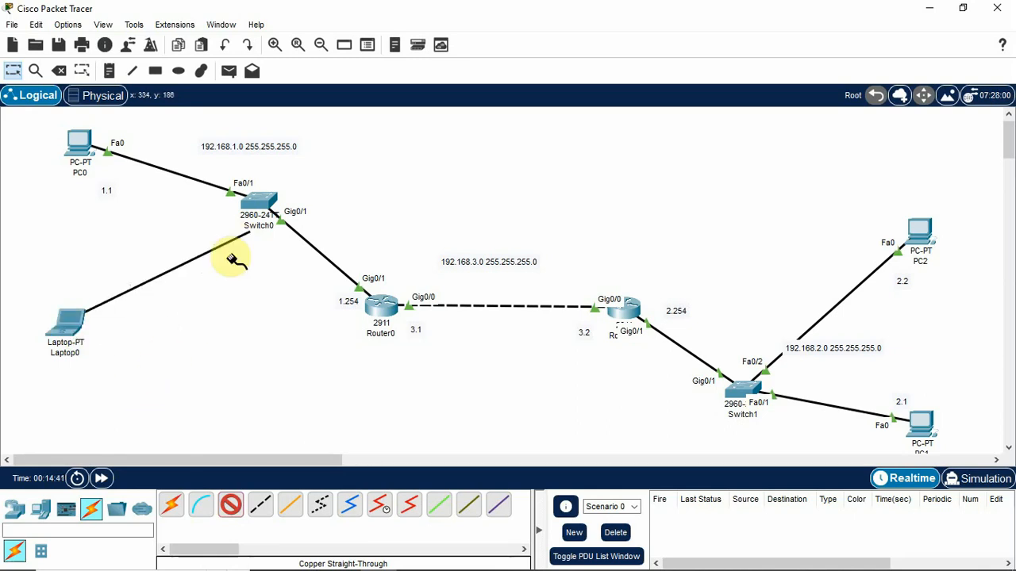
left_click(254, 203)
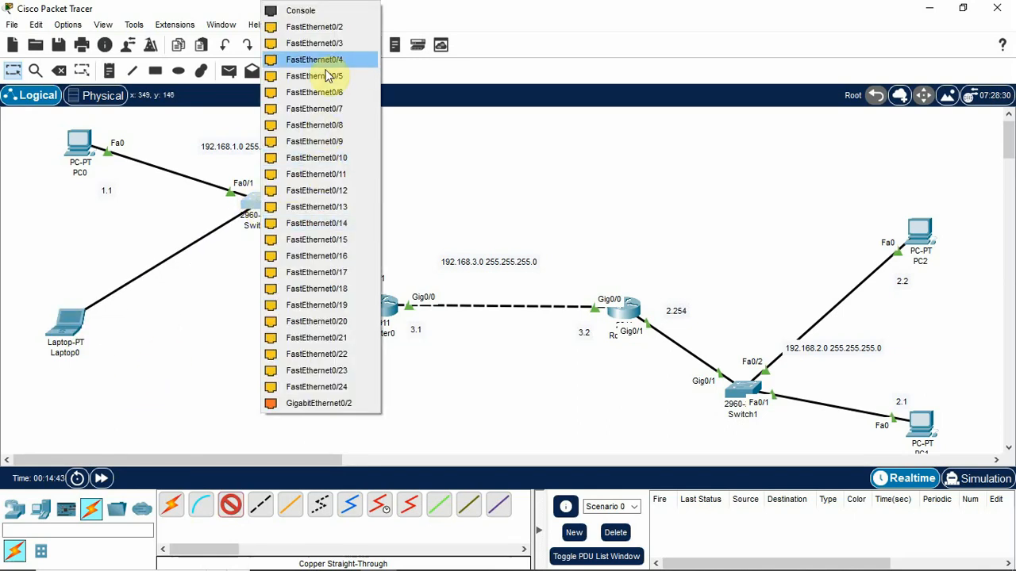
left_click(325, 28)
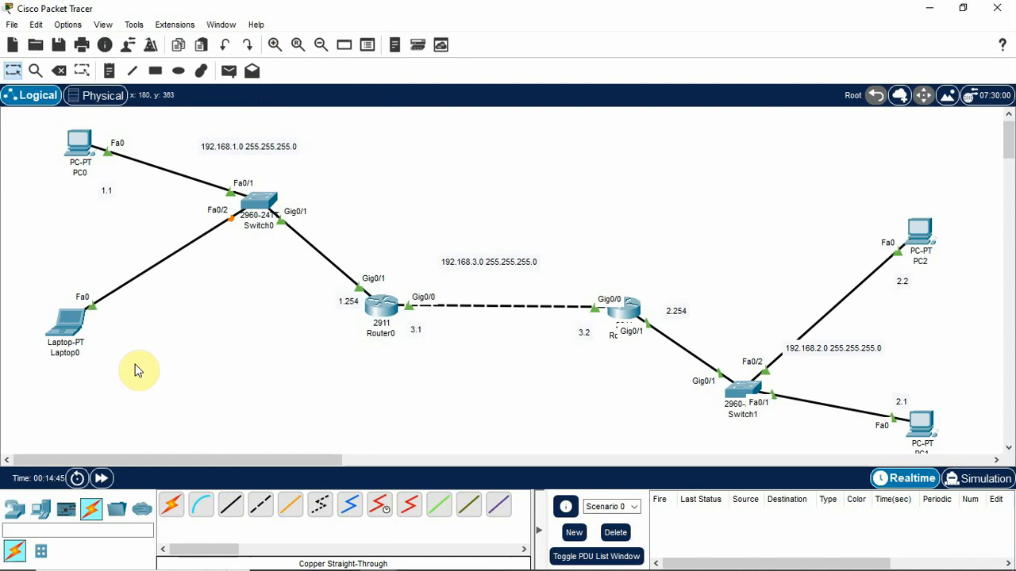
- Place a text note reading 1.2 just beside Laptop0
left_click(110, 72)
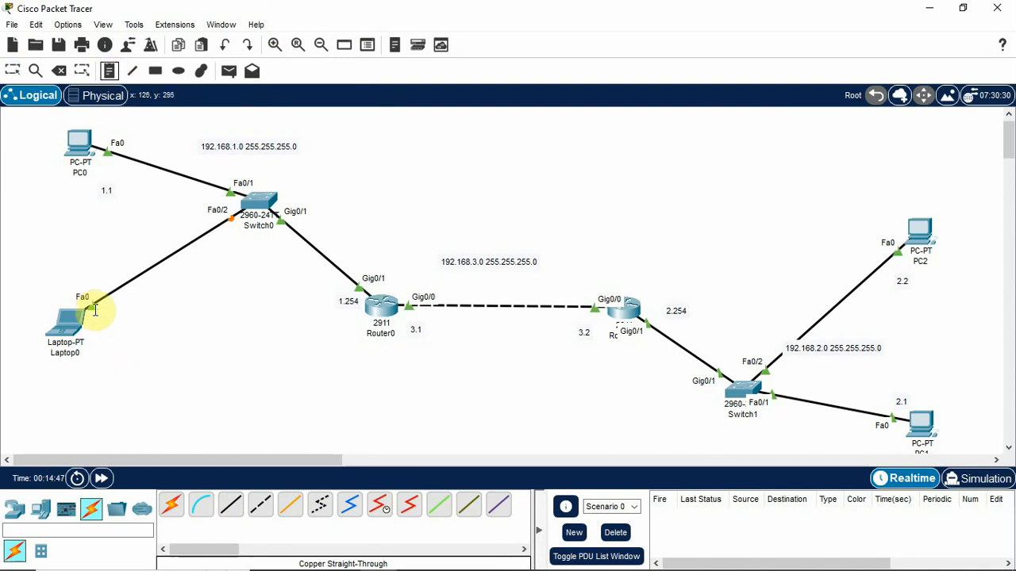
left_click(99, 323)
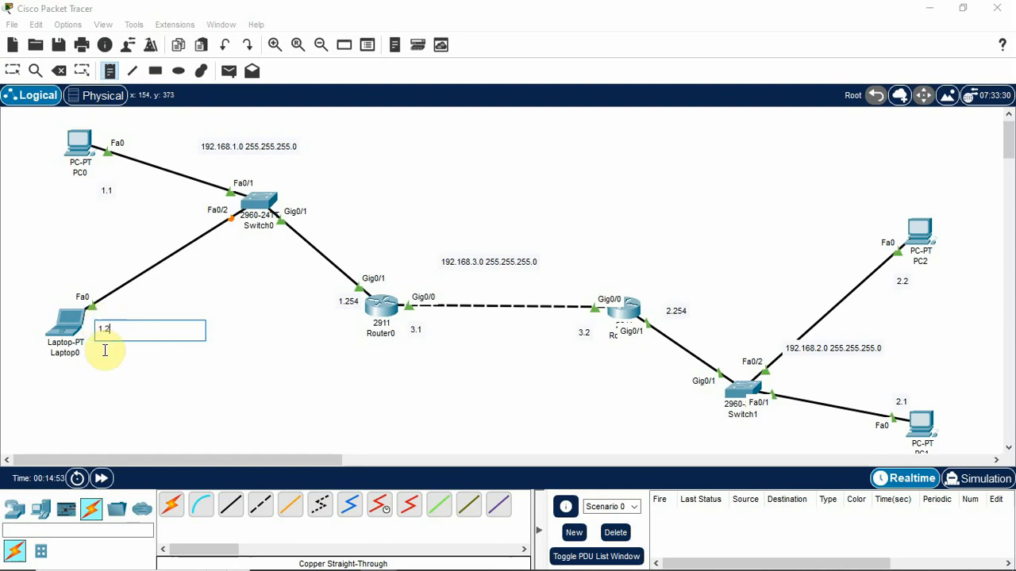
left_click(115, 373)
left_click(71, 324)
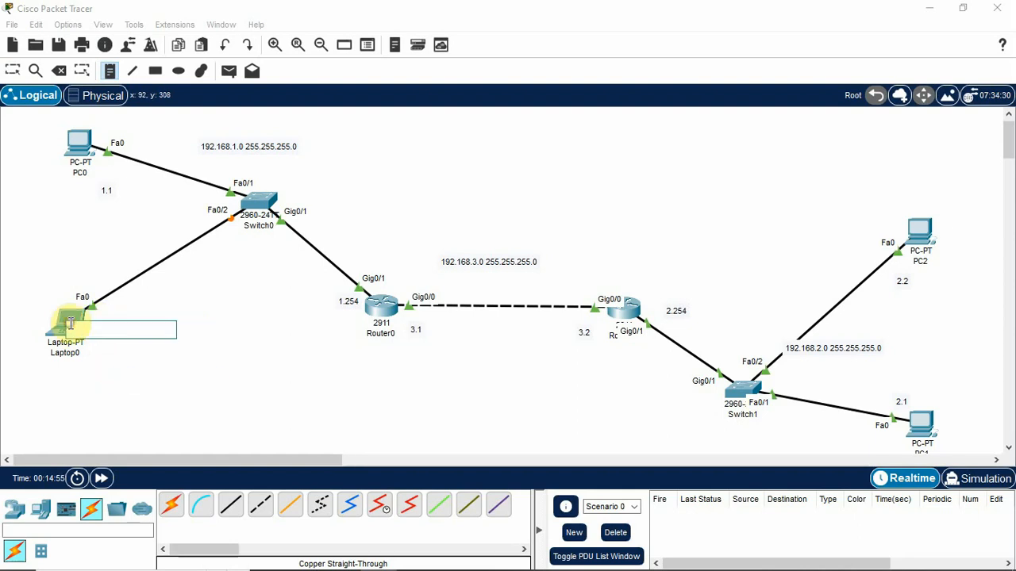
key("Escape")
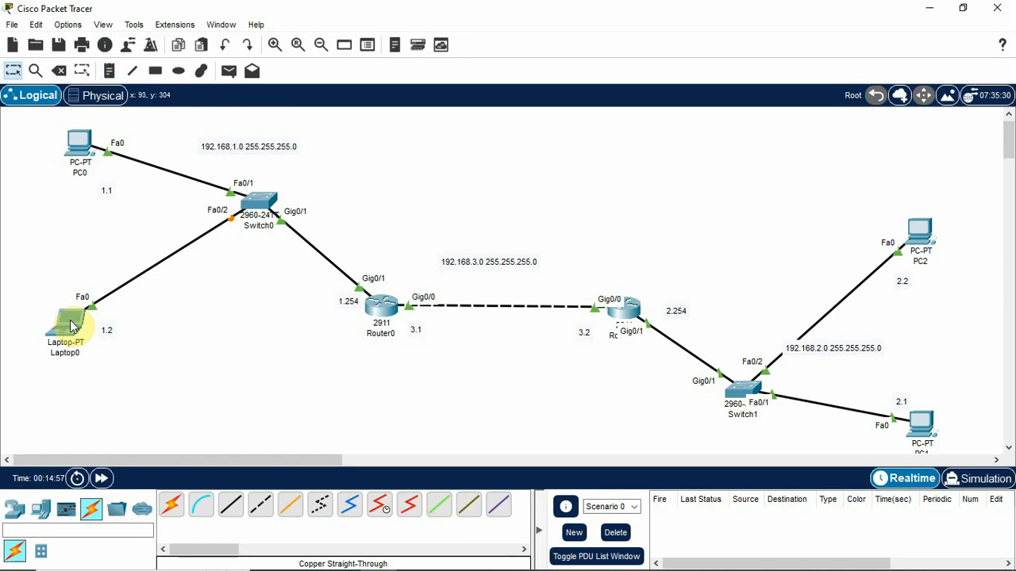
- Open Laptop0's IP configuration and set its static IPv4 address to 192.168.1.2
mouse_move(70, 325)
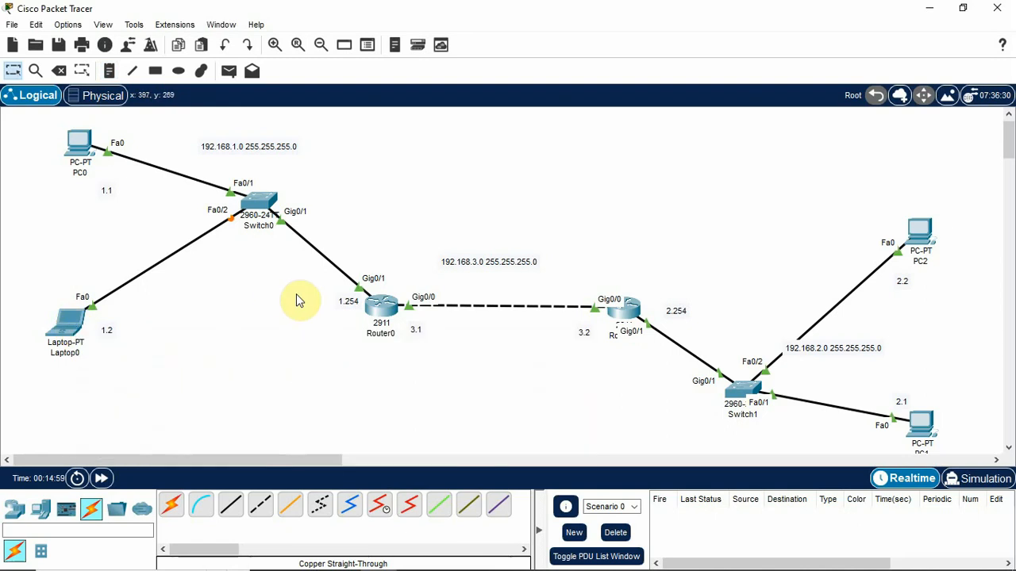
left_click(68, 328)
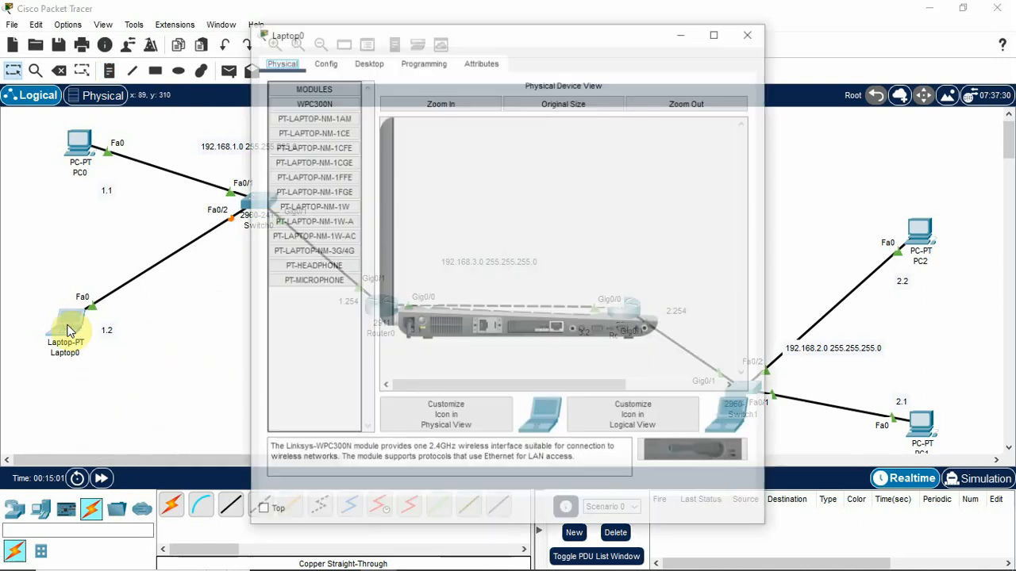
left_click(357, 61)
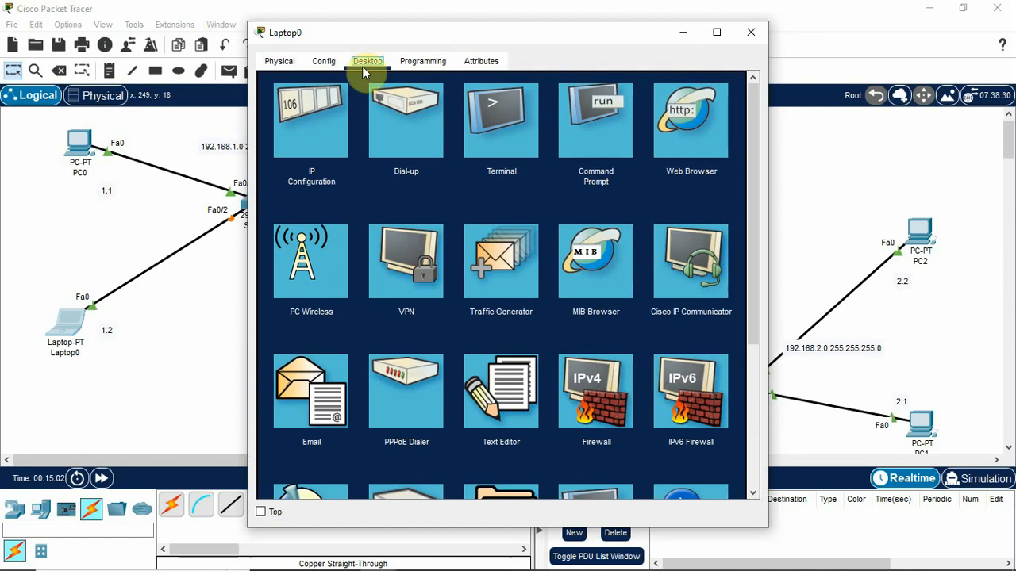
left_click(327, 123)
left_click(451, 165)
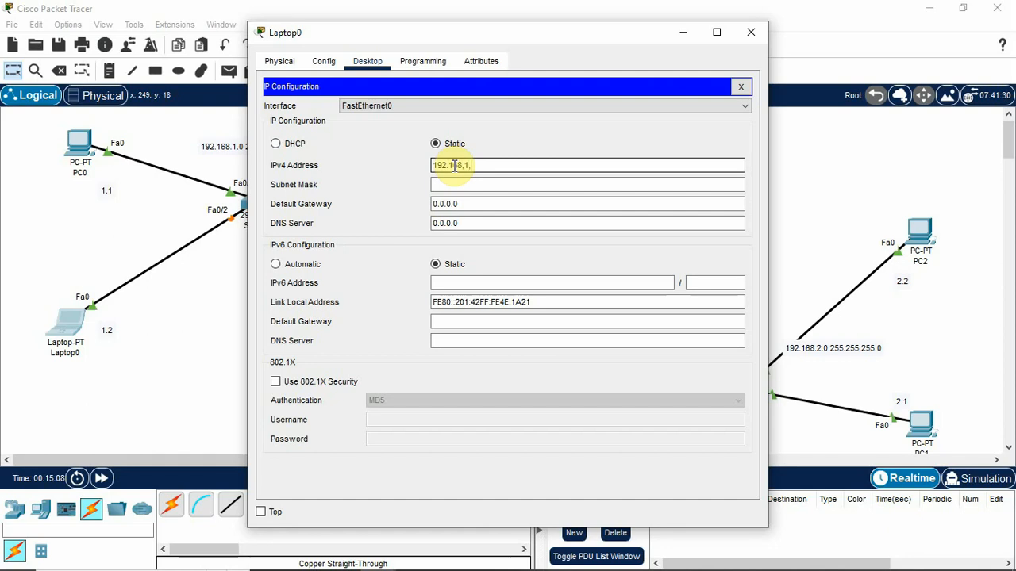
key("Tab")
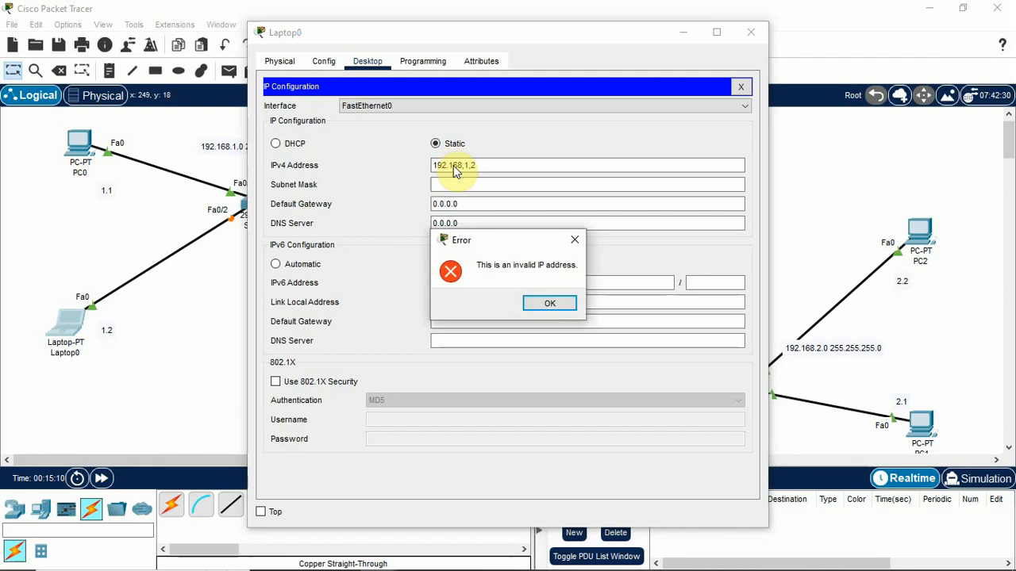
left_click(549, 304)
left_click(539, 186)
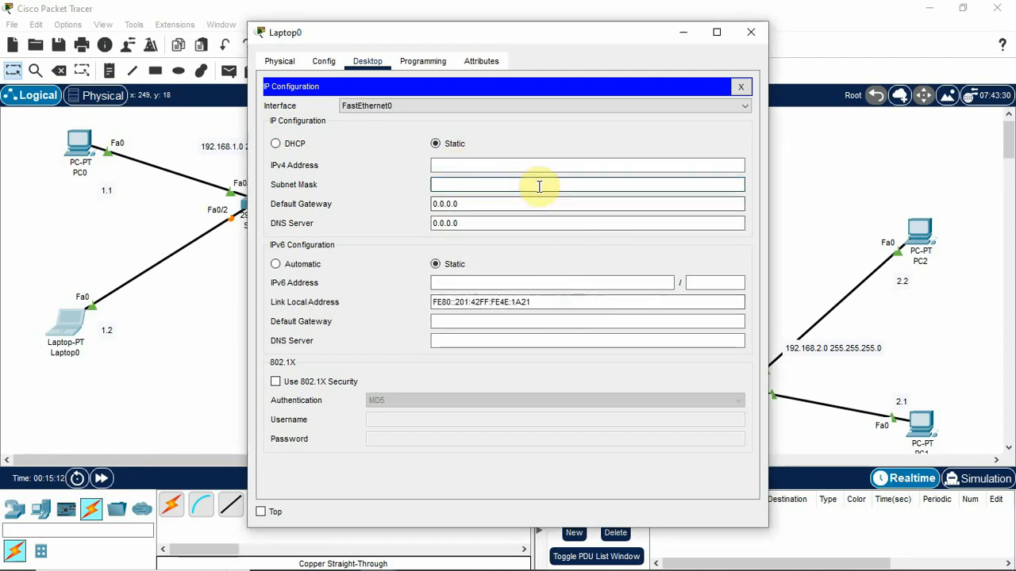
left_click(540, 170)
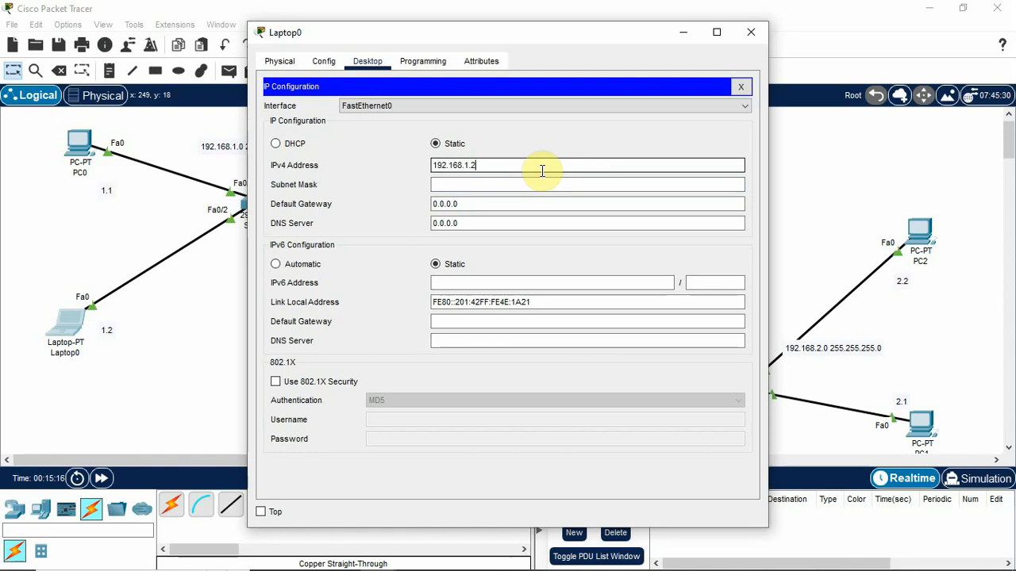
- Fill in Laptop0's subnet mask 255.255.255.0, set its default gateway to 192.168.1.254, and close the laptop's configuration
key("Tab")
key("Tab")
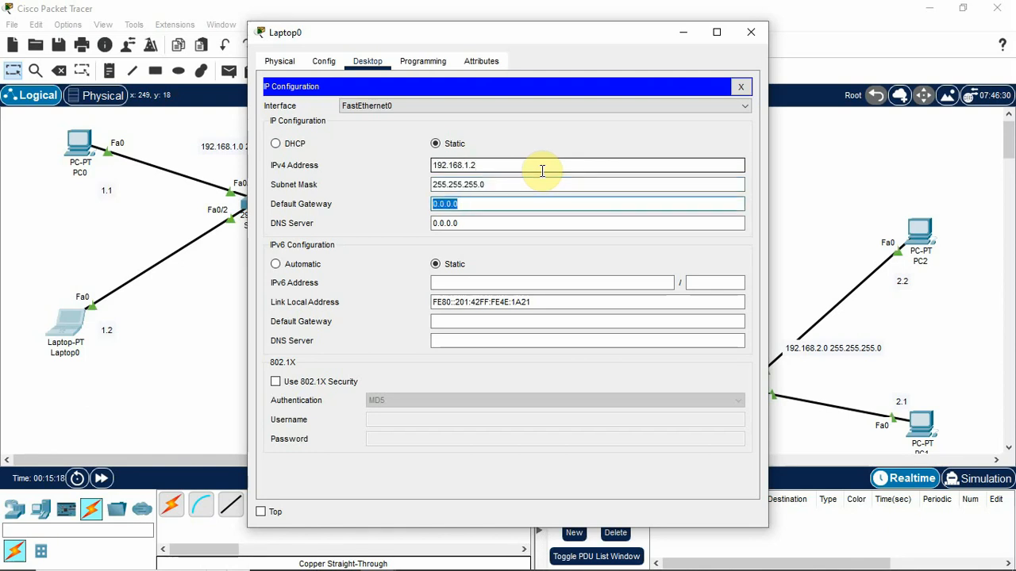
left_click_drag(564, 37, 840, 158)
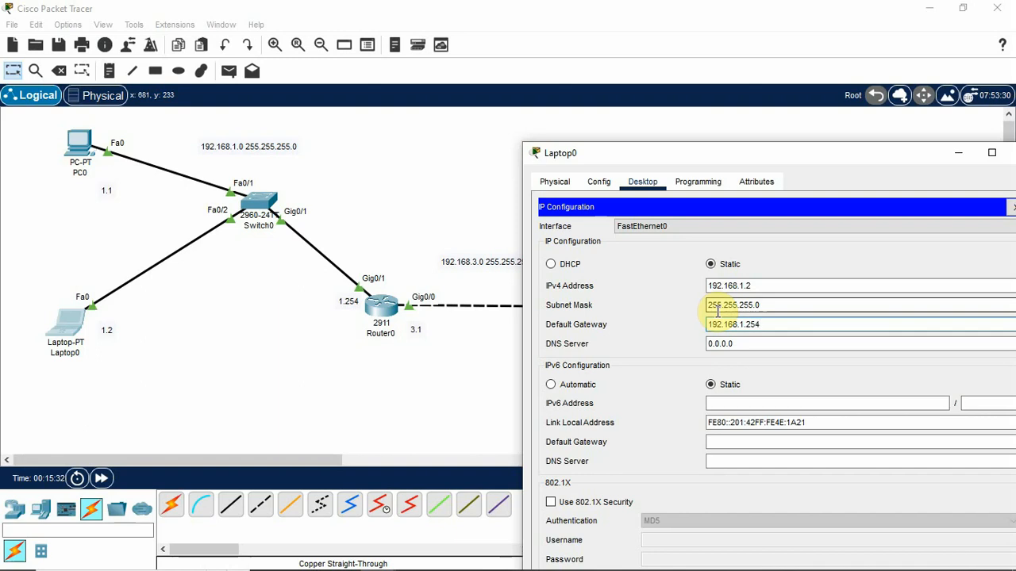
left_click(760, 343)
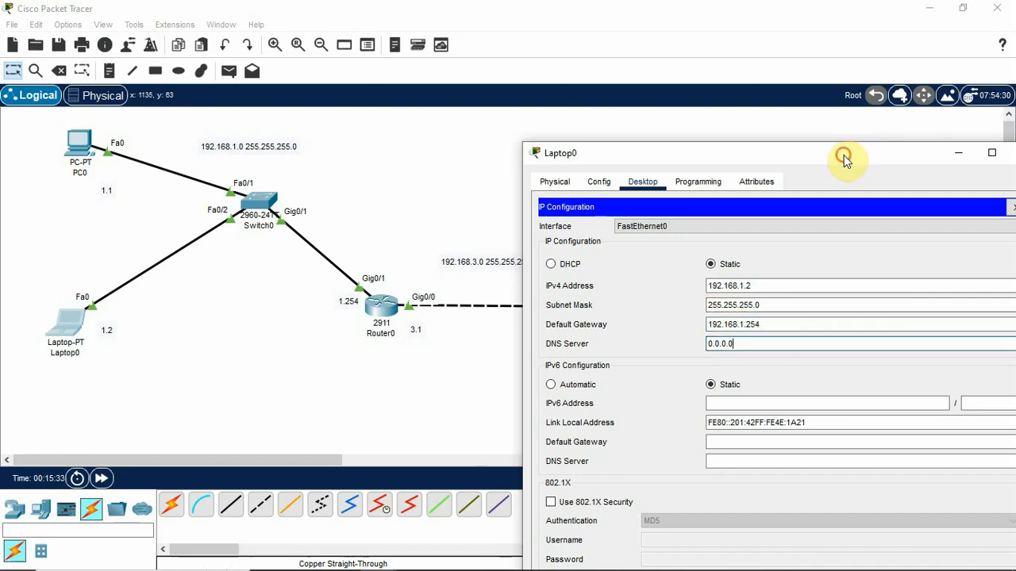
left_click_drag(844, 158, 783, 154)
left_click(963, 149)
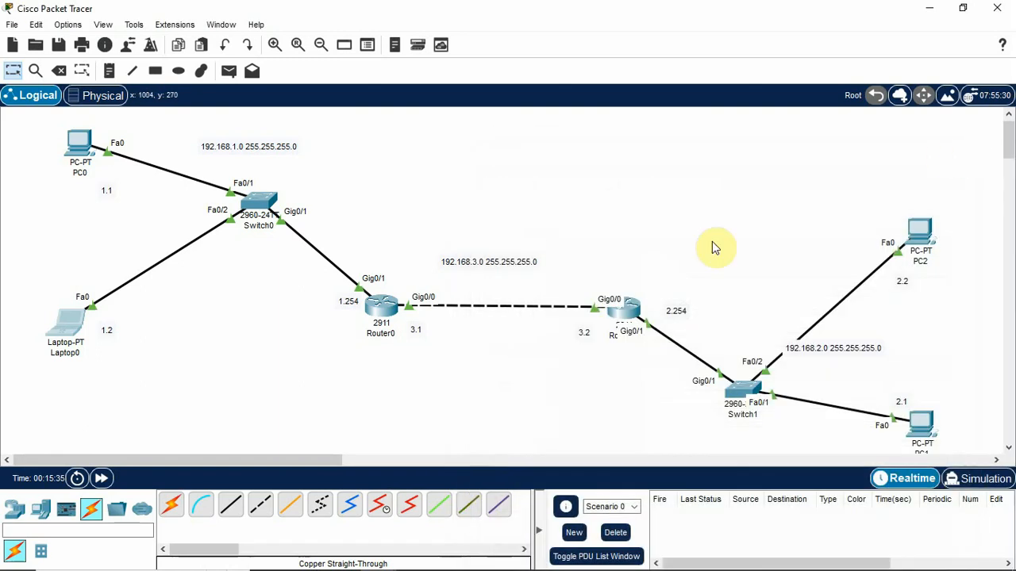
- Ping Laptop0 at 192.168.1.2 from PC2's command prompt, and close PC2's window
left_click(919, 232)
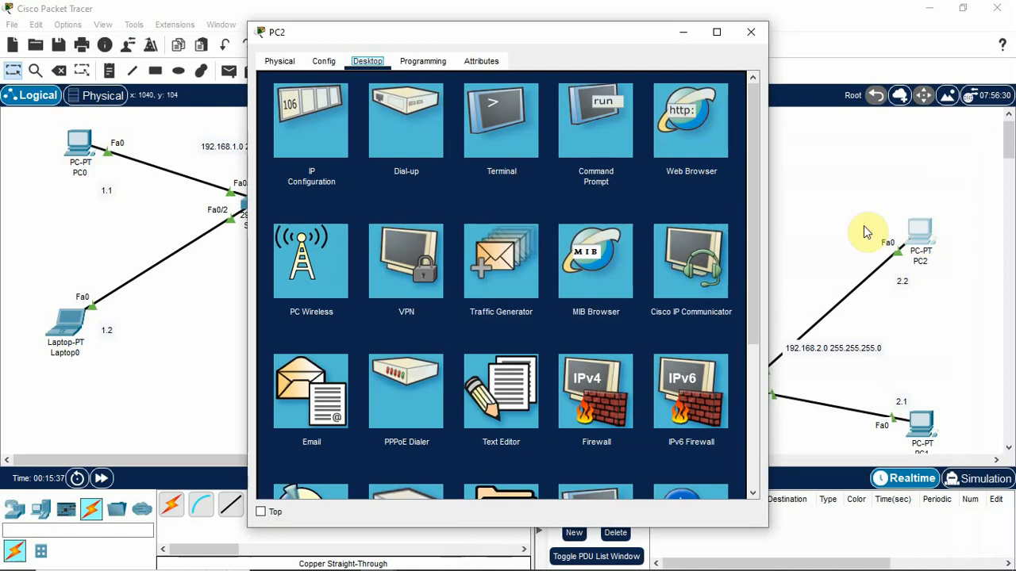
left_click_drag(642, 31, 650, 30)
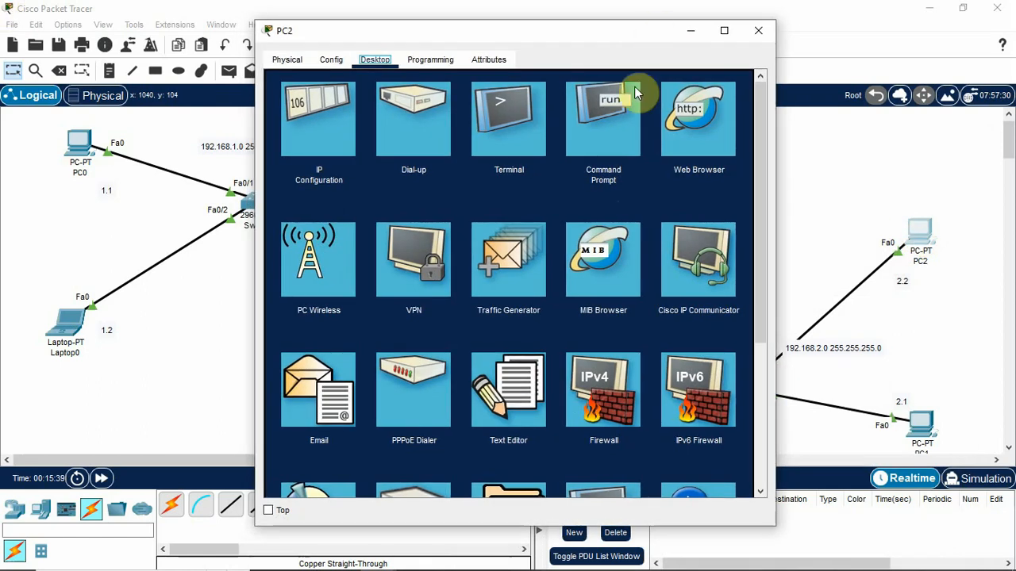
left_click(611, 148)
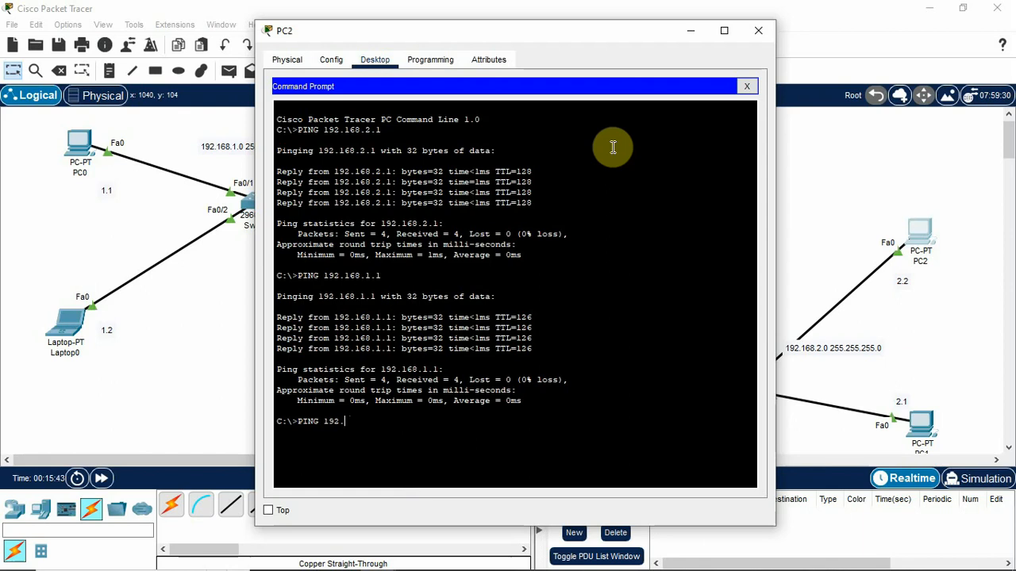
type("PING 192.168.1.2")
key("Return")
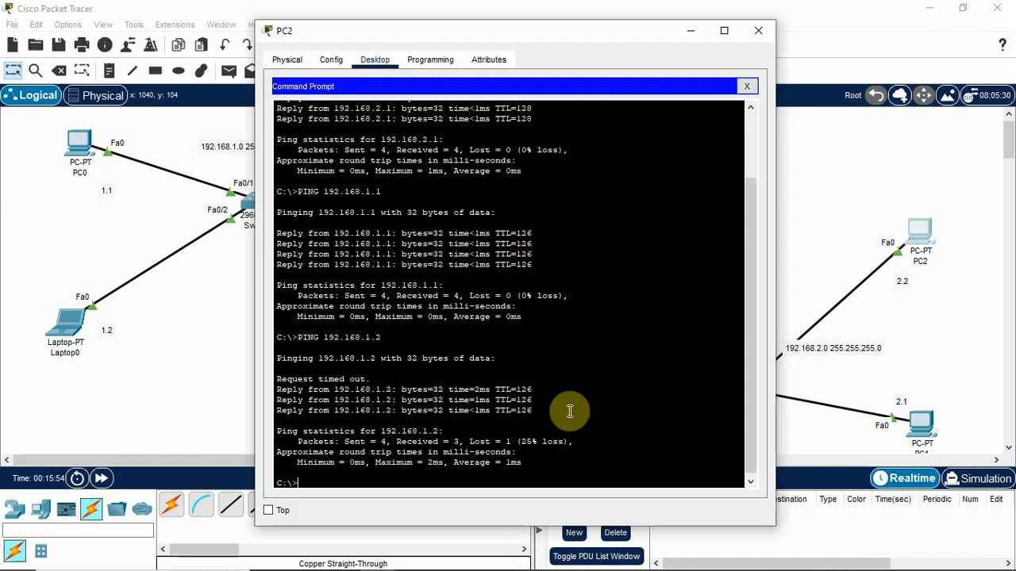
left_click(756, 37)
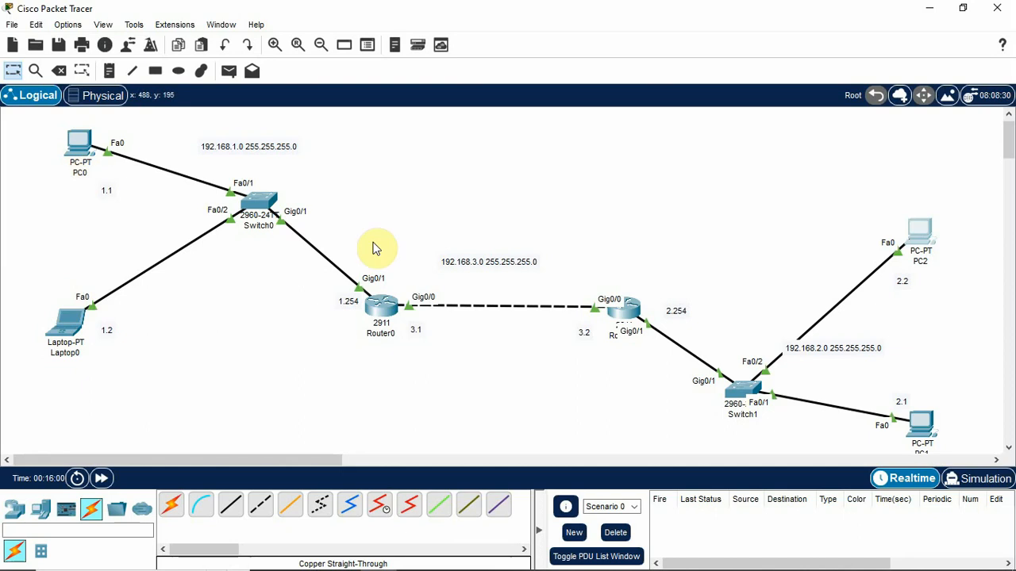
- Ping 192.168.1.2 from PC1's command prompt, and close PC1's window
left_click(922, 423)
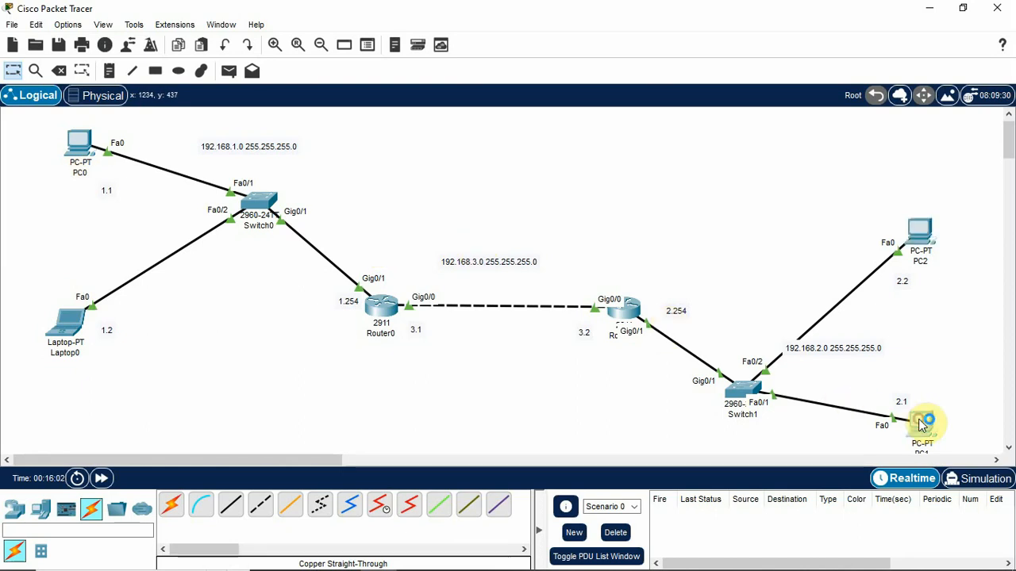
left_click(615, 127)
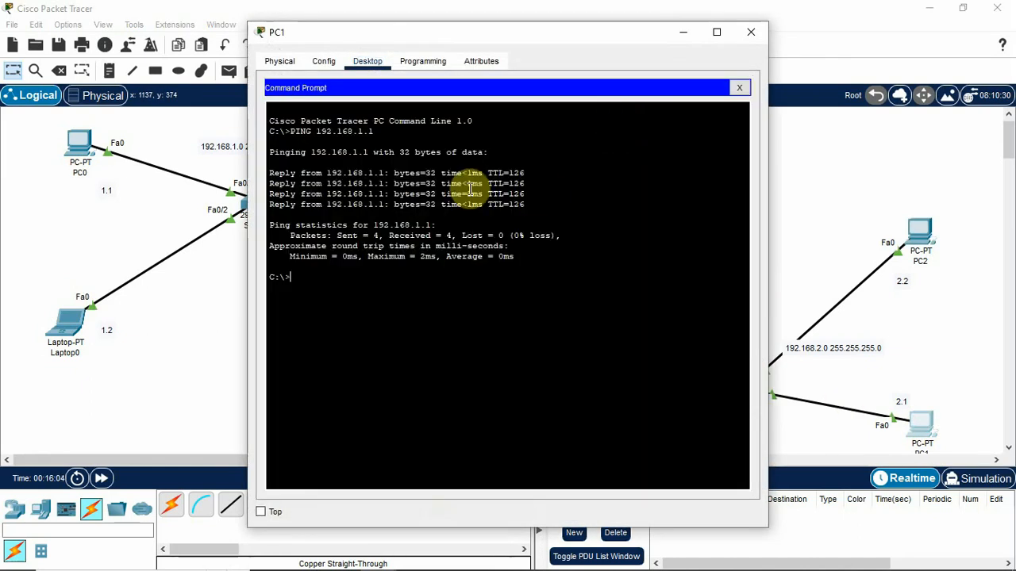
type("PING 1")
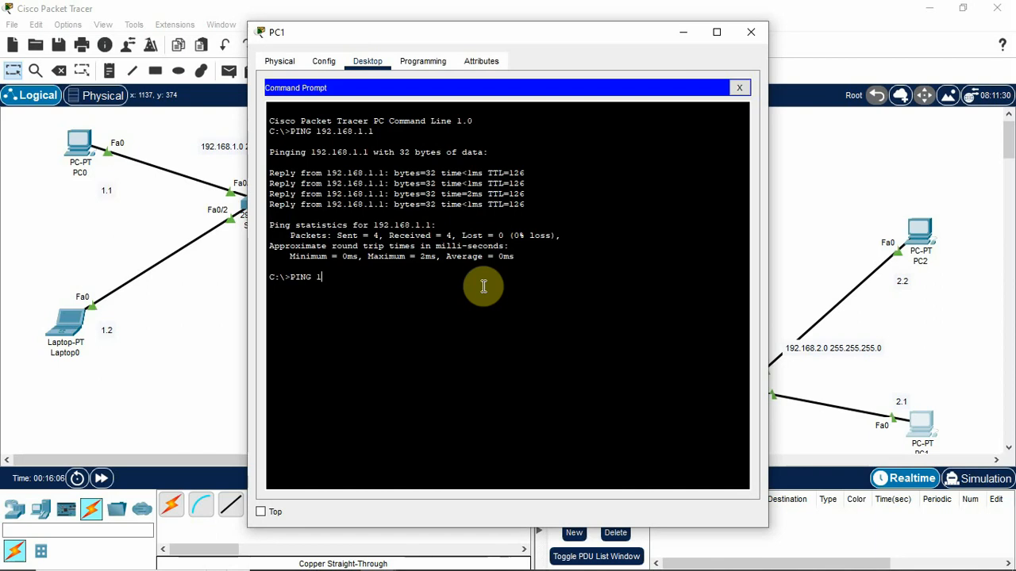
type("92.168.")
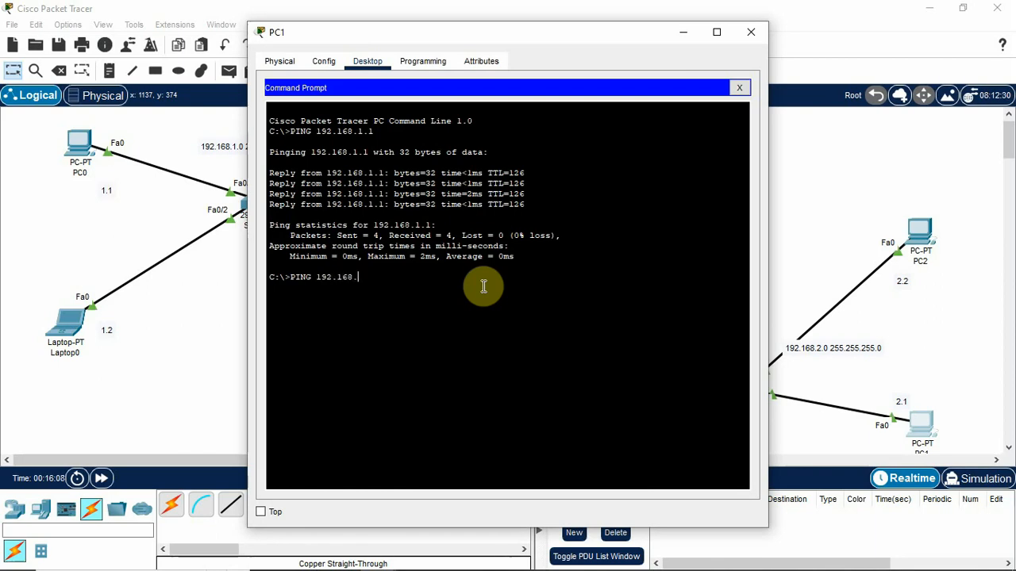
type("1.2")
key("Return")
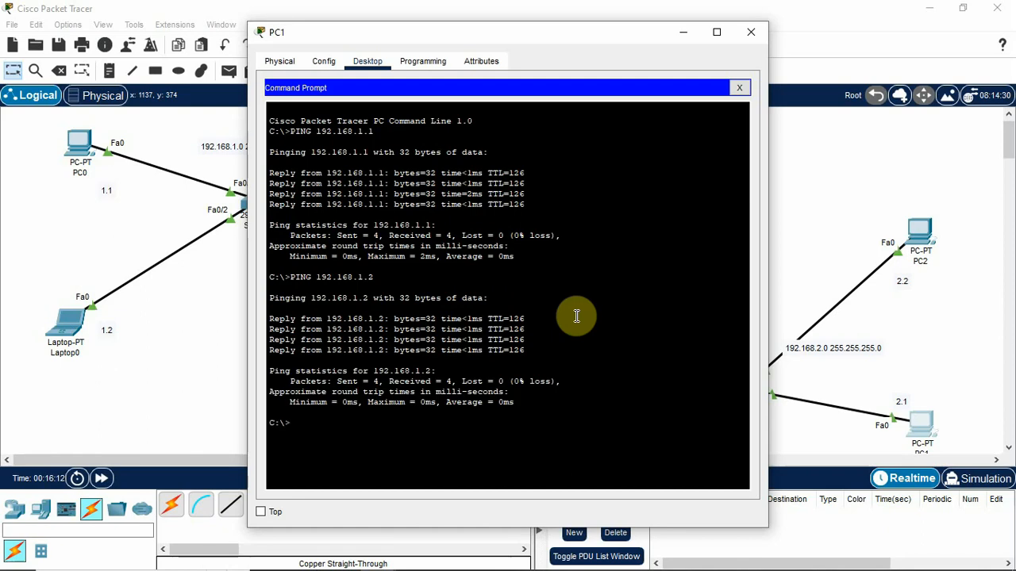
left_click(751, 35)
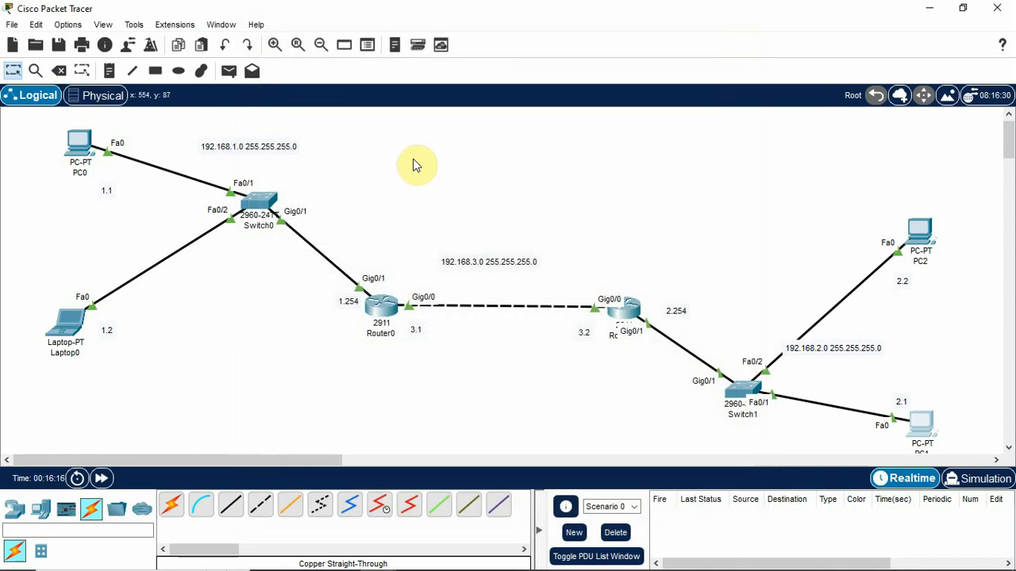
- Review Router0's global settings, command line, physical modules, RIP page and static routes, and close its window
left_click(383, 306)
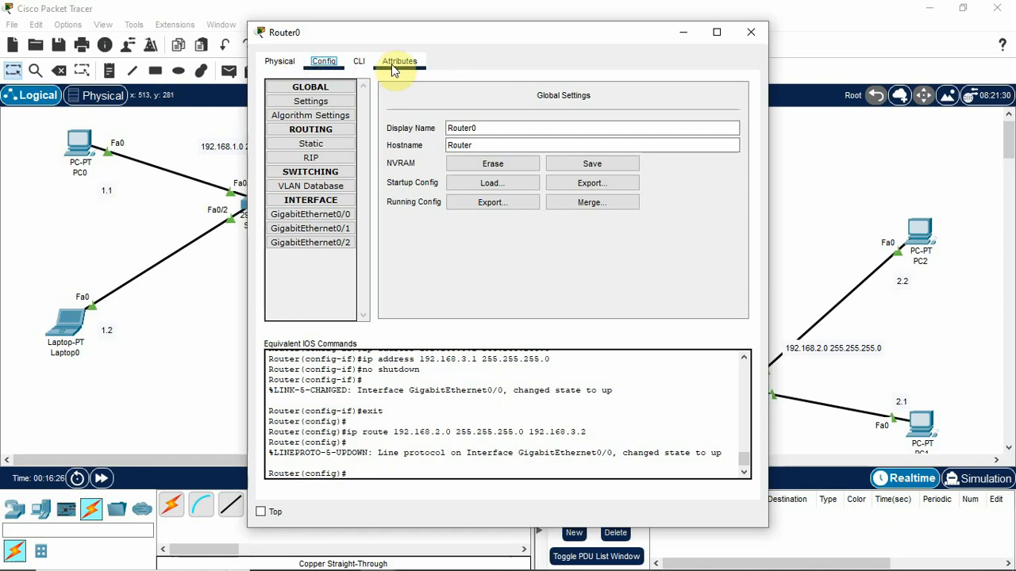
left_click(308, 102)
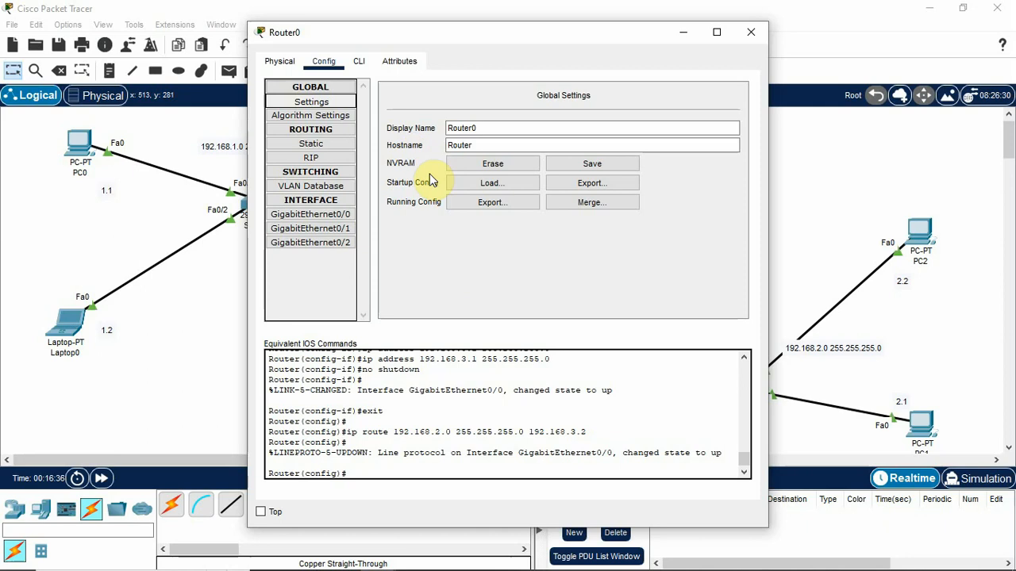
left_click(359, 63)
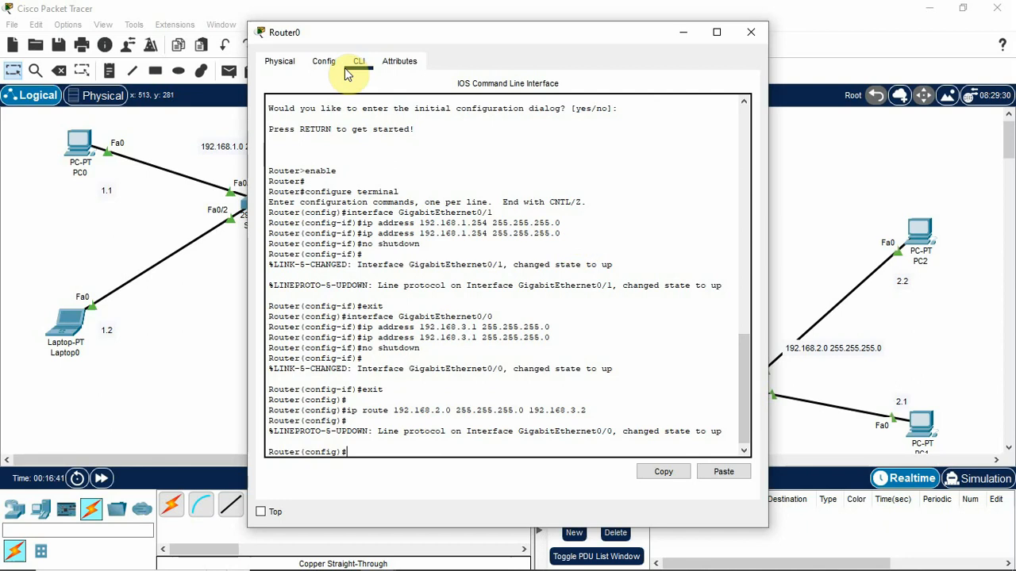
left_click(281, 62)
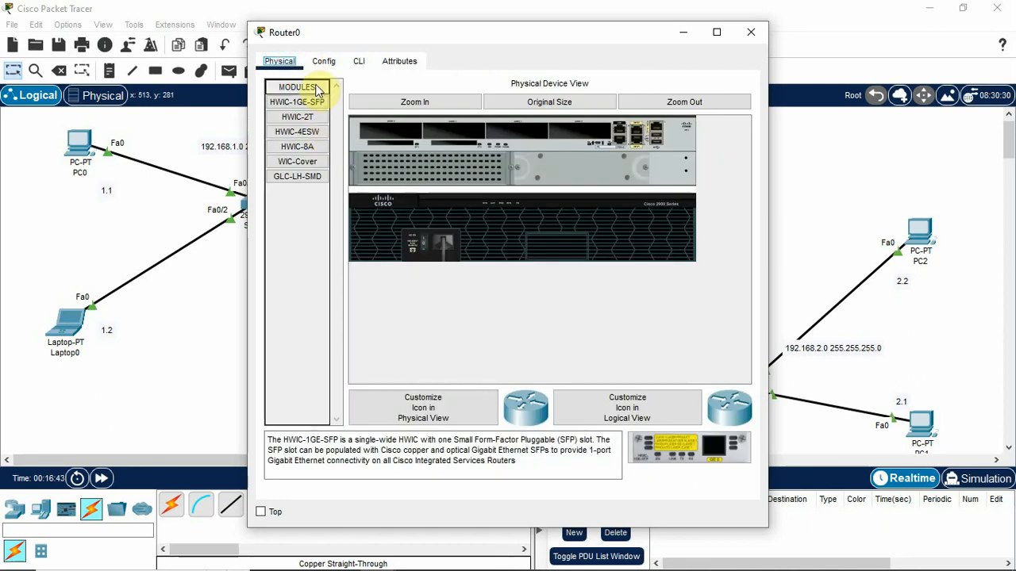
left_click(325, 64)
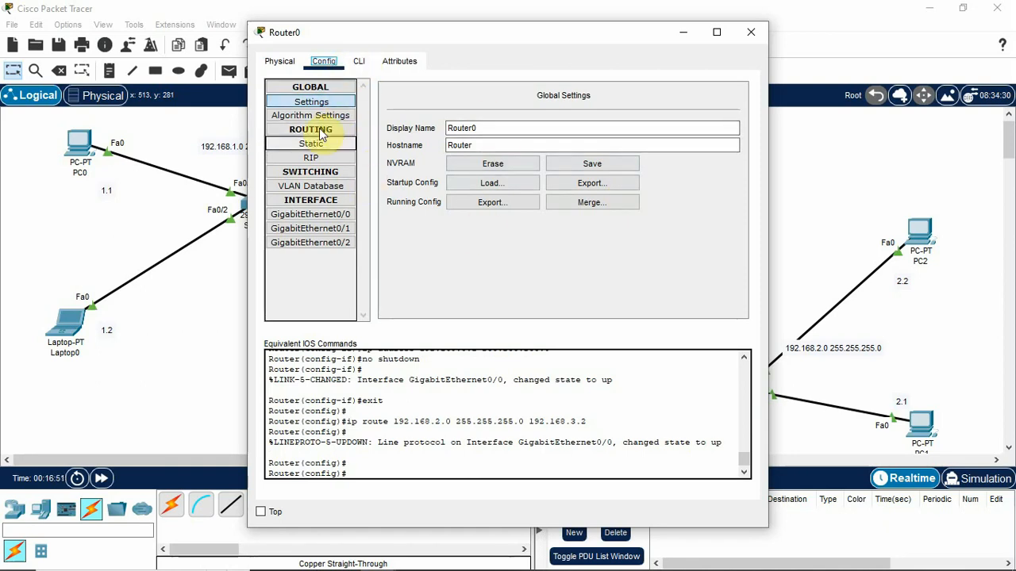
left_click(338, 161)
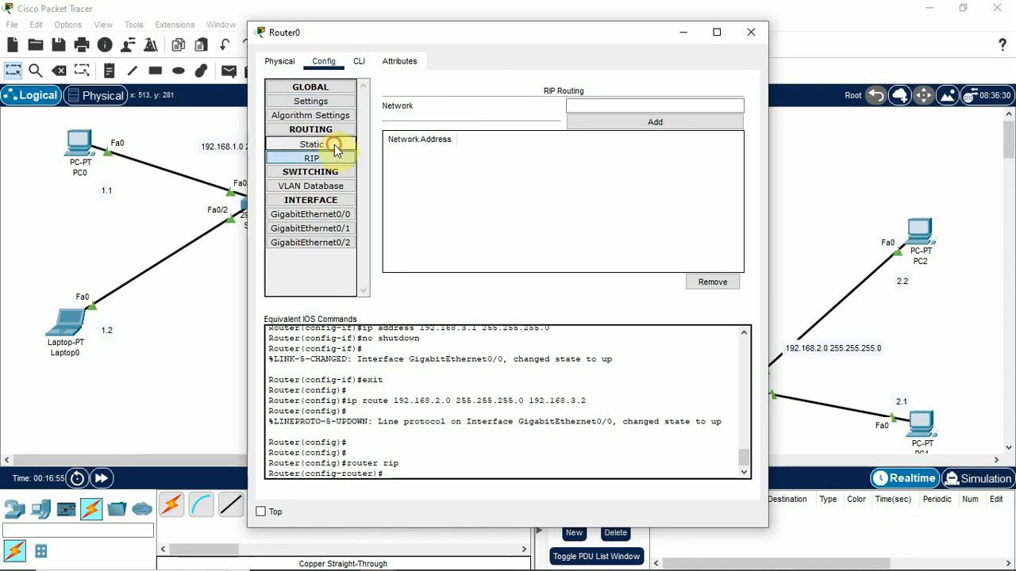
left_click(335, 147)
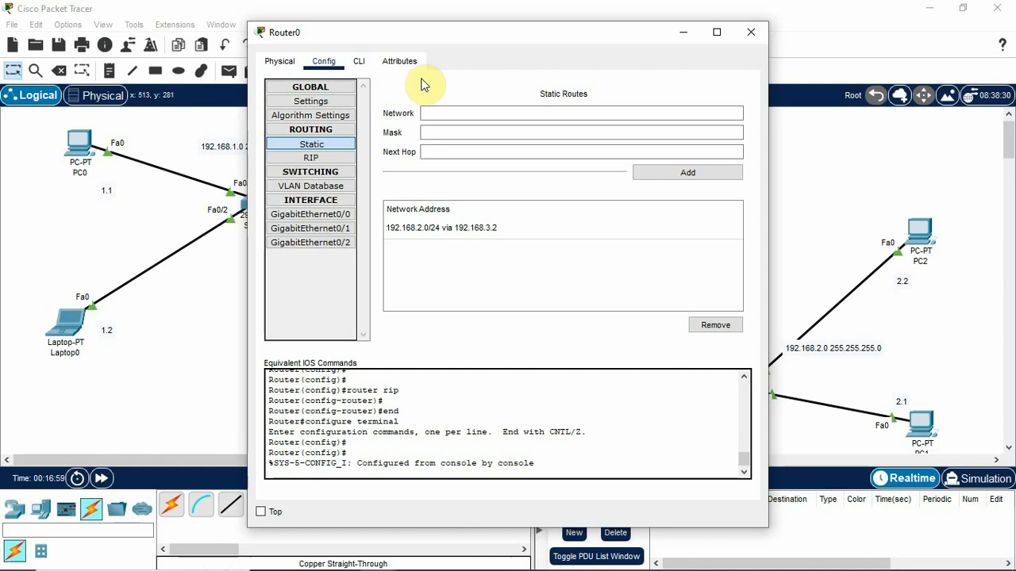
left_click(749, 36)
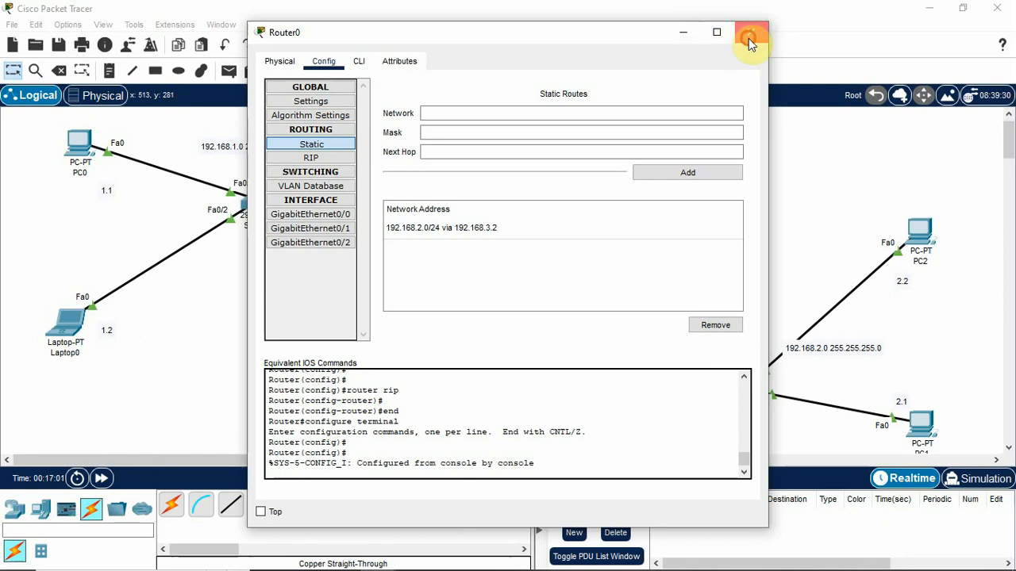
- Save the network as a Packet Tracer file named PT6 in the saves folder
left_click(62, 47)
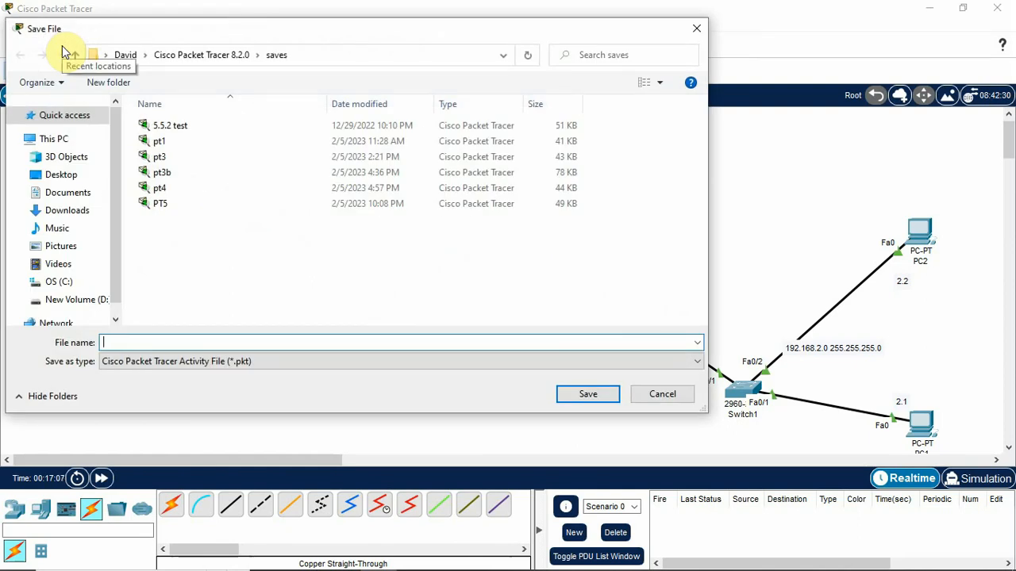
type("PT6")
key("Return")
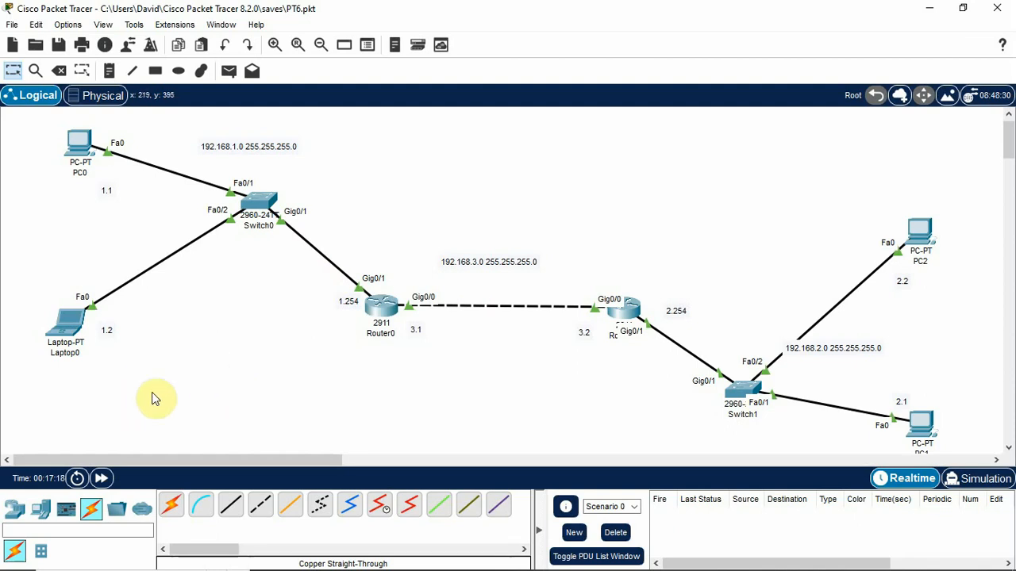
- Add a server below Switch0 and connect its FastEthernet0 to Switch0's FastEthernet0/3 with a copper straight-through cable
left_click(41, 509)
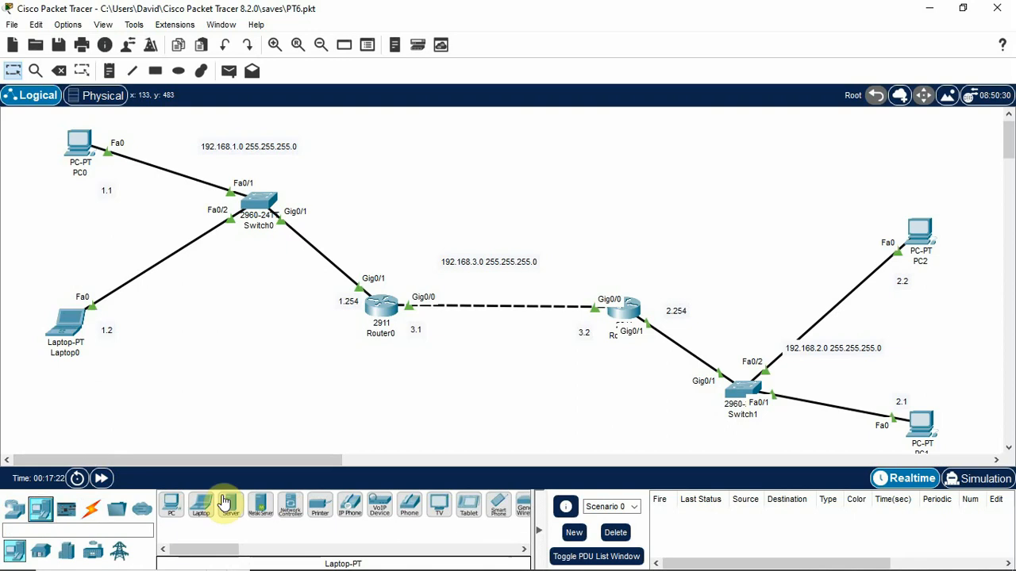
left_click(237, 336)
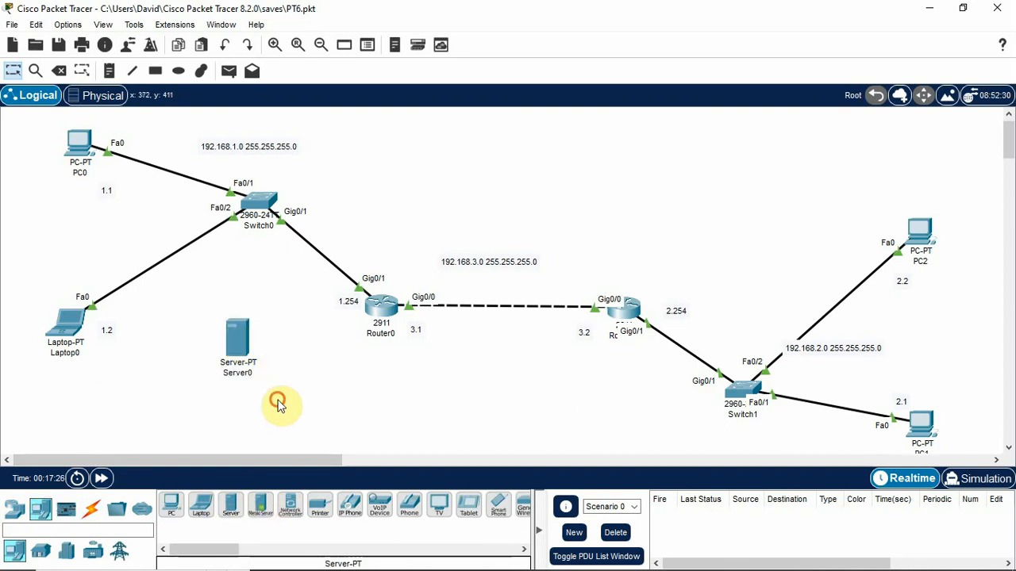
left_click(91, 506)
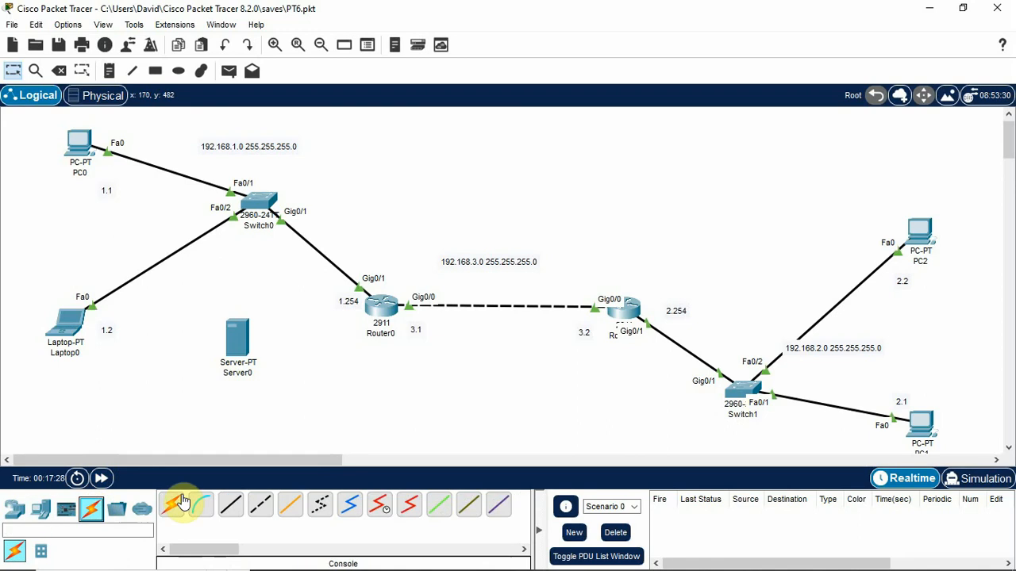
left_click(230, 506)
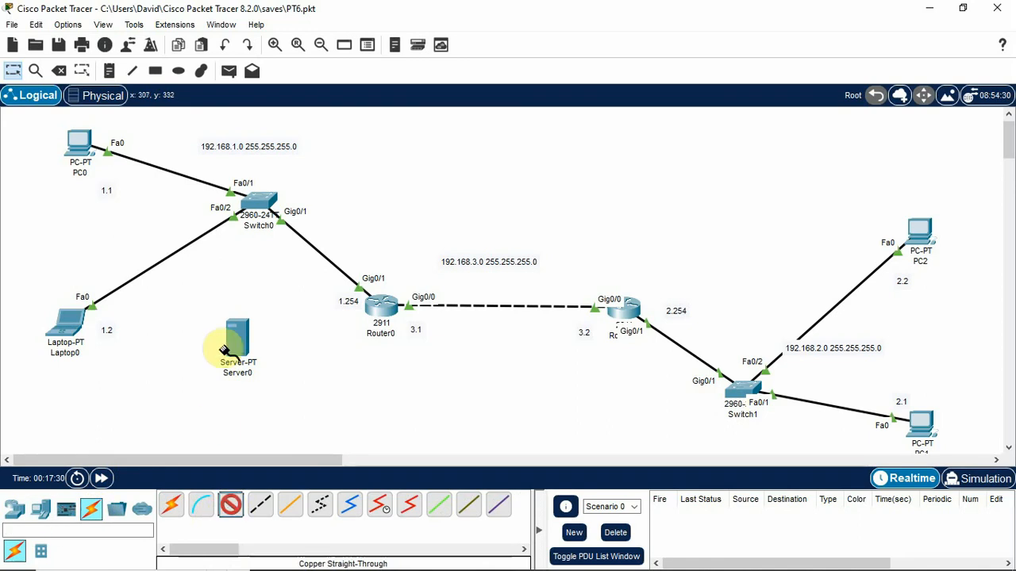
left_click(230, 341)
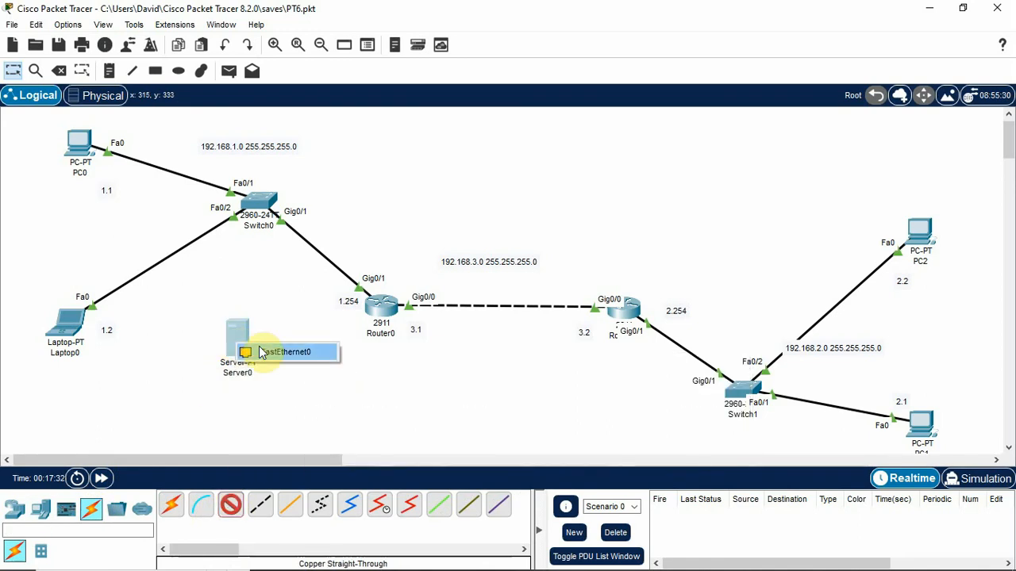
left_click(265, 350)
left_click(255, 203)
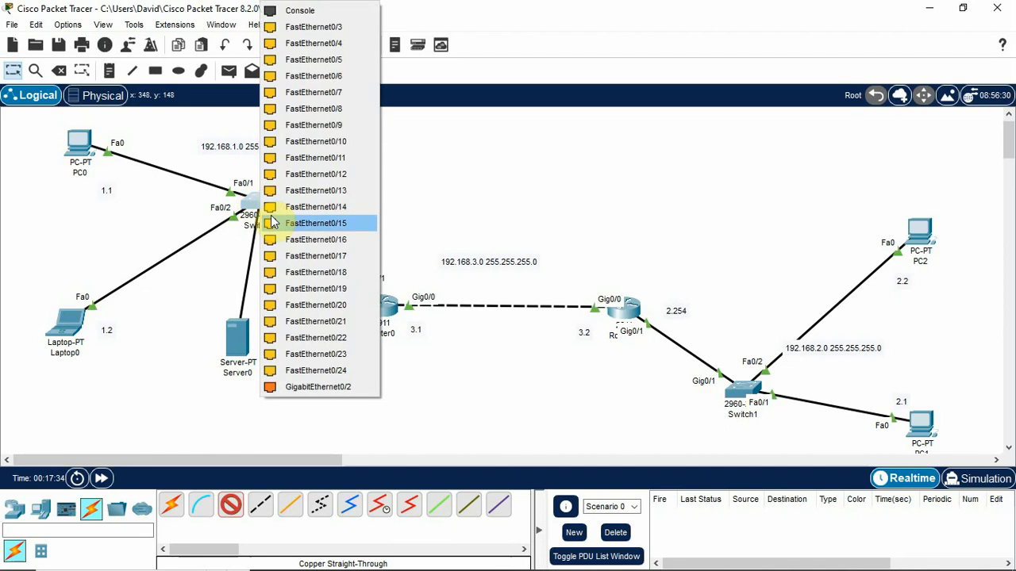
left_click(326, 29)
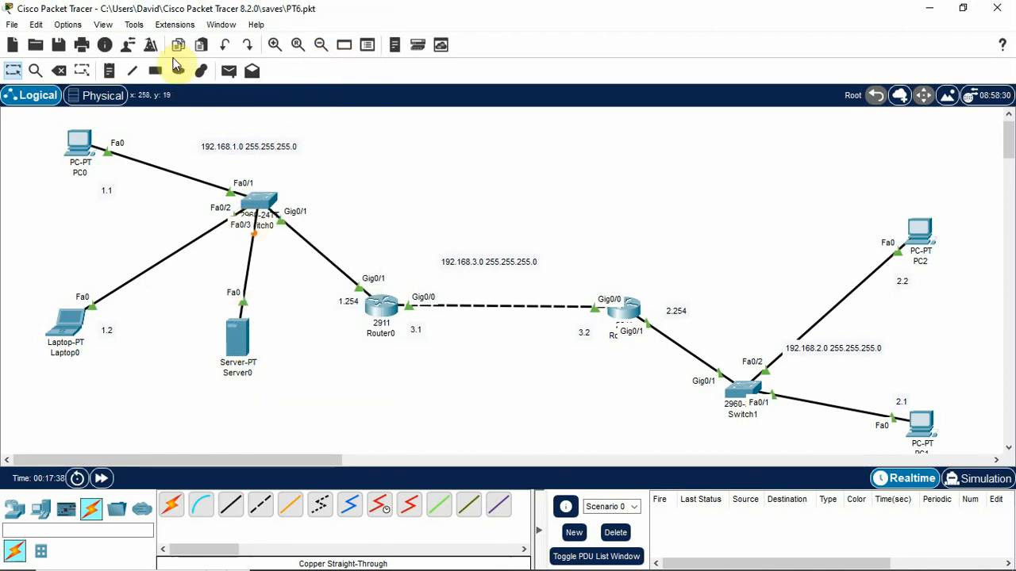
- Place a text note reading 1.3 just beside Server0
left_click(109, 71)
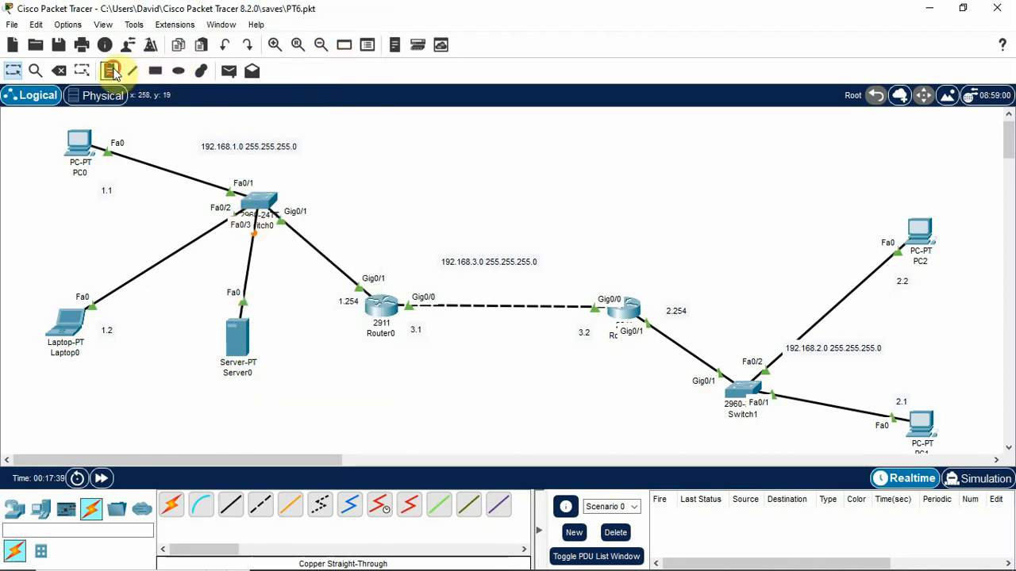
left_click(261, 309)
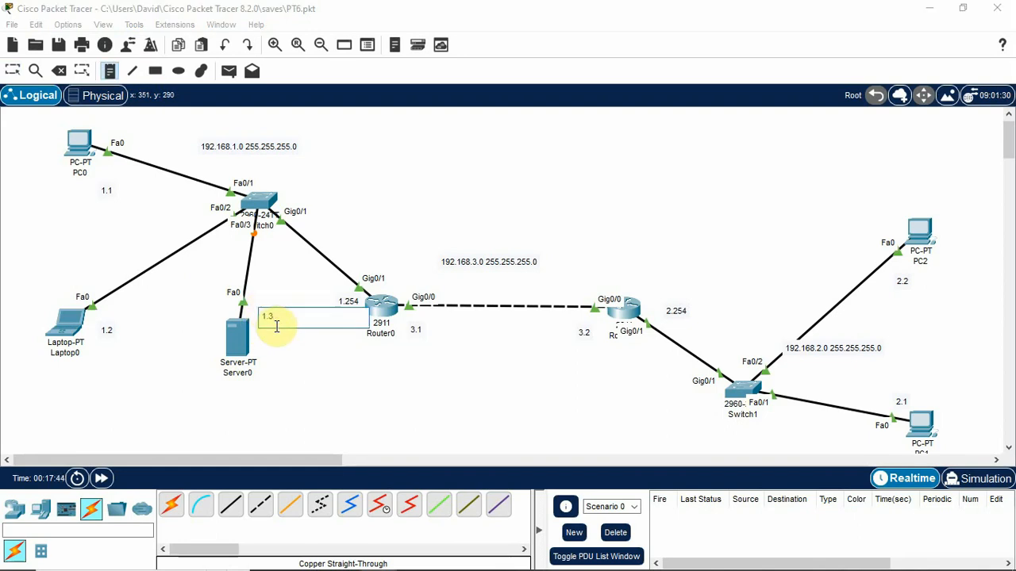
left_click(289, 378)
left_click(231, 344)
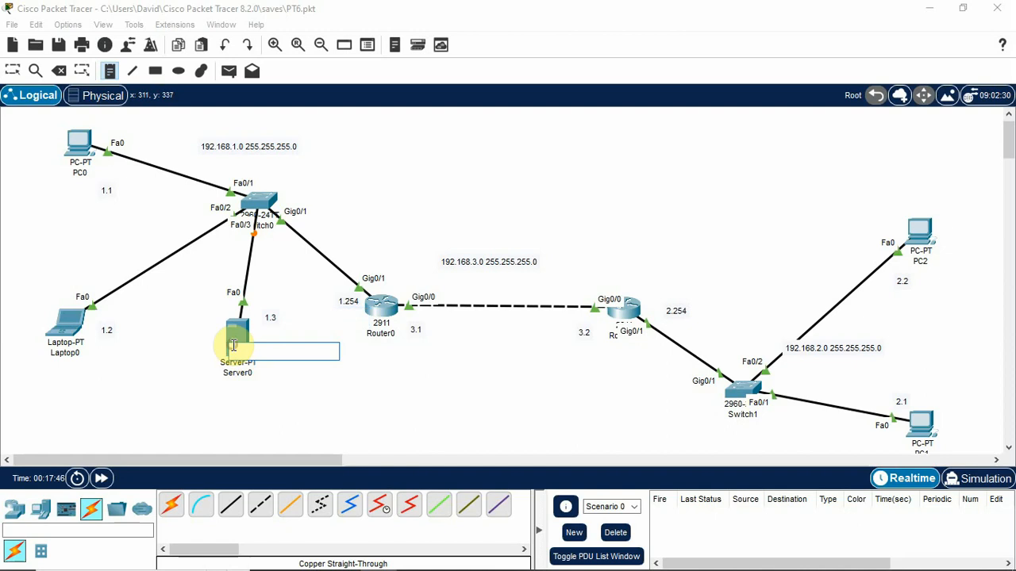
- Turn on Server0's DNS service and add an A record for WEBSERVER pointing to 192.168.1.3
key("Escape")
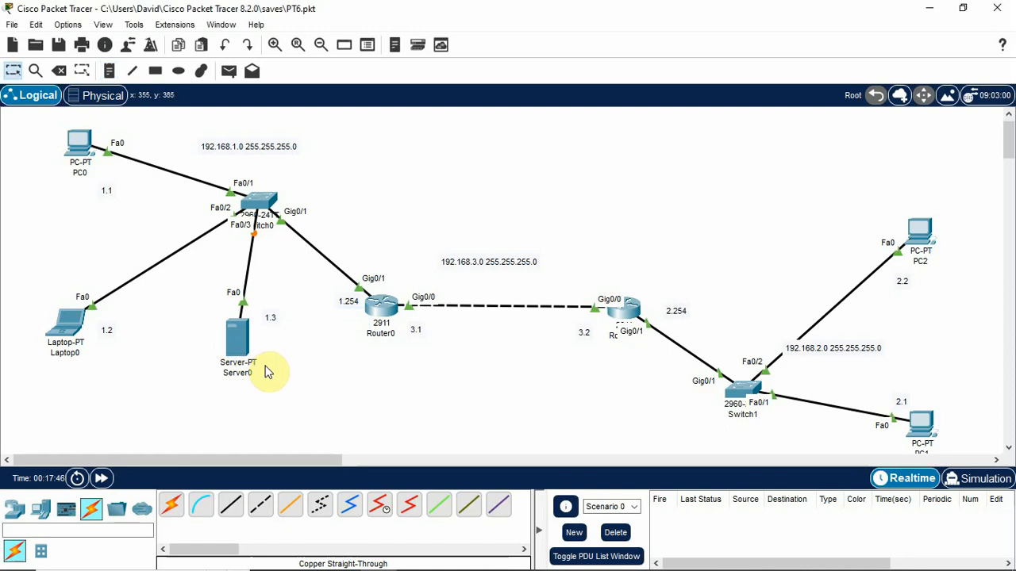
left_click(240, 335)
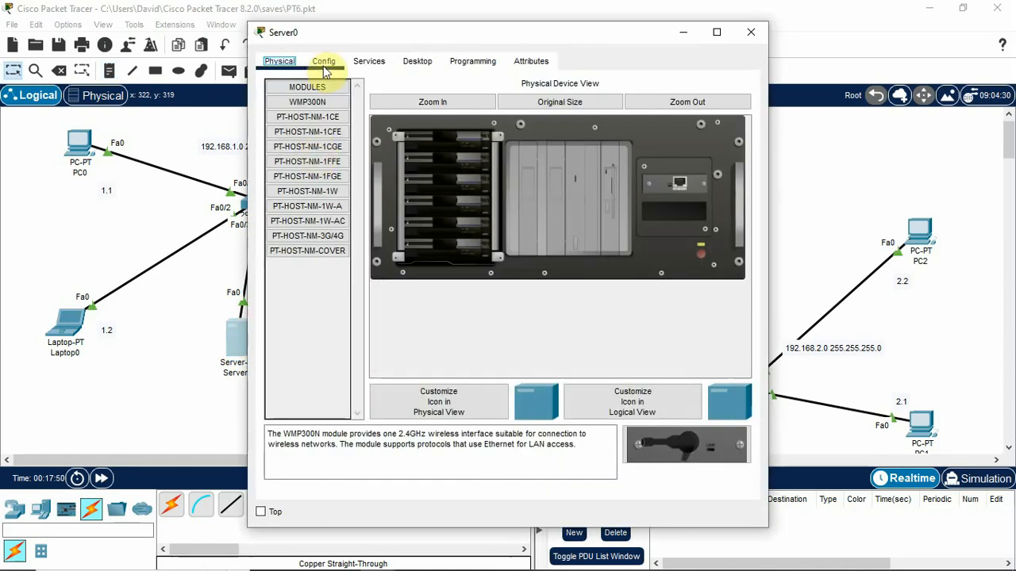
left_click(324, 68)
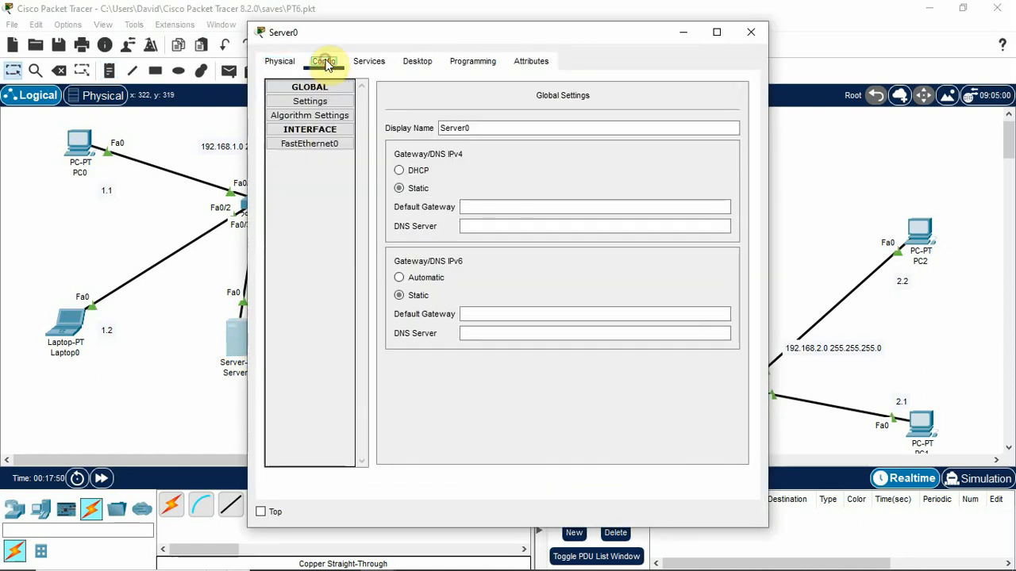
left_click(367, 64)
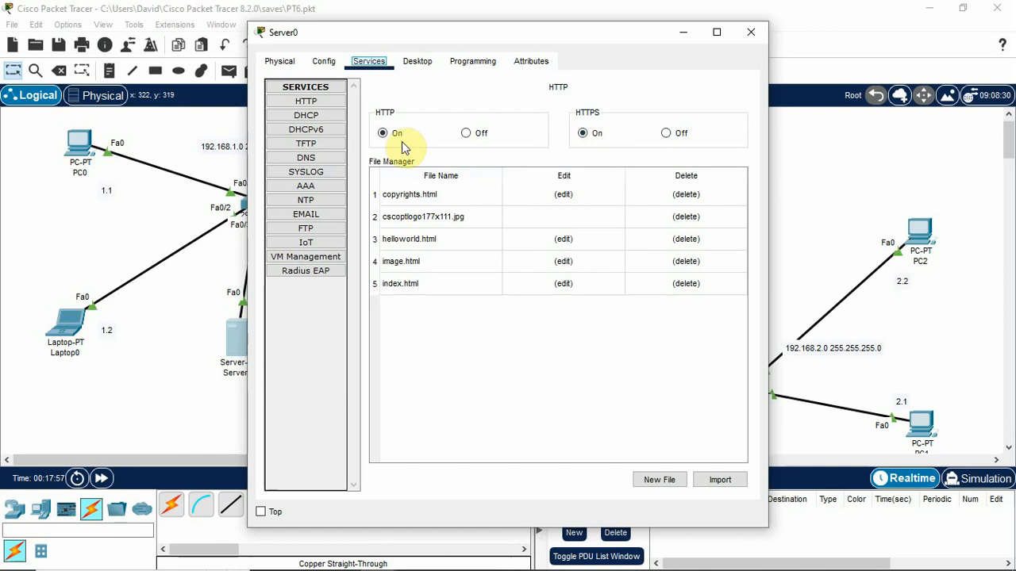
left_click(333, 158)
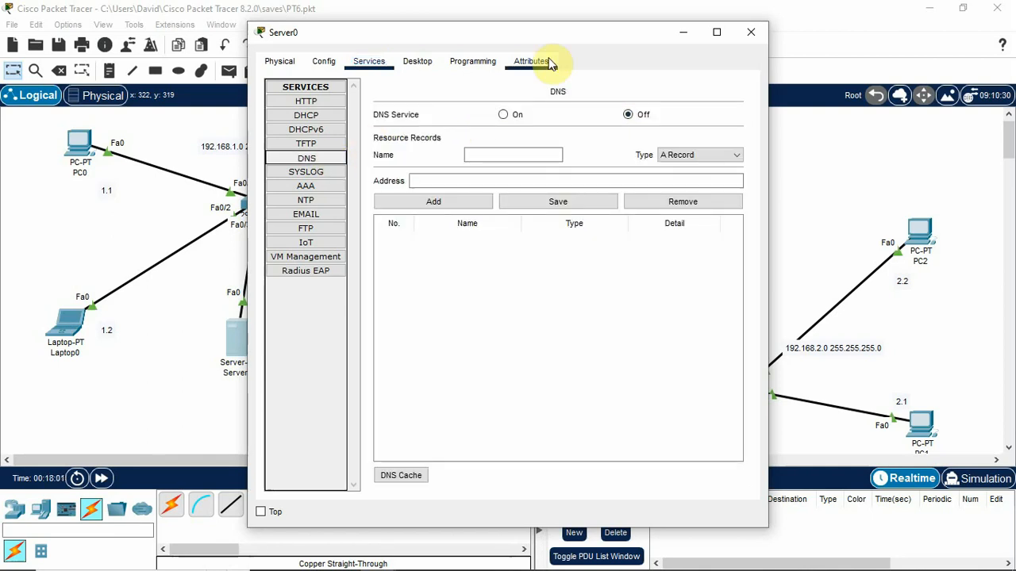
left_click_drag(572, 35, 632, 111)
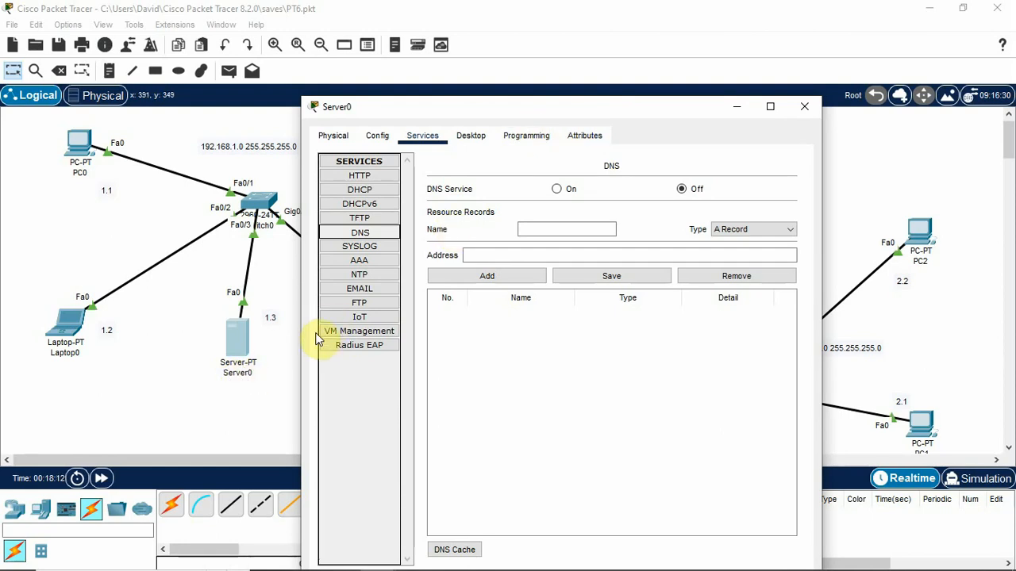
left_click(555, 228)
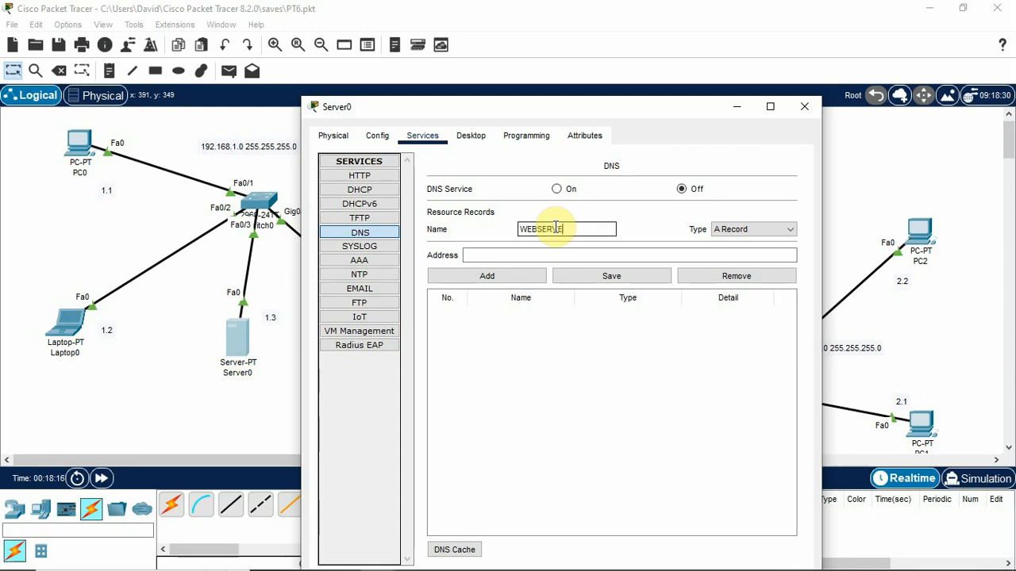
type("WEBSERVER")
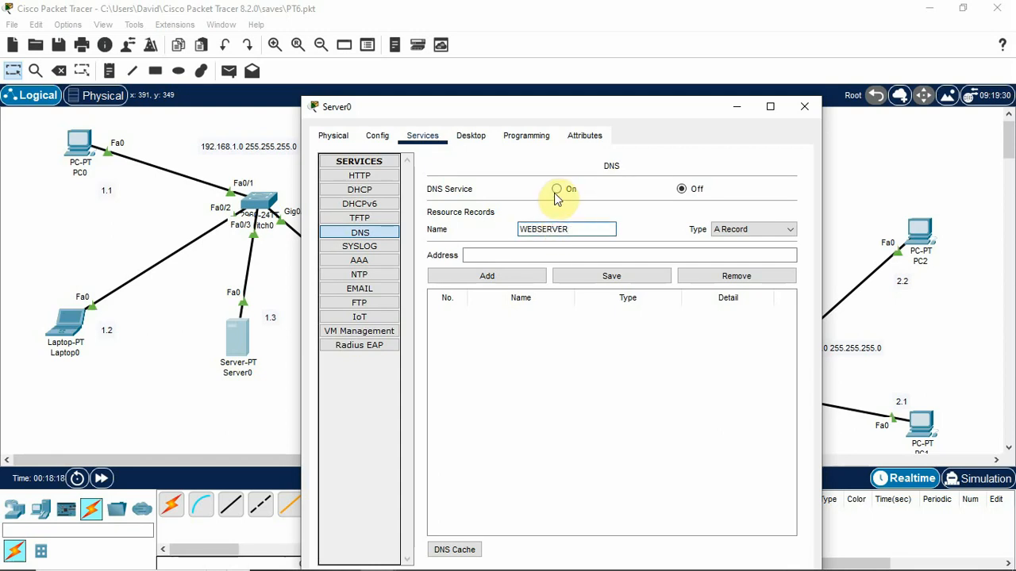
left_click(556, 188)
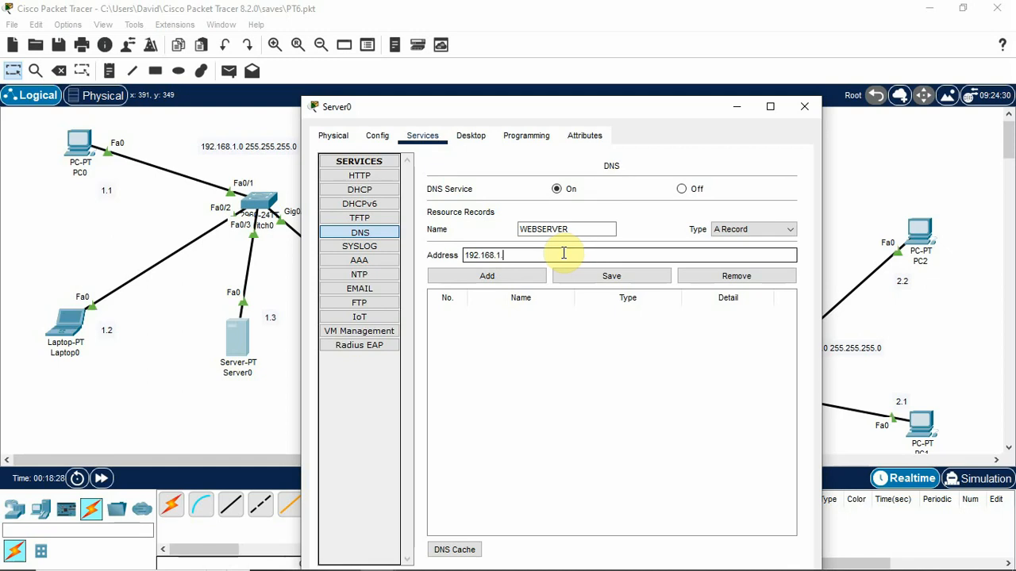
left_click(563, 254)
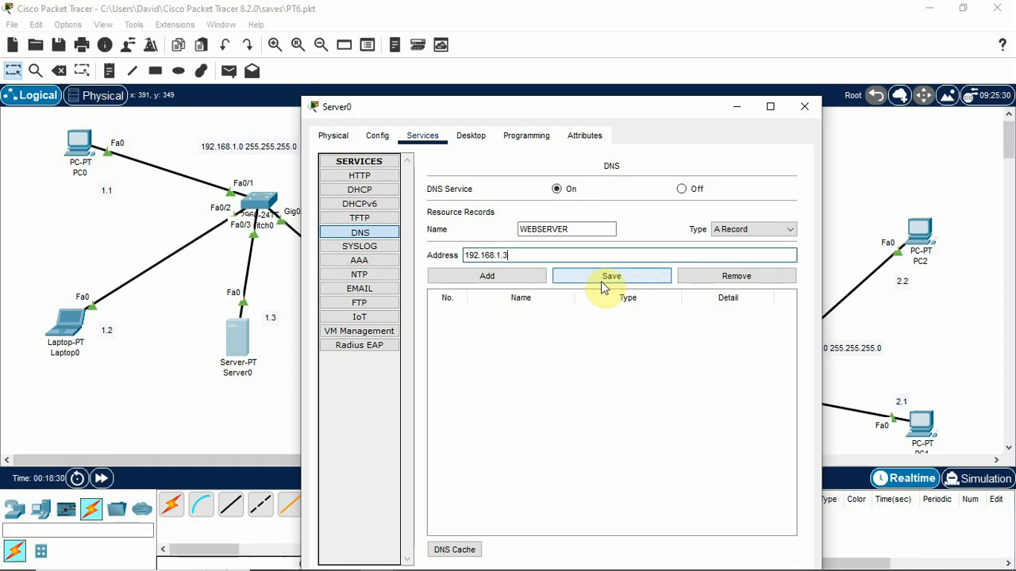
left_click(522, 275)
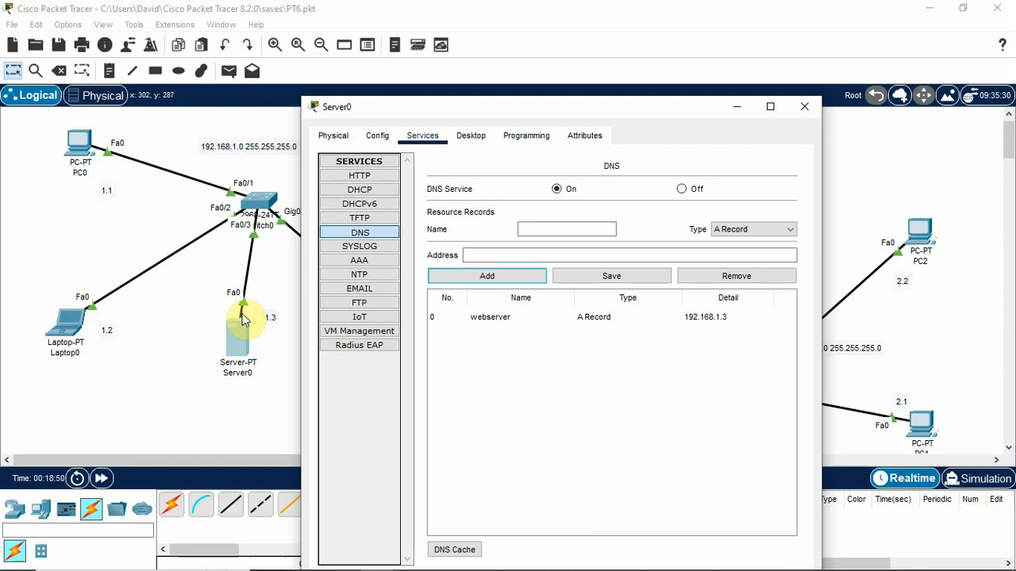
left_click(169, 329)
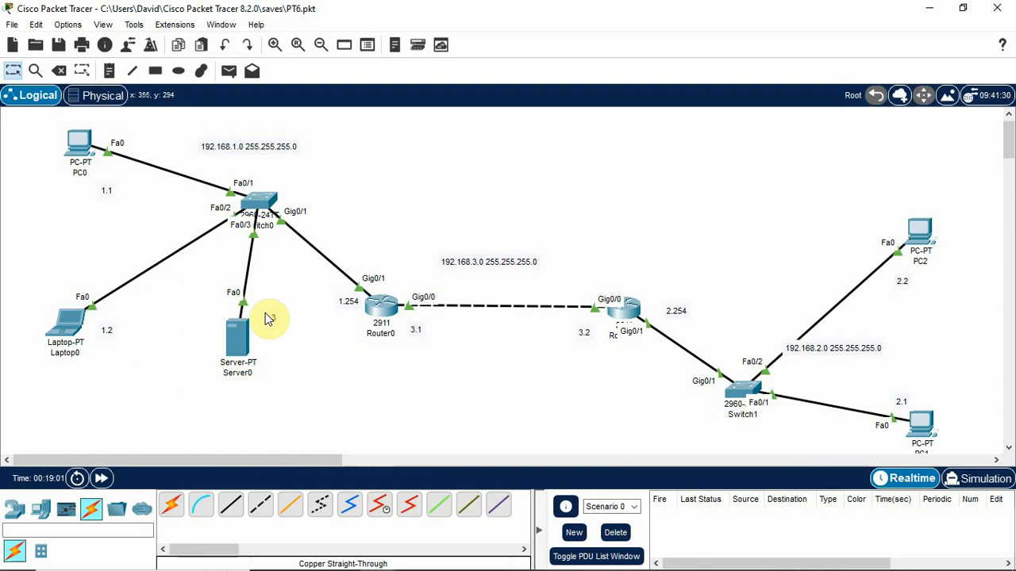
- Set PC0's DNS server to 192.168.1.3 in its IP configuration and close its window
left_click(80, 143)
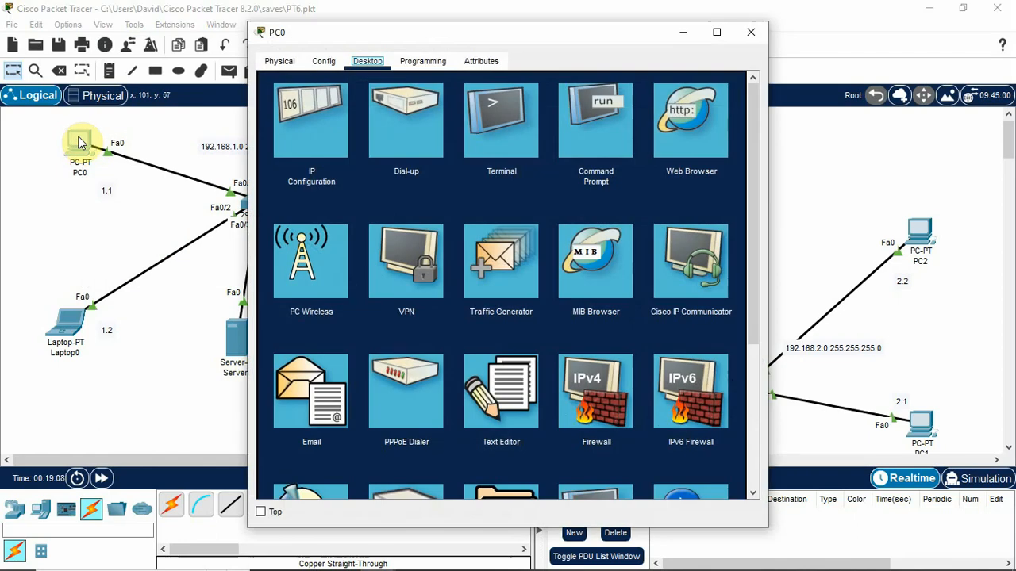
left_click(311, 129)
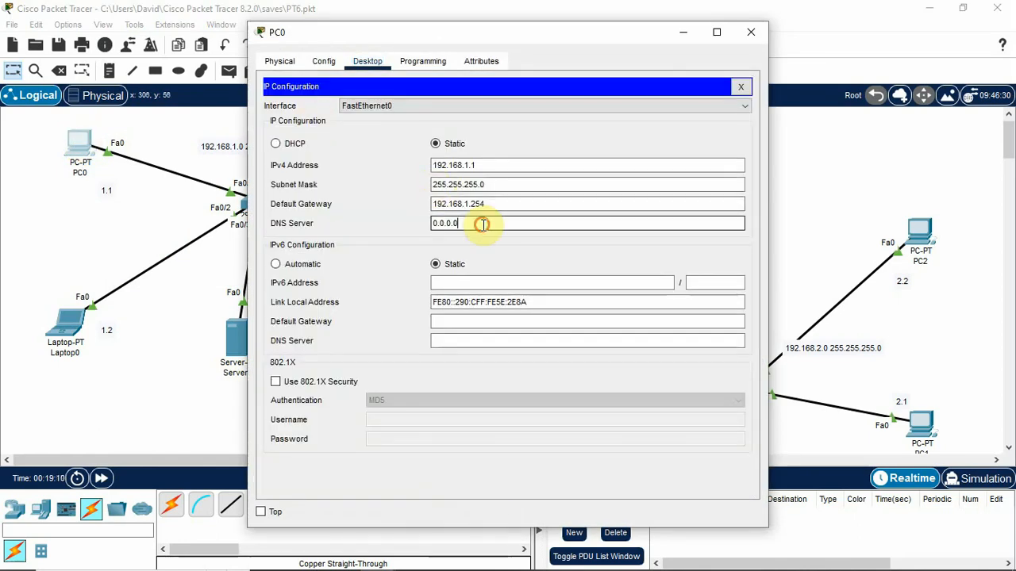
left_click_drag(482, 224, 415, 221)
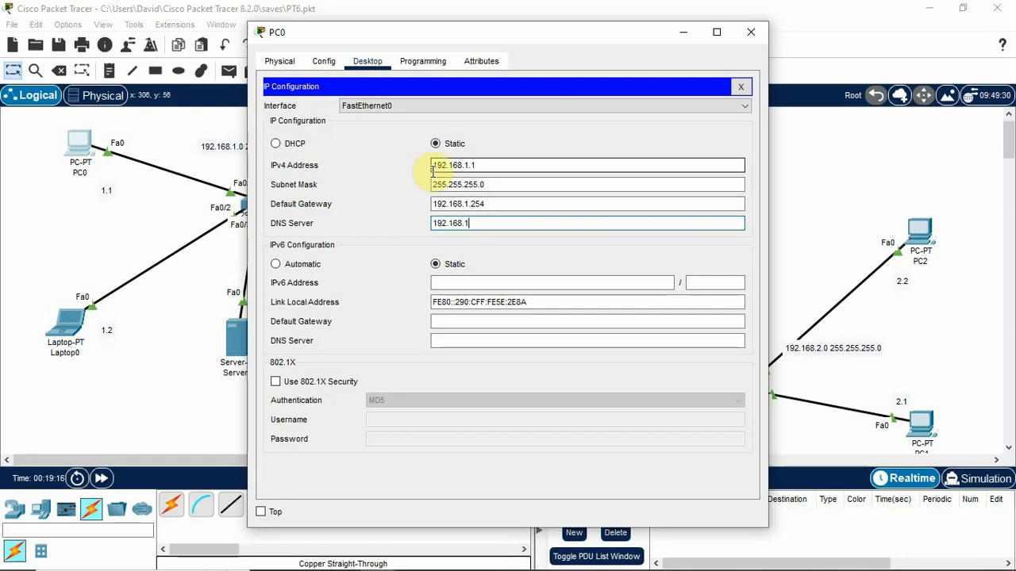
type("192.168.1.13")
key("BackSpace")
key("BackSpace")
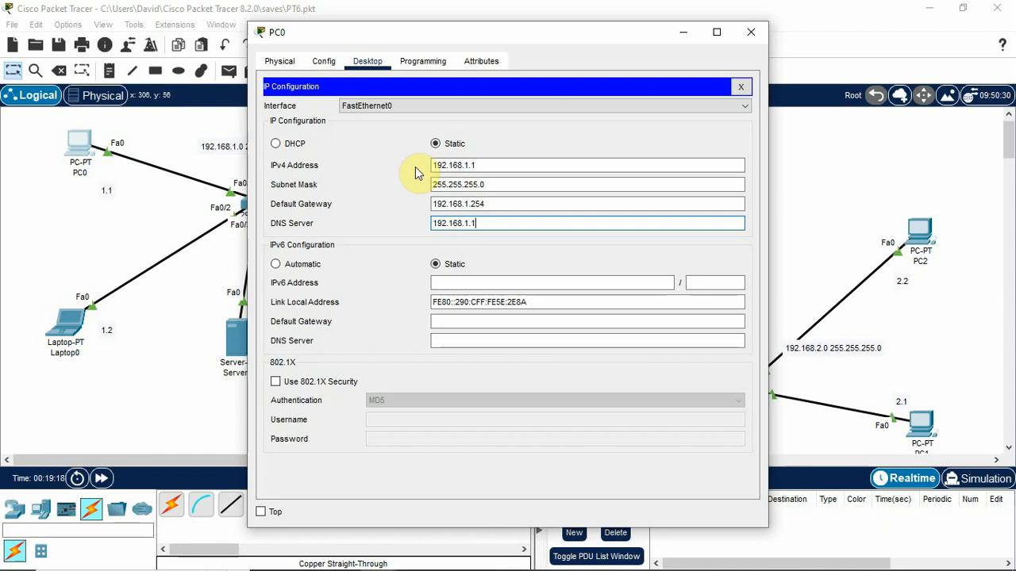
type("3")
left_click(411, 165)
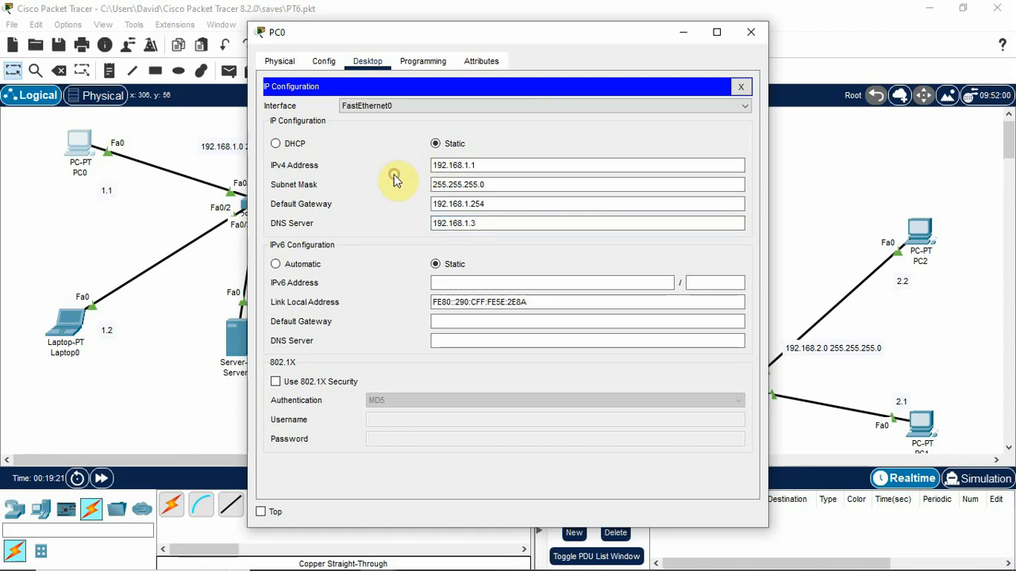
left_click(753, 37)
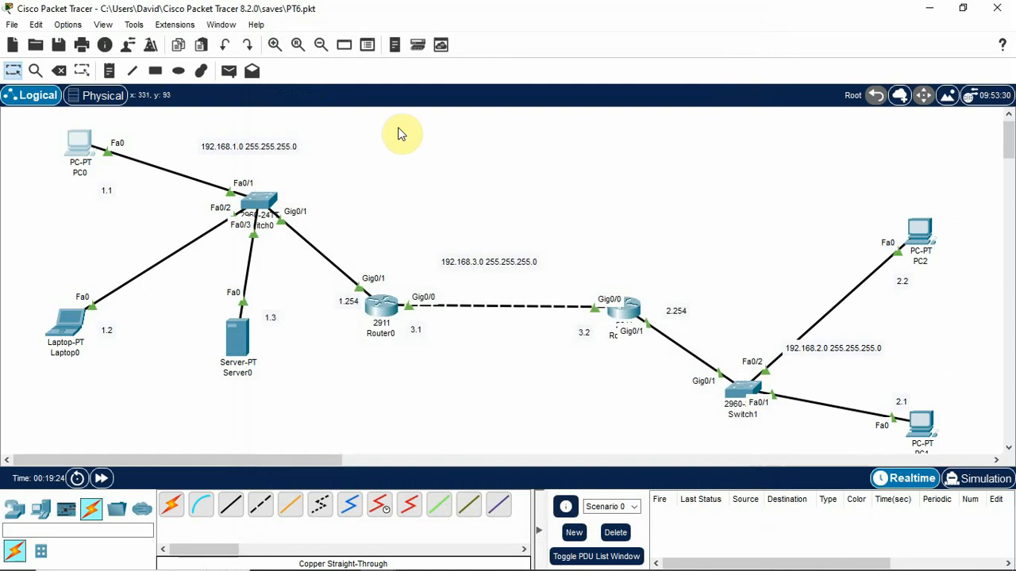
- Ping WEBSERVER from PC0's command prompt and close its window
left_click(78, 144)
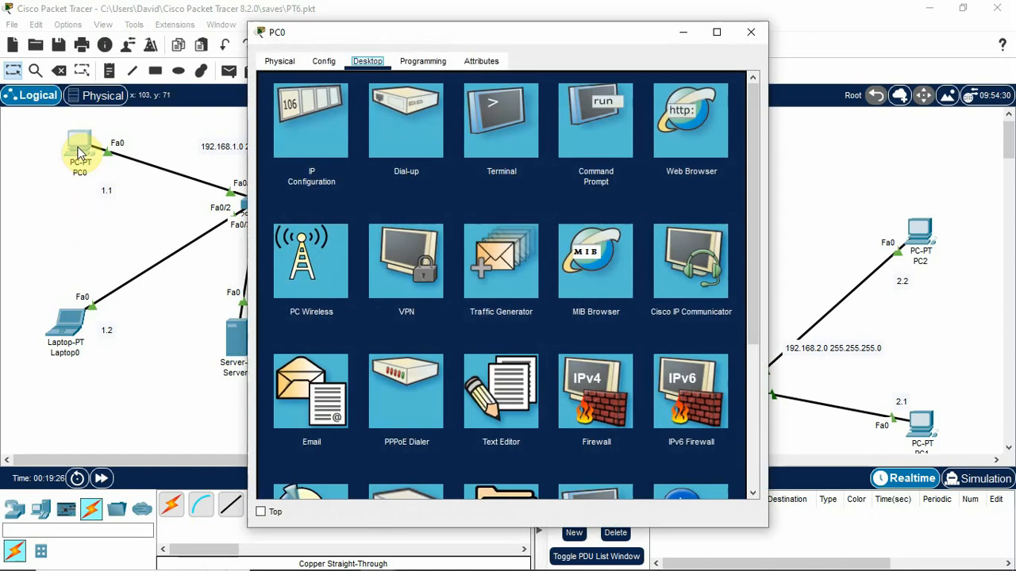
left_click(594, 127)
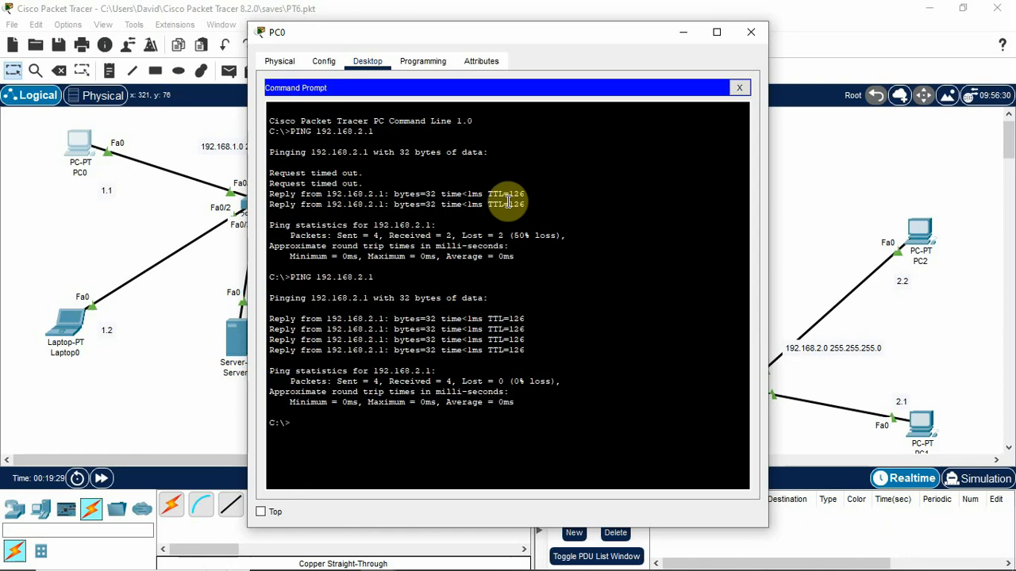
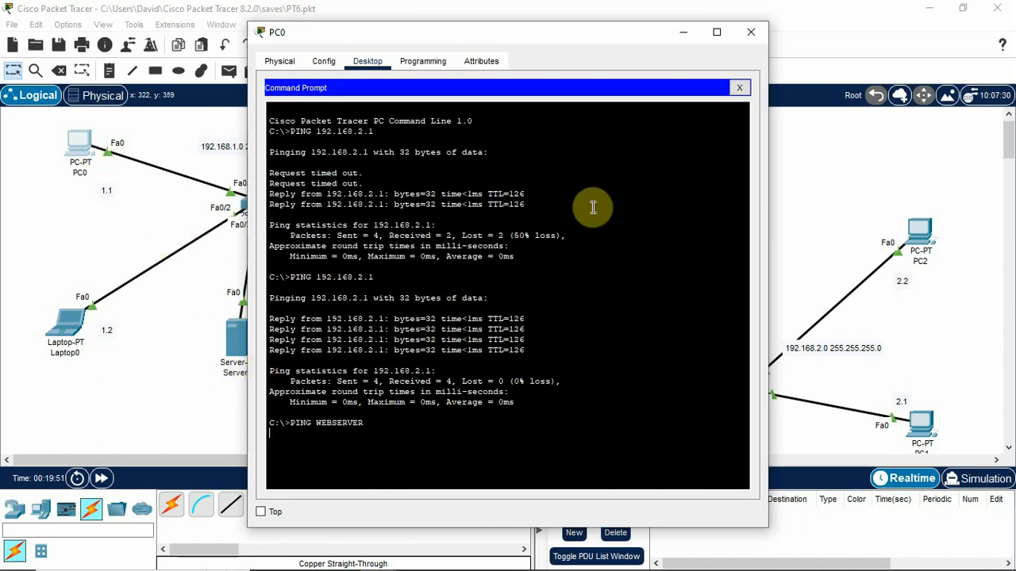
left_click(746, 36)
- Check Server0's DNS record and its DHCP and HTTP service pages, and open PC0's desktop applications
left_click(238, 345)
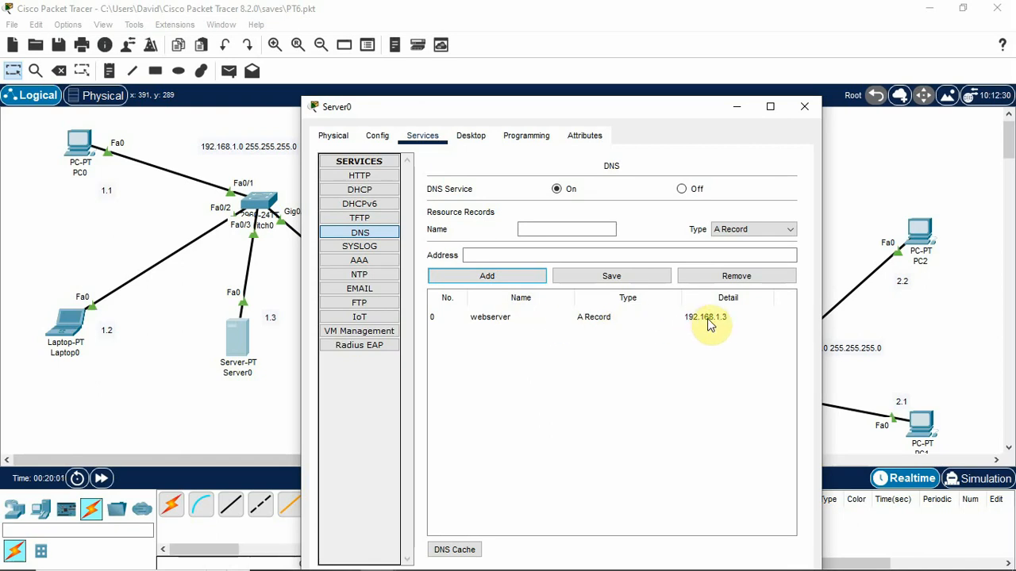
left_click(380, 190)
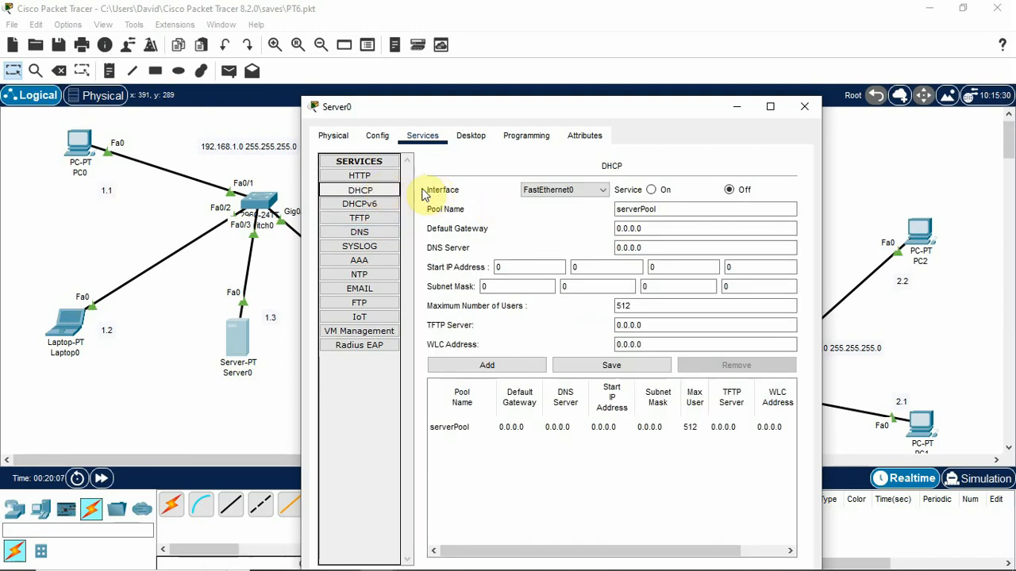
left_click(379, 176)
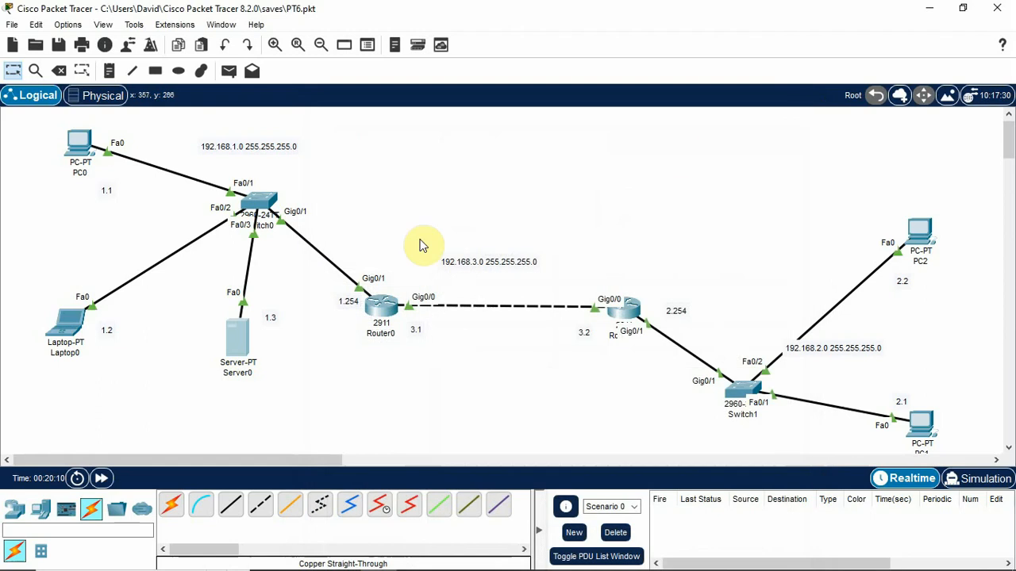
left_click(80, 144)
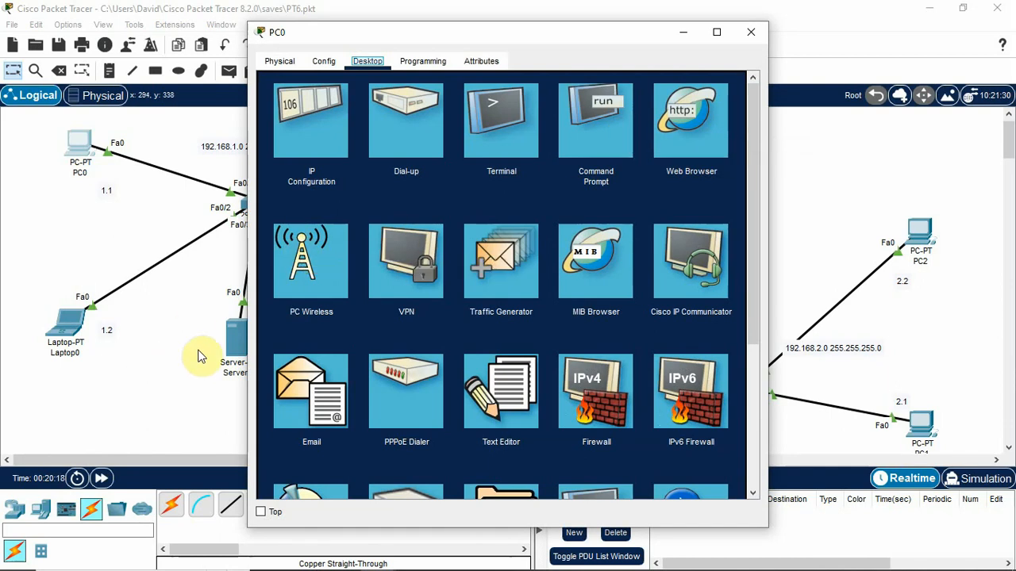
- Give Server0 the static IPv4 address 192.168.1.3 with subnet mask 255.255.255.0
left_click(241, 347)
left_click(240, 347)
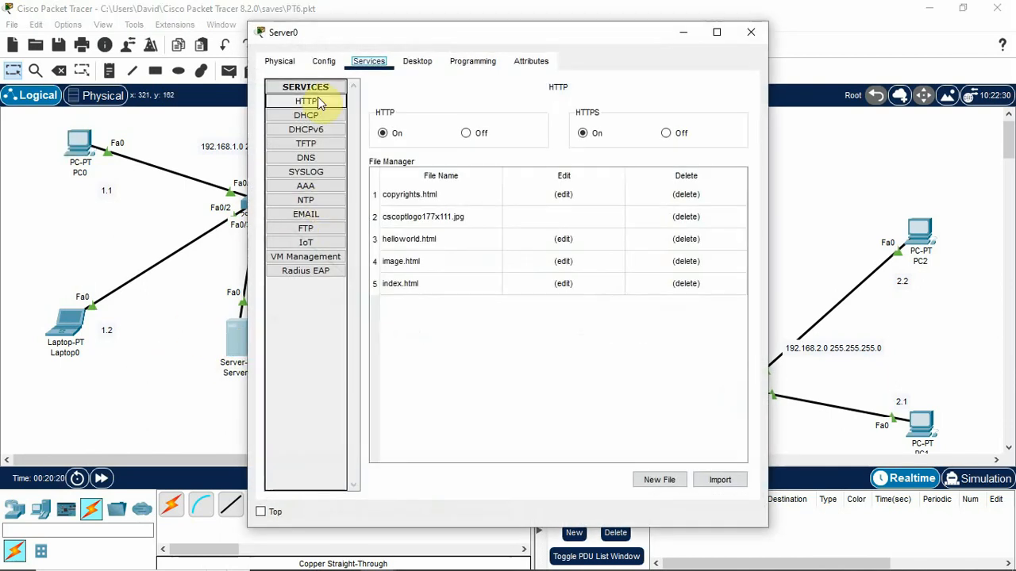
left_click(416, 62)
left_click(316, 148)
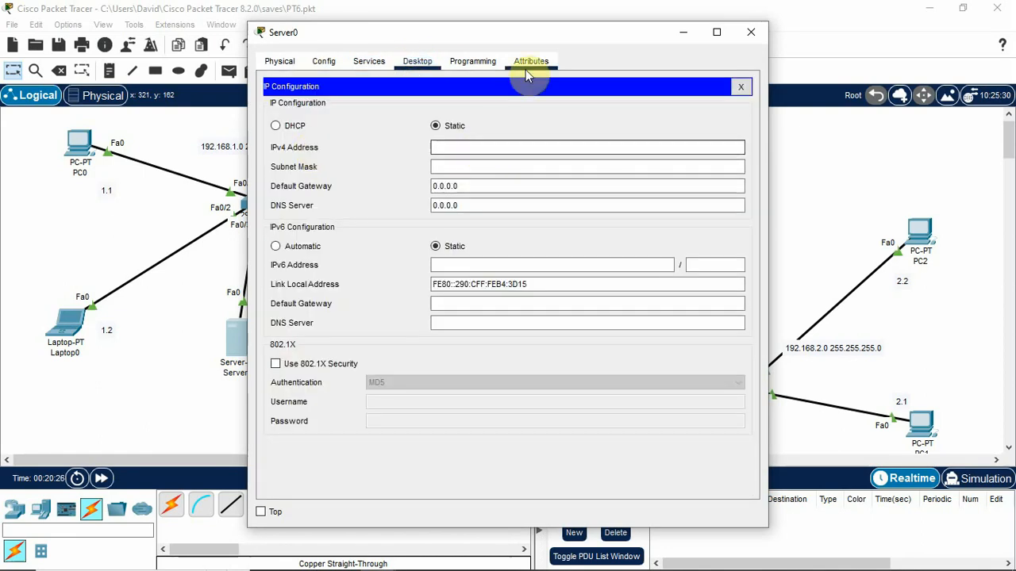
left_click_drag(550, 33, 600, 31)
left_click(553, 142)
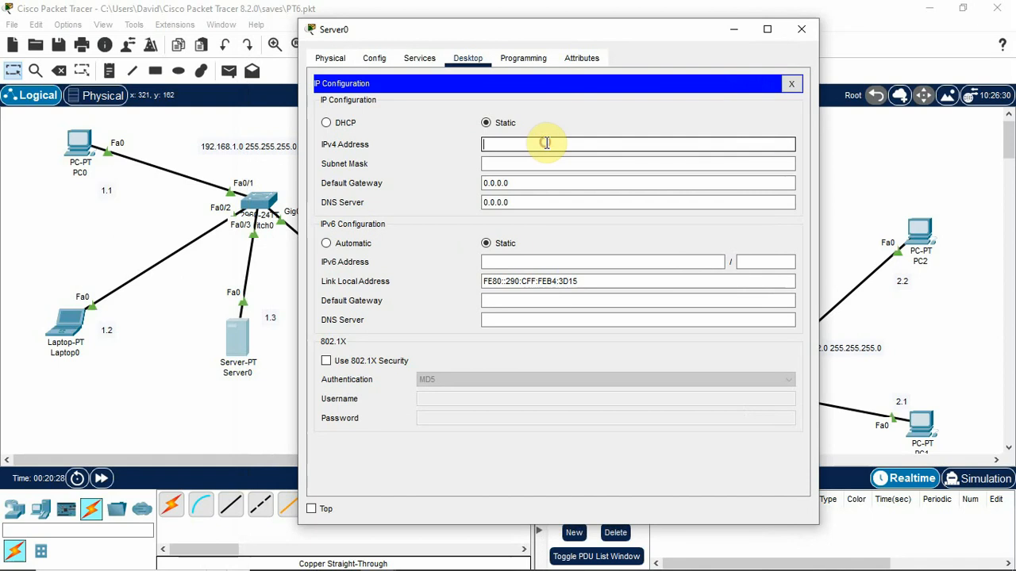
type("192.1")
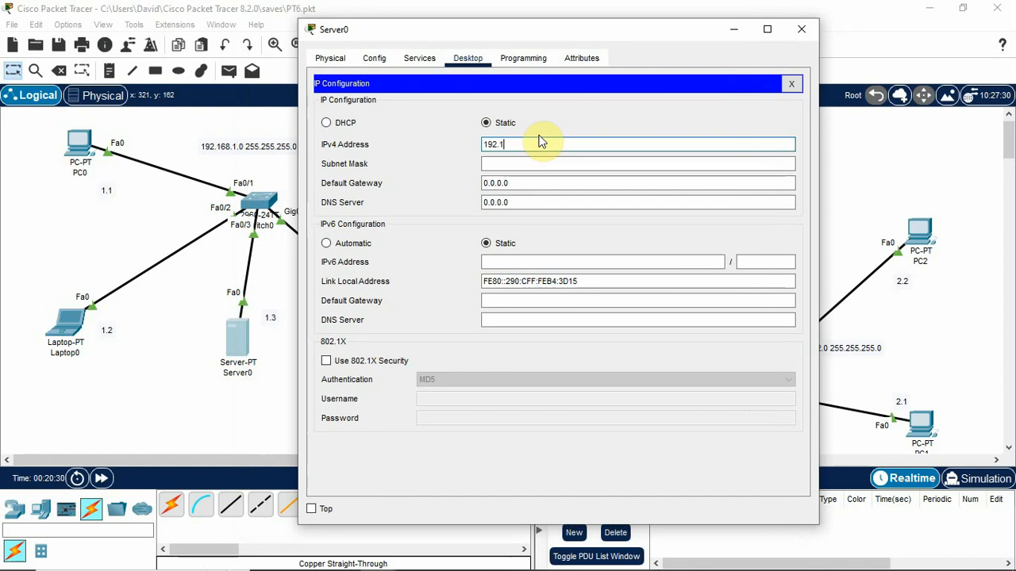
type("68.1.3")
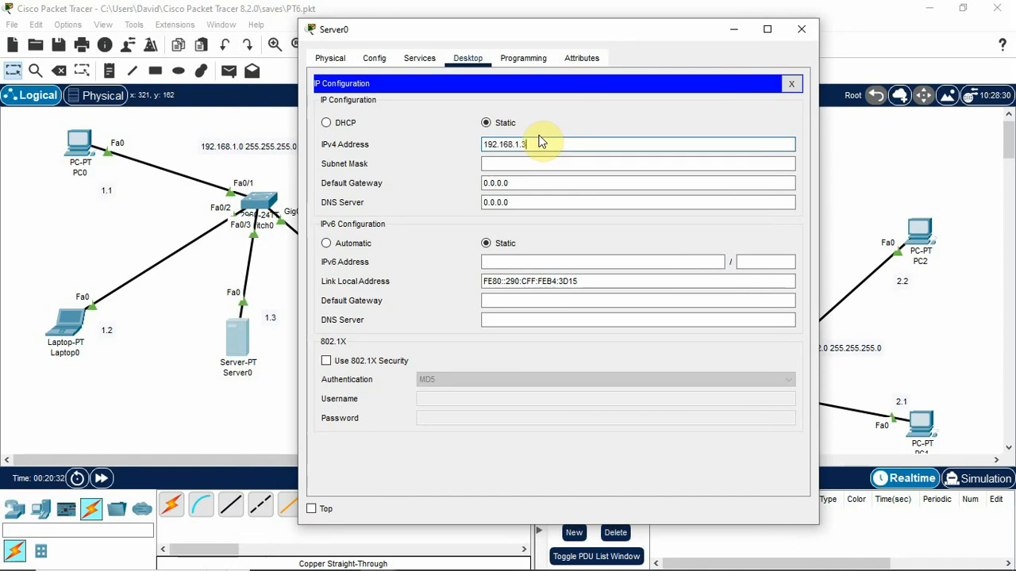
left_click(544, 163)
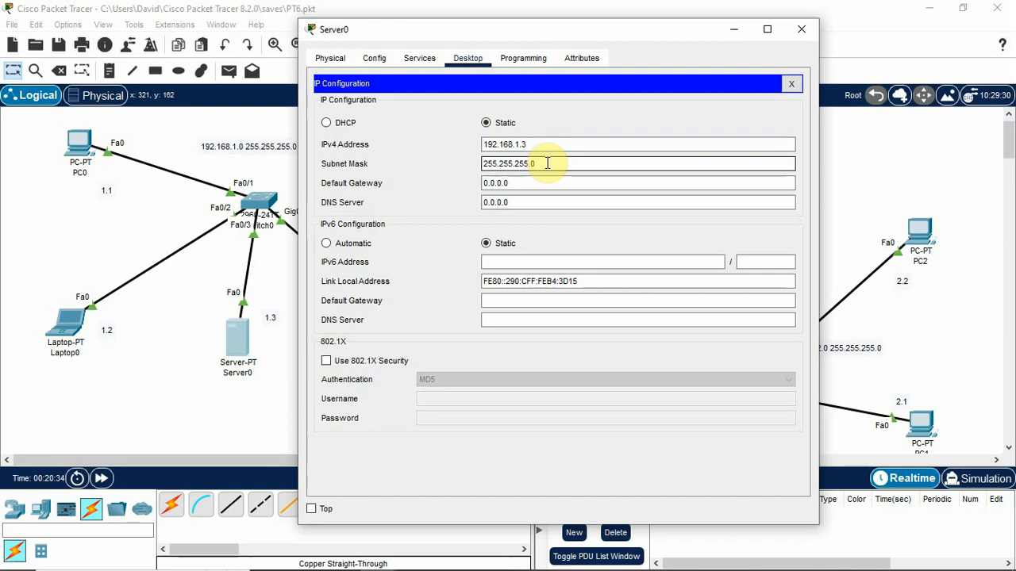
- Set Server0's IPv4 default gateway to 192.168.1.254
left_click(546, 181)
key("BackSpace")
key("BackSpace")
key("BackSpace")
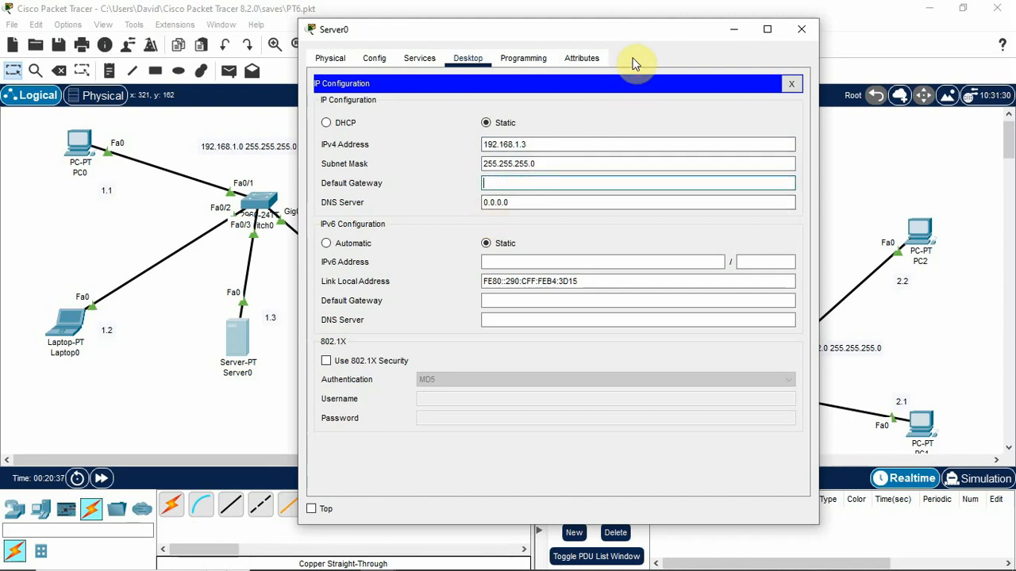
left_click_drag(635, 43, 793, 33)
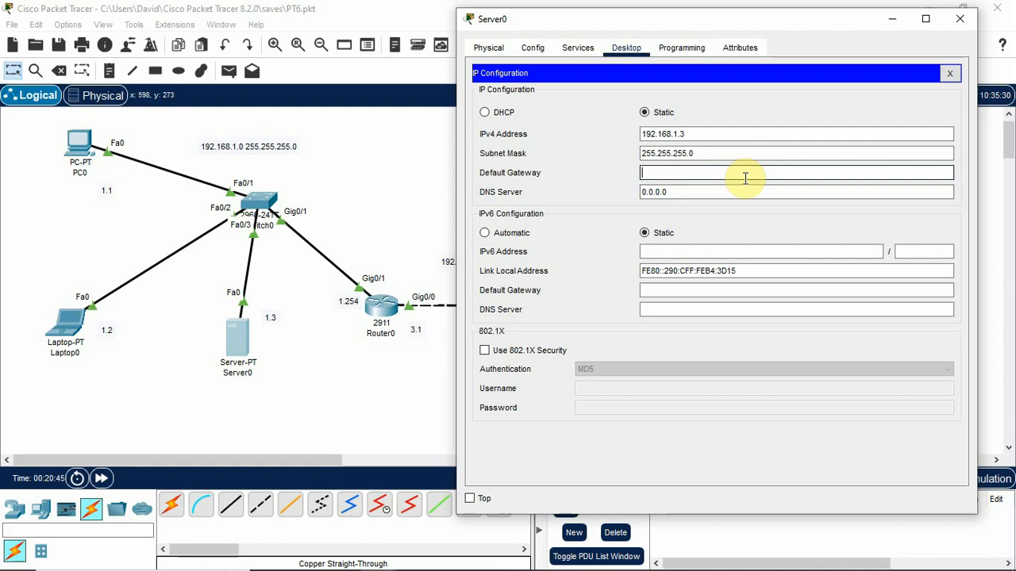
type("192.168.1.254")
- Set Server0's IPv4 DNS server to 192.168.1.3 and close its window
left_click(726, 190)
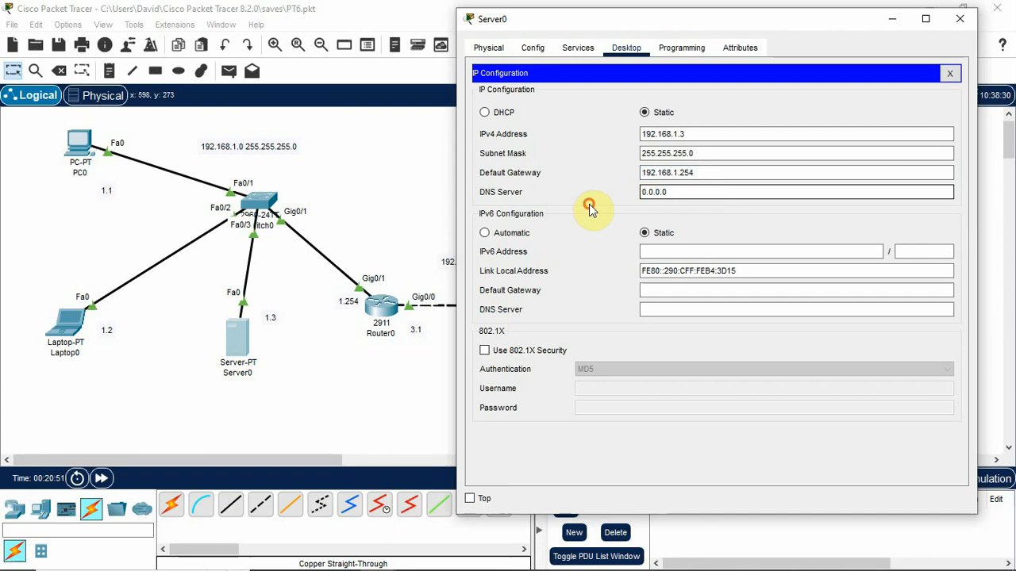
left_click_drag(679, 192, 639, 192)
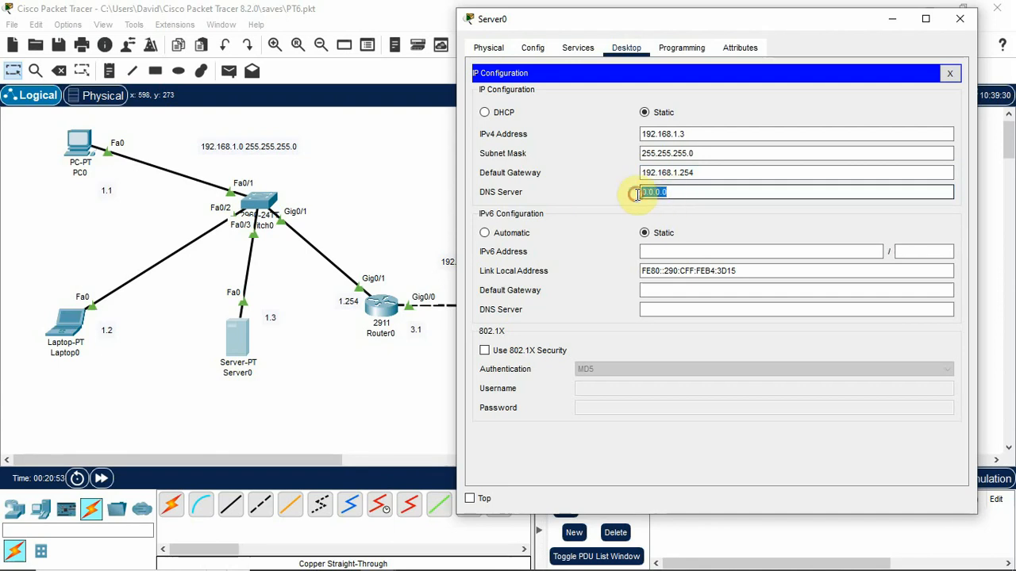
type("192.168.1.3")
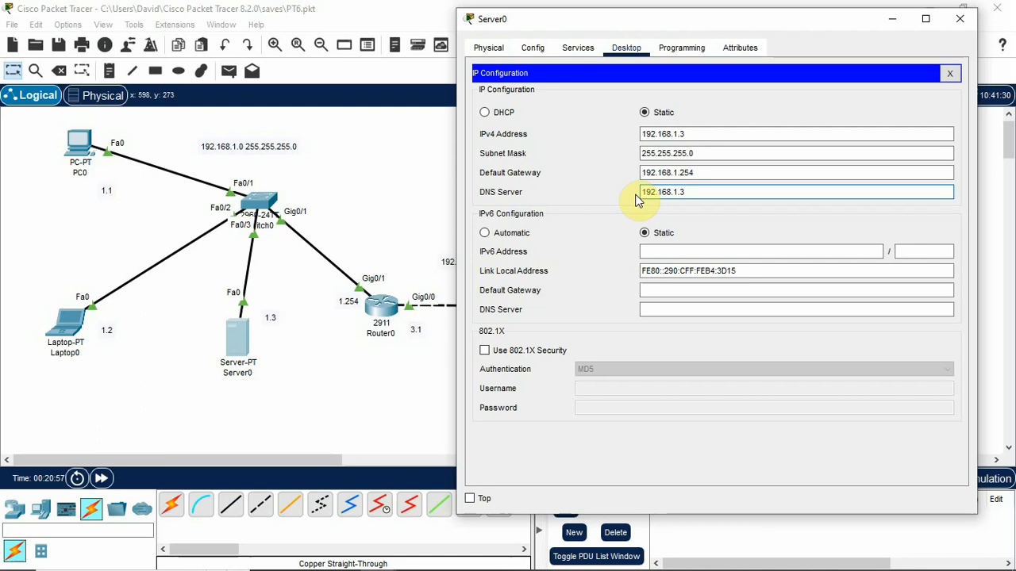
left_click(600, 196)
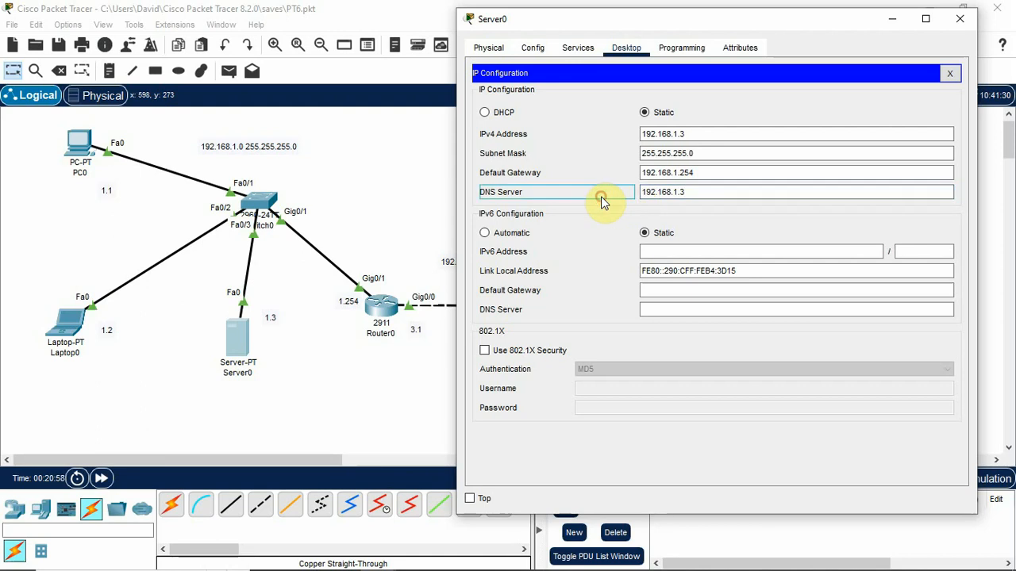
left_click(959, 18)
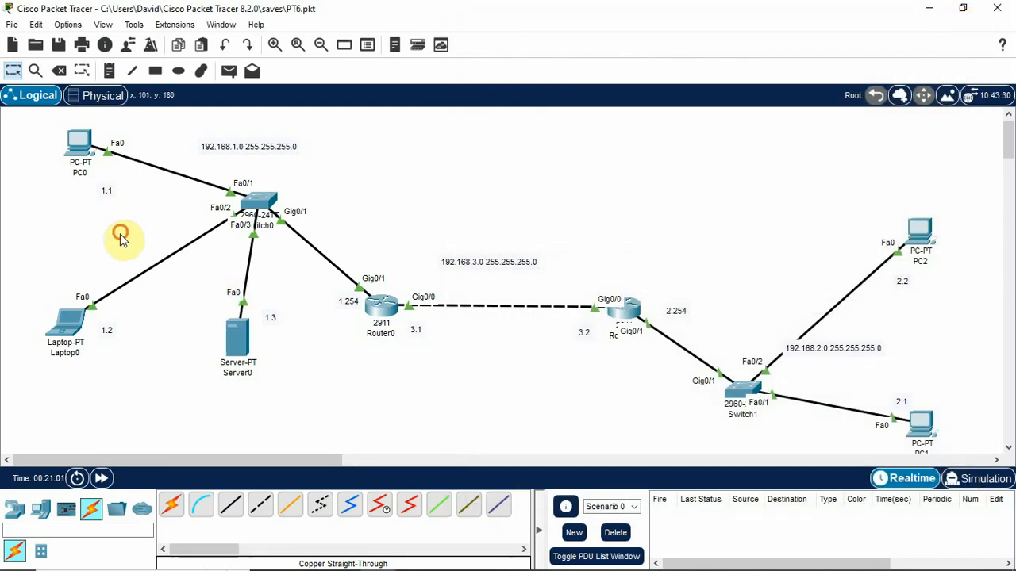
- Repeat the WEBSERVER ping from PC0's command prompt and close the PC0 window
left_click(81, 143)
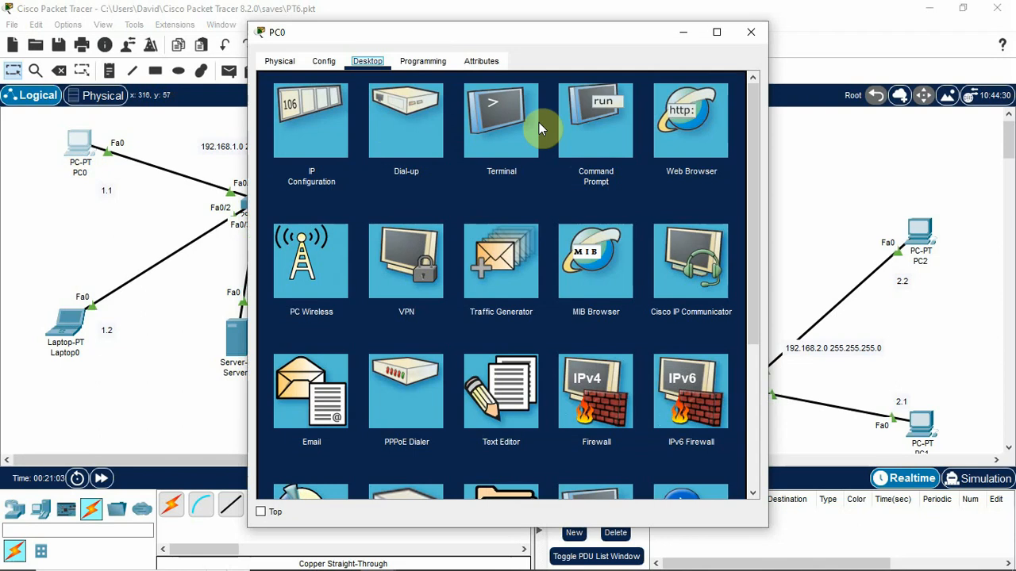
left_click(586, 152)
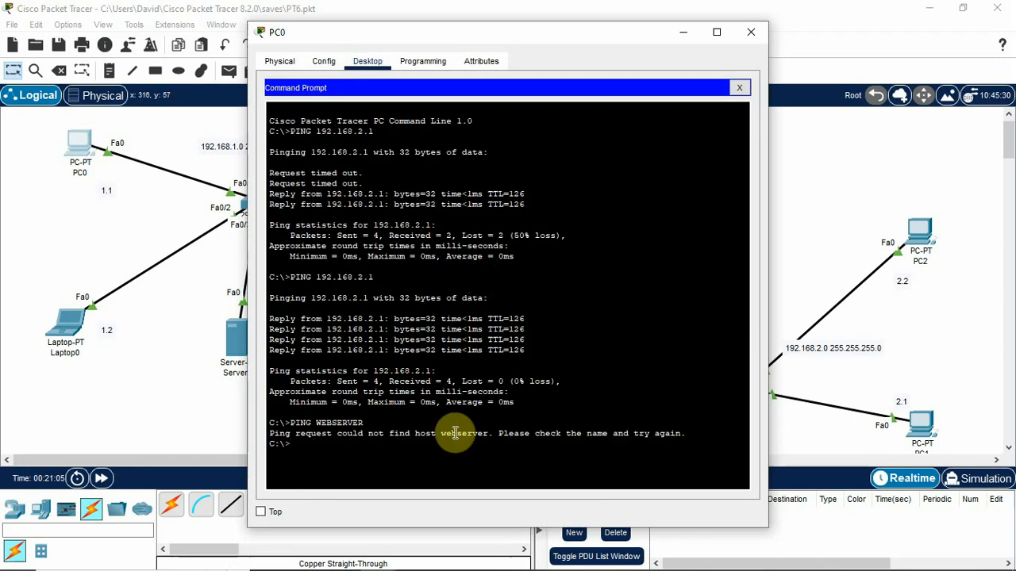
key("Up")
key("Return")
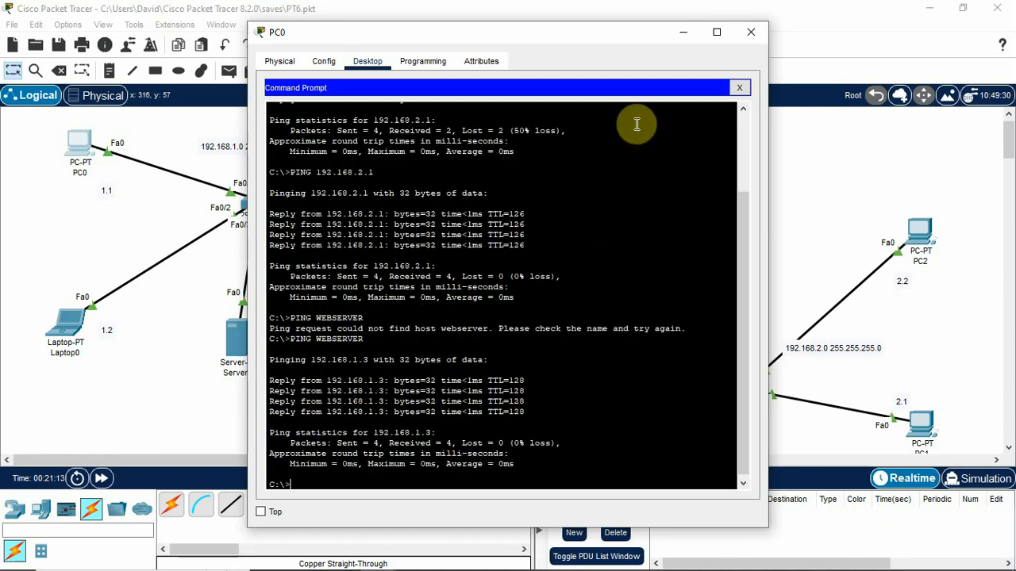
left_click_drag(612, 31, 705, 17)
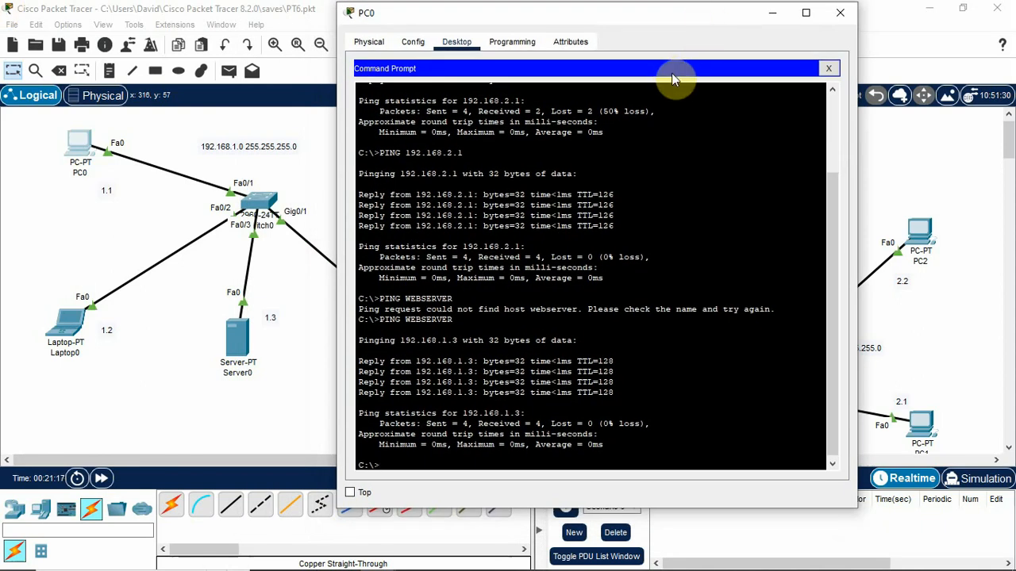
left_click(841, 14)
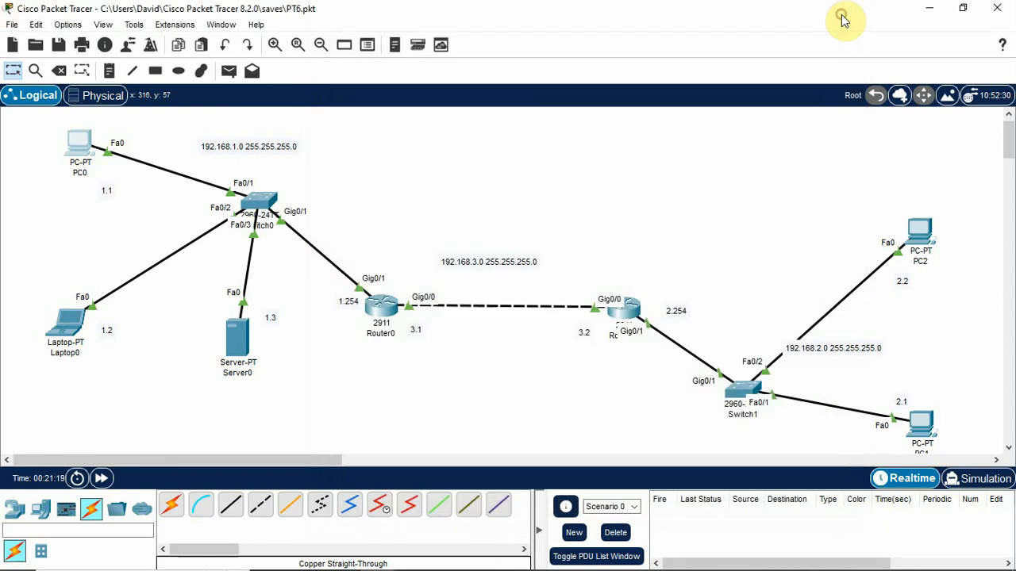
- Load the WEBSERVER page in PC0's web browser and close the PC0 window
left_click(83, 163)
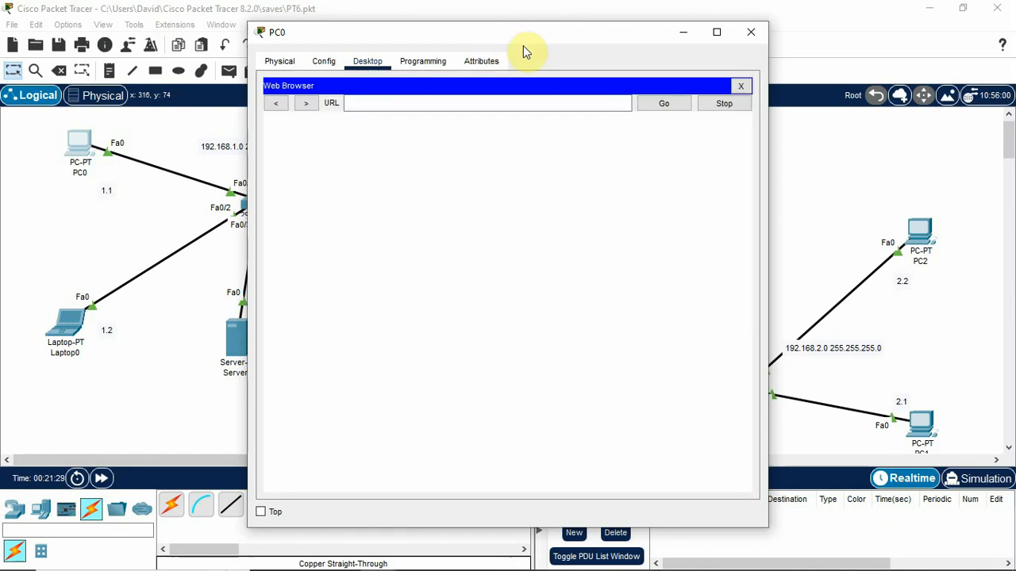
left_click(489, 102)
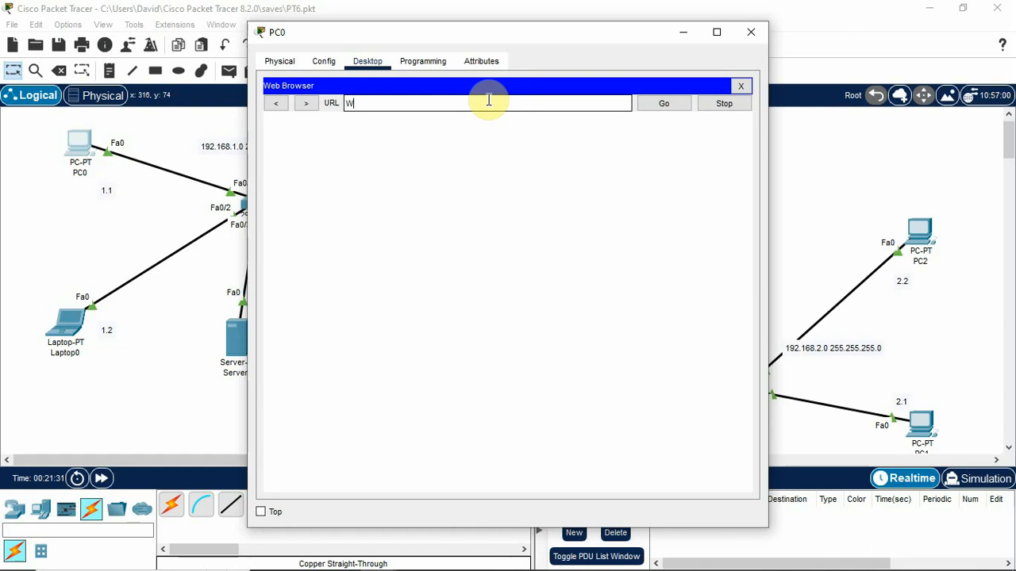
type("WEBSERVER")
key("Return")
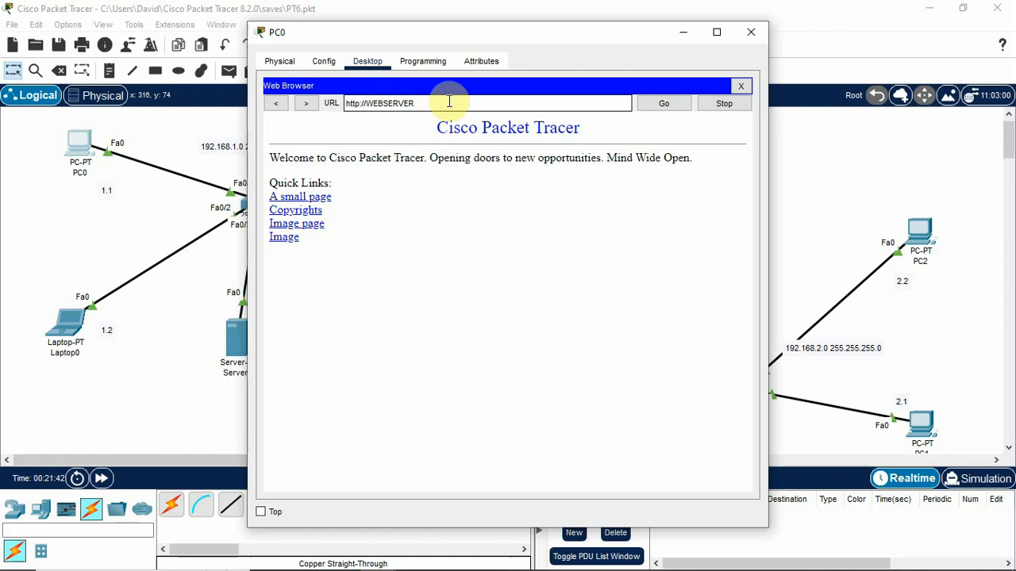
left_click(750, 36)
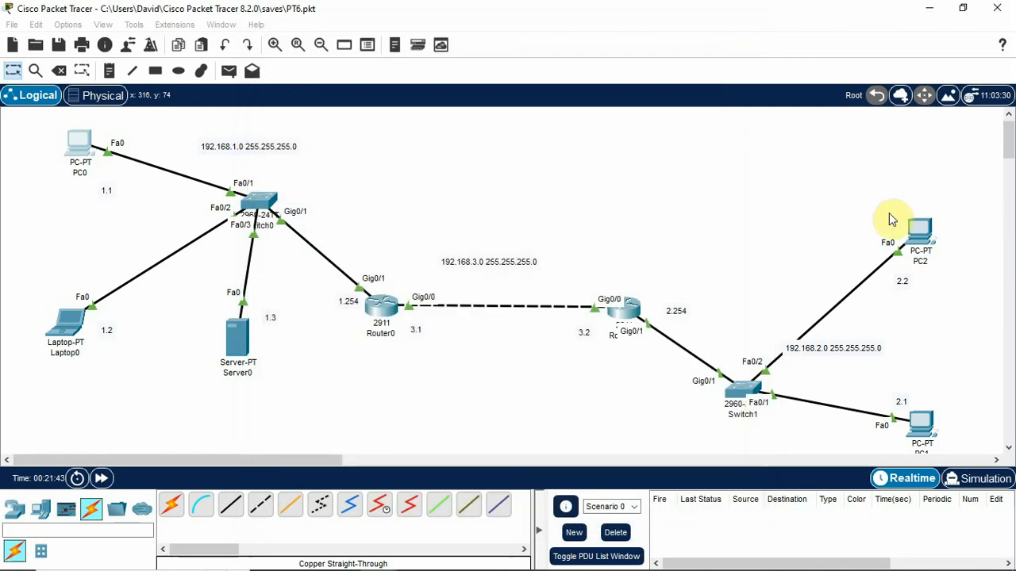
left_click(920, 231)
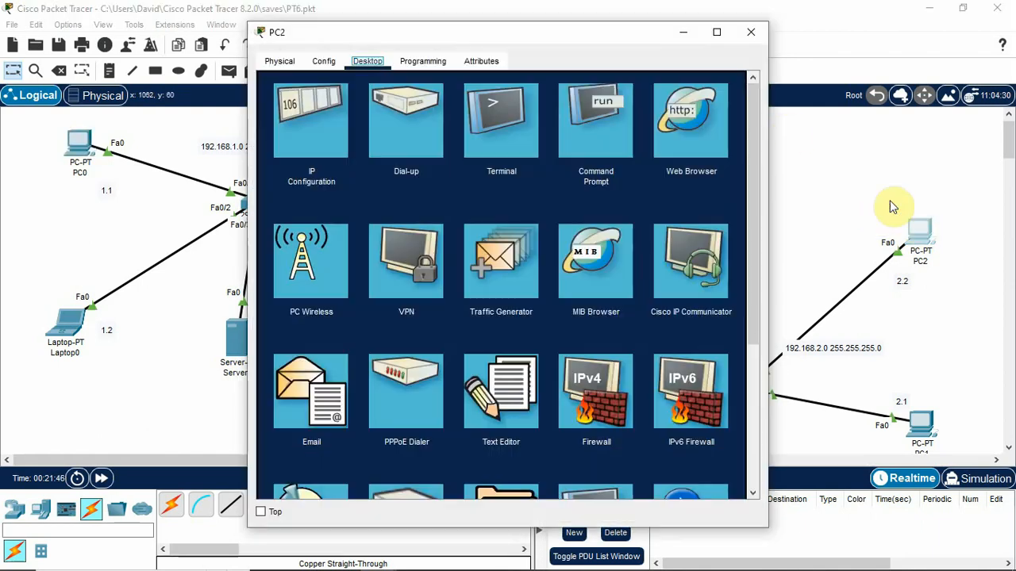
left_click(724, 129)
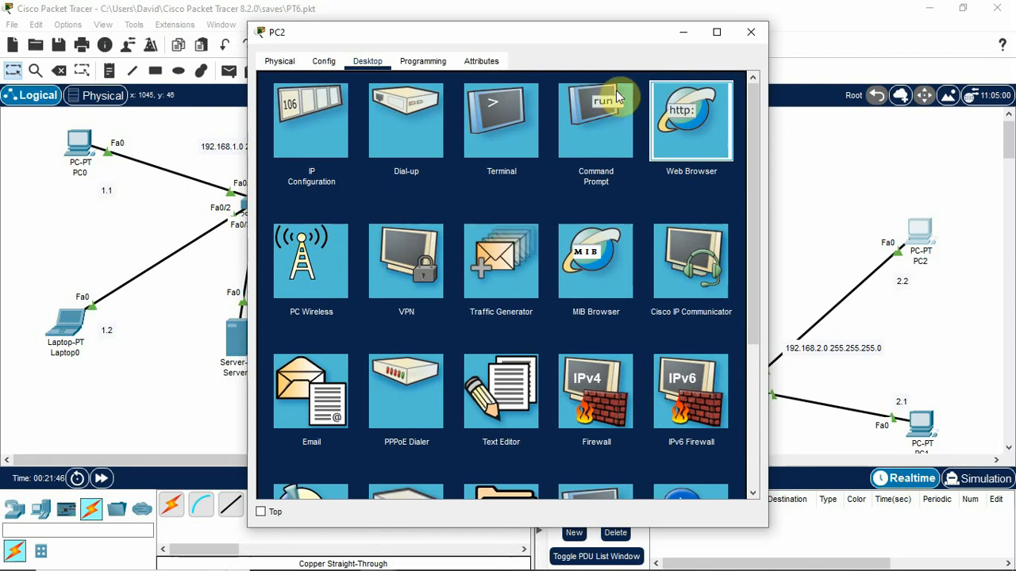
left_click(755, 35)
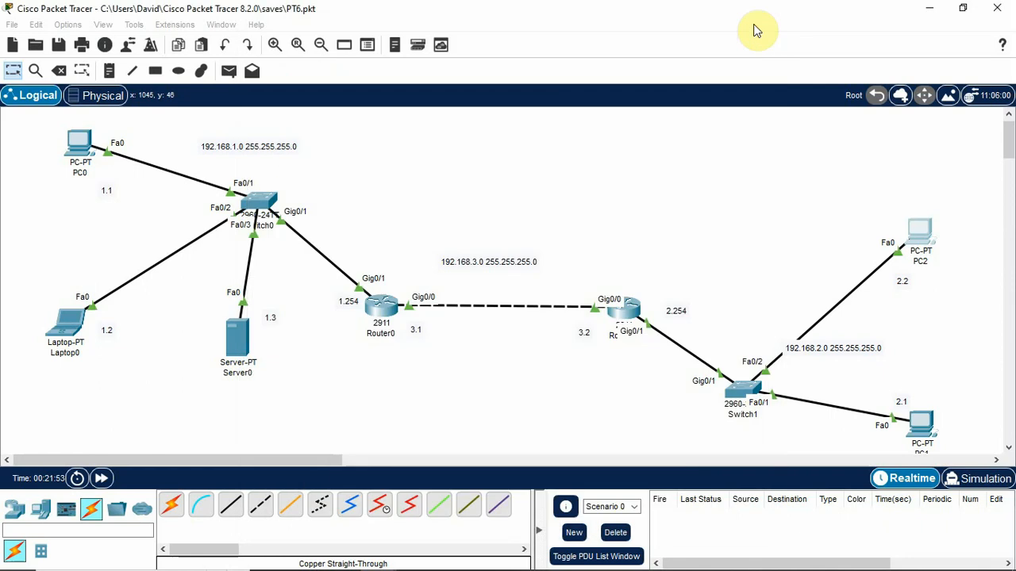
- Set PC2's IPv4 DNS server to 192.168.1.3 and close its window
left_click(918, 235)
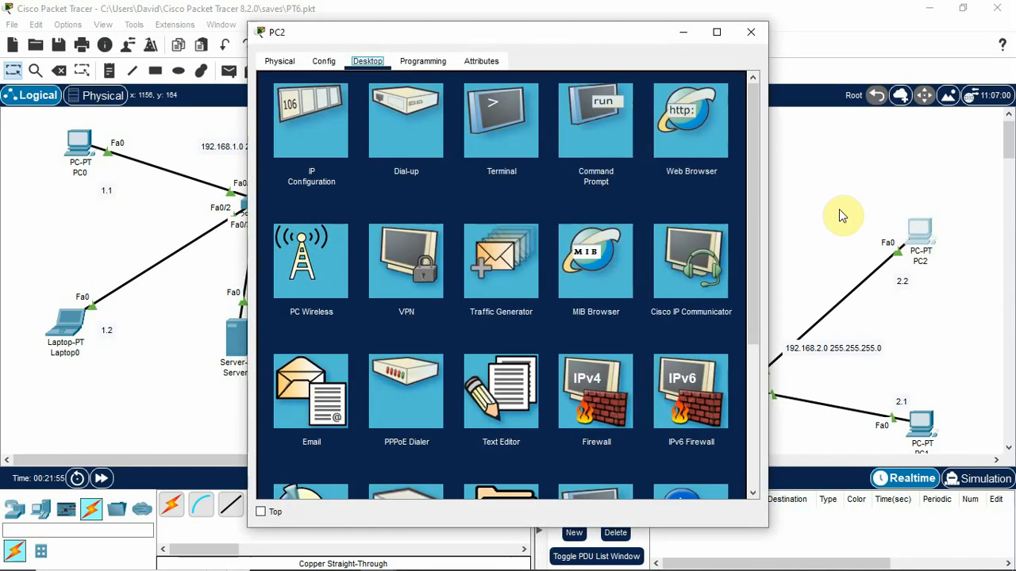
left_click(331, 145)
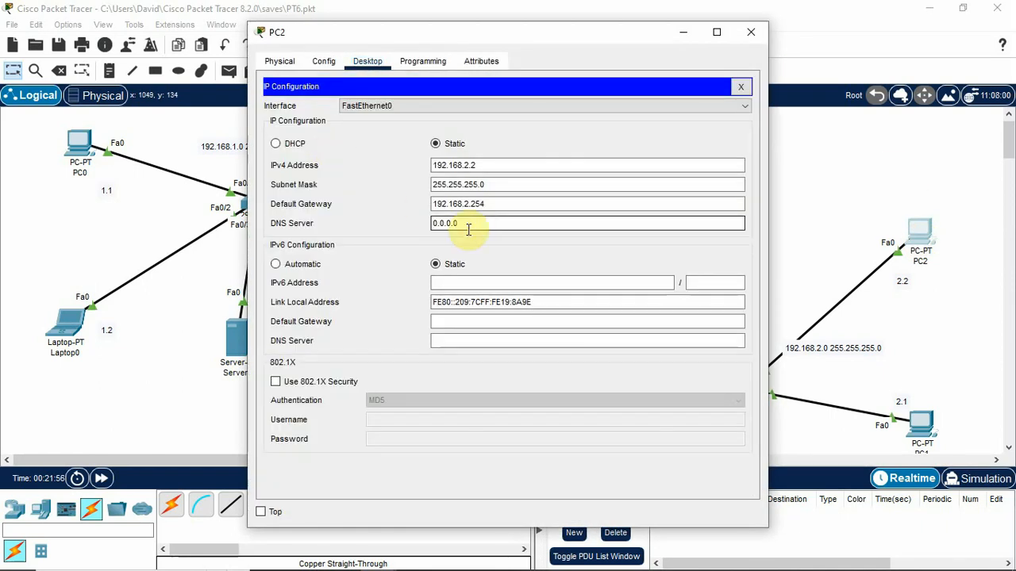
left_click_drag(474, 222, 405, 229)
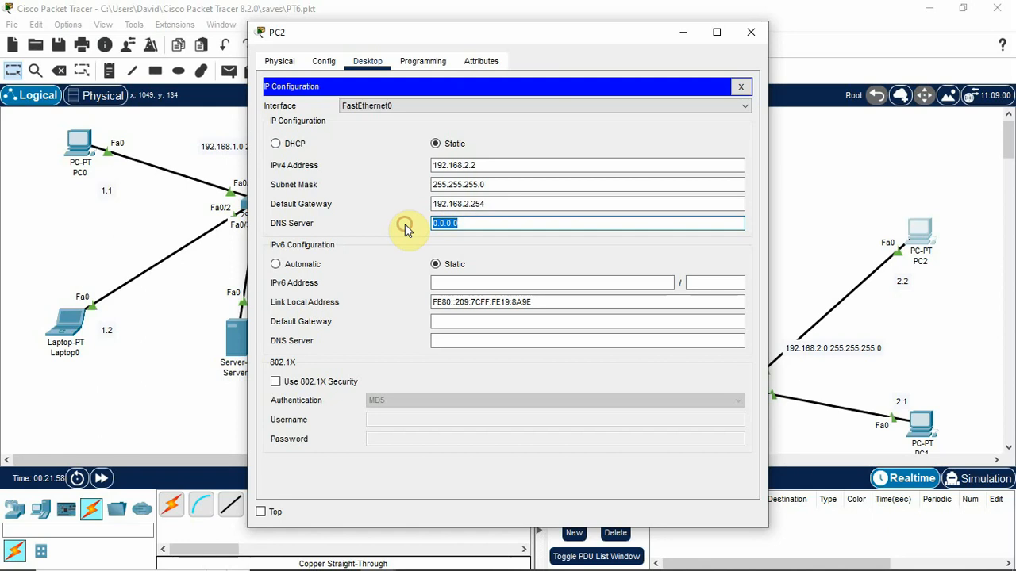
type("192.168")
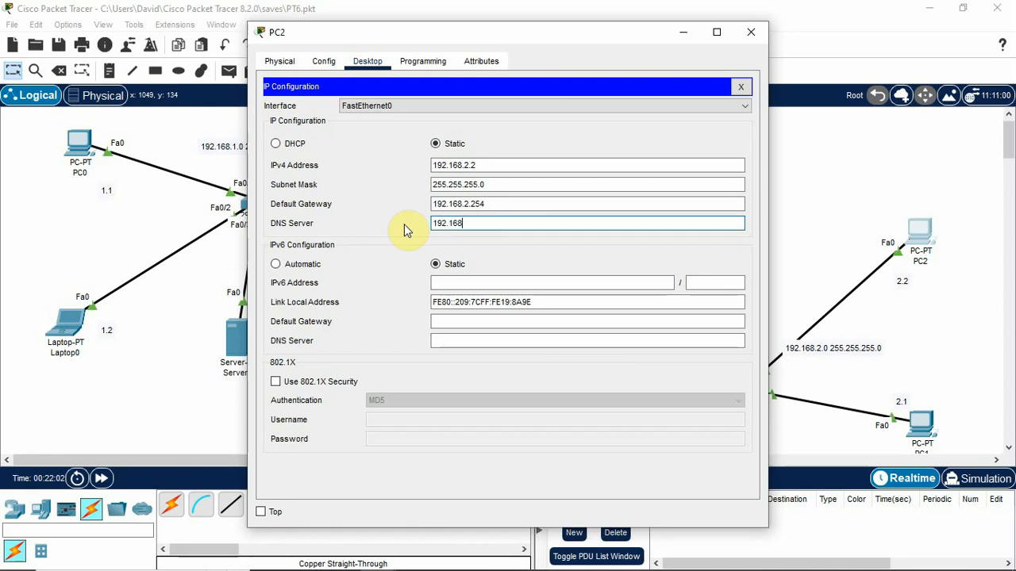
type(".1.3")
left_click(389, 223)
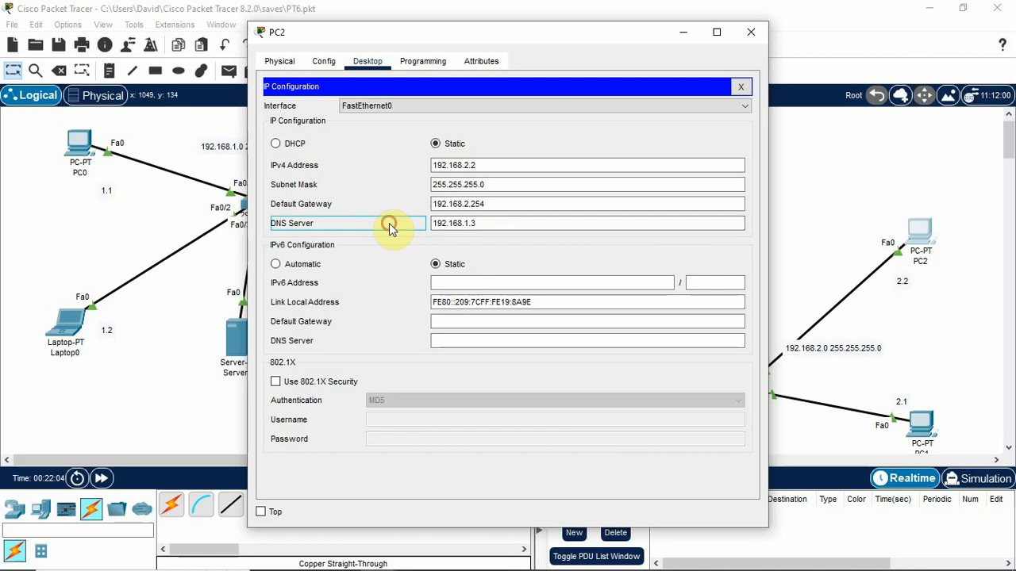
left_click(757, 35)
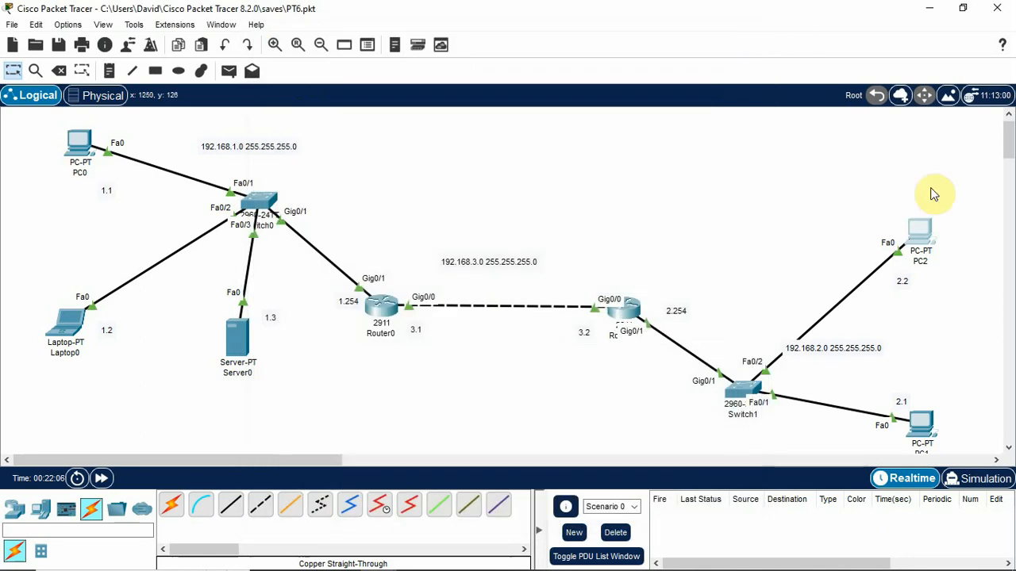
- Ping WEBSERVER from PC2's command prompt and close the PC2 window
left_click(923, 229)
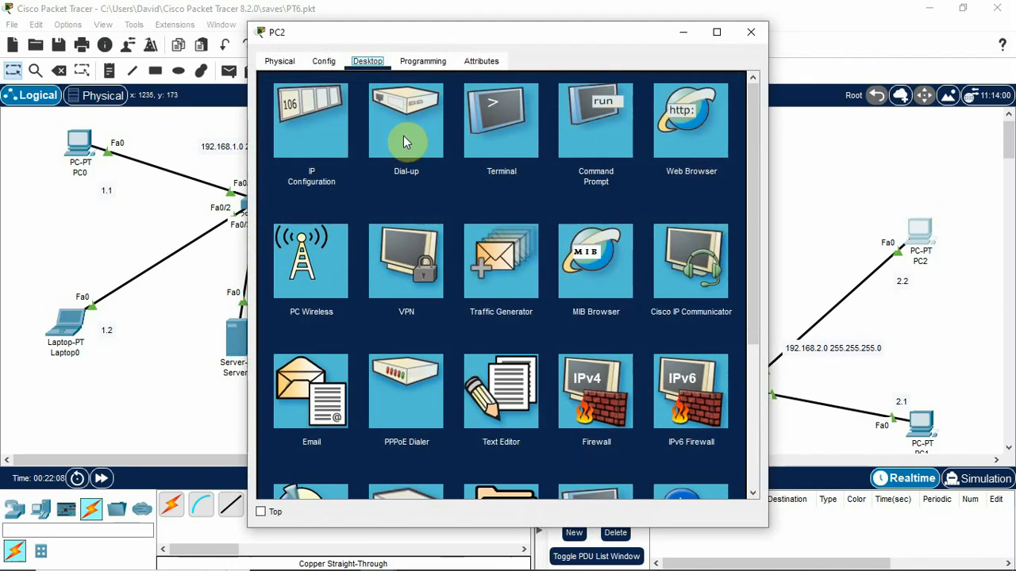
left_click(627, 142)
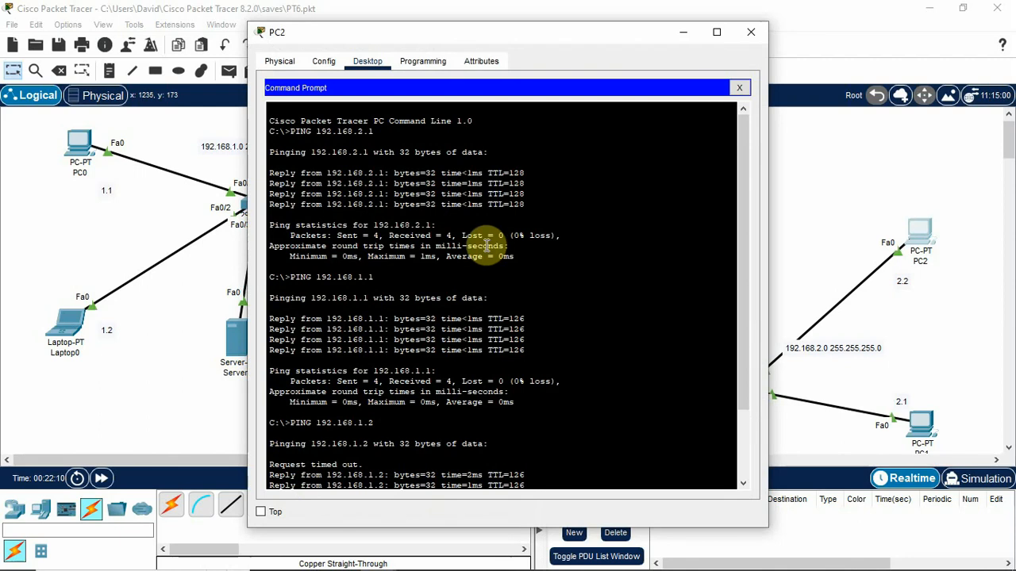
key("Return")
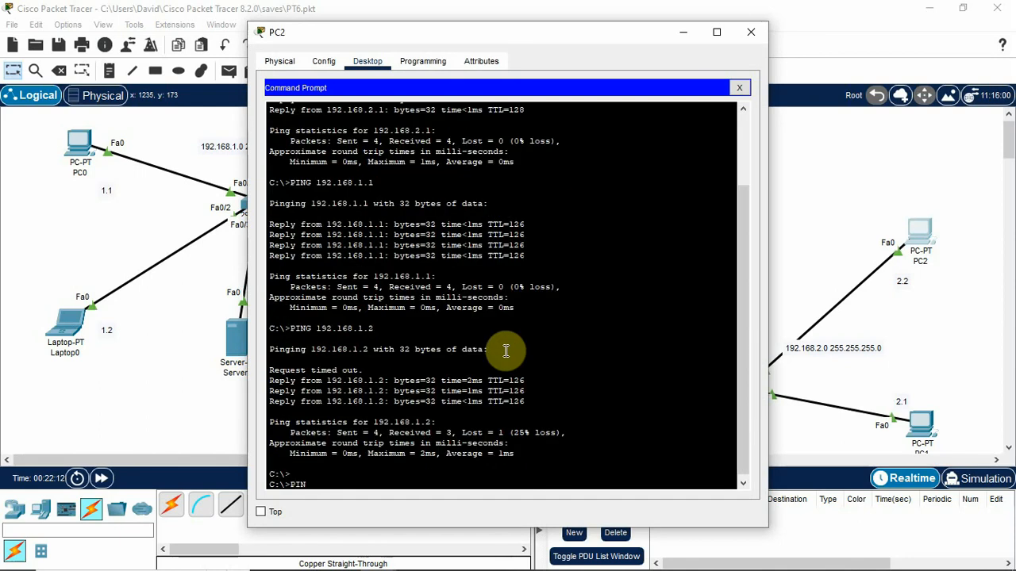
type("PING WEBSERVER")
key("Return")
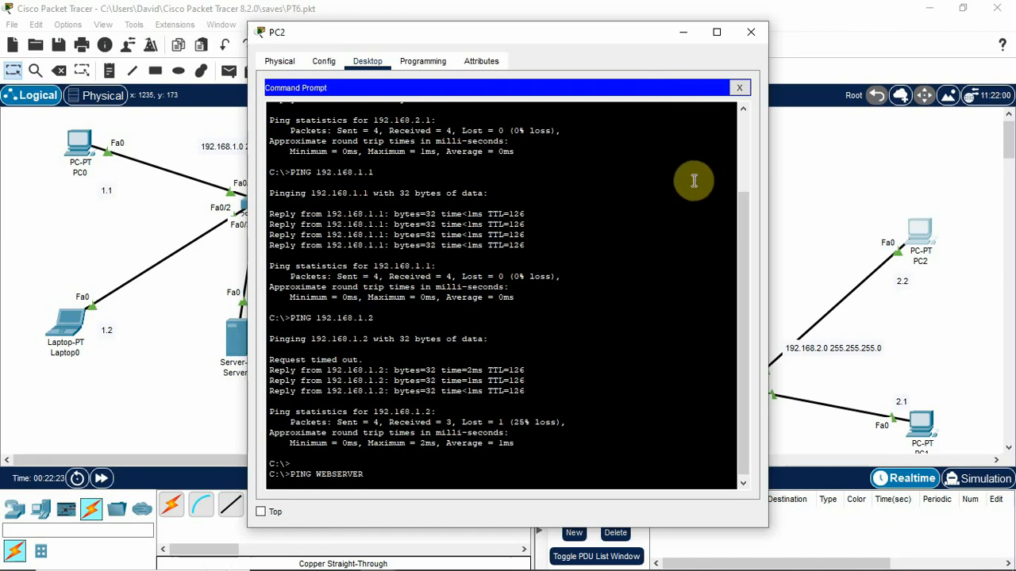
left_click(750, 33)
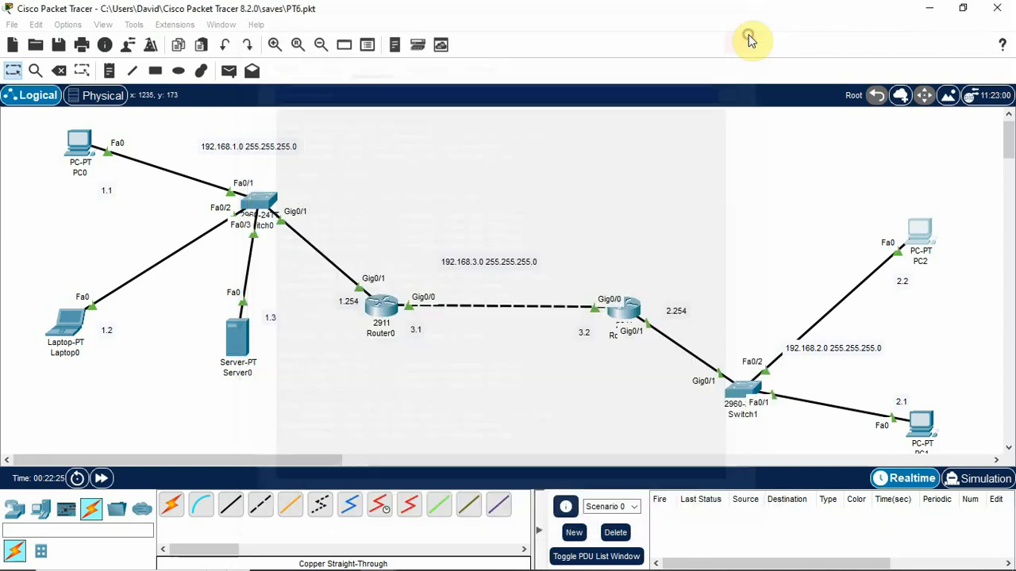
- Check the DNS server entry in PC2's IP configuration and close the PC2 window
left_click(920, 238)
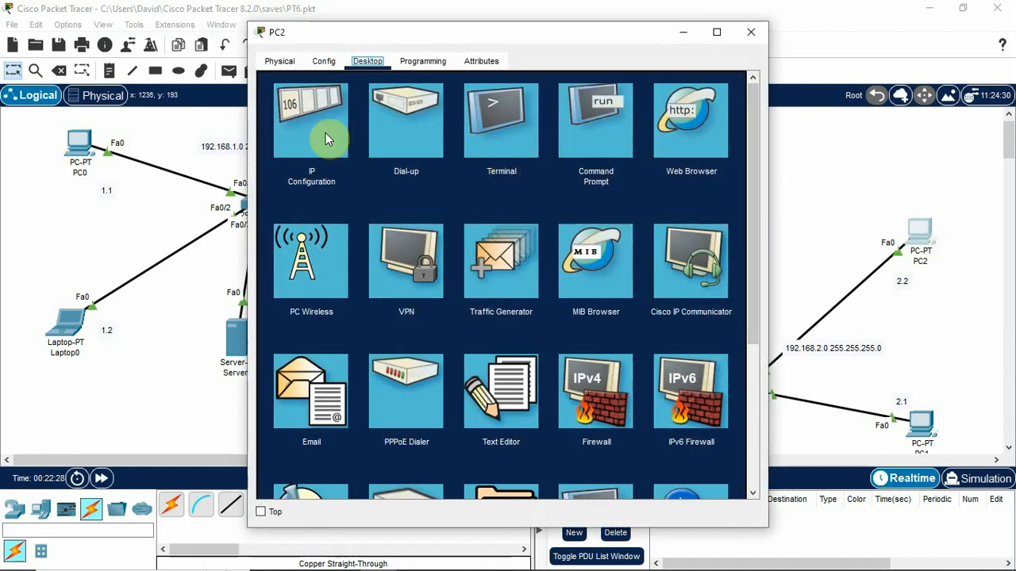
left_click(325, 132)
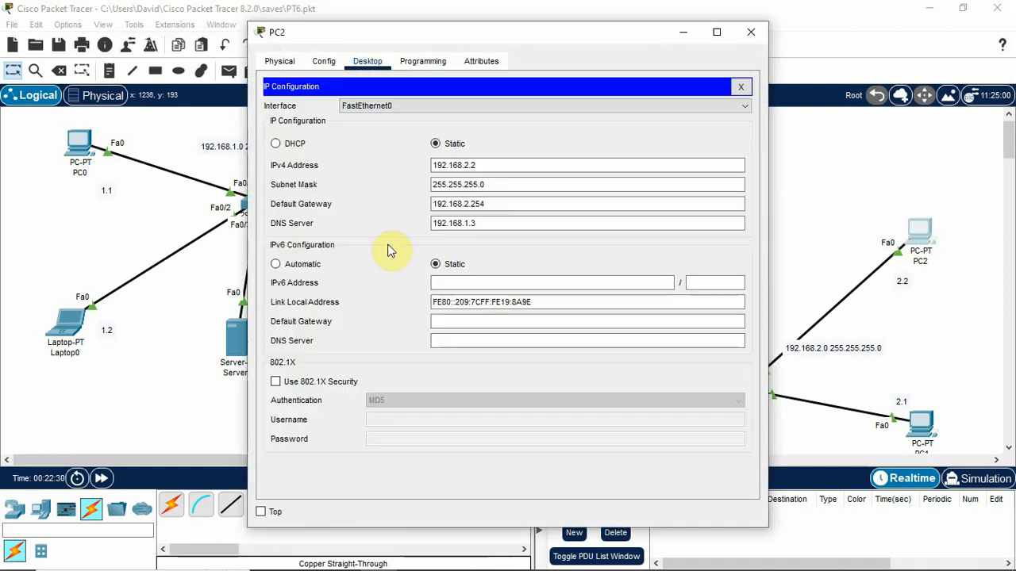
left_click(485, 222)
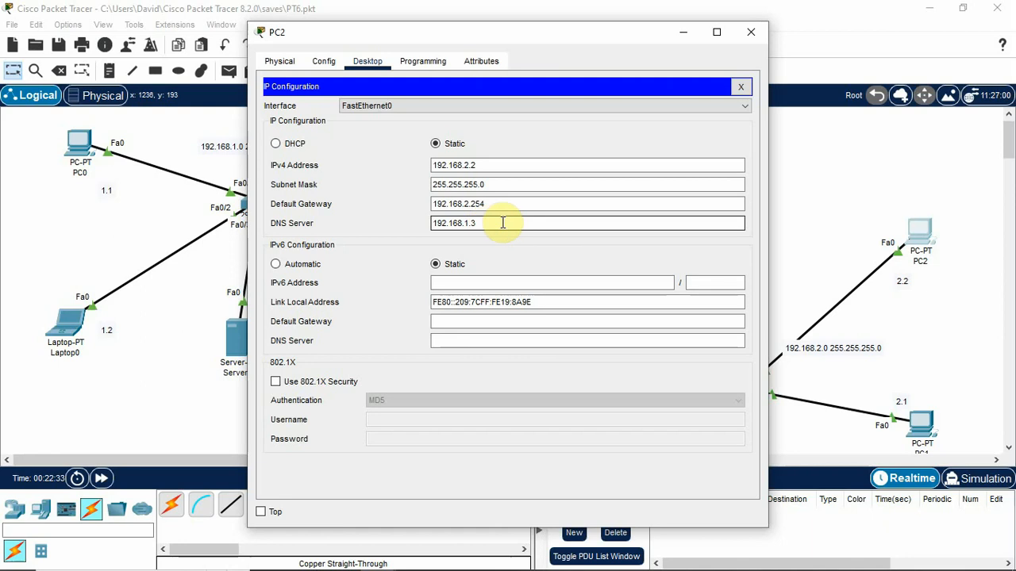
left_click(529, 139)
left_click_drag(557, 33, 650, 74)
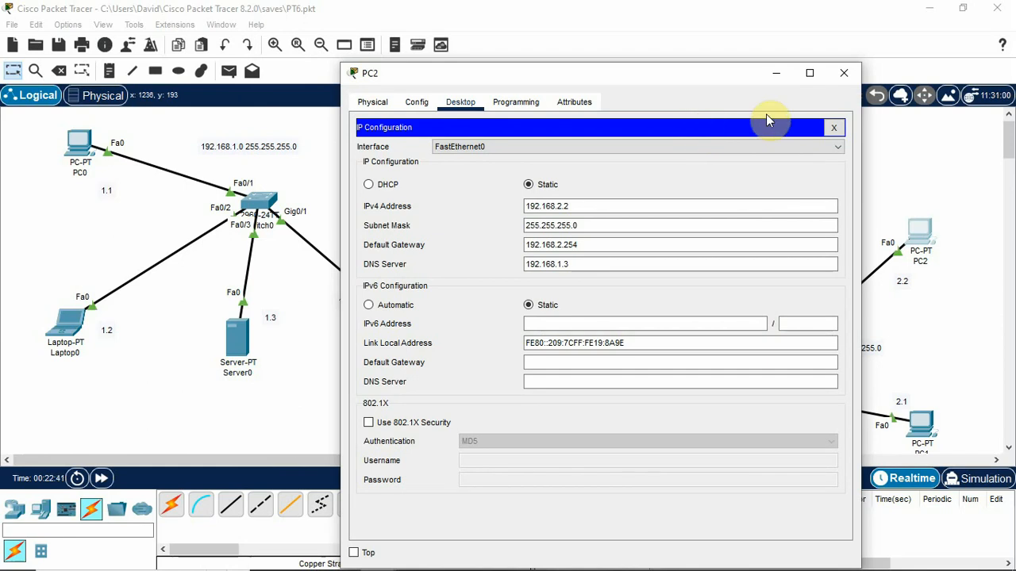
left_click(844, 79)
- Reopen PC2's command prompt and review the output of the WEBSERVER ping
left_click(916, 229)
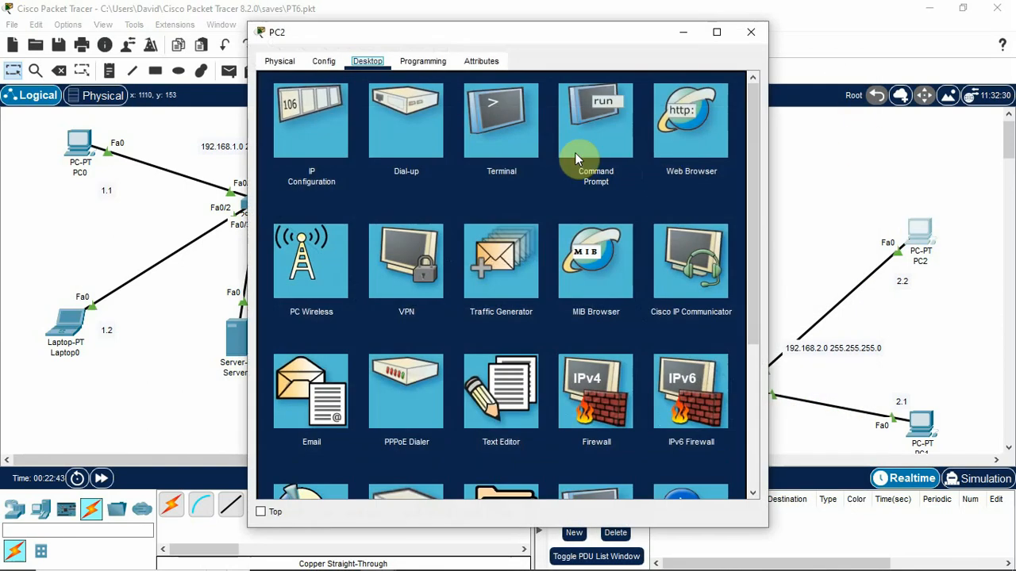
left_click(594, 143)
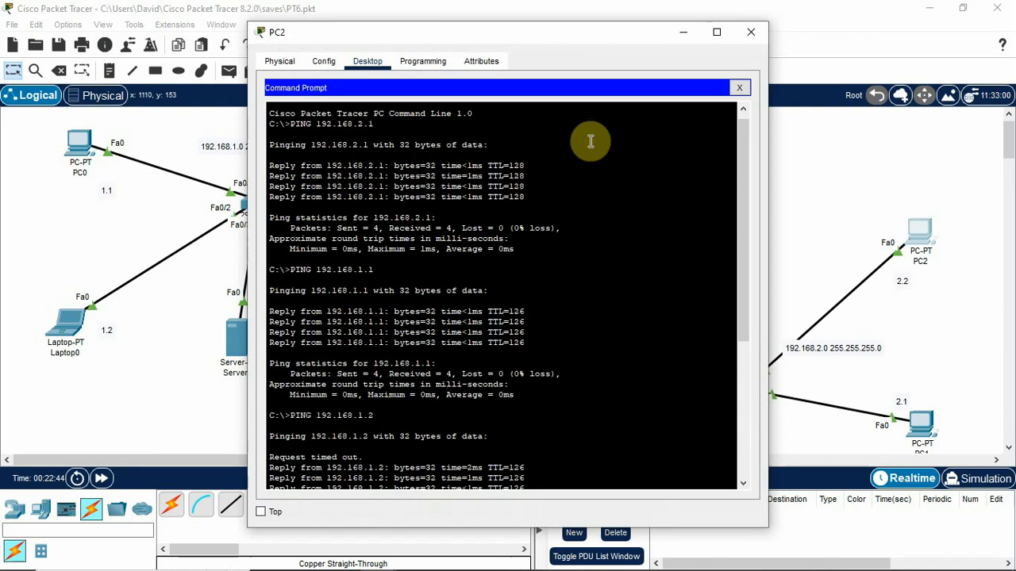
scroll(457, 311, "down", 5)
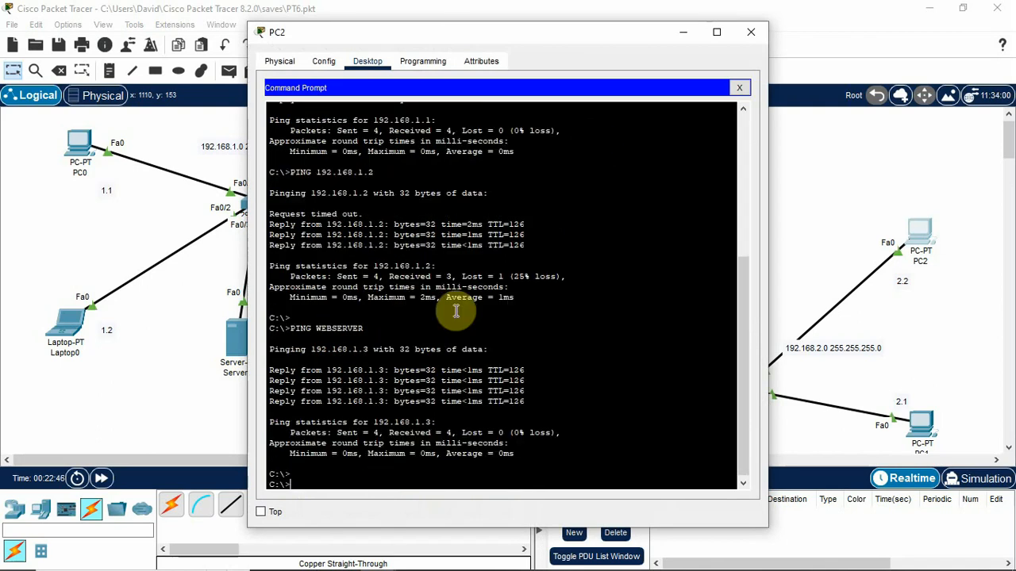
- Ping 192.168.1.2 from PC2's command prompt
key("Up")
key("BackSpace")
key("BackSpace")
key("BackSpace")
key("BackSpace")
key("BackSpace")
key("BackSpace")
key("BackSpace")
key("BackSpace")
key("BackSpace")
key("BackSpace")
key("BackSpace")
key("BackSpace")
key("BackSpace")
key("BackSpace")
type("PING 192.168.1.2")
key("Return")
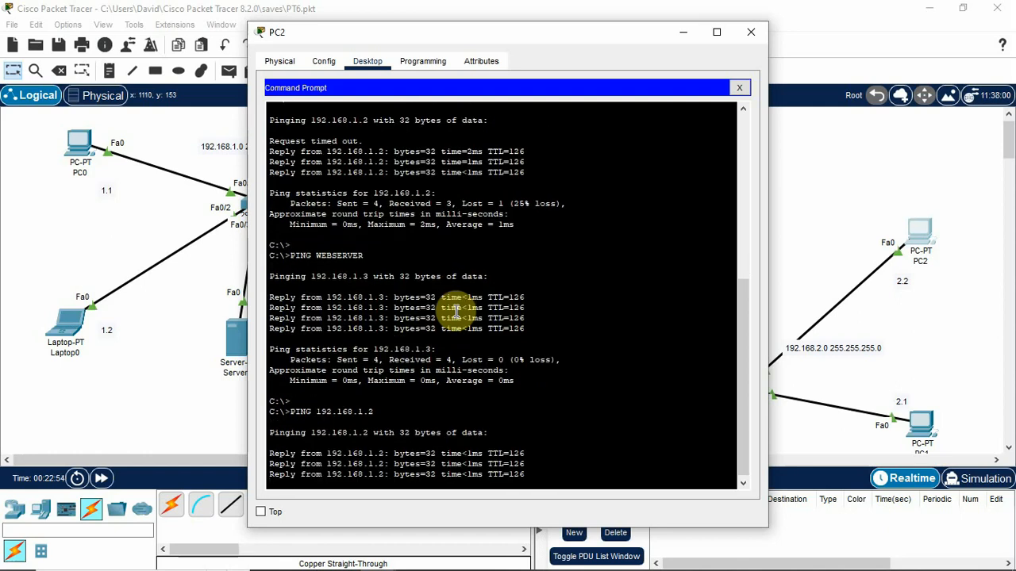
- Ping 192.168.1.3 from PC2's command prompt and close the PC2 window
type("PI")
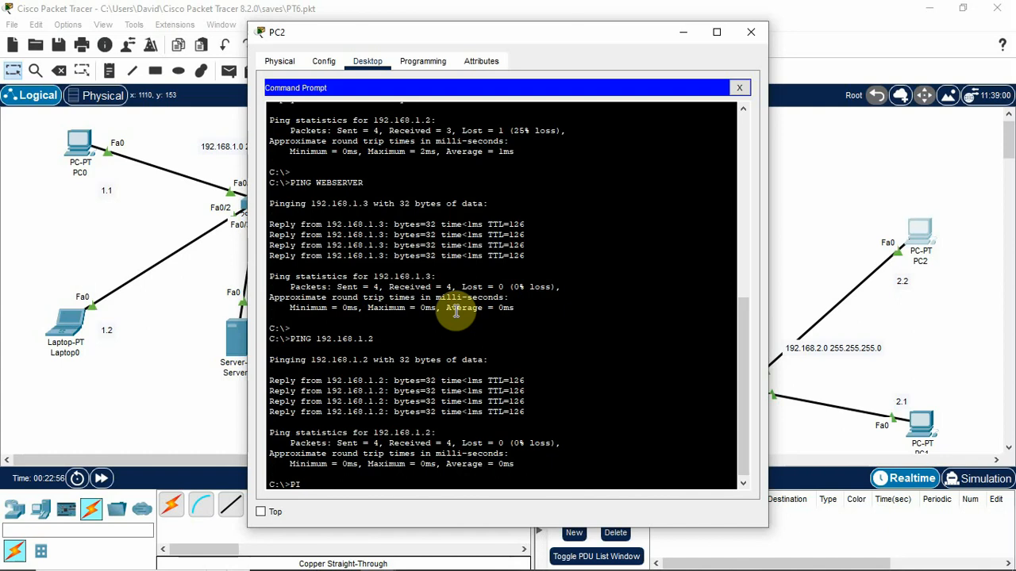
type("NING 192.168.1.3")
key("Return")
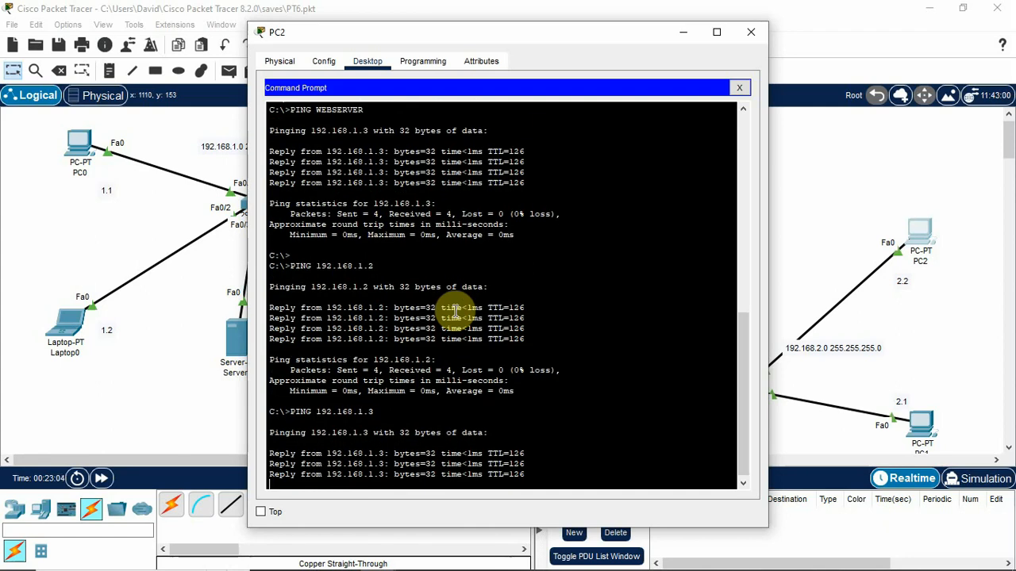
left_click(553, 385)
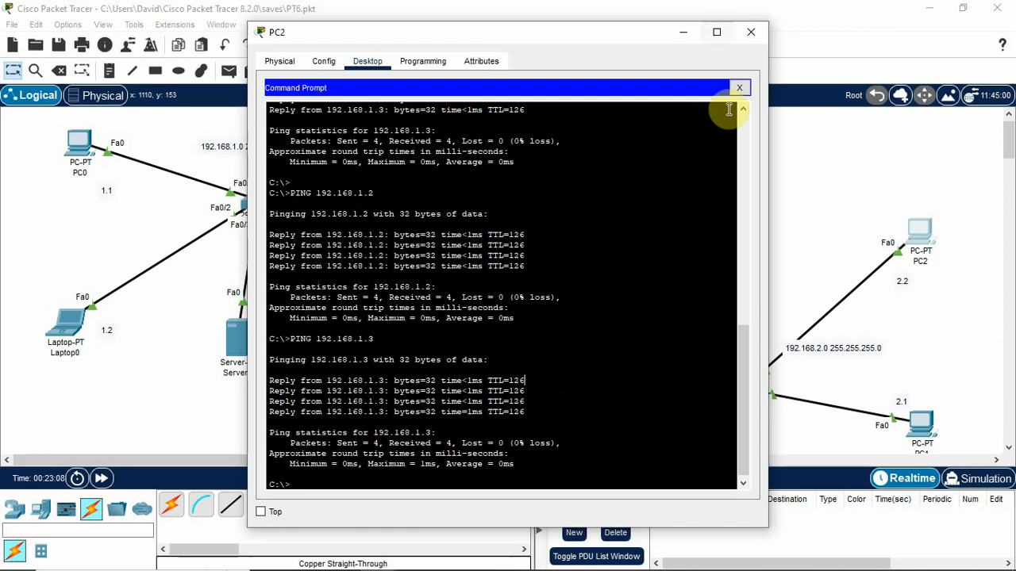
left_click(750, 32)
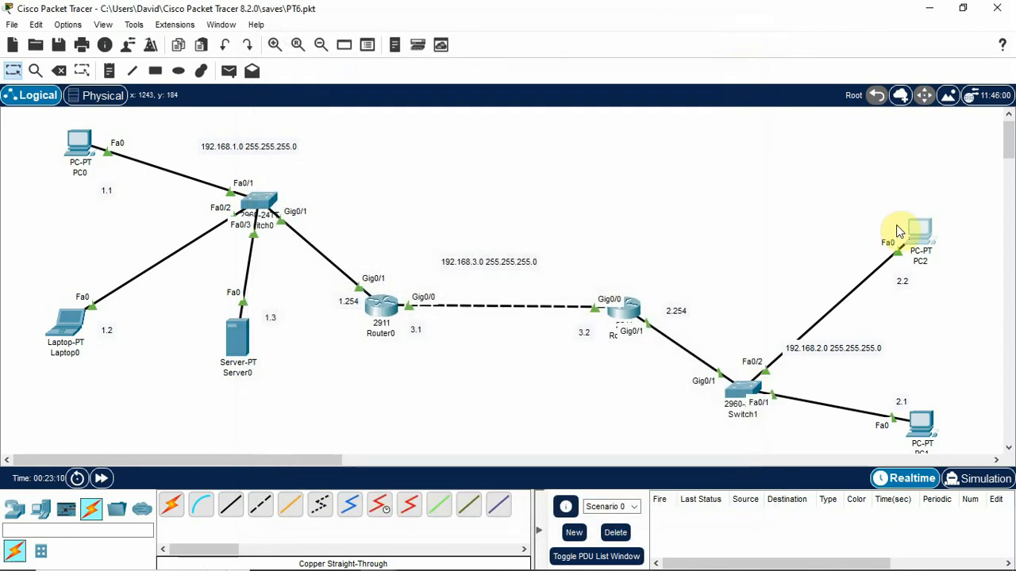
- Load the WEBSERVER page in PC2's web browser and close the PC2 window
left_click(924, 234)
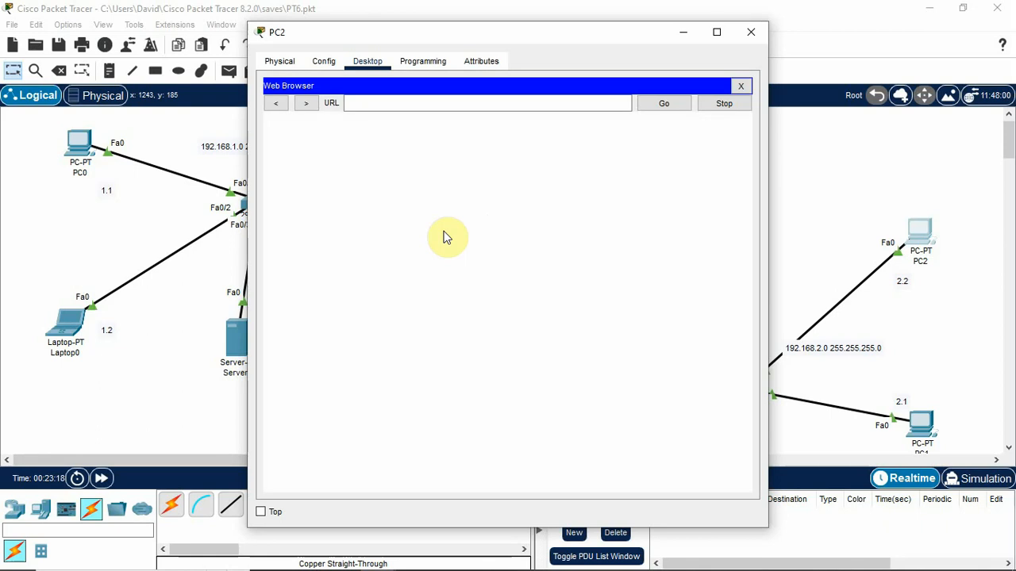
left_click(455, 103)
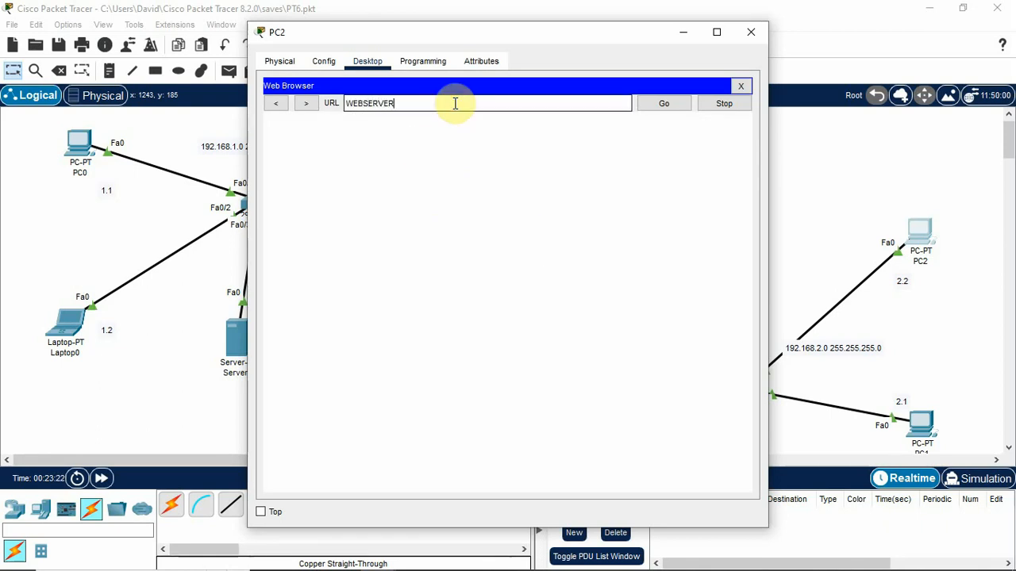
key("Return")
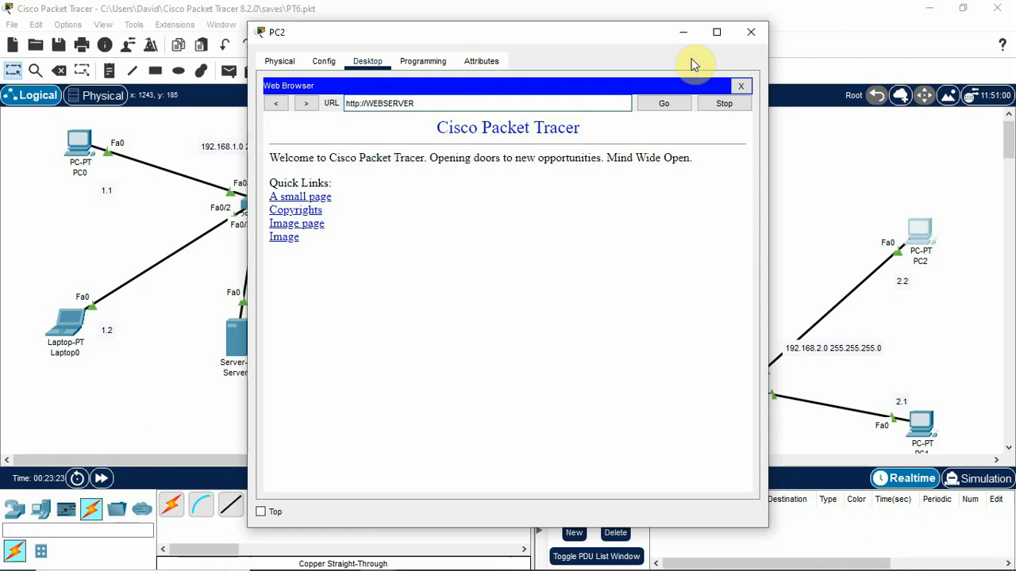
left_click(740, 47)
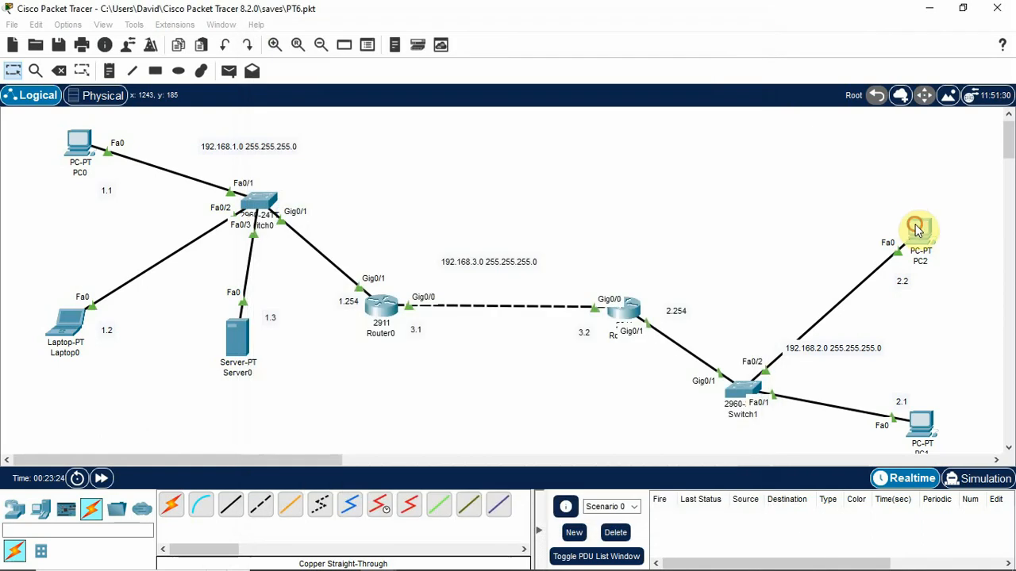
- Ping the server by name from PC2's command prompt as webserver and again as WEBSERVER, and close the PC2 window
left_click(918, 230)
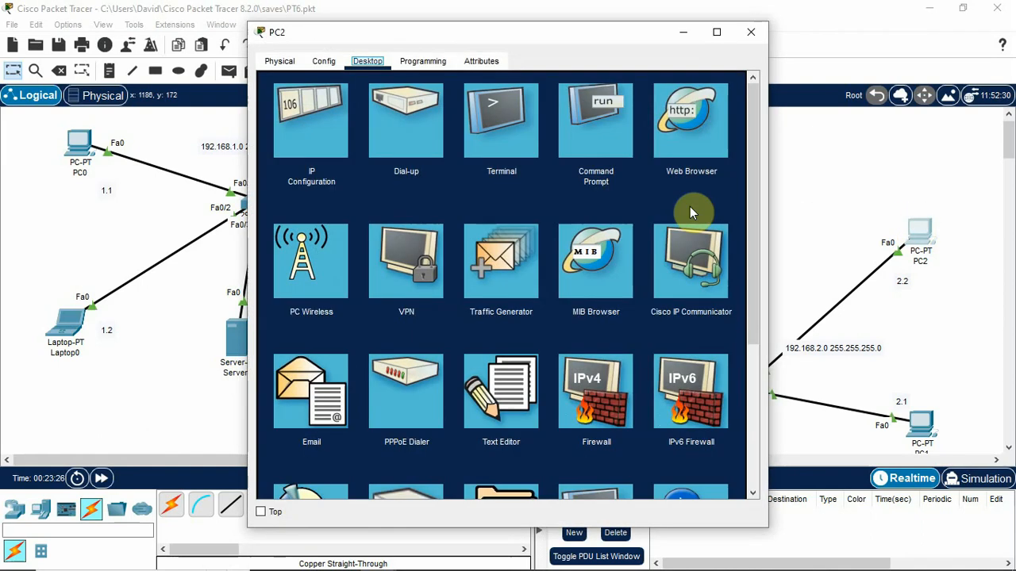
left_click(576, 146)
scroll(536, 308, "down", 8)
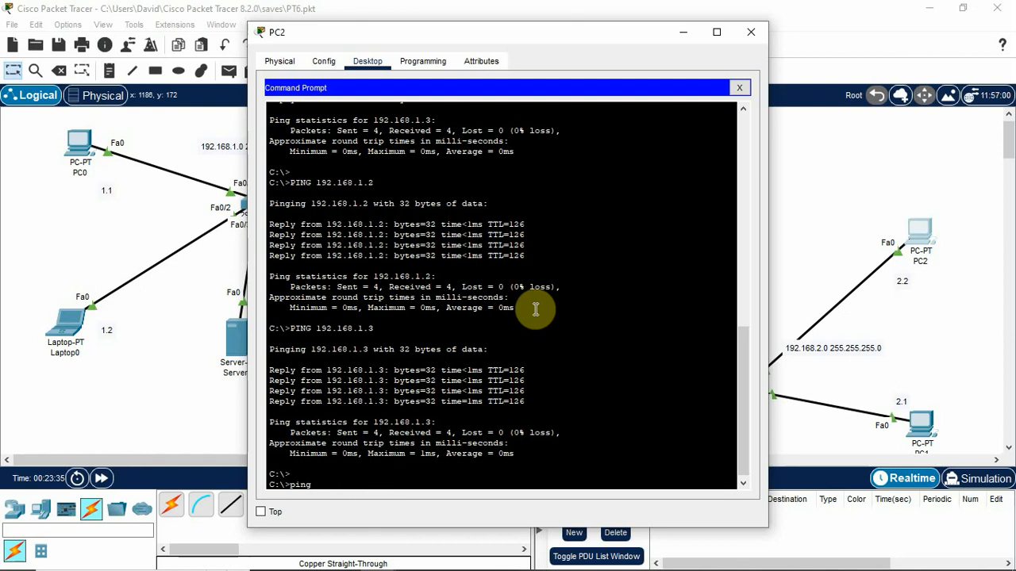
type("erver")
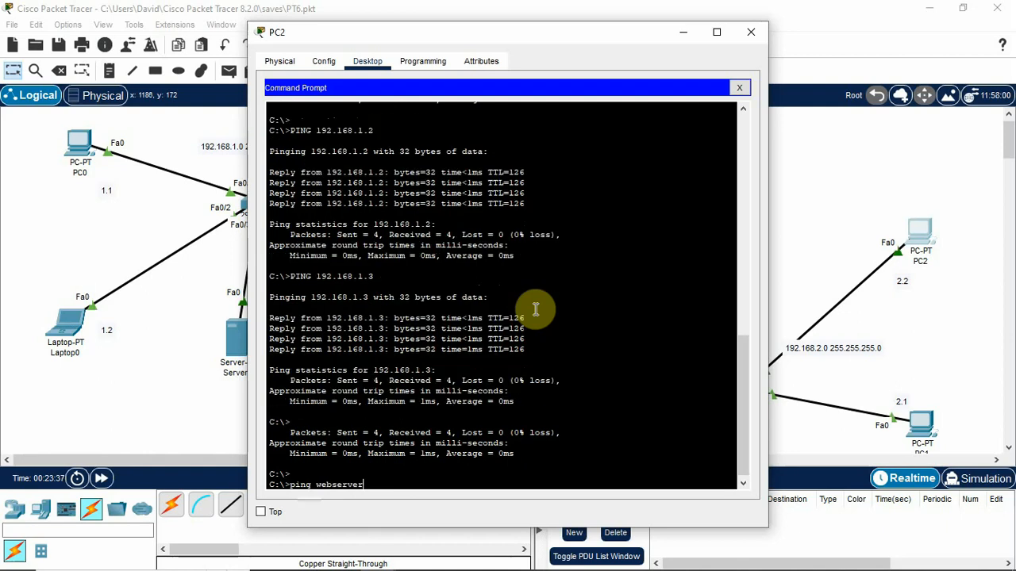
key("Return")
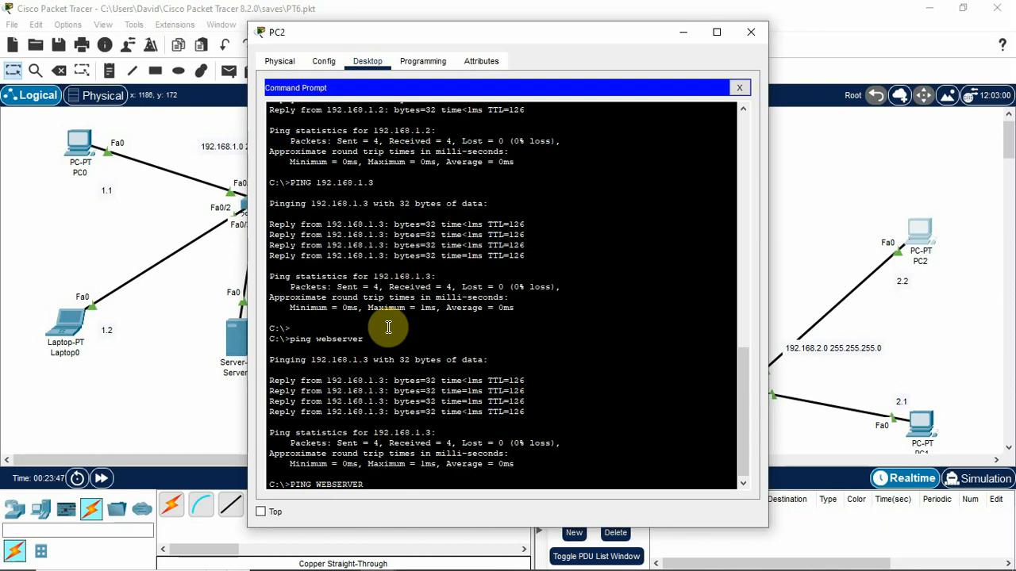
key("Return")
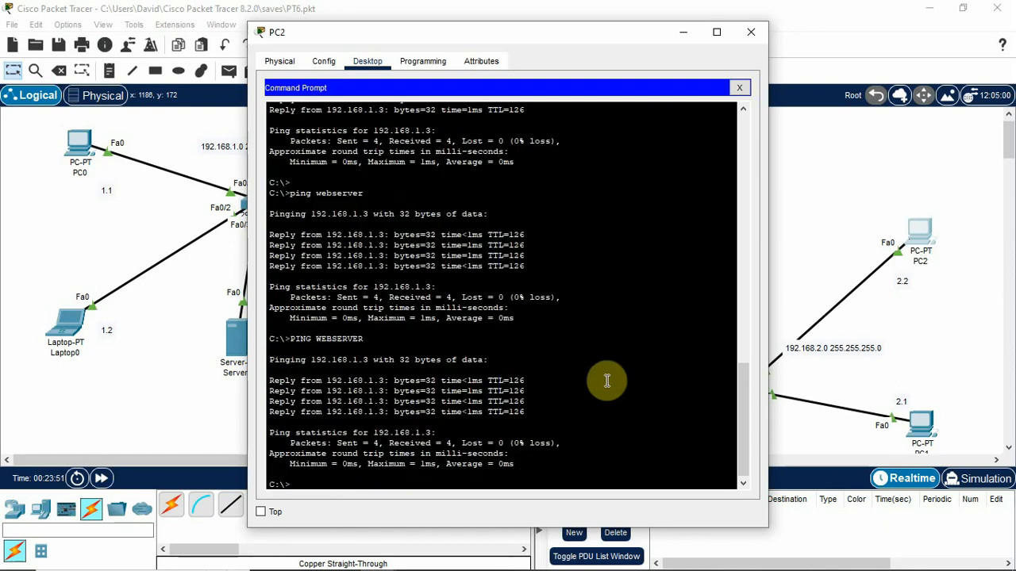
left_click(751, 35)
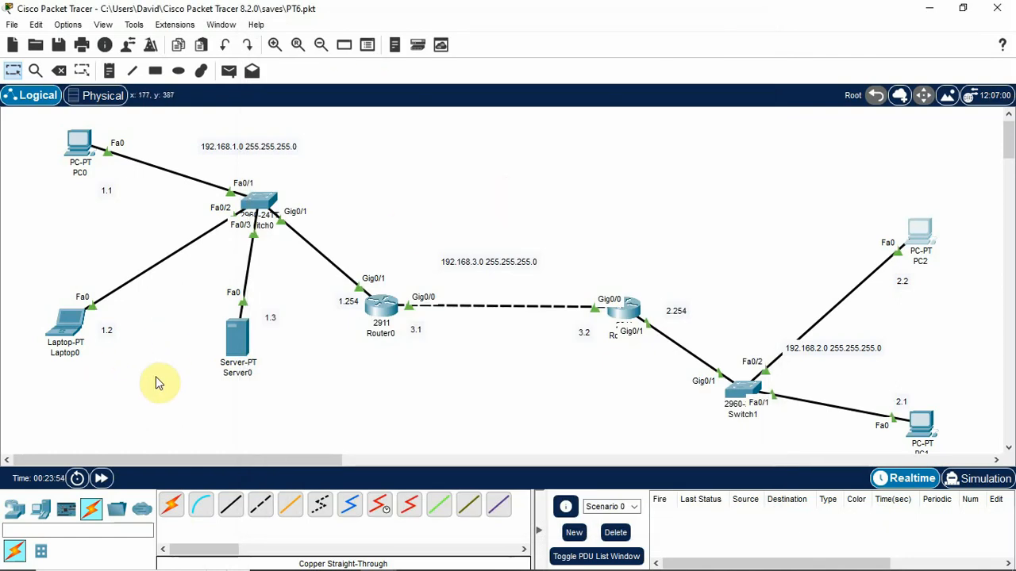
- Set Laptop0's IPv4 DNS server to 192.168.1.3 and close its window
left_click(66, 325)
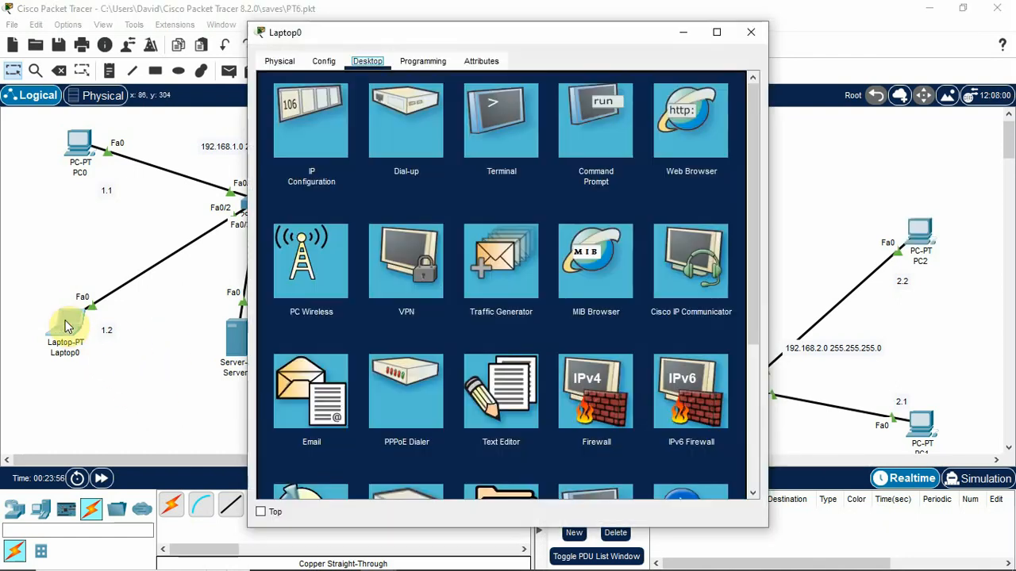
left_click(322, 150)
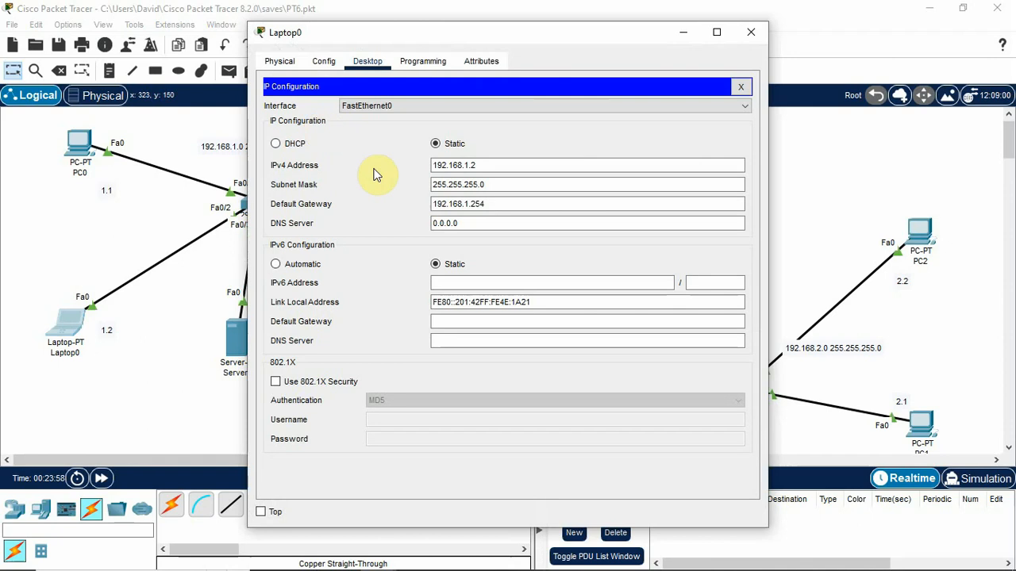
left_click(433, 223)
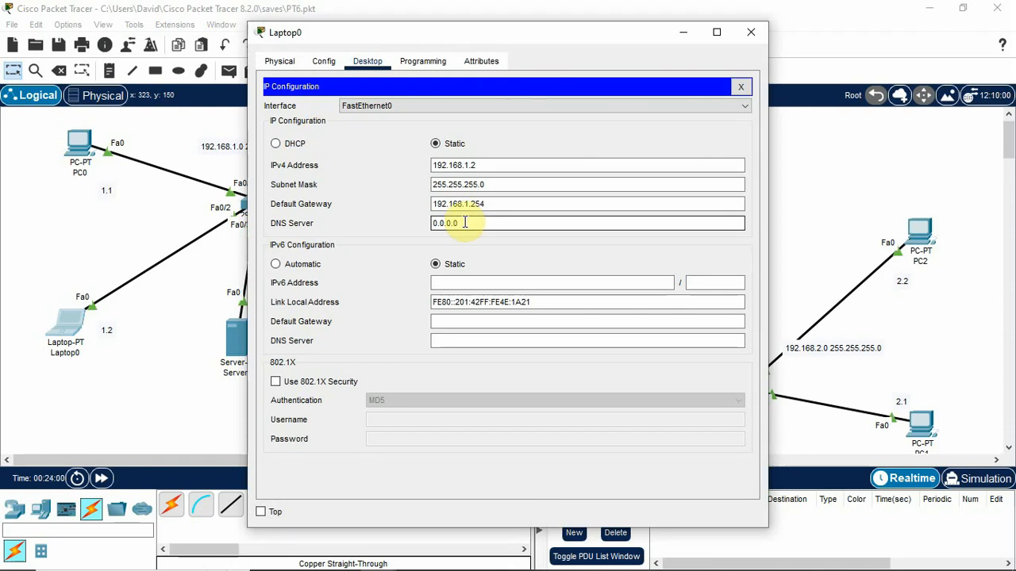
type("1")
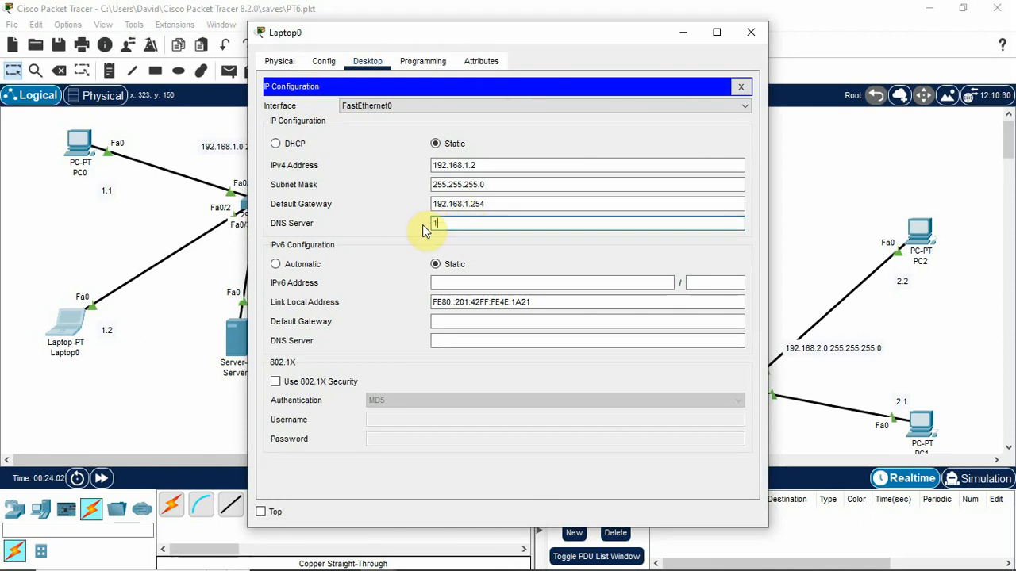
type("92.168.1.3")
left_click_drag(477, 224, 423, 228)
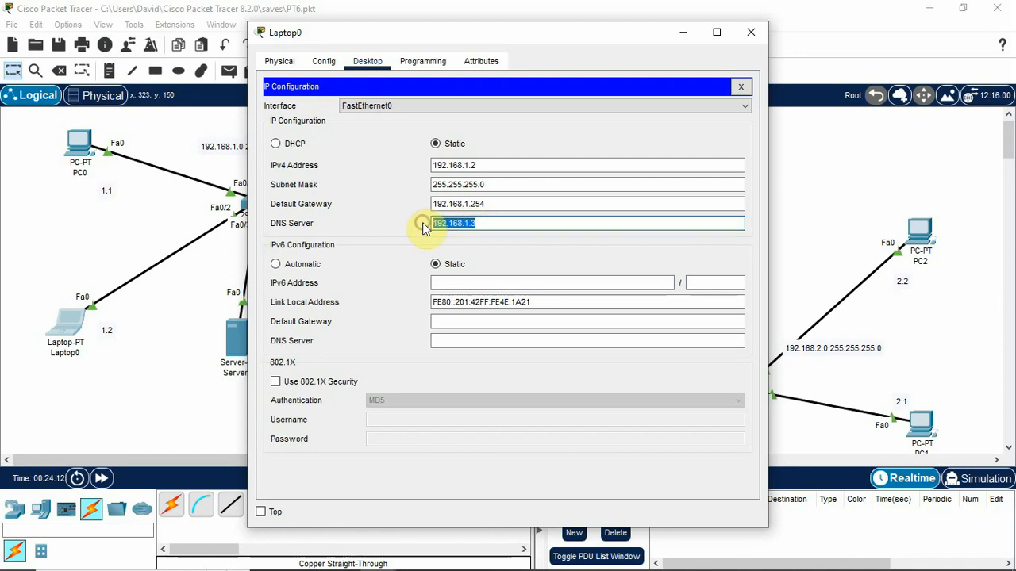
left_click(409, 228)
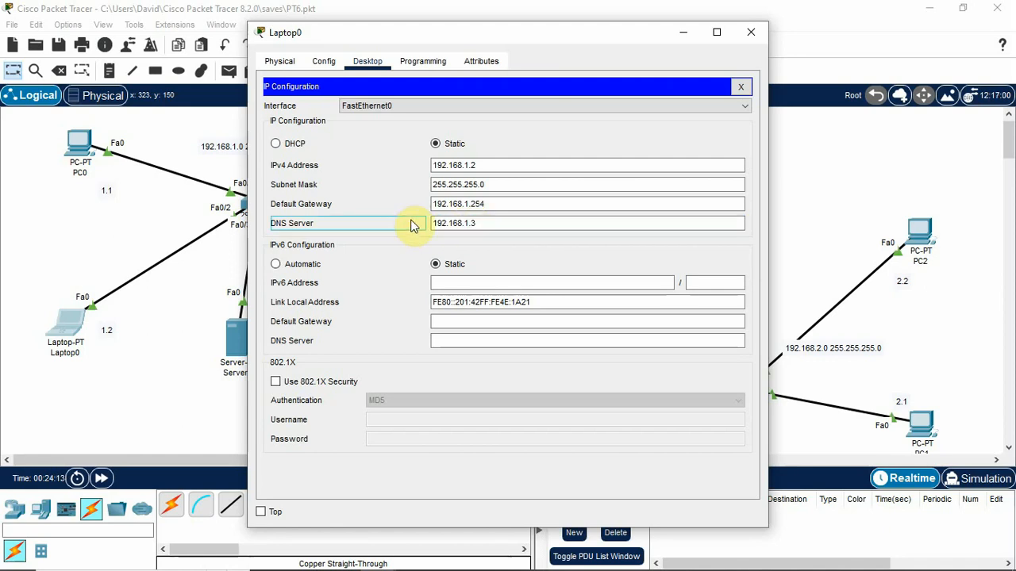
left_click(751, 32)
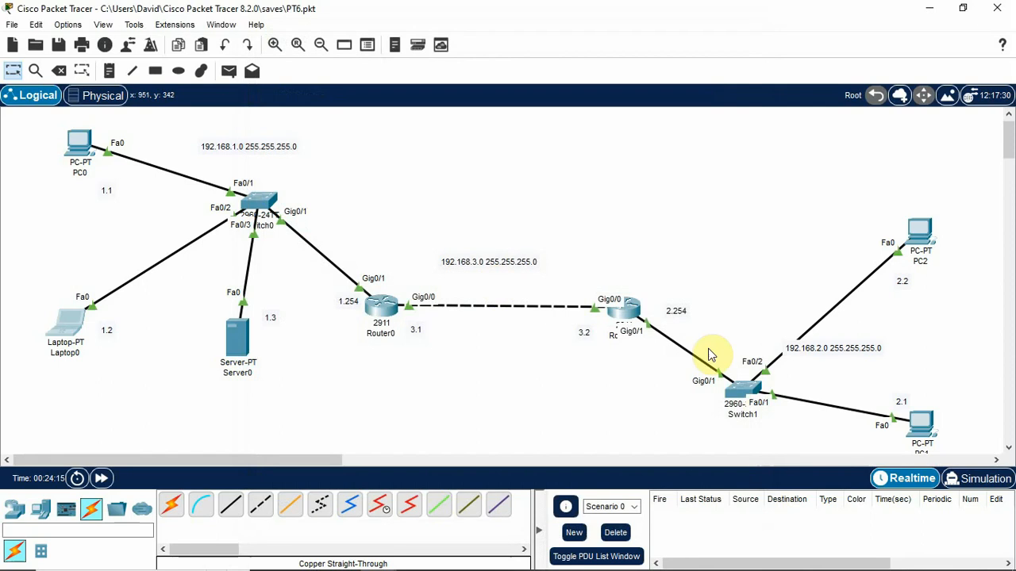
- Set PC1's IPv4 DNS server to 192.168.1.3 and close its window
left_click(919, 422)
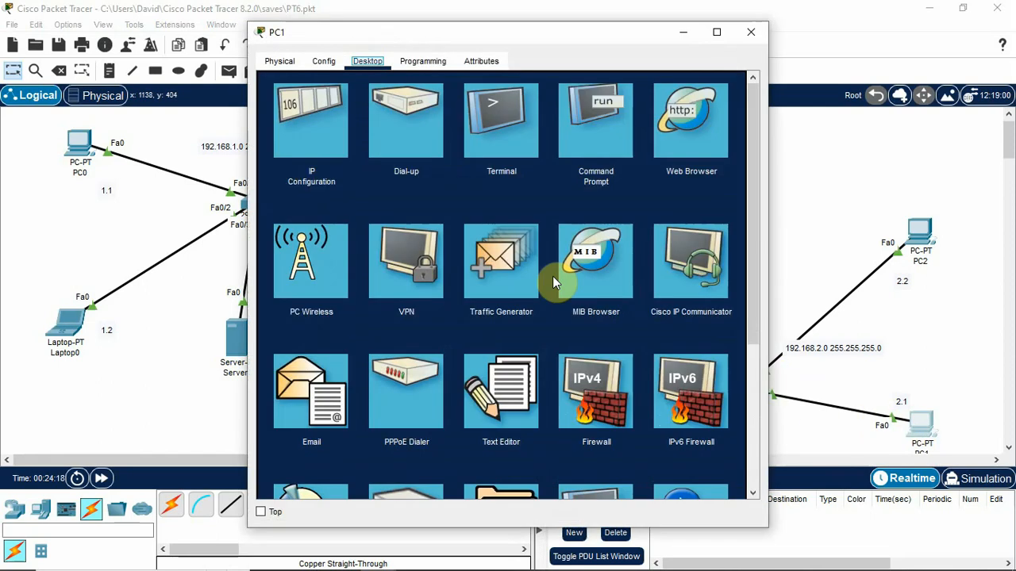
left_click(336, 127)
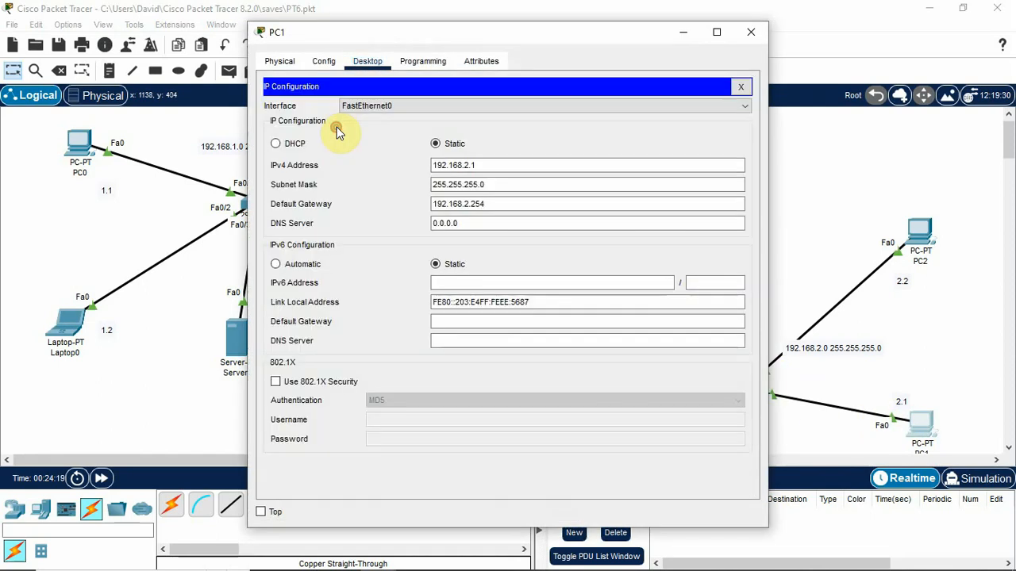
double_click(477, 222)
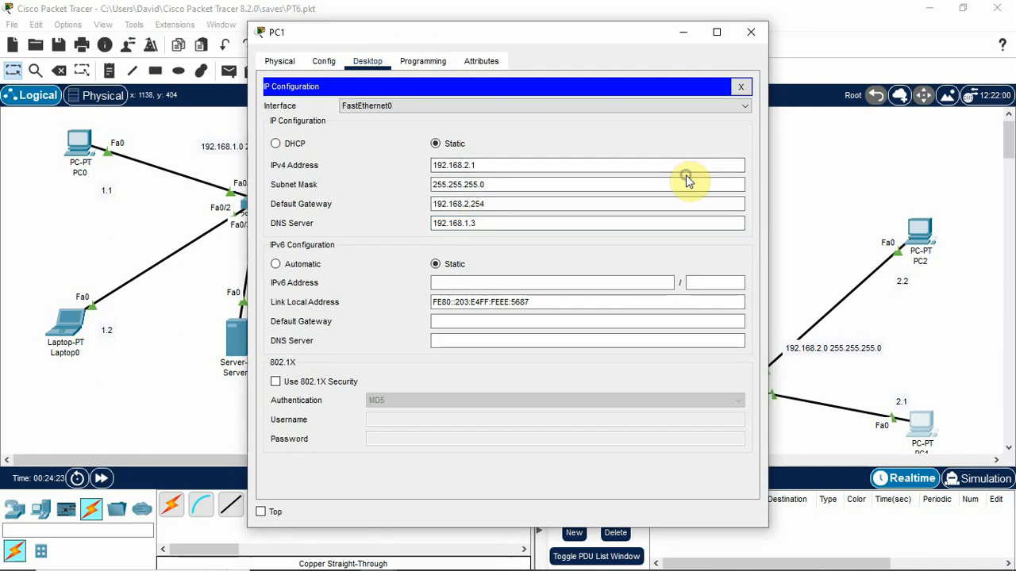
left_click(750, 31)
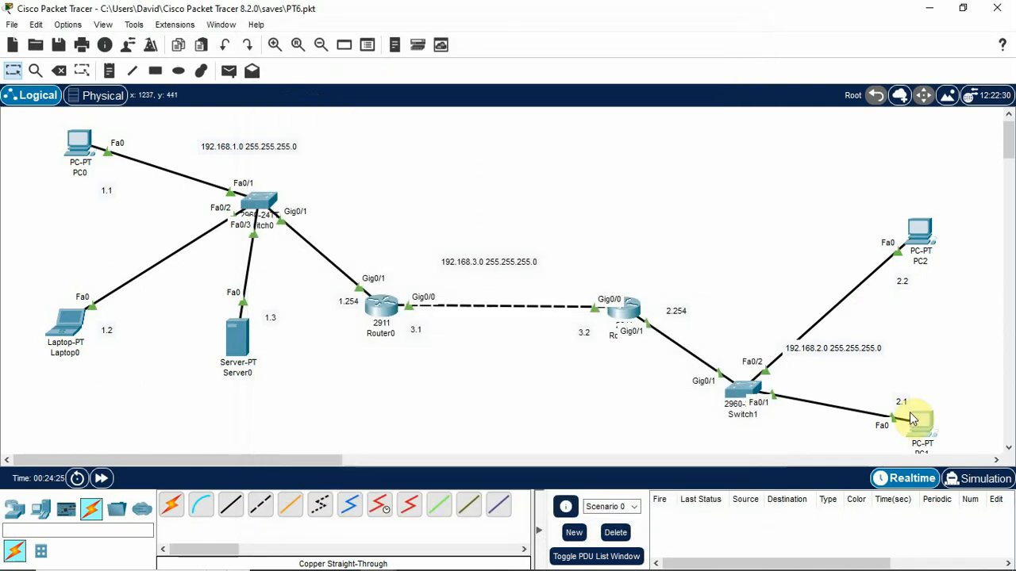
left_click(922, 427)
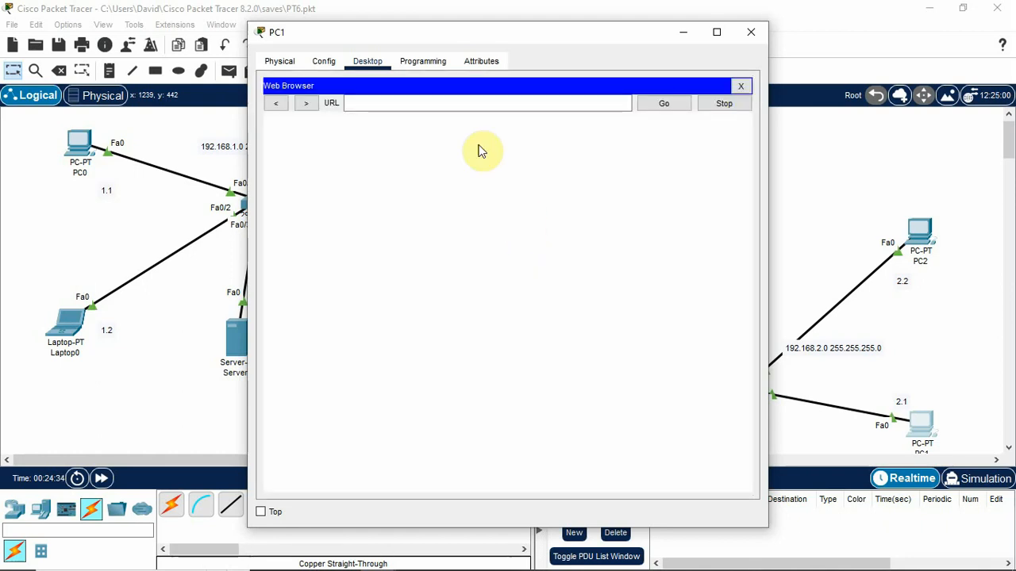
left_click(511, 107)
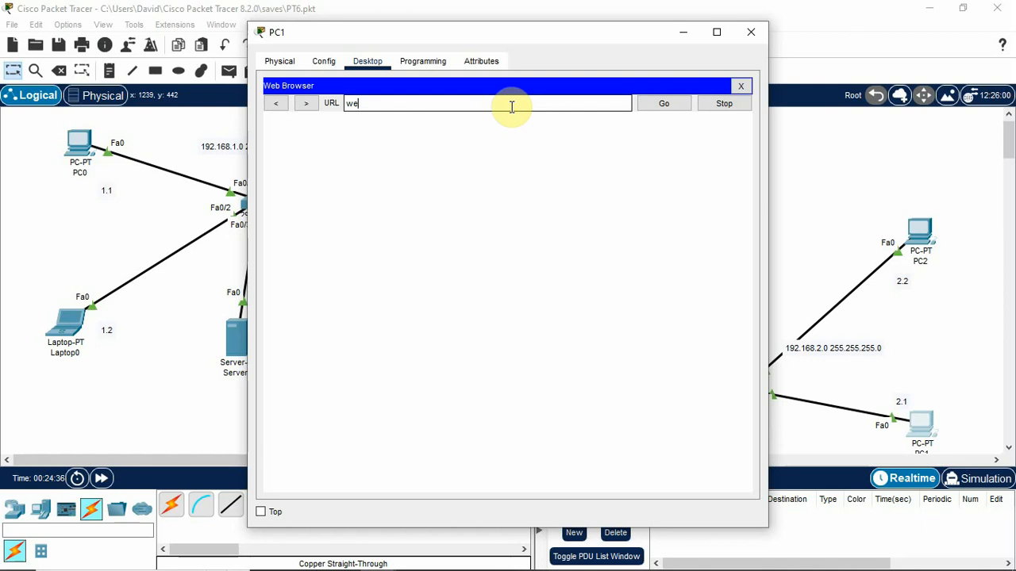
type("http://webserver")
key("Return")
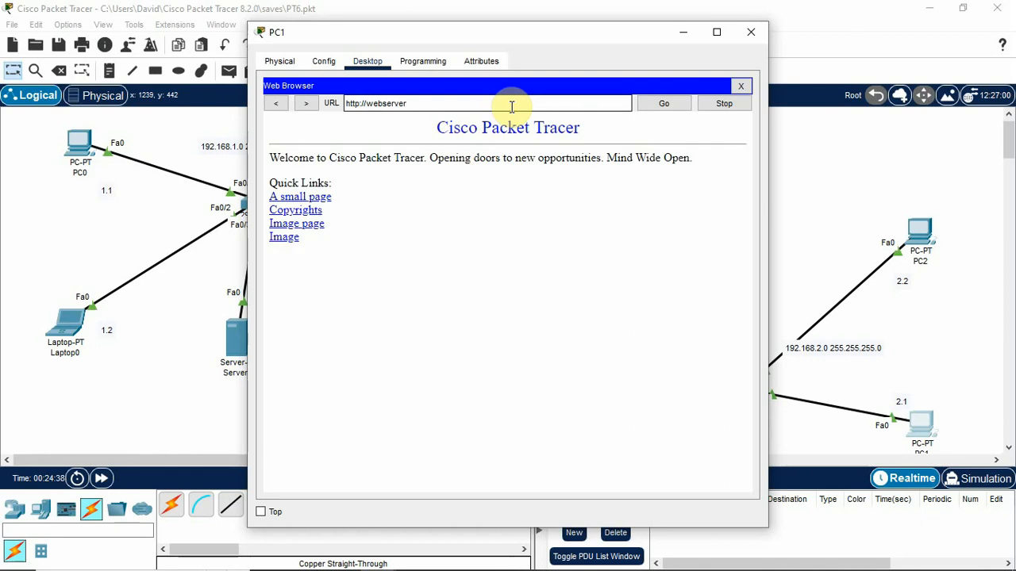
- Visit the site's Image, Image page, Copyrights and A small page links in PC1's browser, returning to the home page after each
left_click(286, 238)
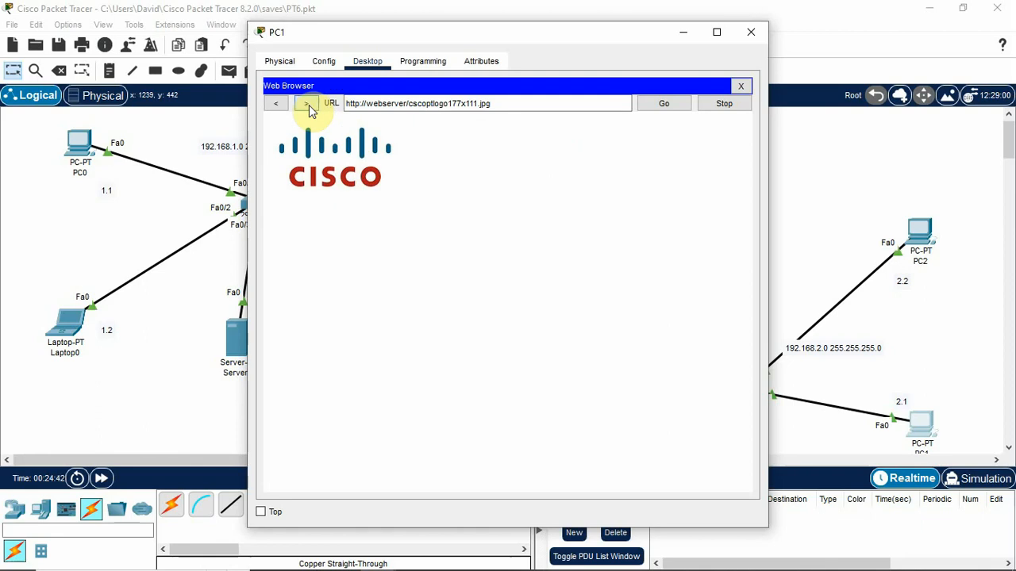
left_click(276, 104)
left_click(310, 228)
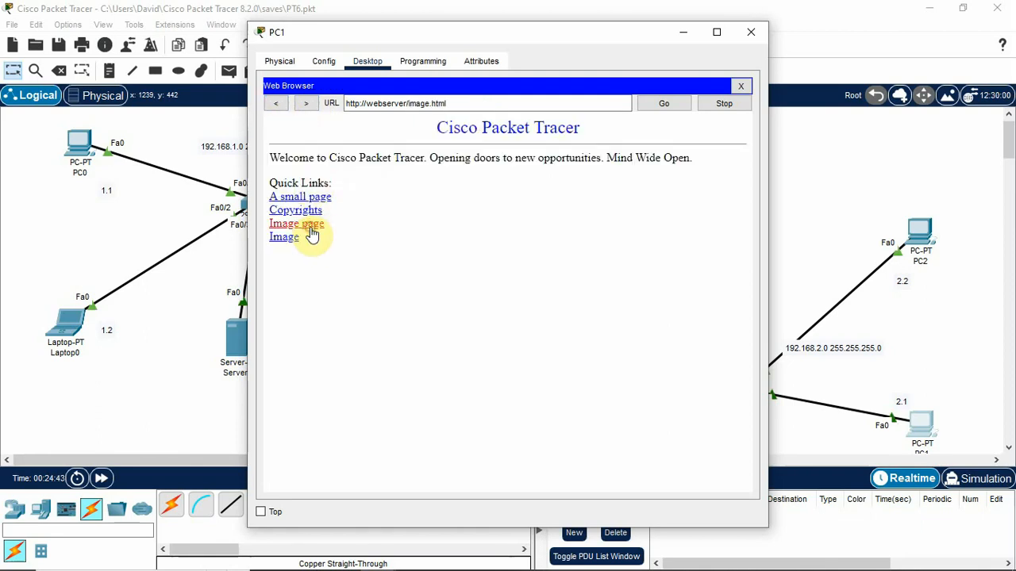
left_click(276, 104)
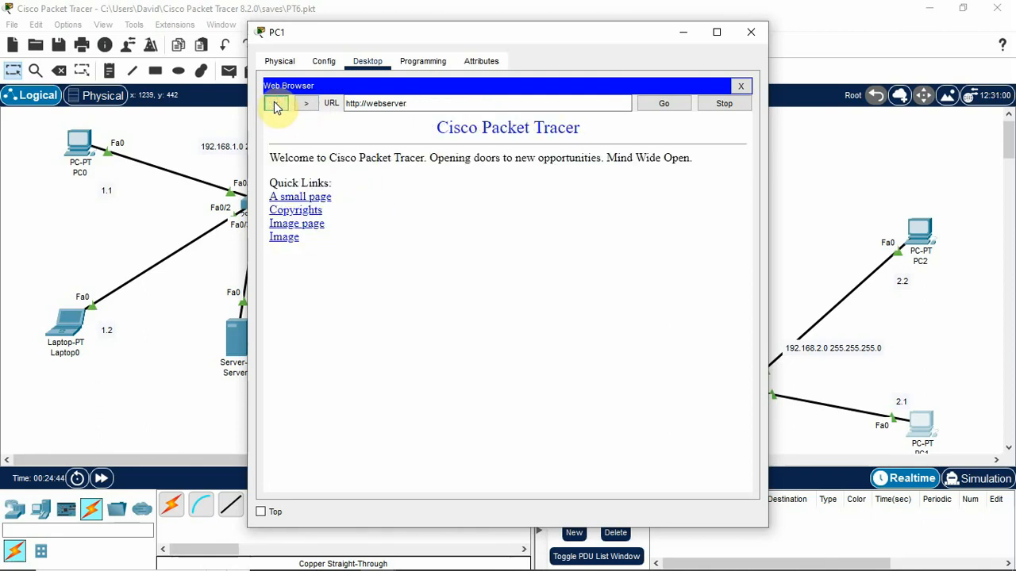
left_click(314, 211)
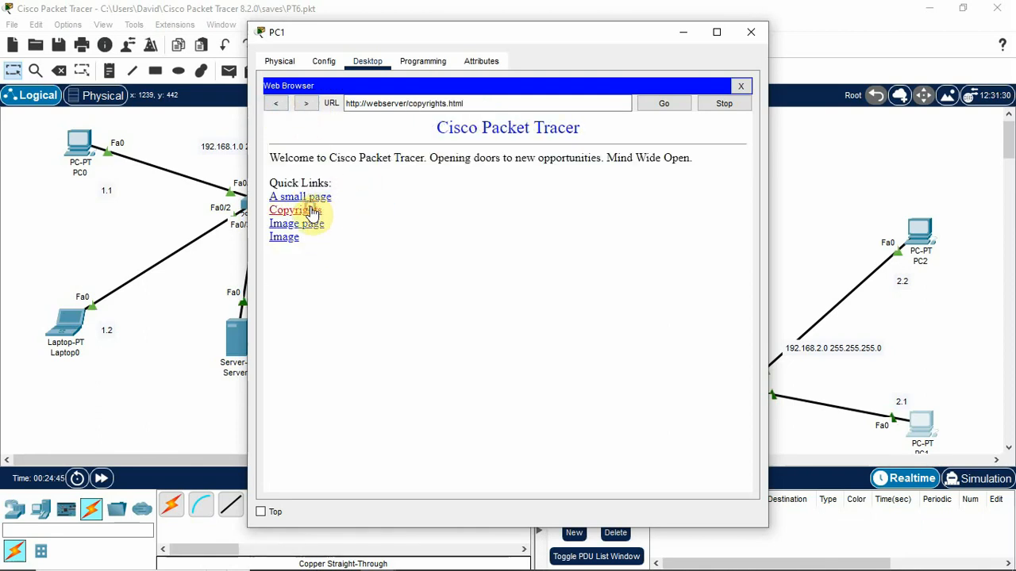
left_click(275, 103)
left_click(314, 203)
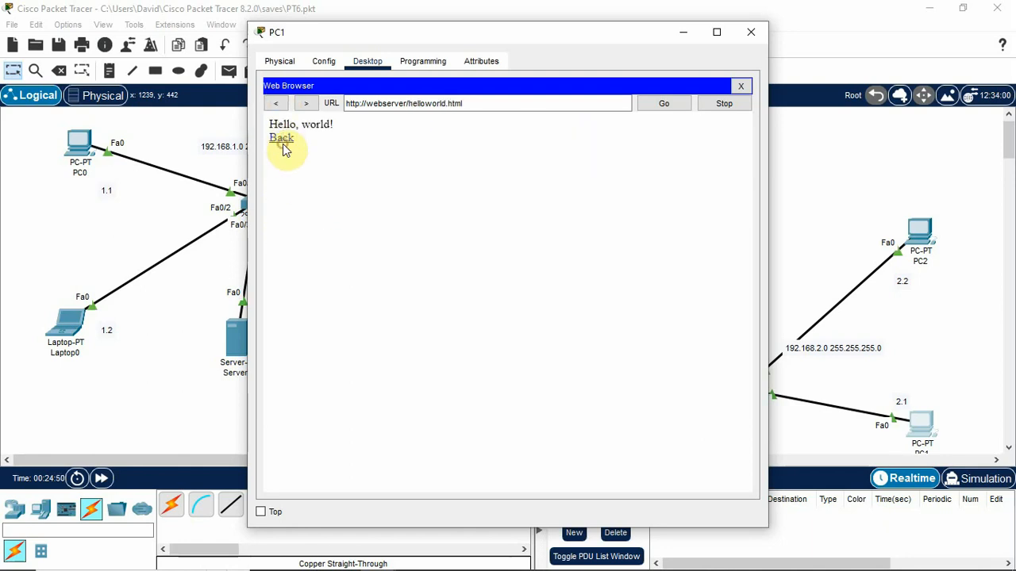
left_click(283, 142)
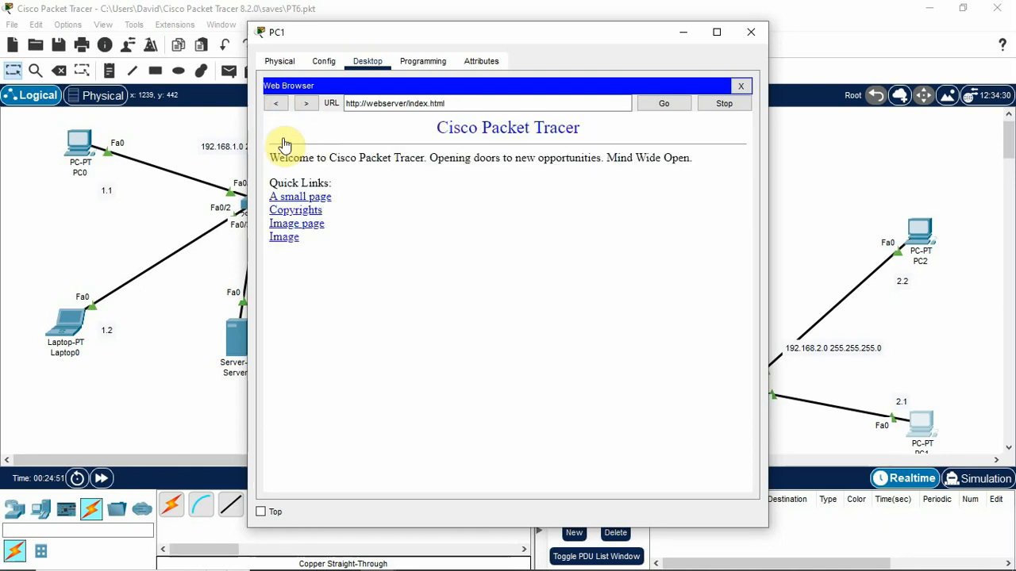
- Close PC1's window and save the PT6.pkt file
left_click(758, 35)
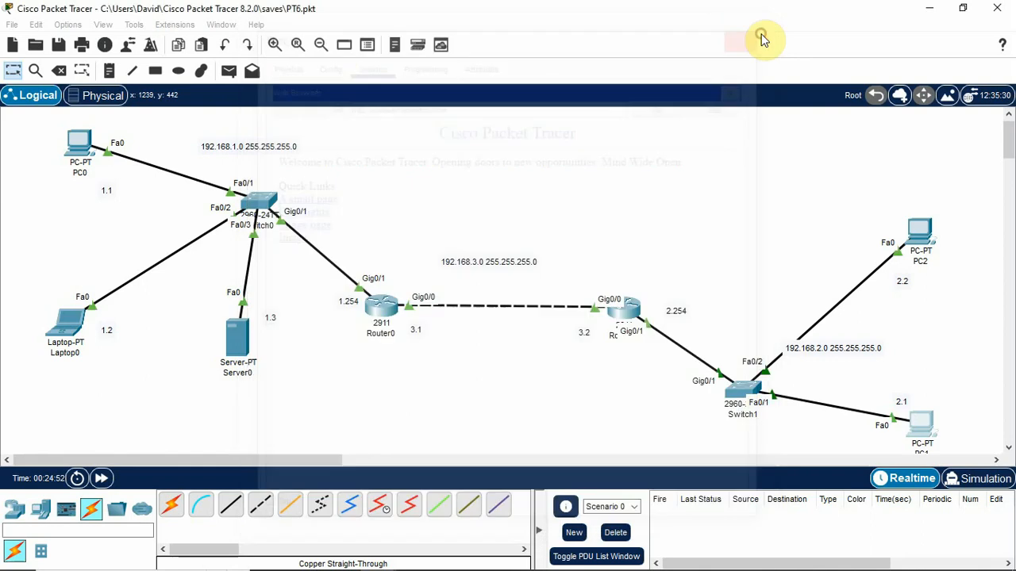
left_click(58, 46)
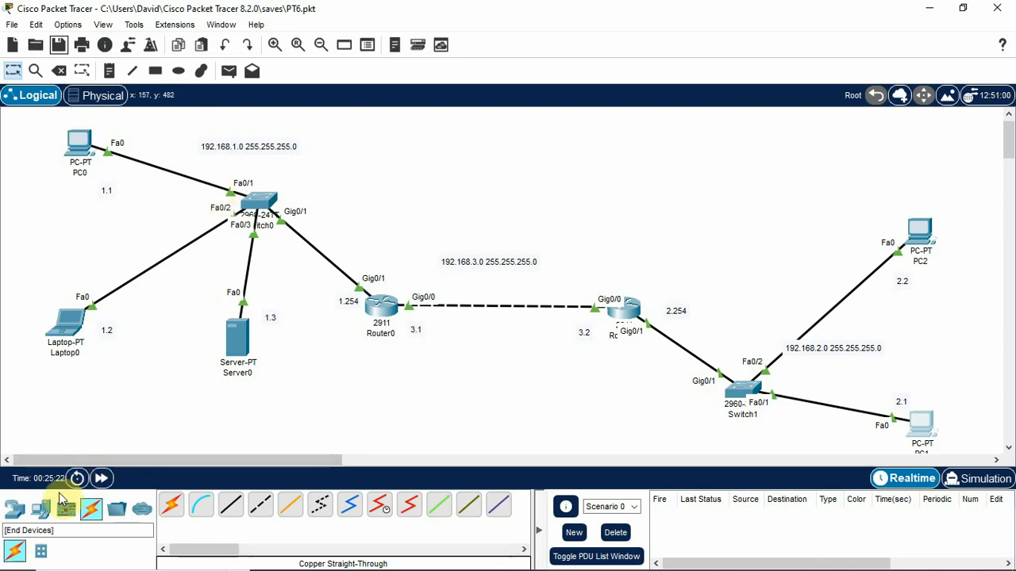
- Add a 2960 switch above Router0, in the open area beside the 192.168.1.0 network label
left_click(41, 512)
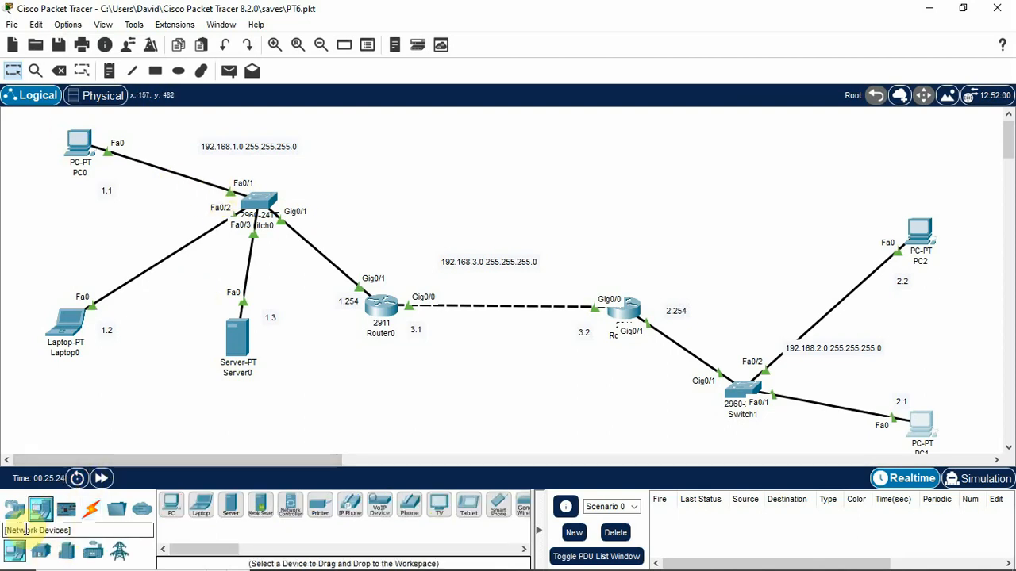
left_click(16, 512)
left_click(39, 549)
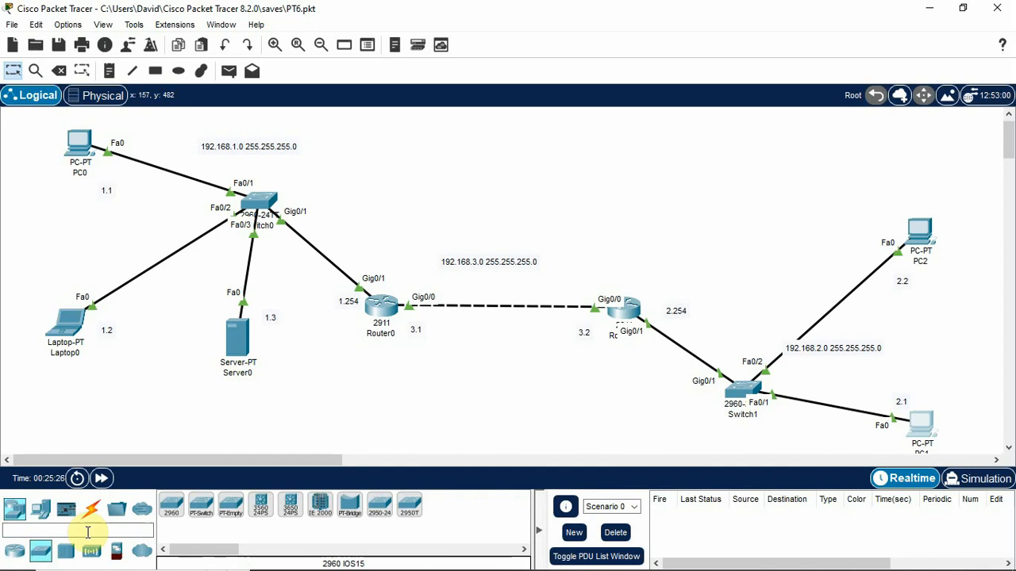
left_click(172, 506)
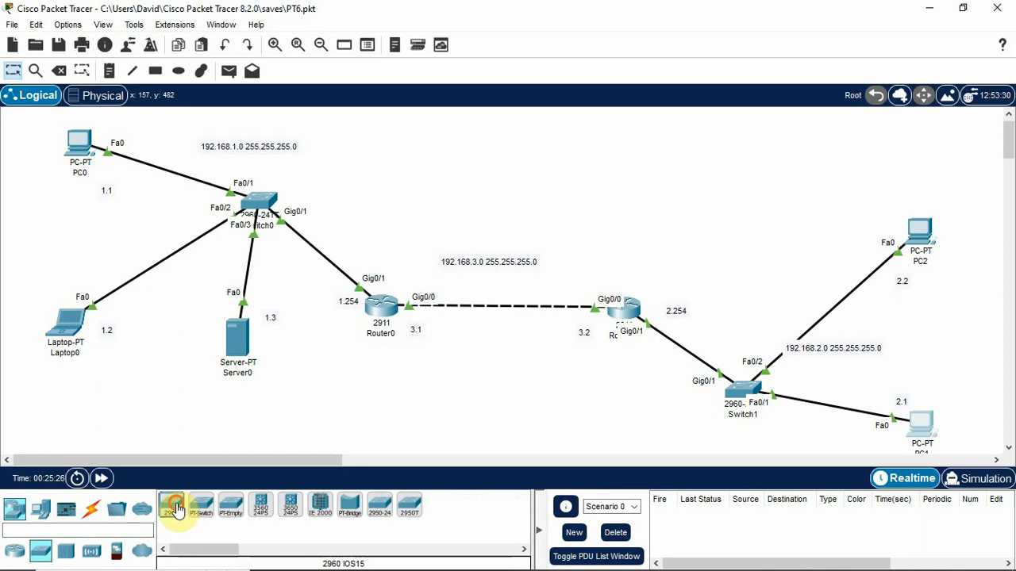
left_click(395, 150)
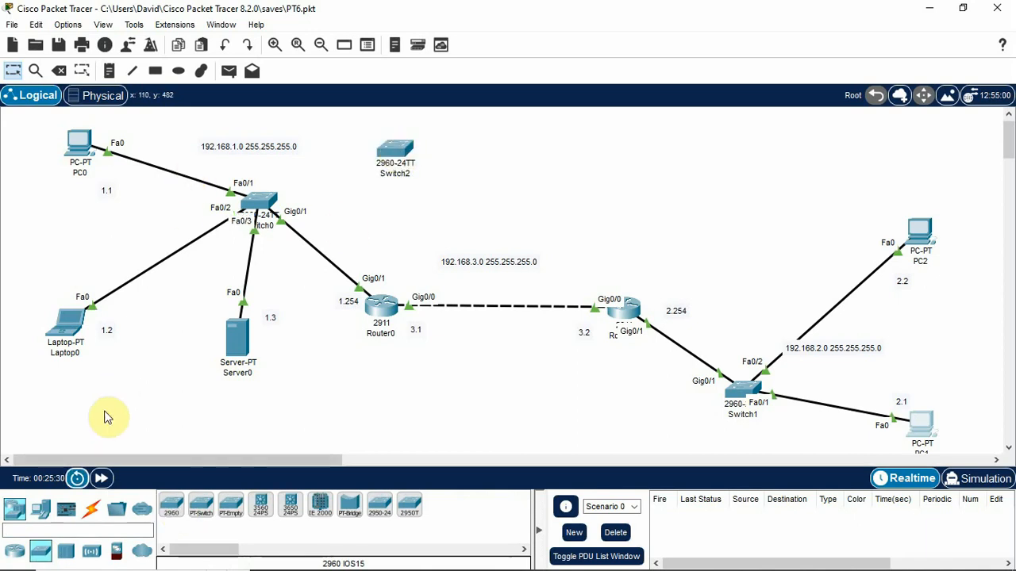
- Connect Switch0's GigabitEthernet0/2 to Switch2's GigabitEthernet0/2 with a copper cross-over cable
left_click(92, 508)
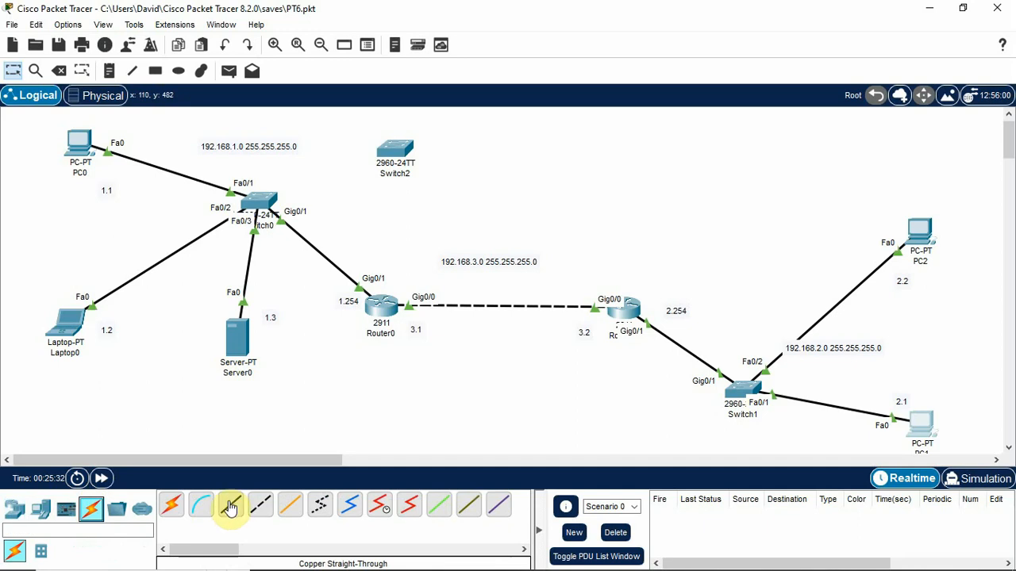
left_click(261, 506)
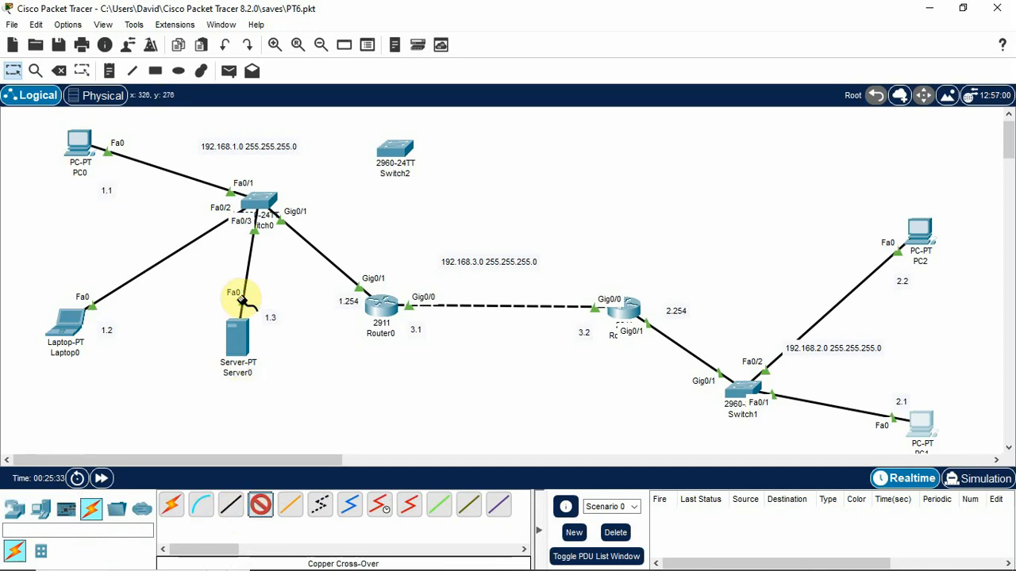
left_click(266, 209)
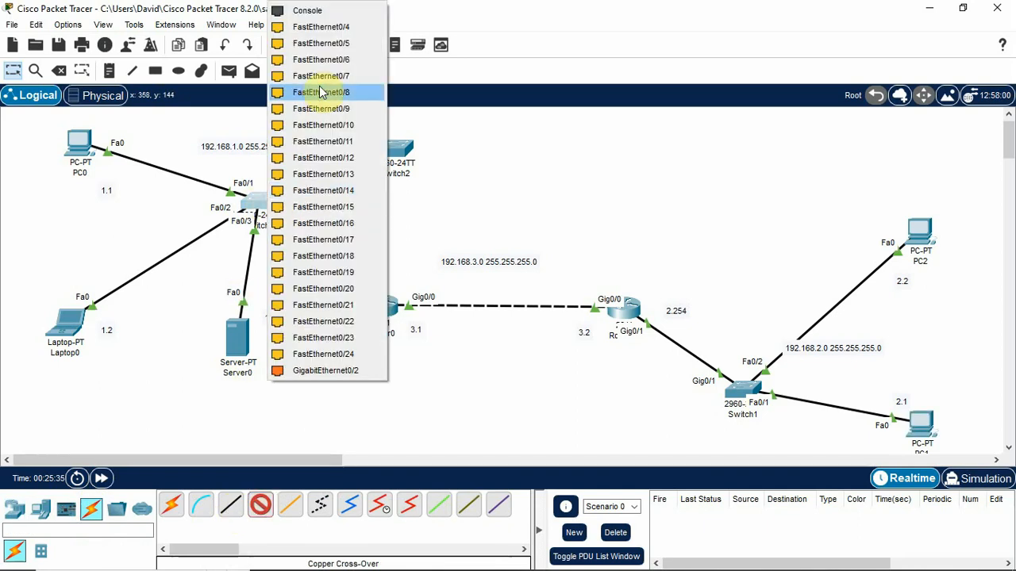
left_click(349, 371)
left_click(395, 152)
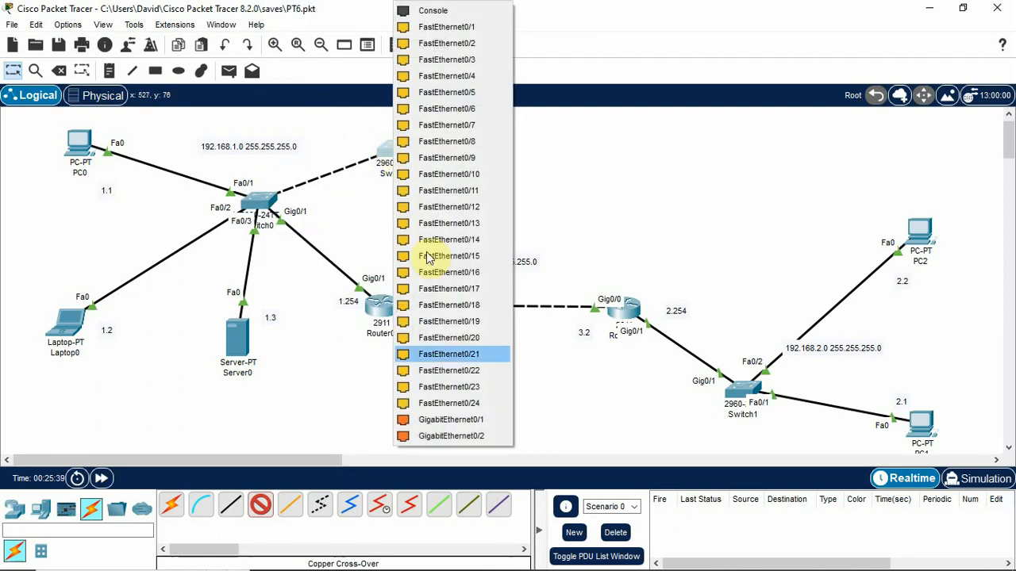
left_click(464, 436)
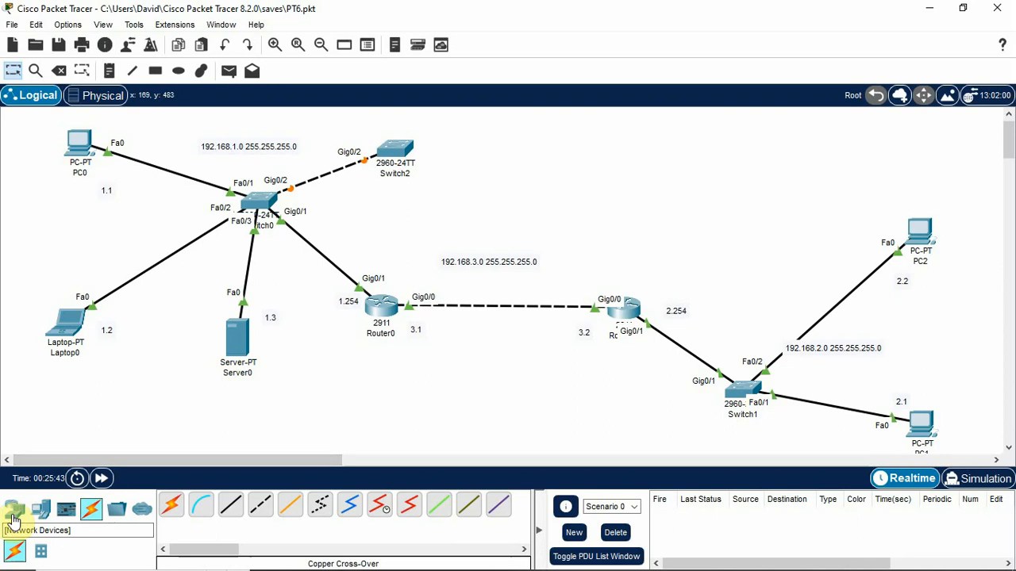
- Add a PC to the workspace, level with Switch2 on the side away from PC0
left_click(40, 507)
left_click(171, 505)
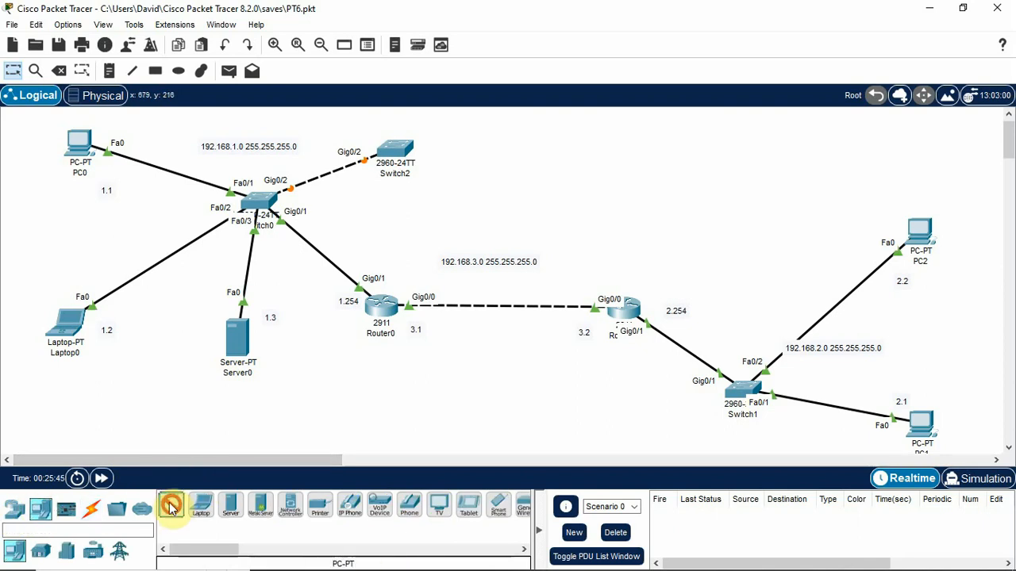
left_click(530, 158)
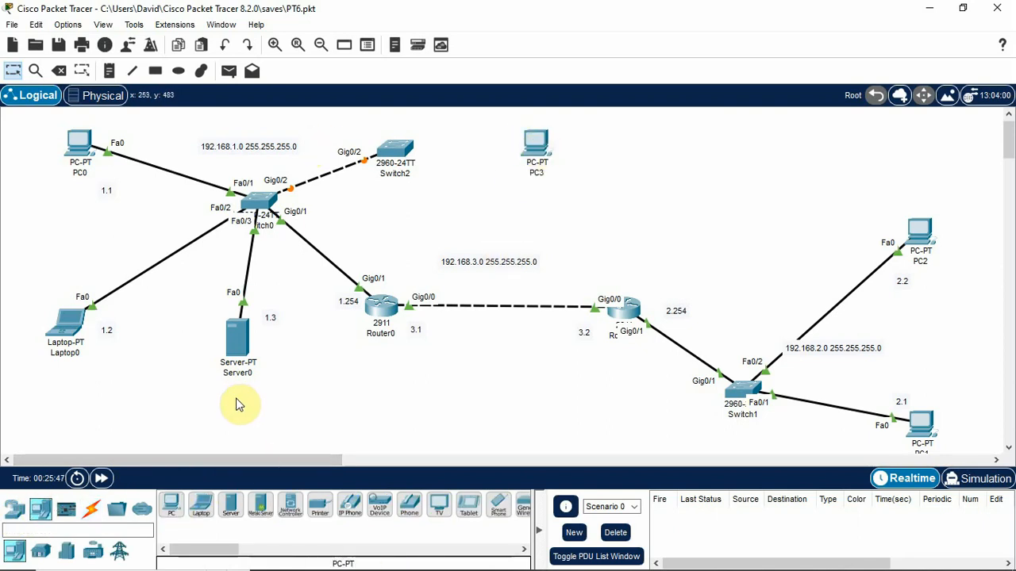
- Connect Switch2's FastEthernet0/1 to PC3's FastEthernet0 with a copper straight-through cable
left_click(90, 506)
left_click(231, 505)
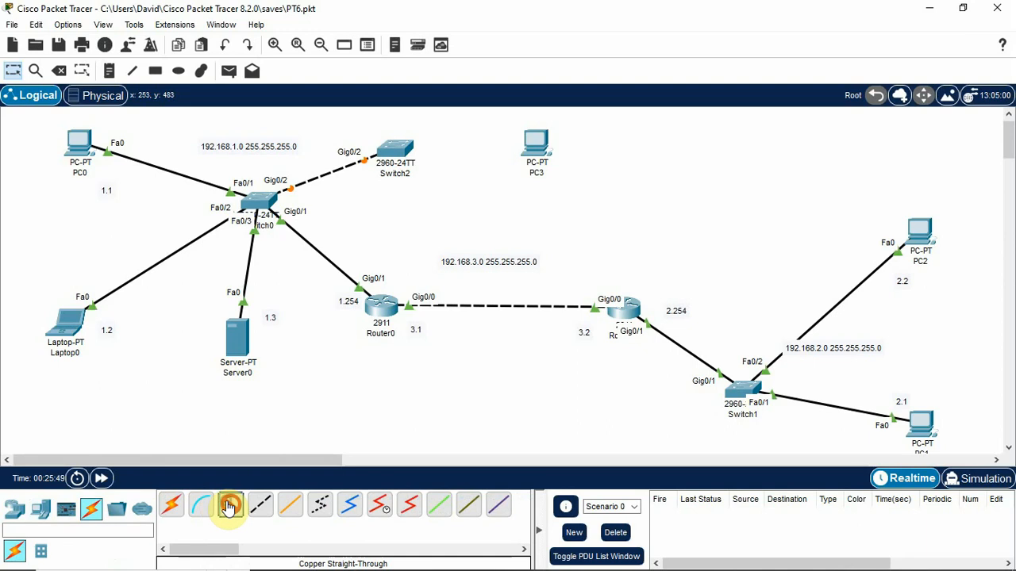
left_click(397, 147)
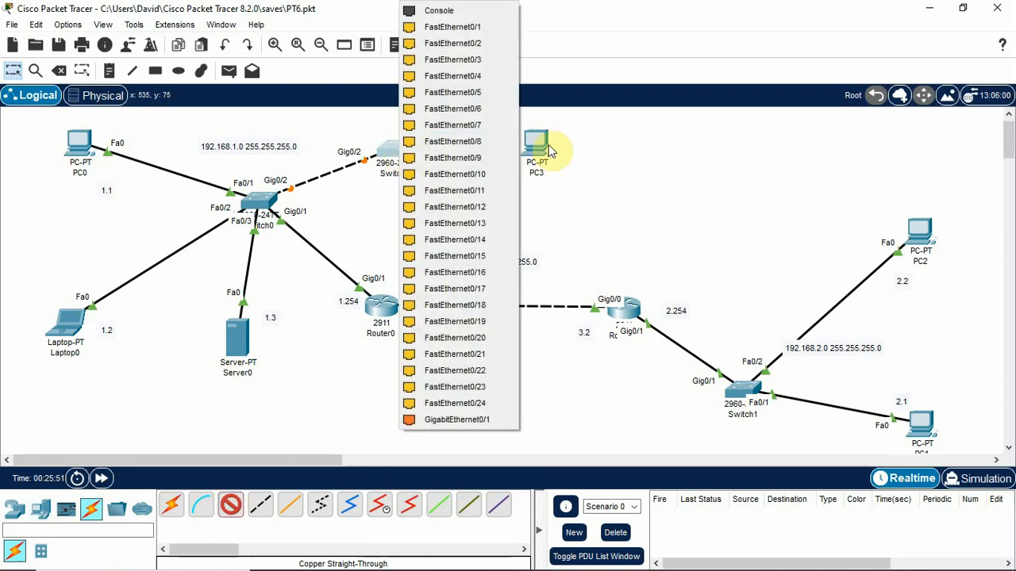
left_click(474, 27)
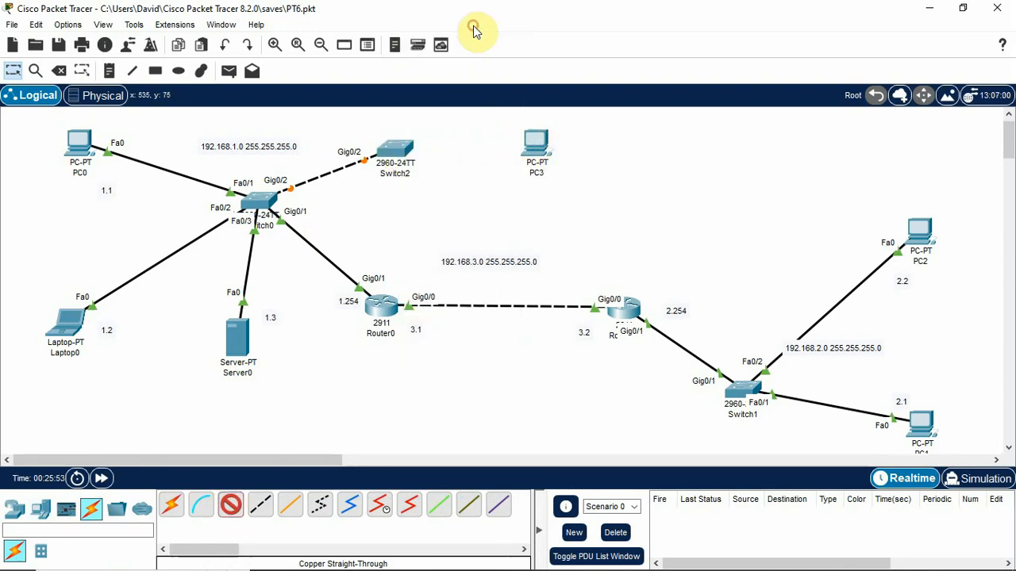
left_click(532, 143)
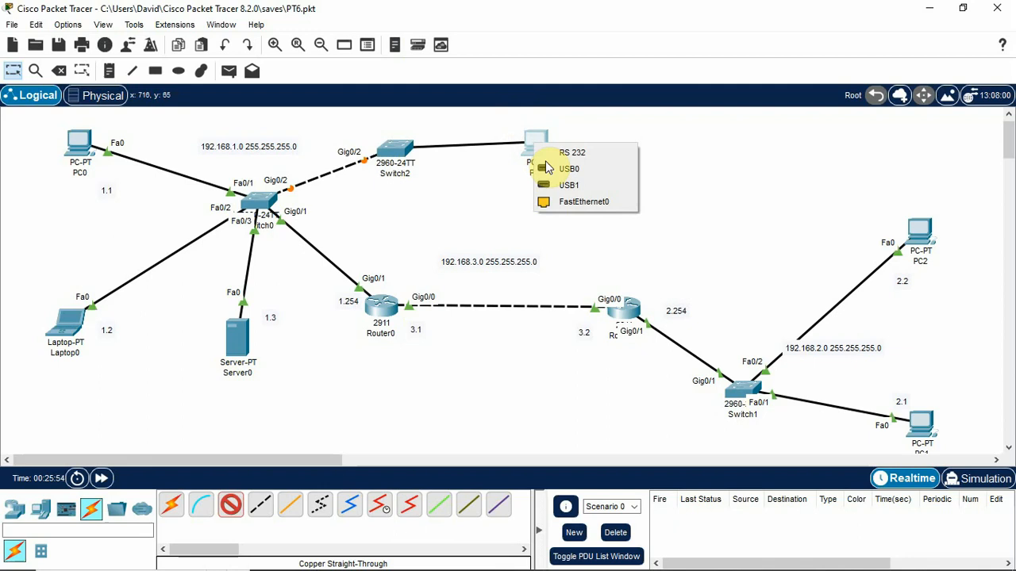
left_click(585, 204)
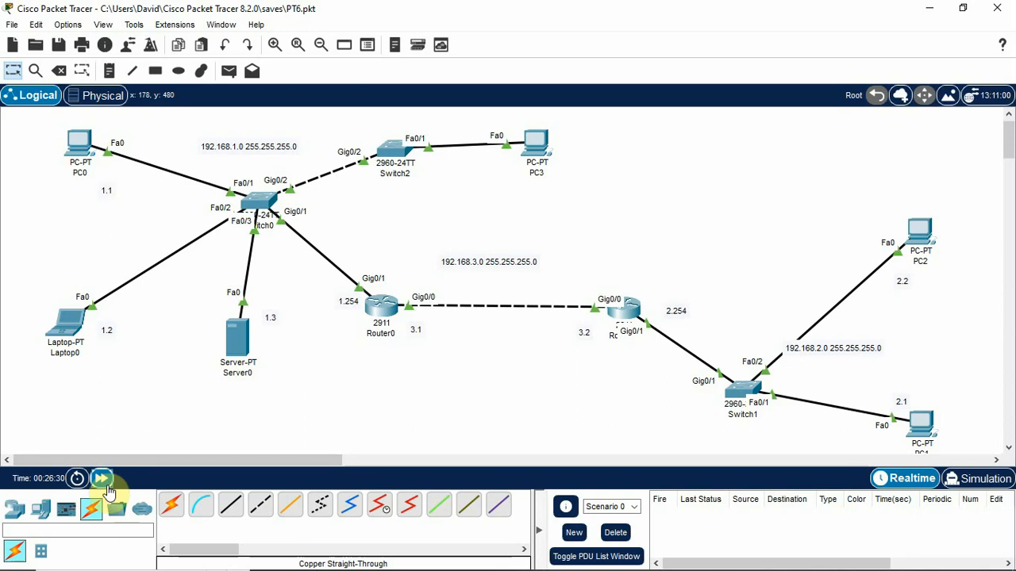
left_click(542, 144)
left_click(328, 66)
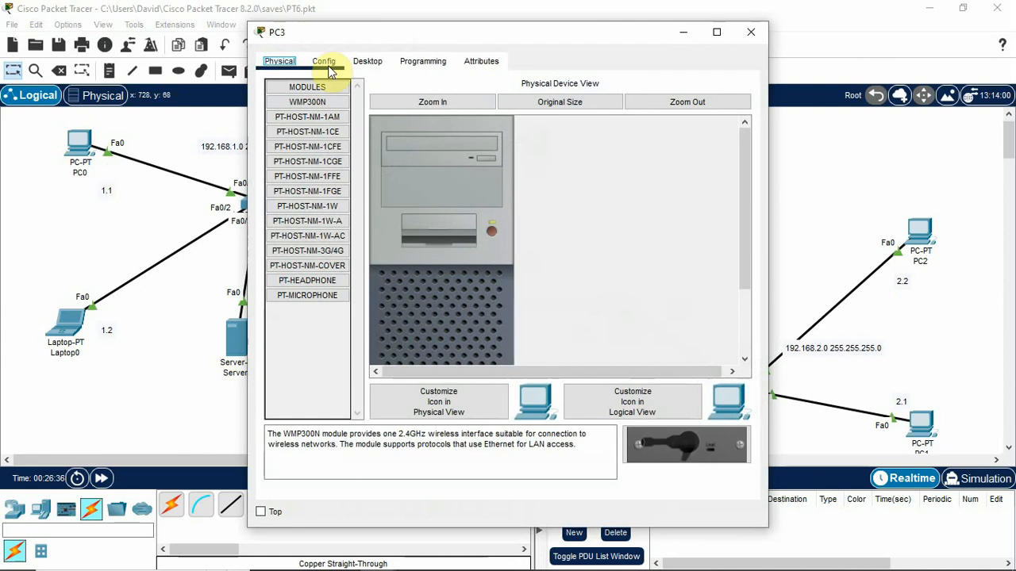
left_click(367, 62)
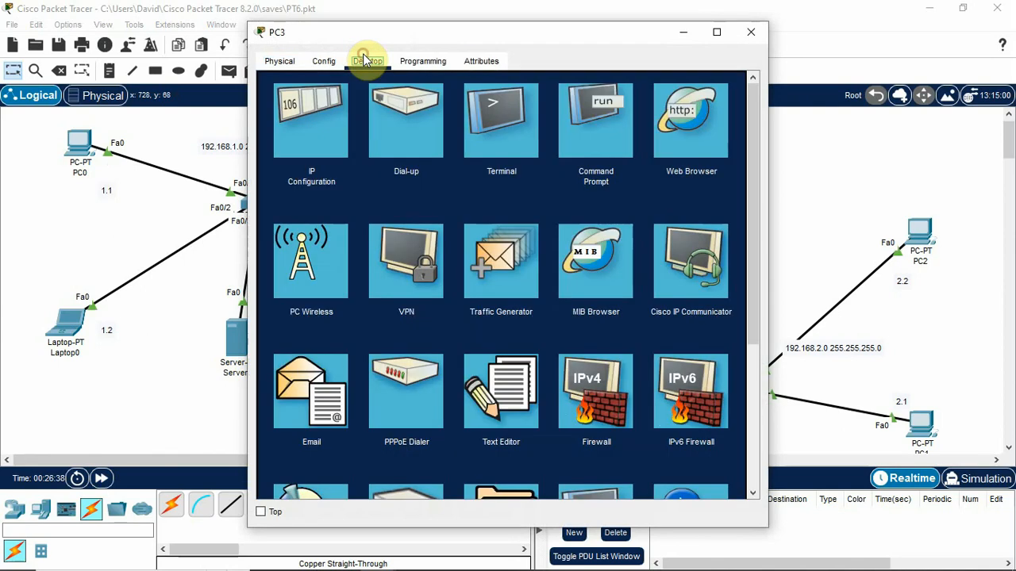
left_click(313, 115)
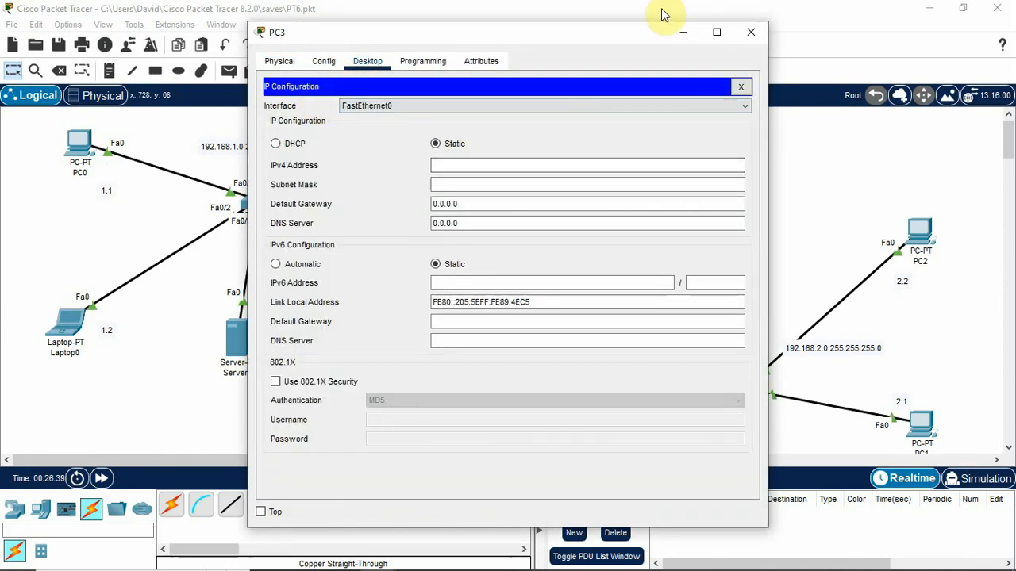
left_click_drag(598, 46, 839, 103)
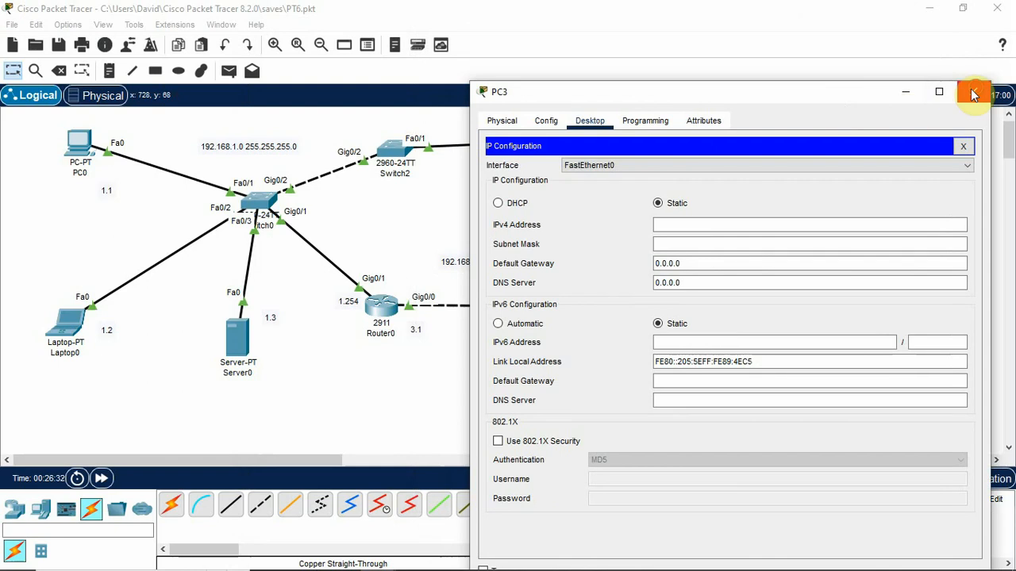
left_click(908, 73)
- Add a note reading 1.125 beside PC3 to label its address
left_click(109, 71)
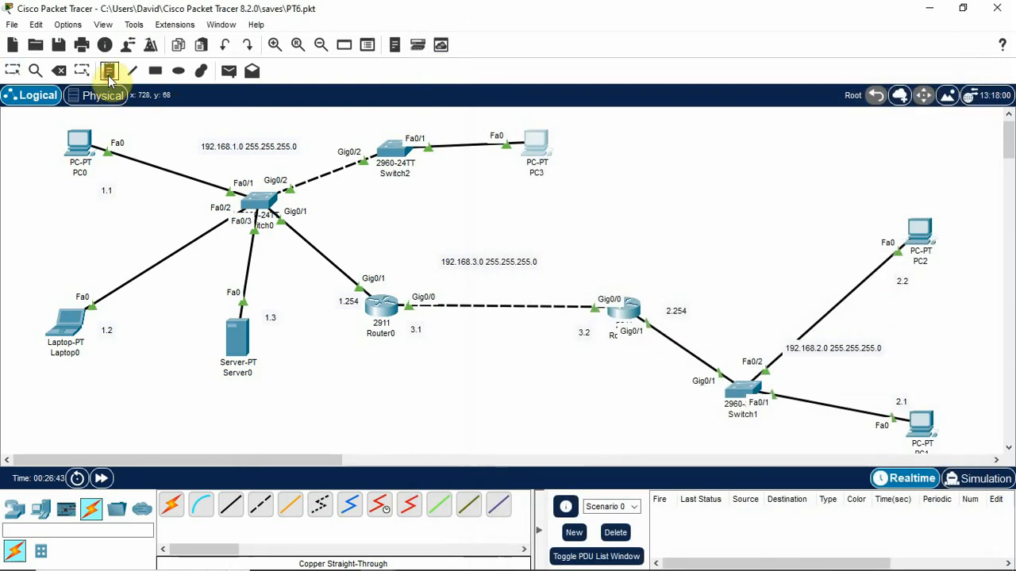
left_click(385, 164)
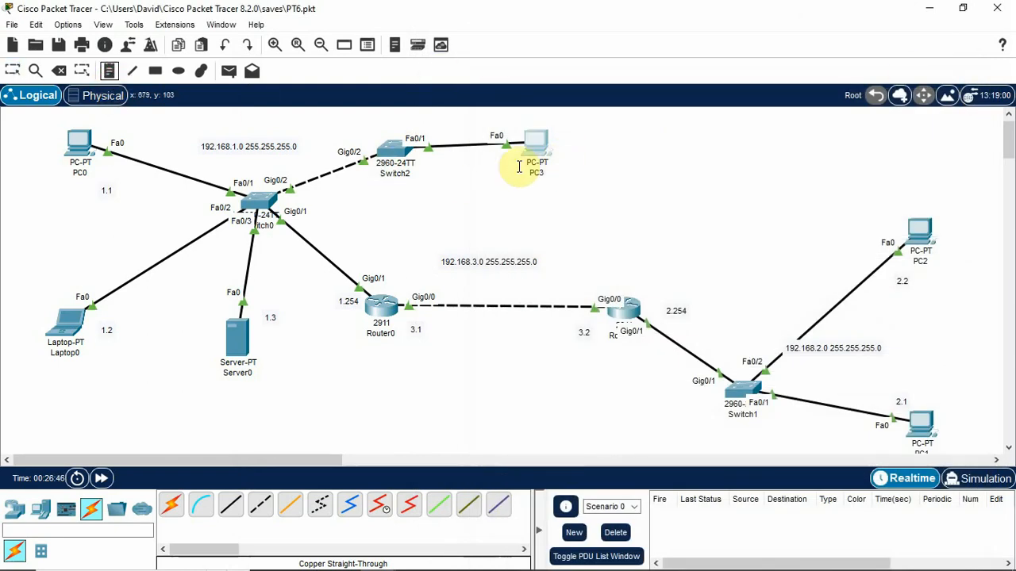
left_click(493, 168)
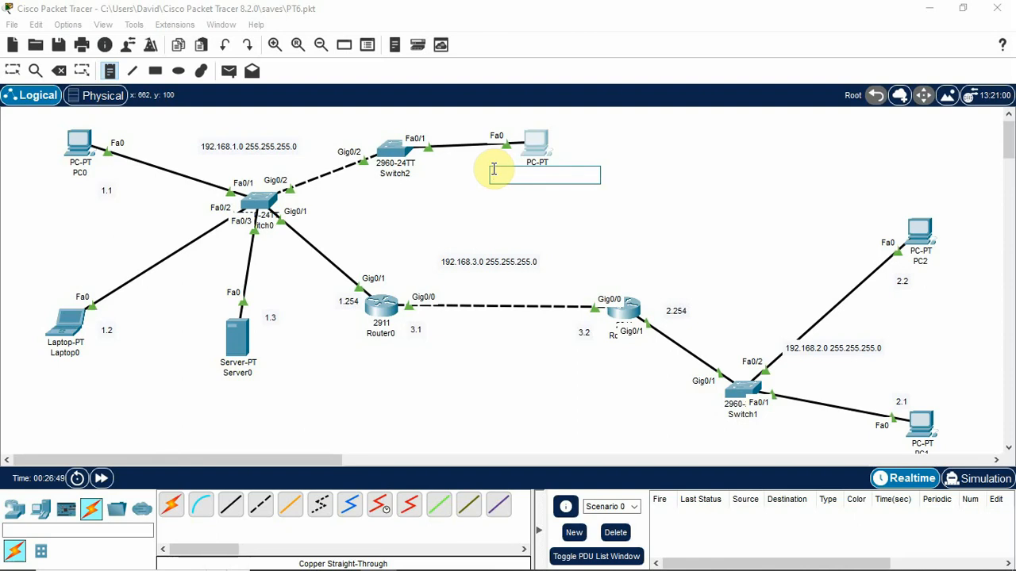
type("1.125")
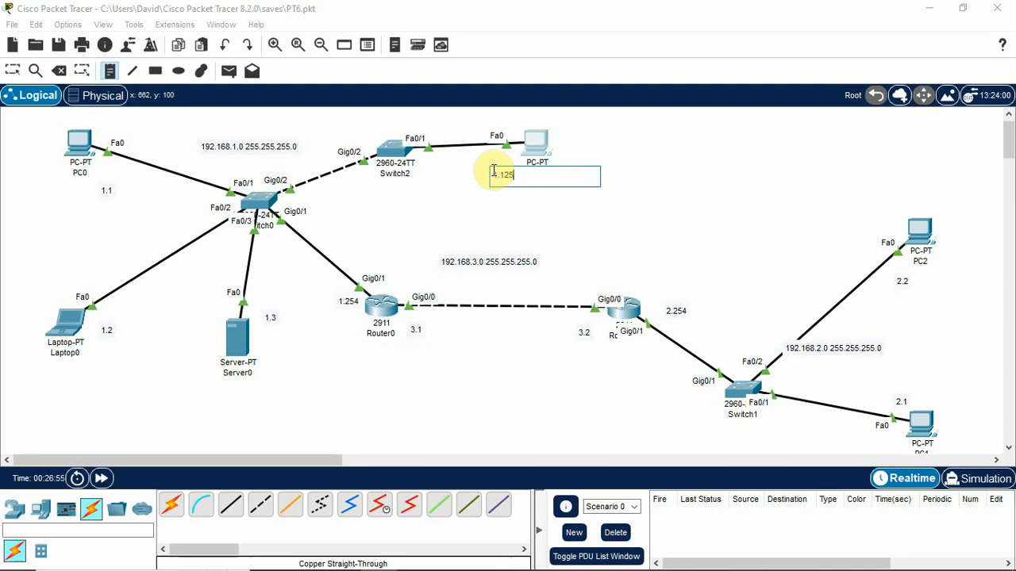
key("Escape")
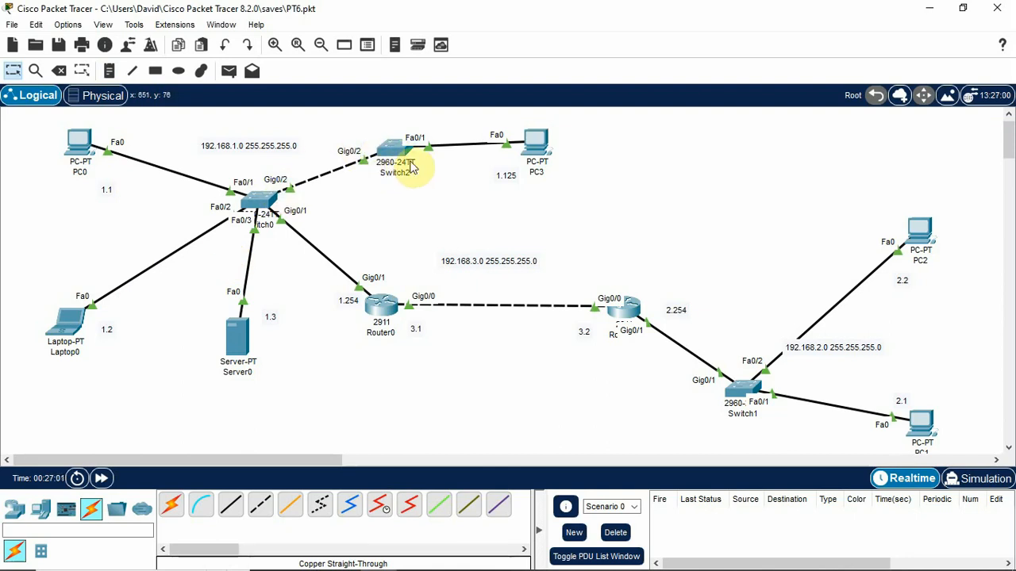
- Set PC3's static IPv4 address to 192.168.1.125 with subnet mask 255.255.255.0
left_click(526, 151)
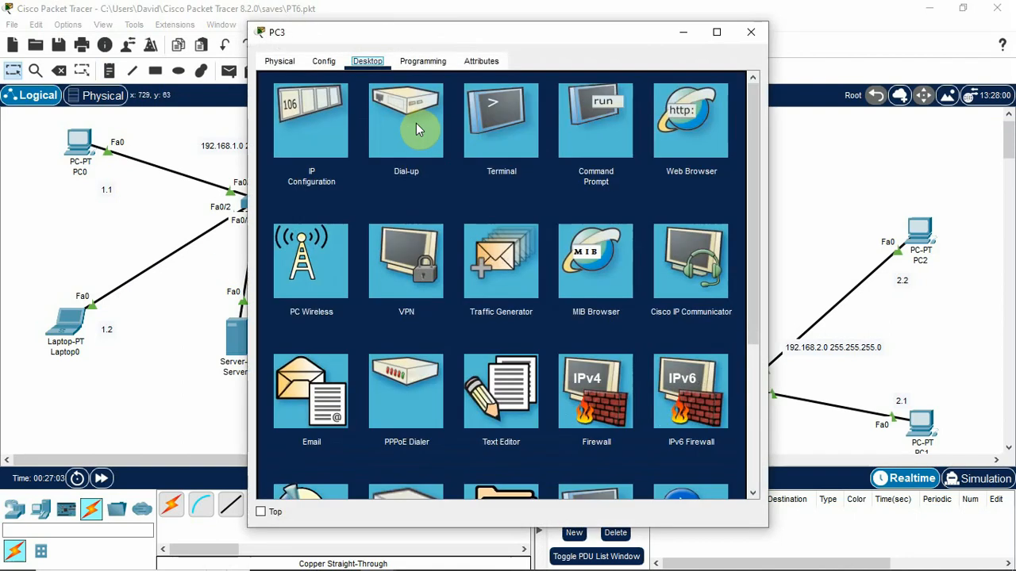
left_click(344, 109)
left_click(477, 164)
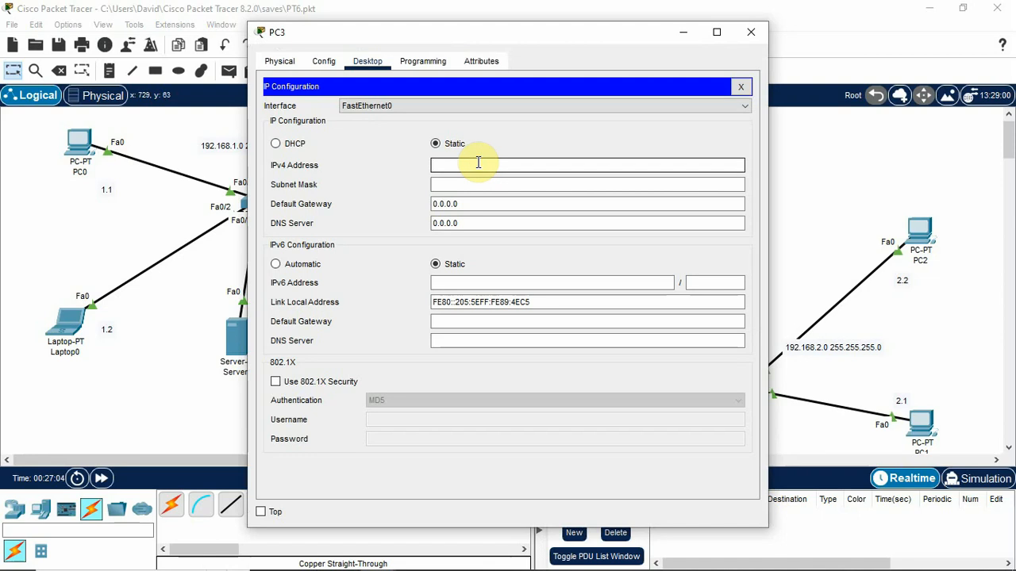
type("192.168.1.125")
left_click(483, 183)
- Try to set PC3's IPv4 default gateway to 192.1681.254
double_click(495, 204)
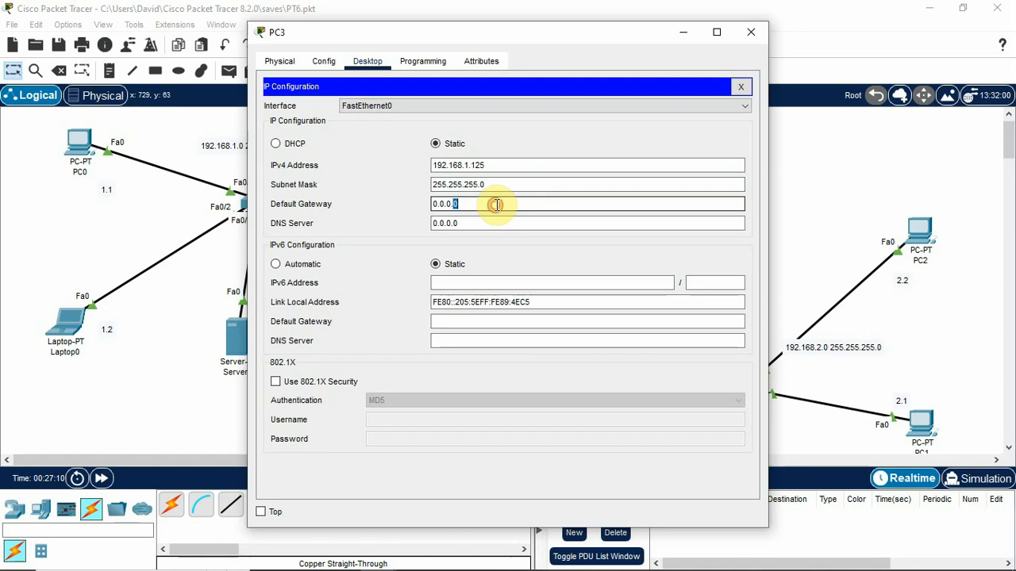
key("BackSpace")
key("BackSpace")
key("BackSpace")
key("BackSpace")
key("BackSpace")
key("BackSpace")
key("BackSpace")
type("192.1681.254")
left_click(495, 222)
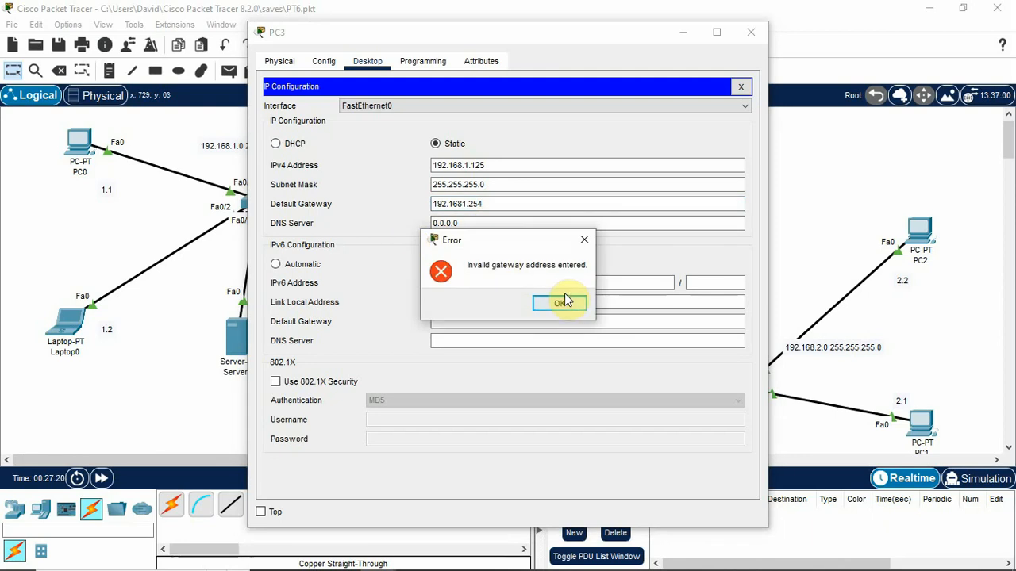
left_click(565, 301)
- Set PC3's IPv4 default gateway to 192.168.1.254
left_click(464, 204)
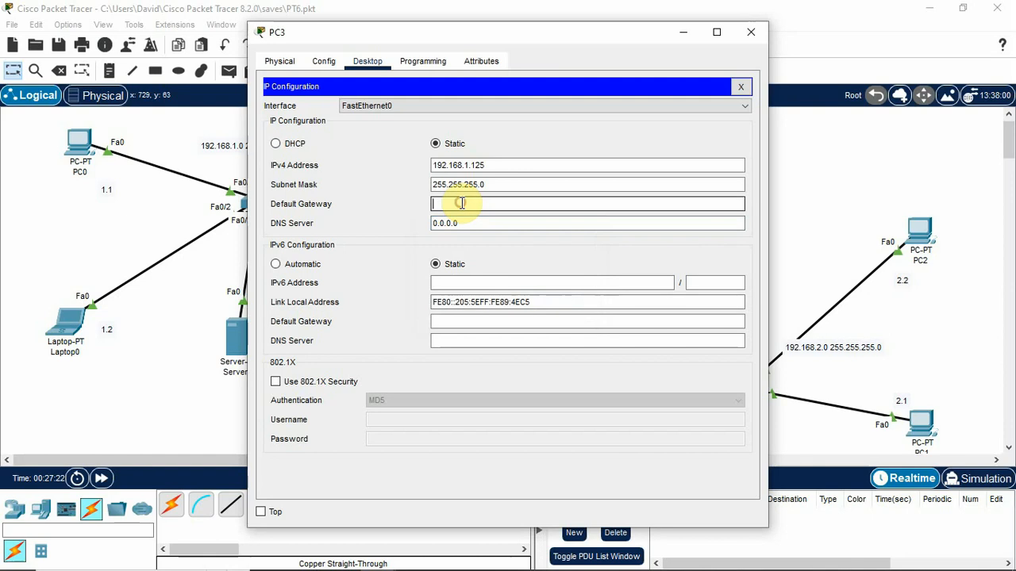
type("192.168.1.254")
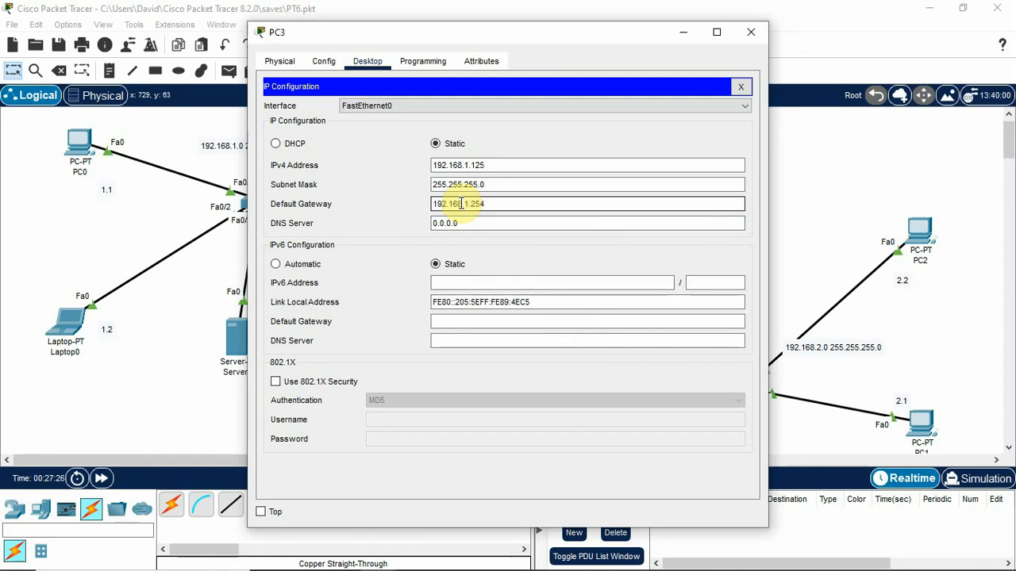
- Set PC3's IPv4 DNS server to 192.168.1.3 and close its configuration window
left_click(473, 227)
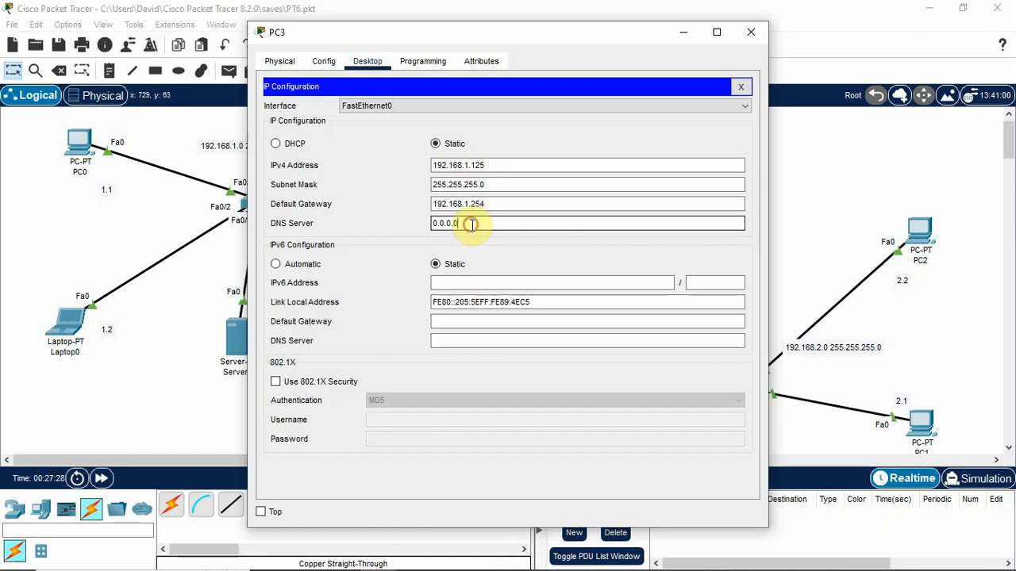
left_click_drag(471, 225, 421, 230)
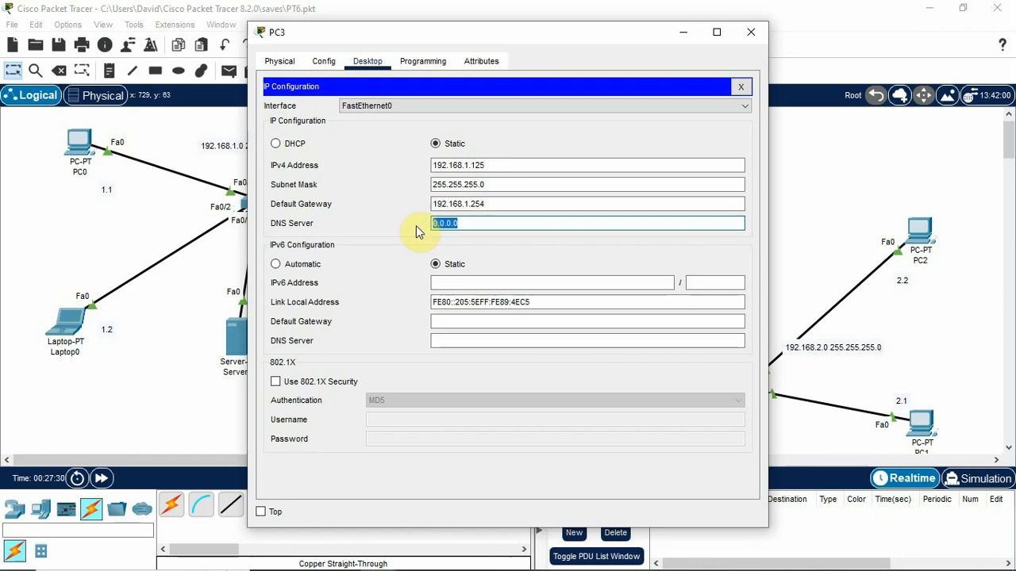
left_click(613, 238)
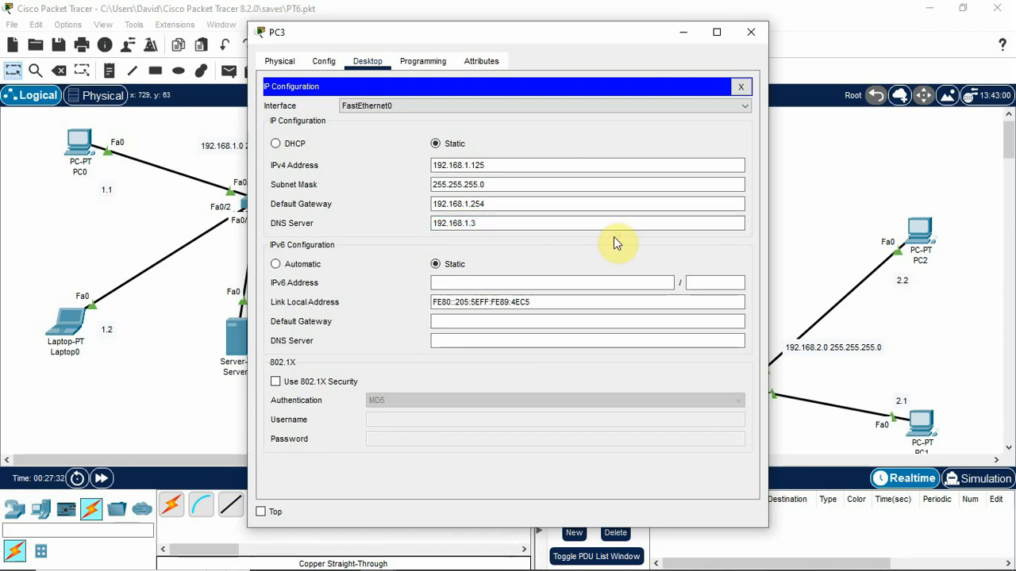
left_click(759, 32)
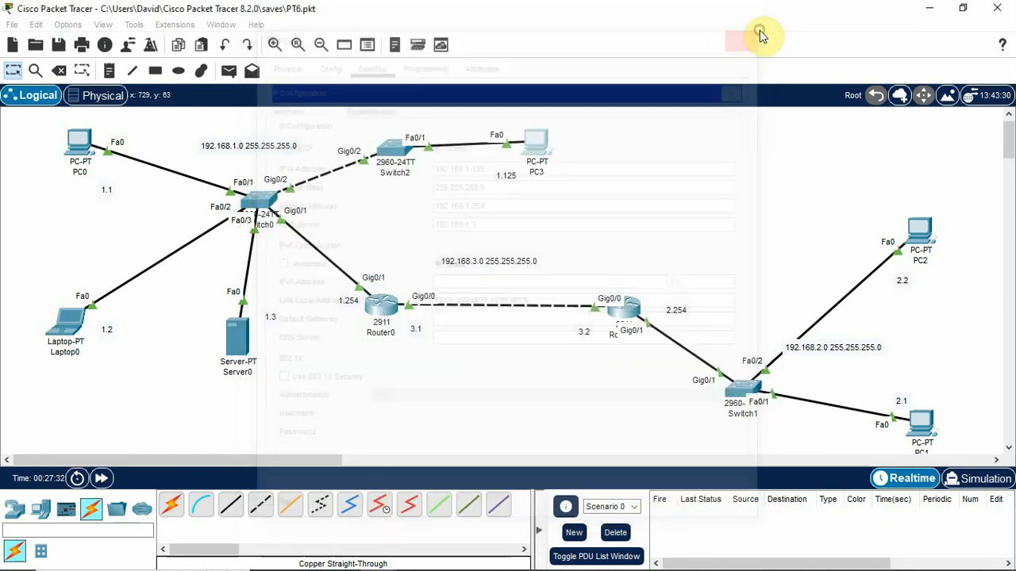
- Test name resolution from PC3 by loading webserver in its web browser, and close the PC3 window
left_click(543, 143)
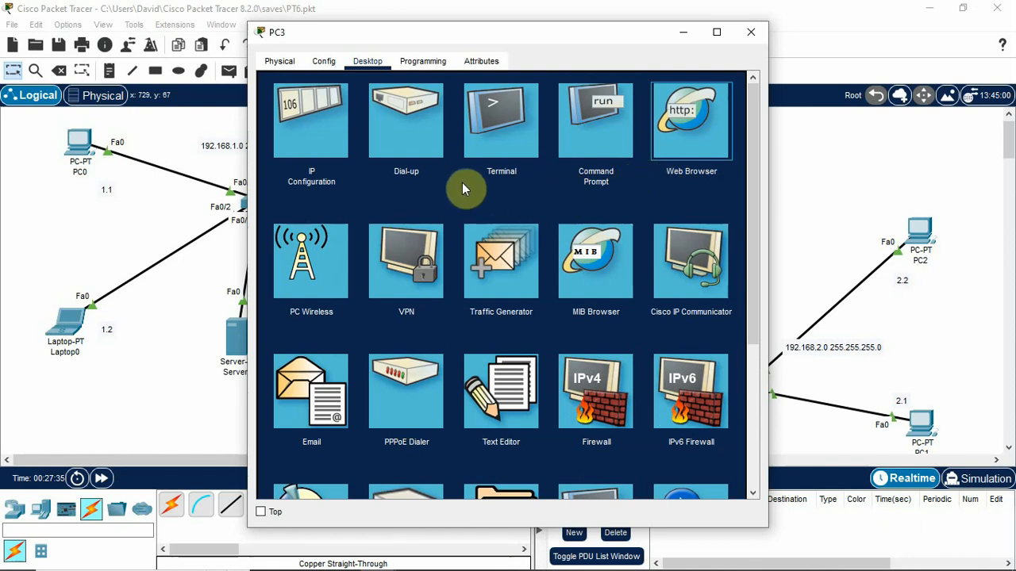
left_click(676, 135)
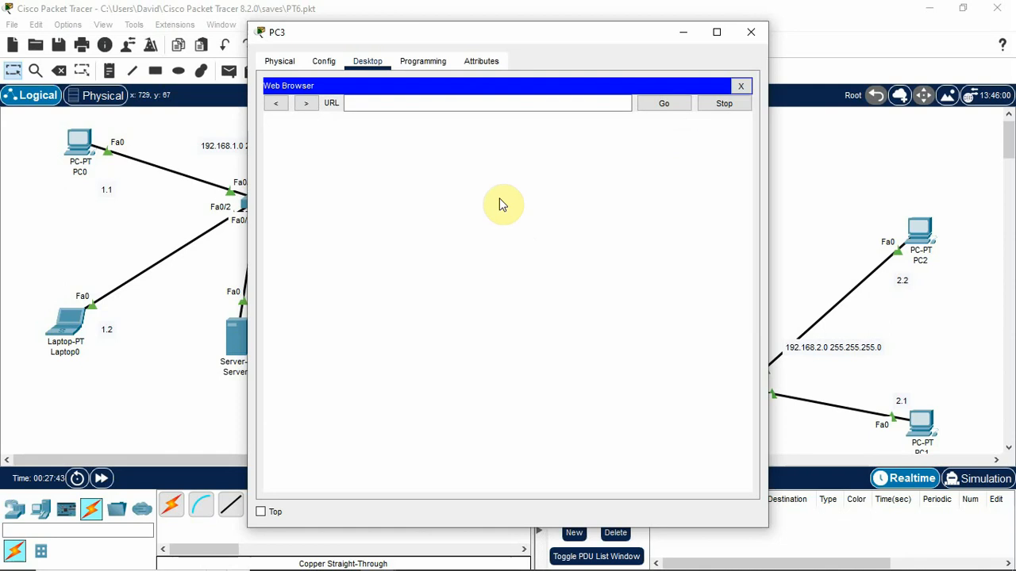
left_click(517, 107)
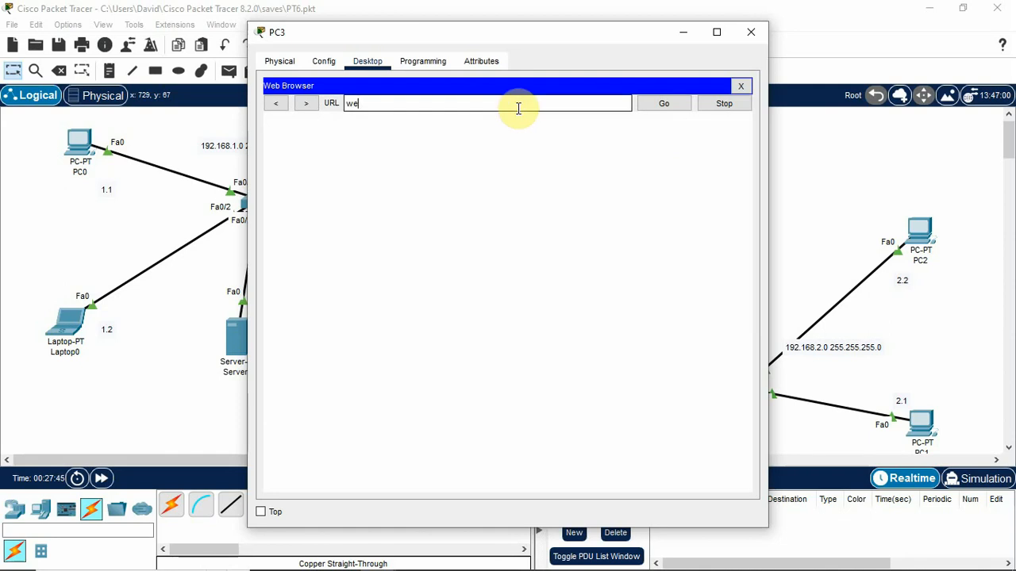
type("webserver")
key("Return")
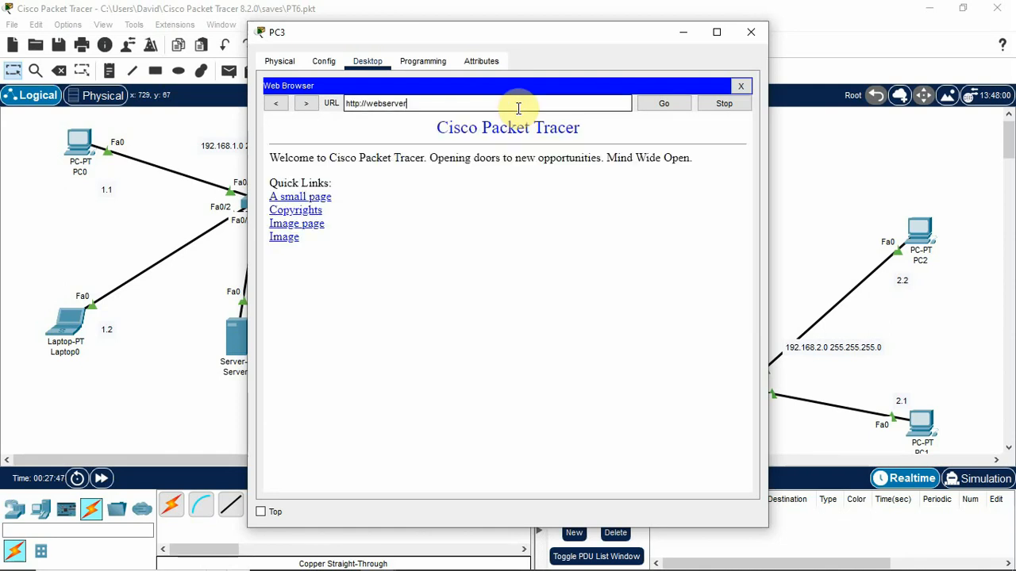
left_click(747, 35)
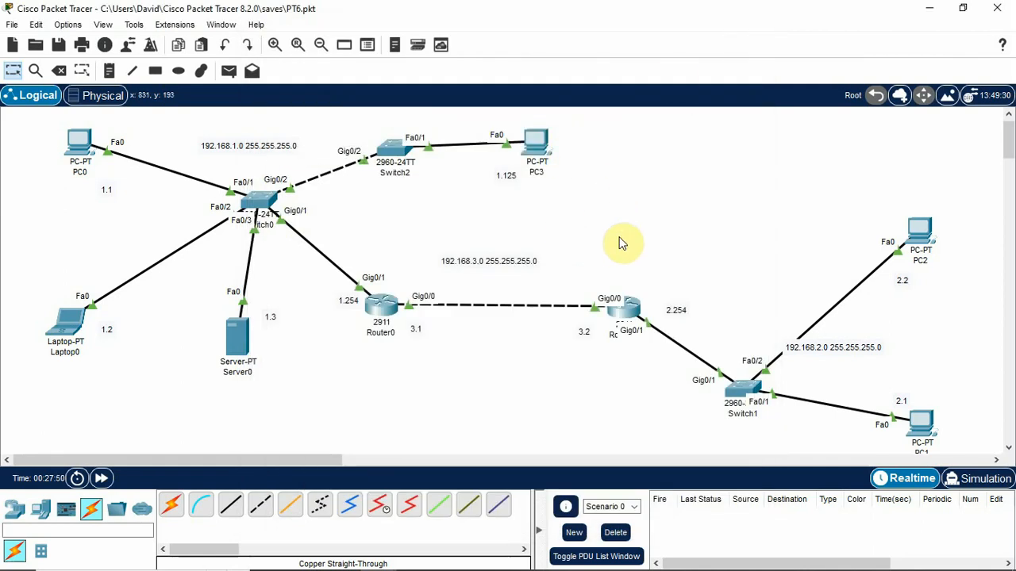
- Save the extended network to the existing file PT6.pkt
left_click(59, 45)
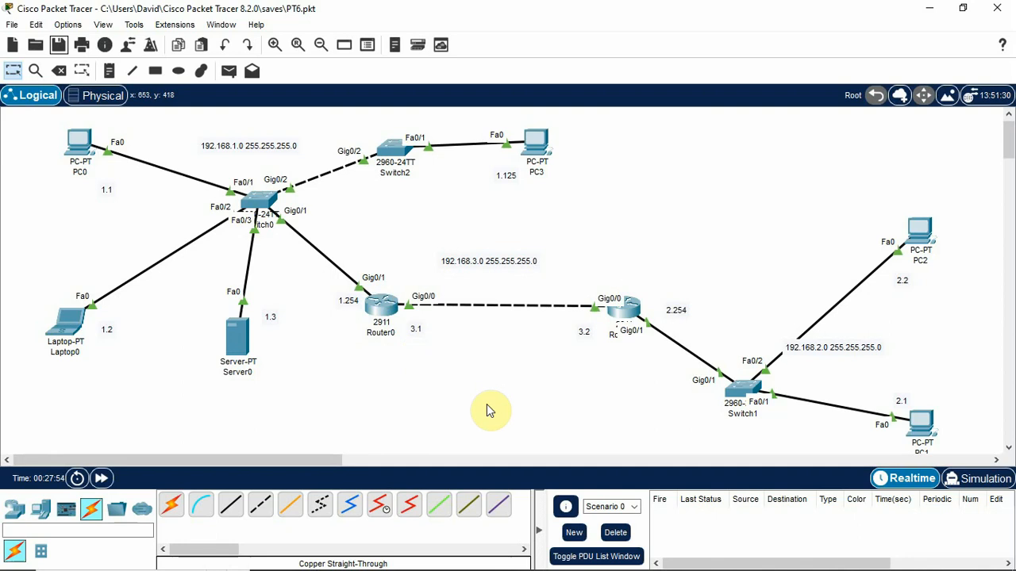